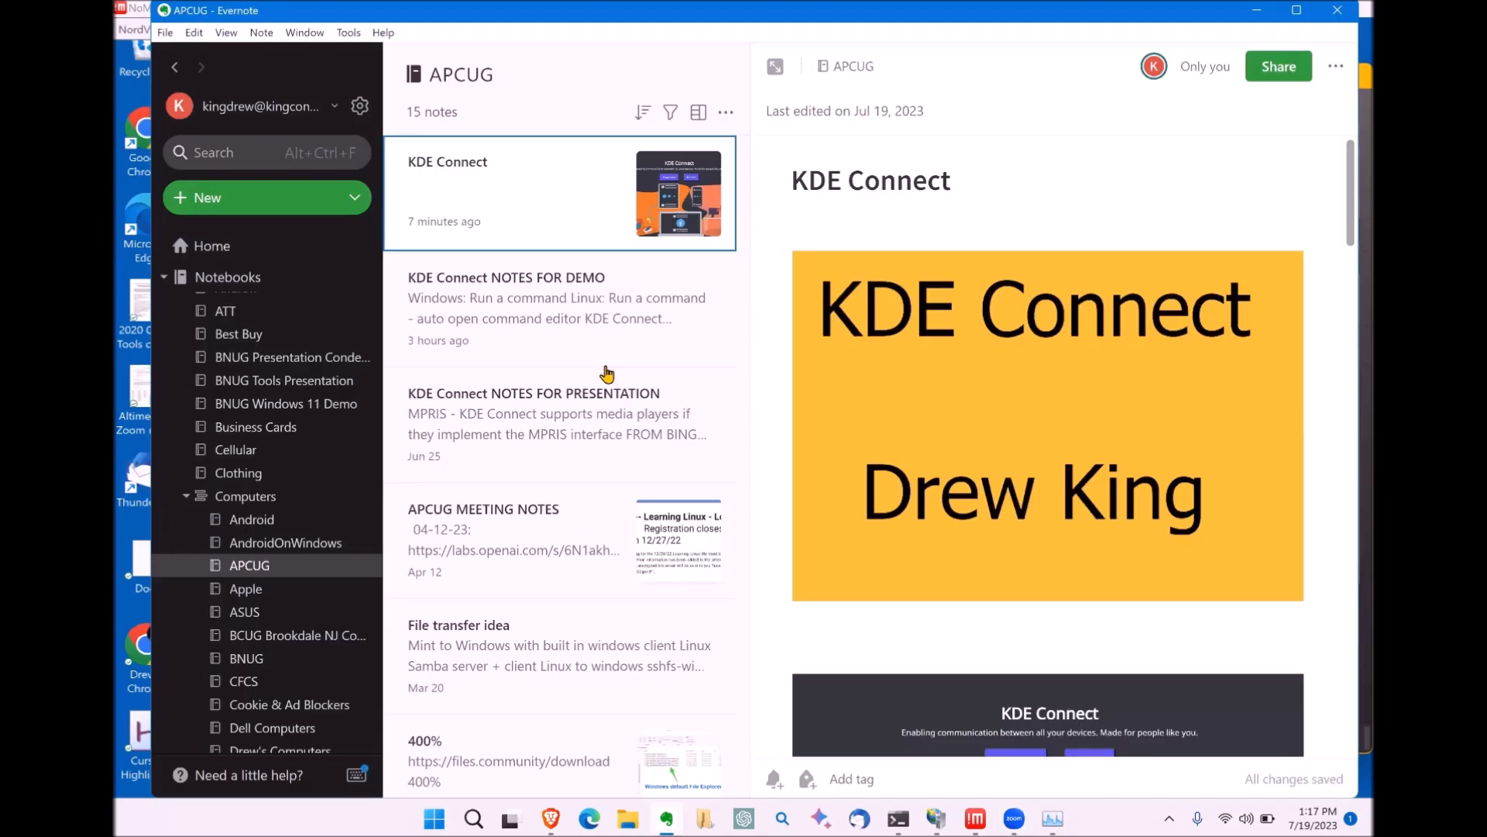
# Step: Open the KDE Connect note in a separate window and maximize that window
pyautogui.doubleClick(535, 206)
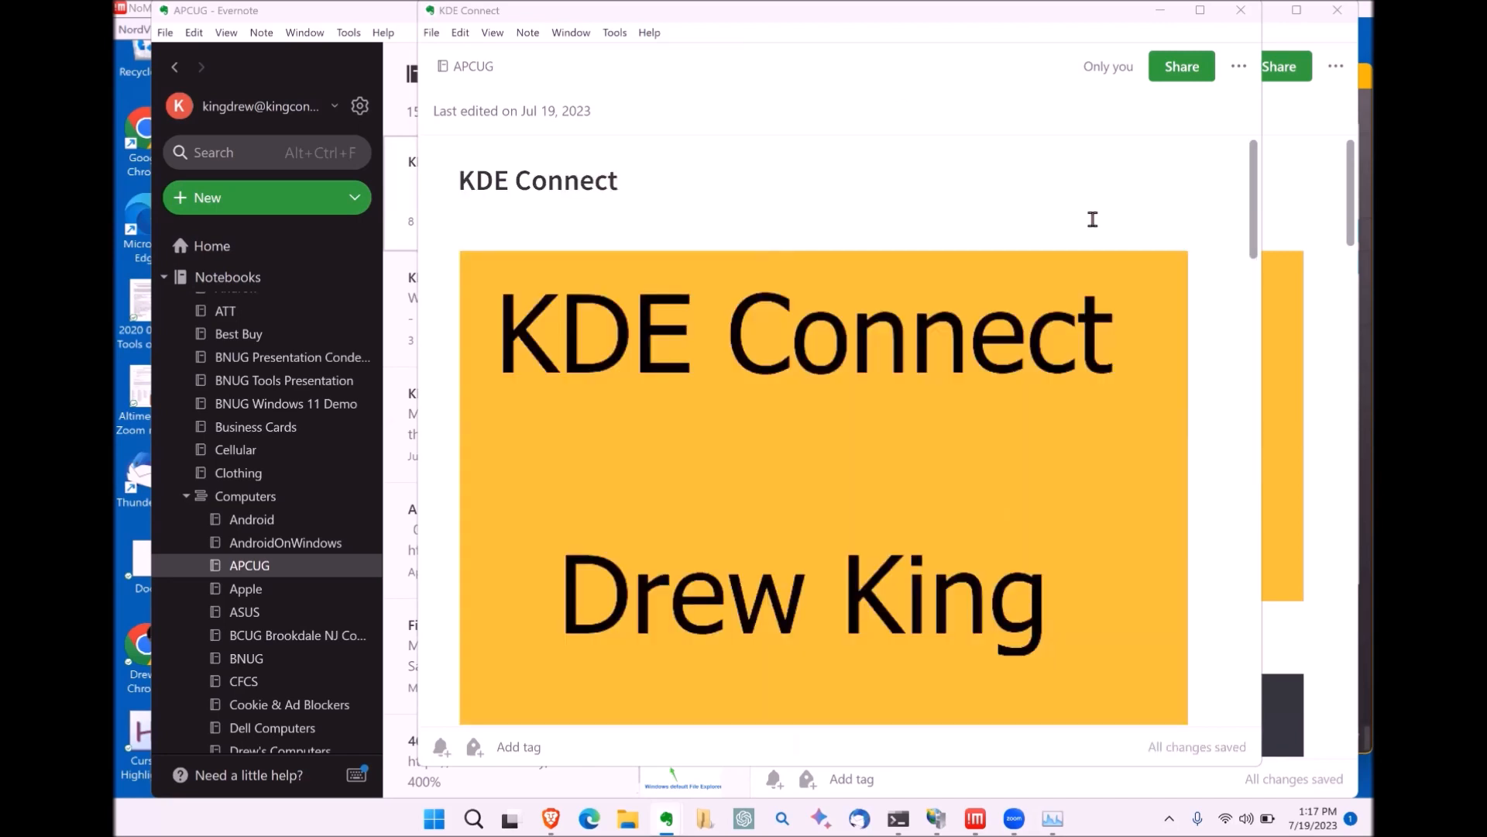
pyautogui.click(1045, 279)
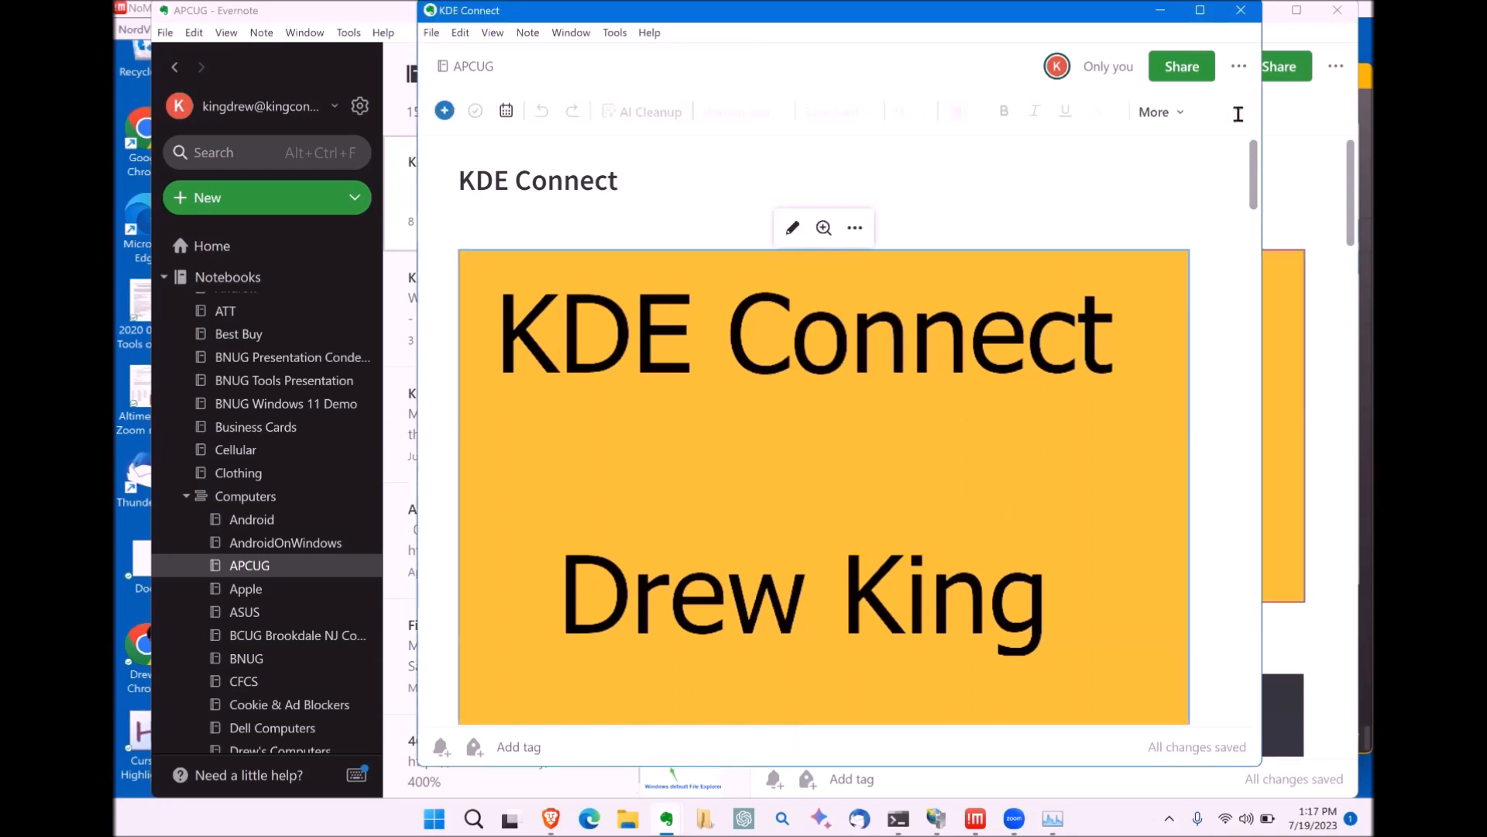
pyautogui.click(1200, 10)
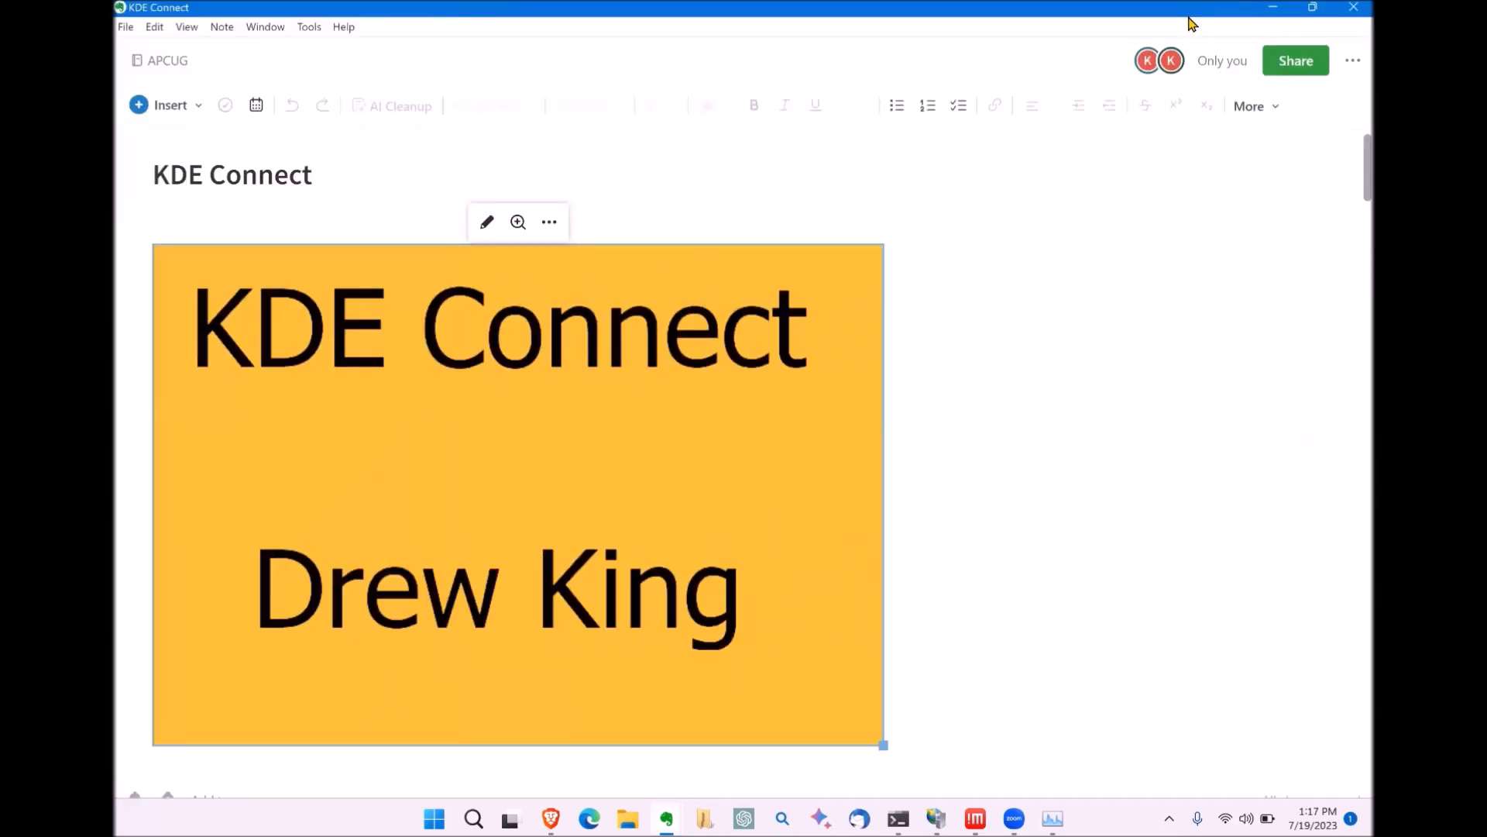
# Step: Open the note's yellow title image in Evernote's full-size image preview at 100%
pyautogui.click(1027, 372)
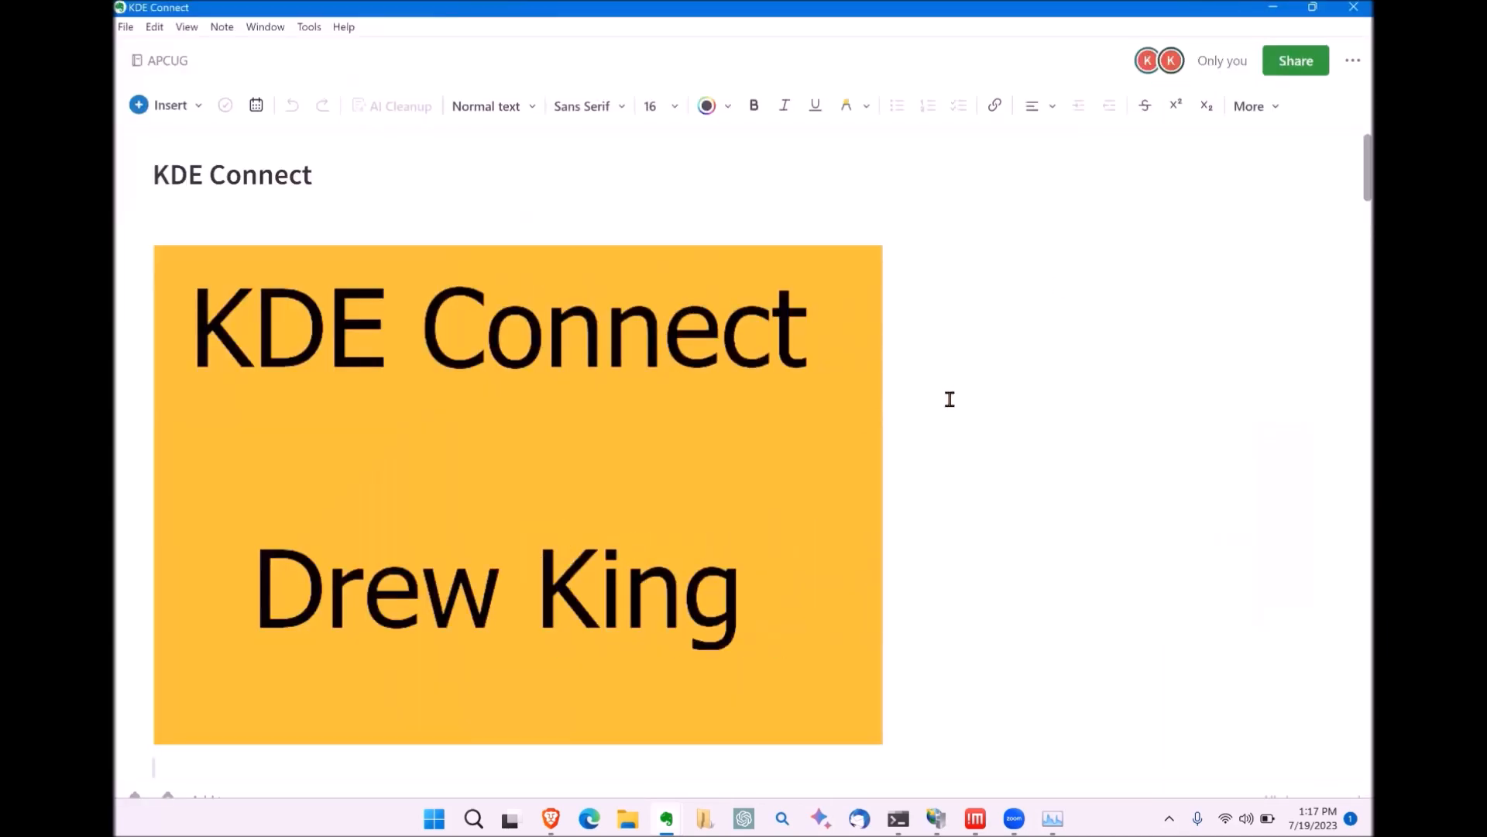
pyautogui.click(802, 429)
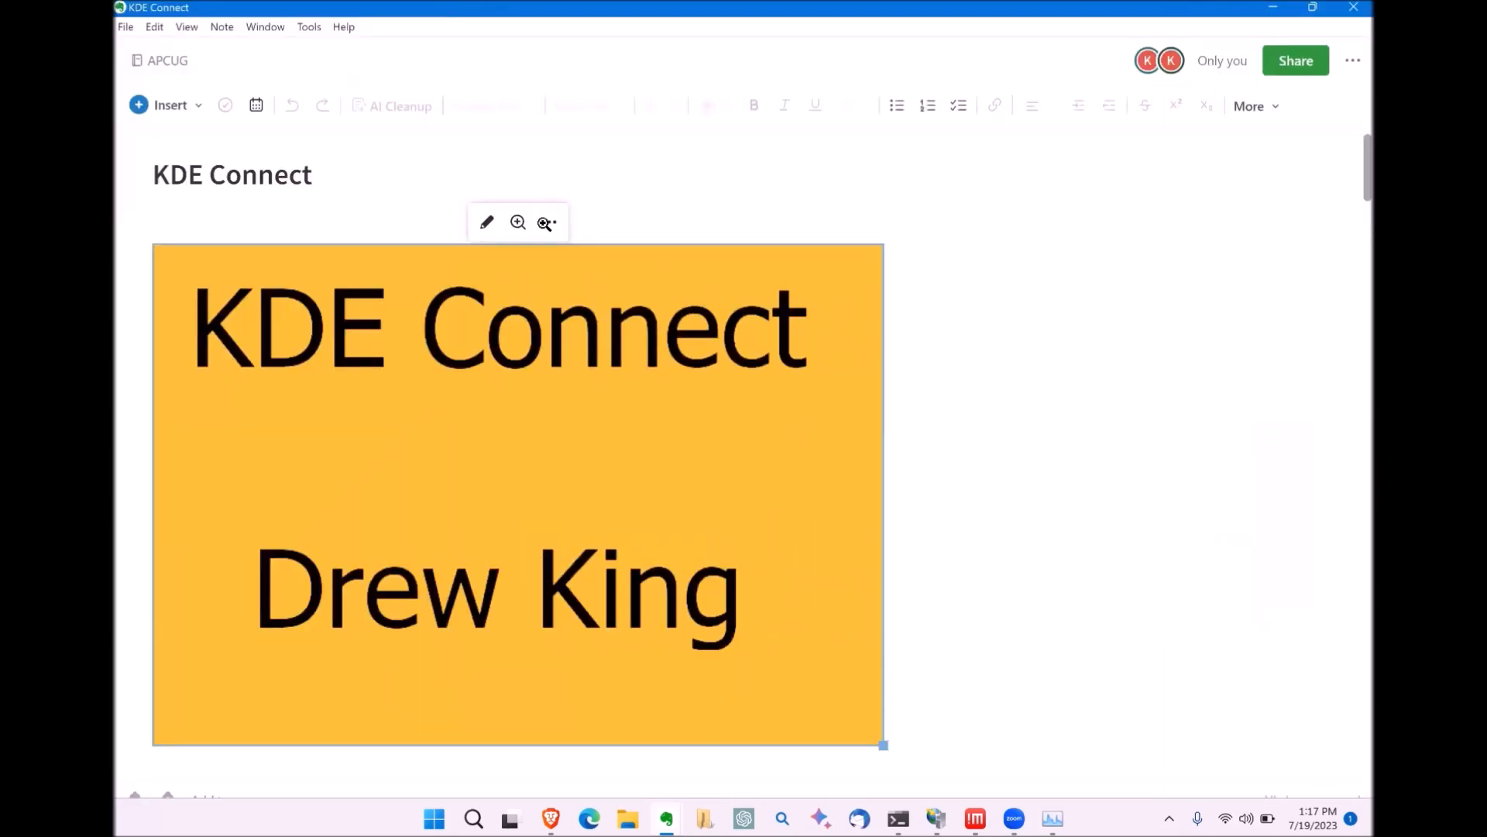
pyautogui.click(520, 222)
pyautogui.click(515, 218)
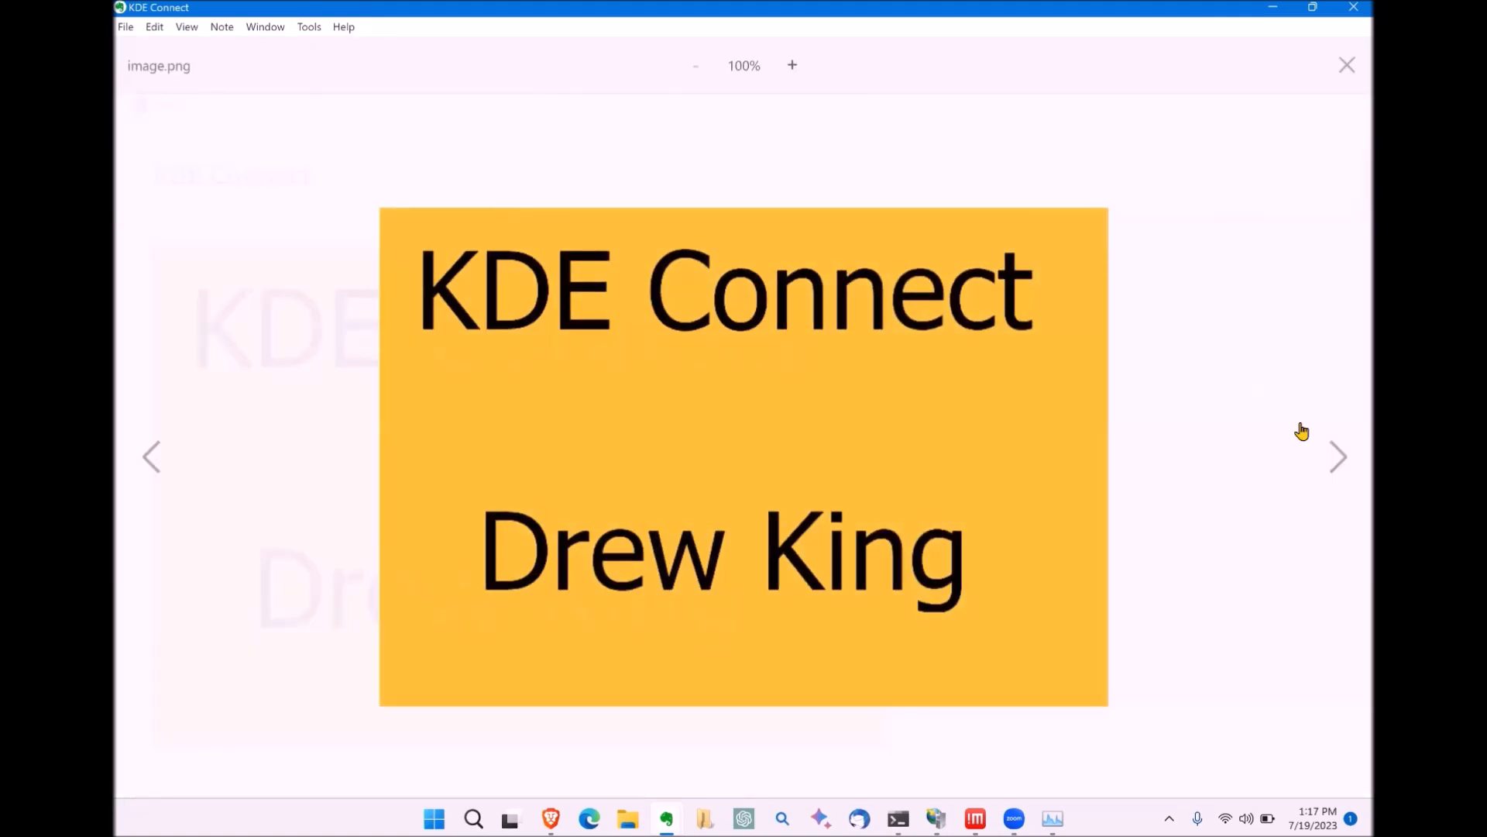
# Step: Advance the preview past the KDE Connect website screenshot to the 'Files and links' slide
pyautogui.click(1336, 455)
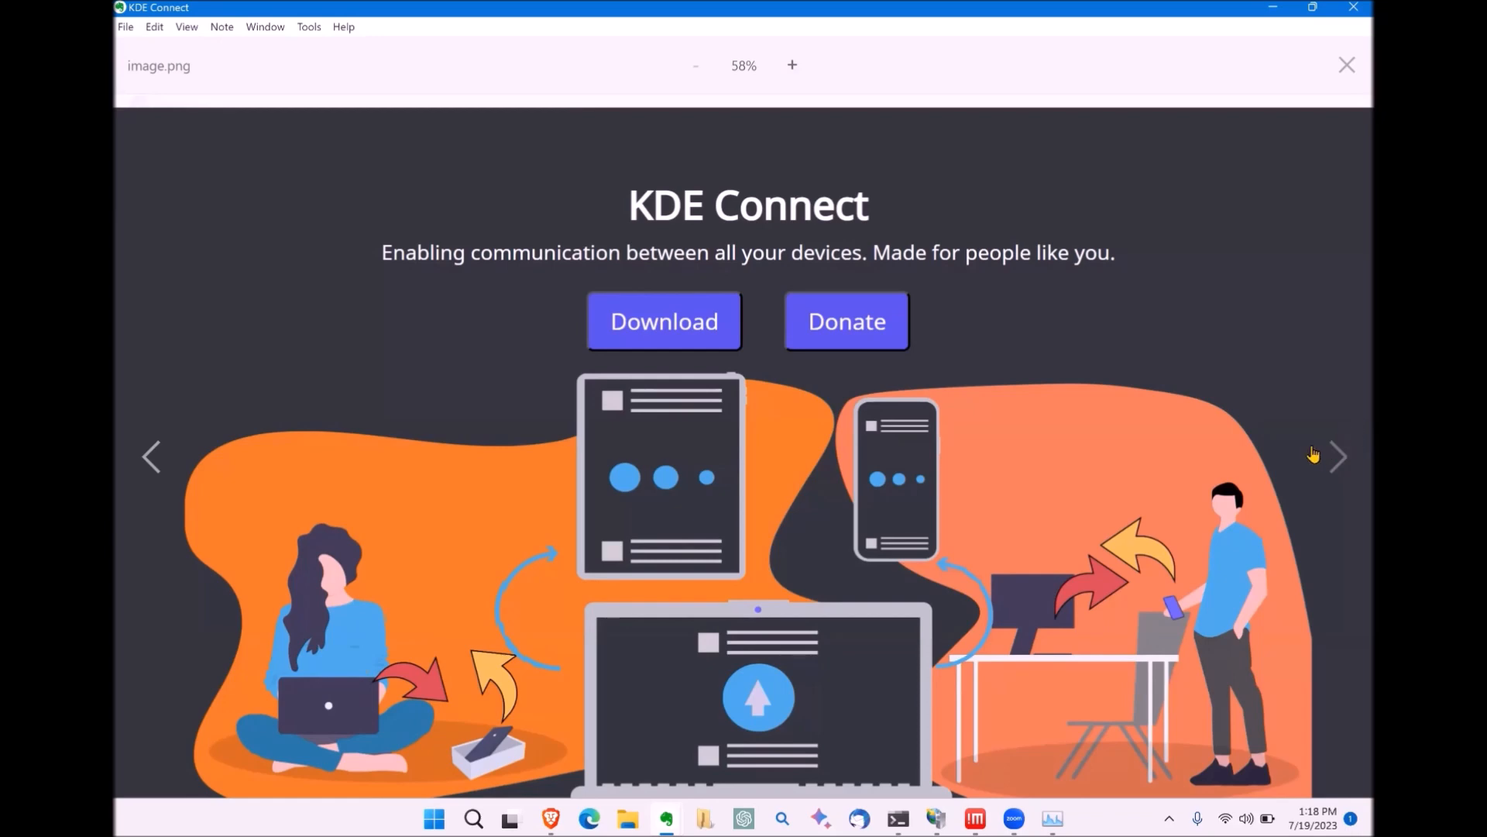
pyautogui.click(1333, 460)
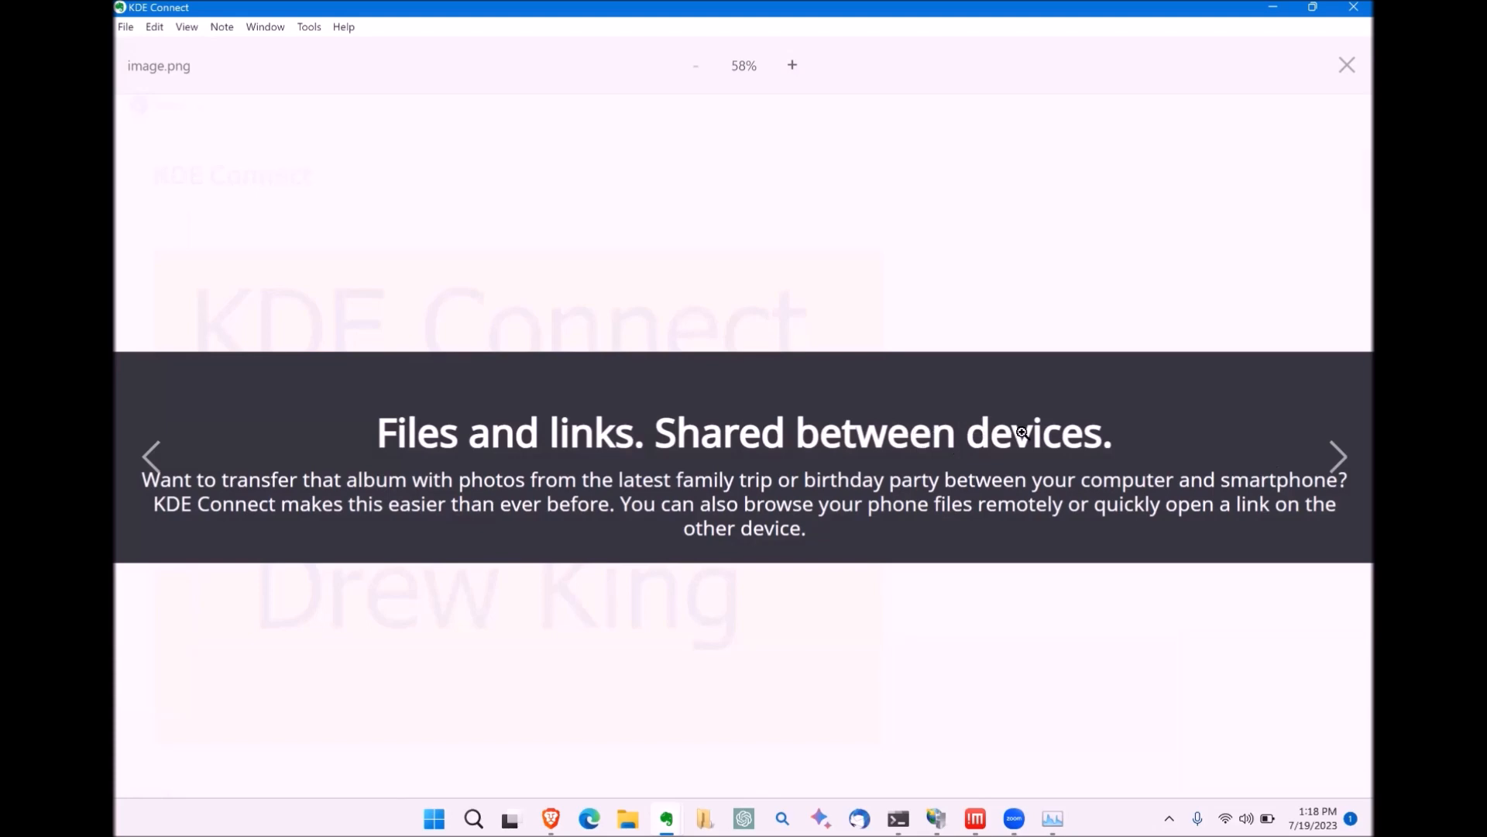
# Step: Advance past the phone notifications image to the 'SMS text messaging' slide
pyautogui.click(1341, 462)
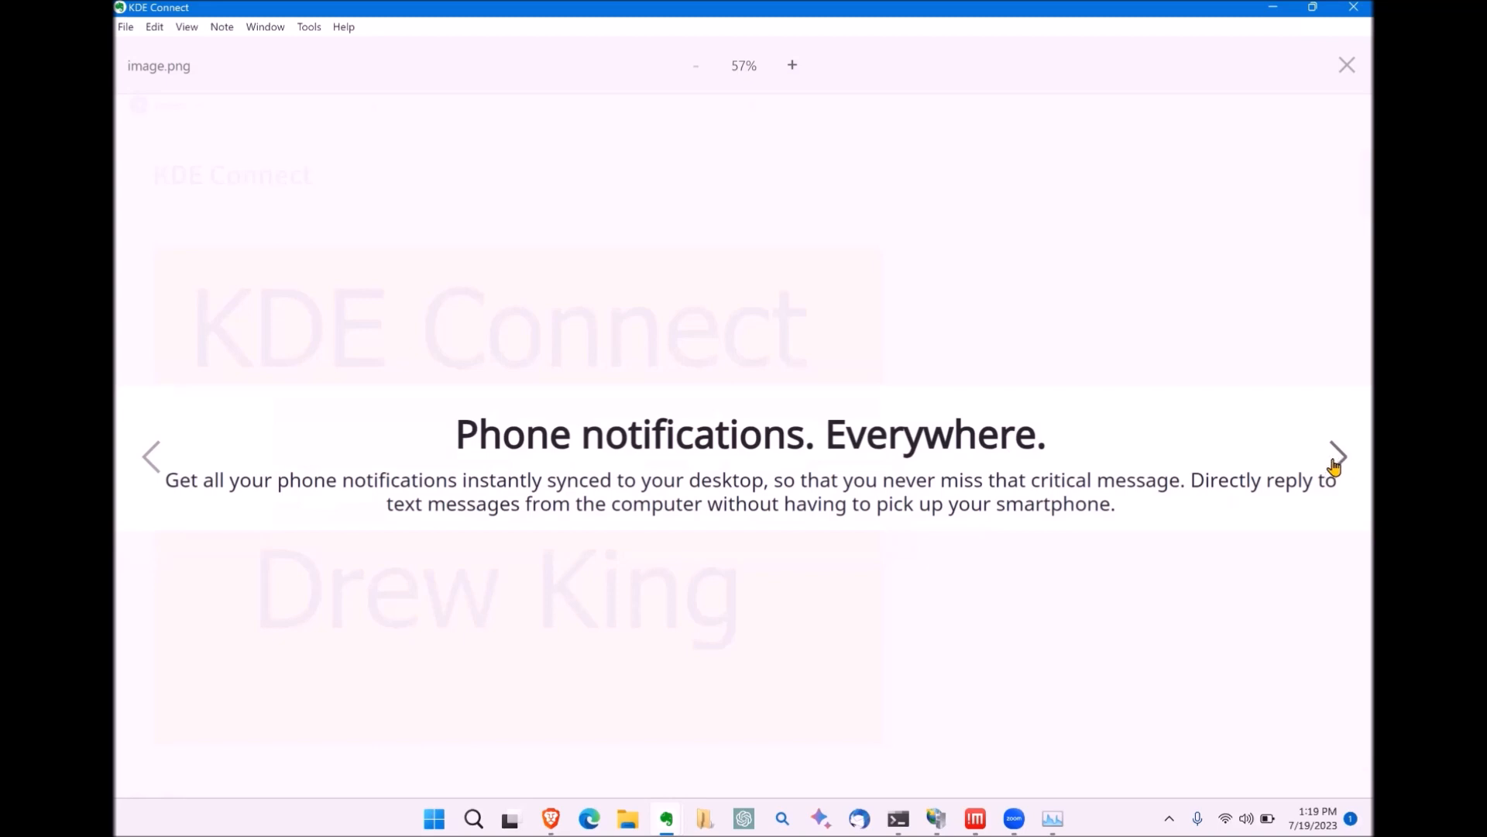
pyautogui.click(1339, 457)
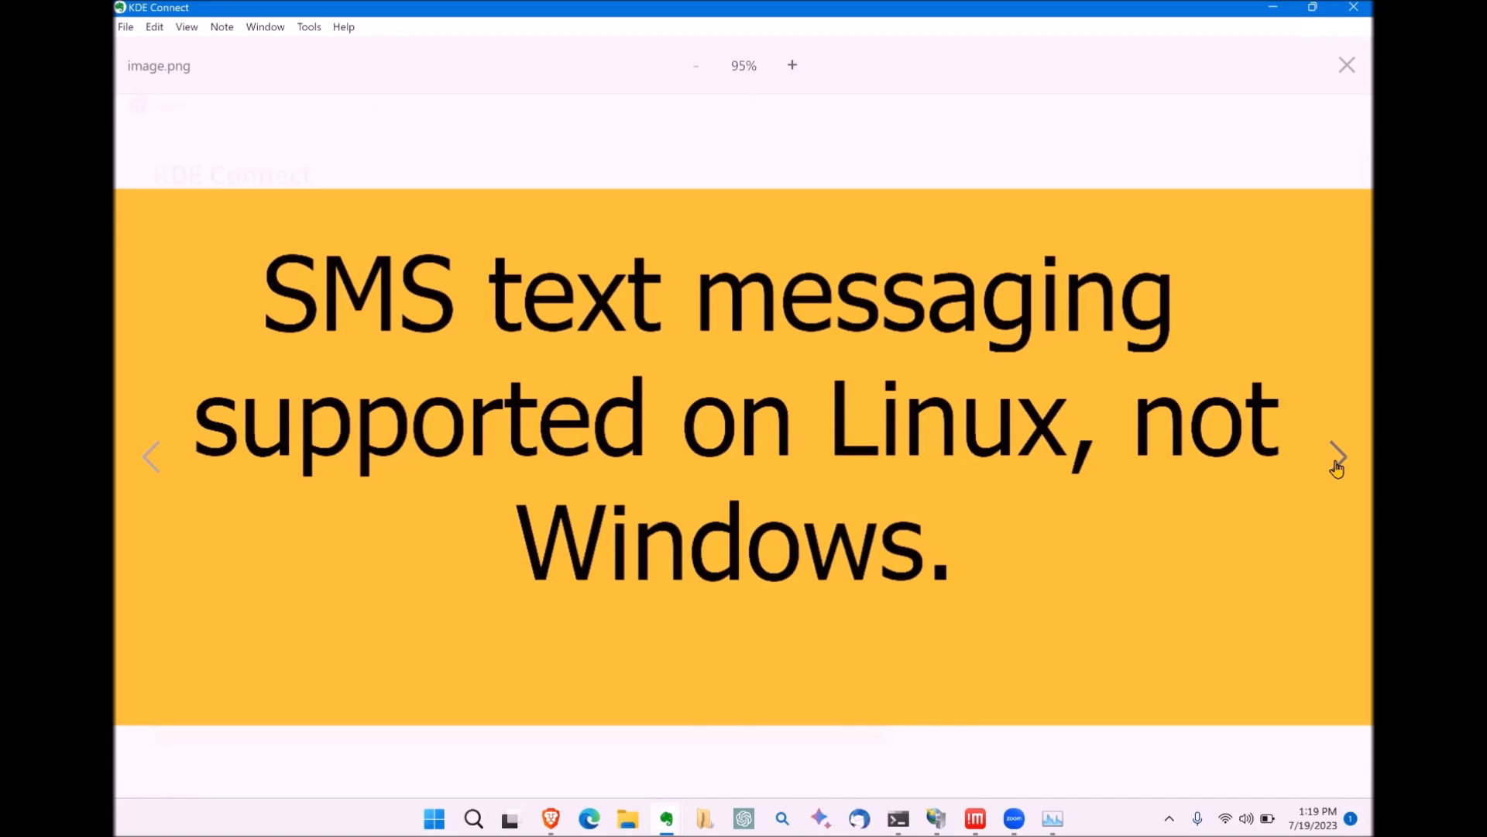
# Step: Advance past the customizable commands image to the 'Music. Remotely controlled.' slide
pyautogui.click(1337, 461)
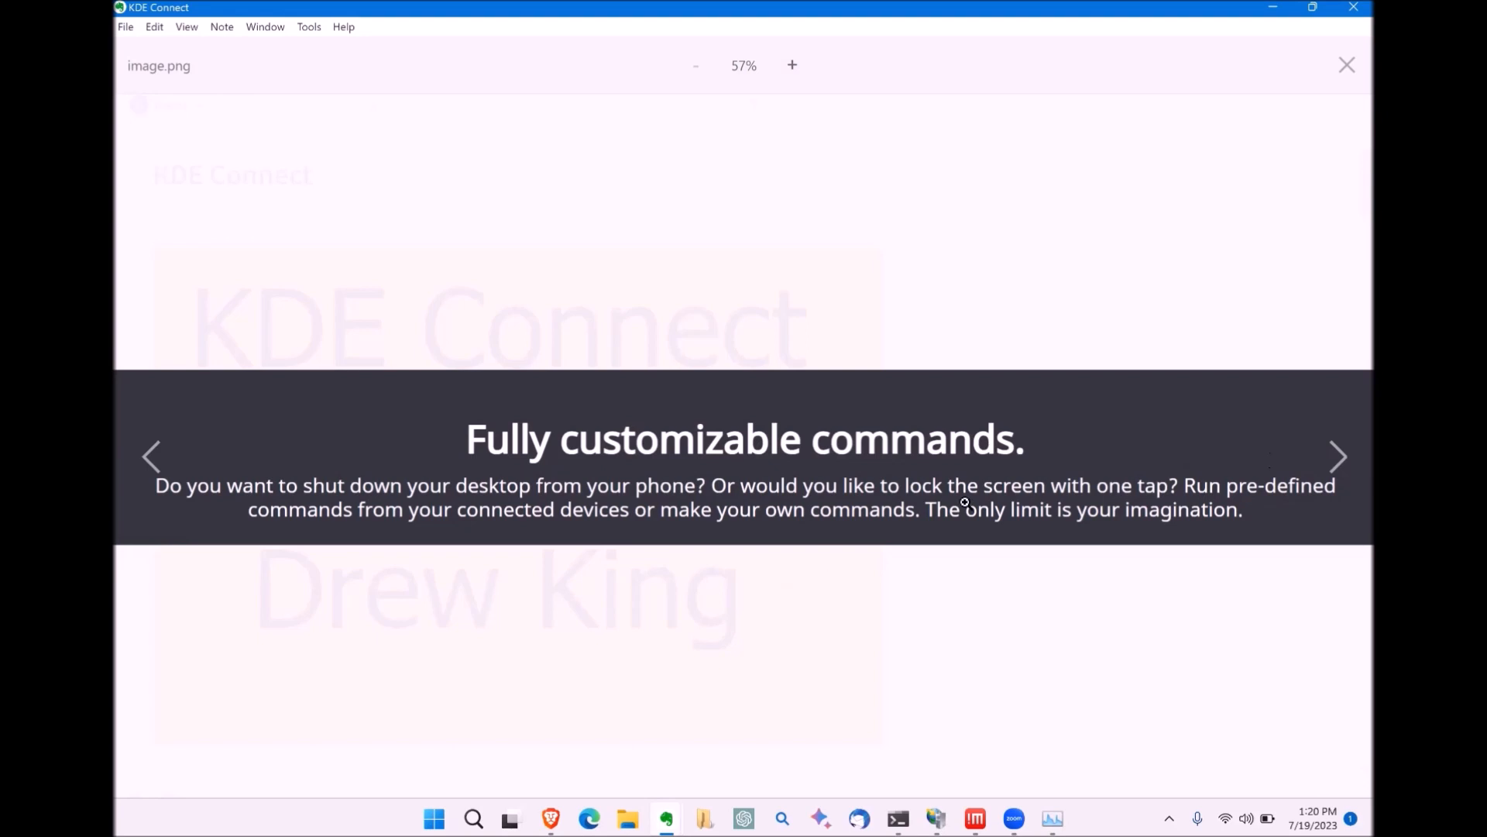
pyautogui.click(1340, 457)
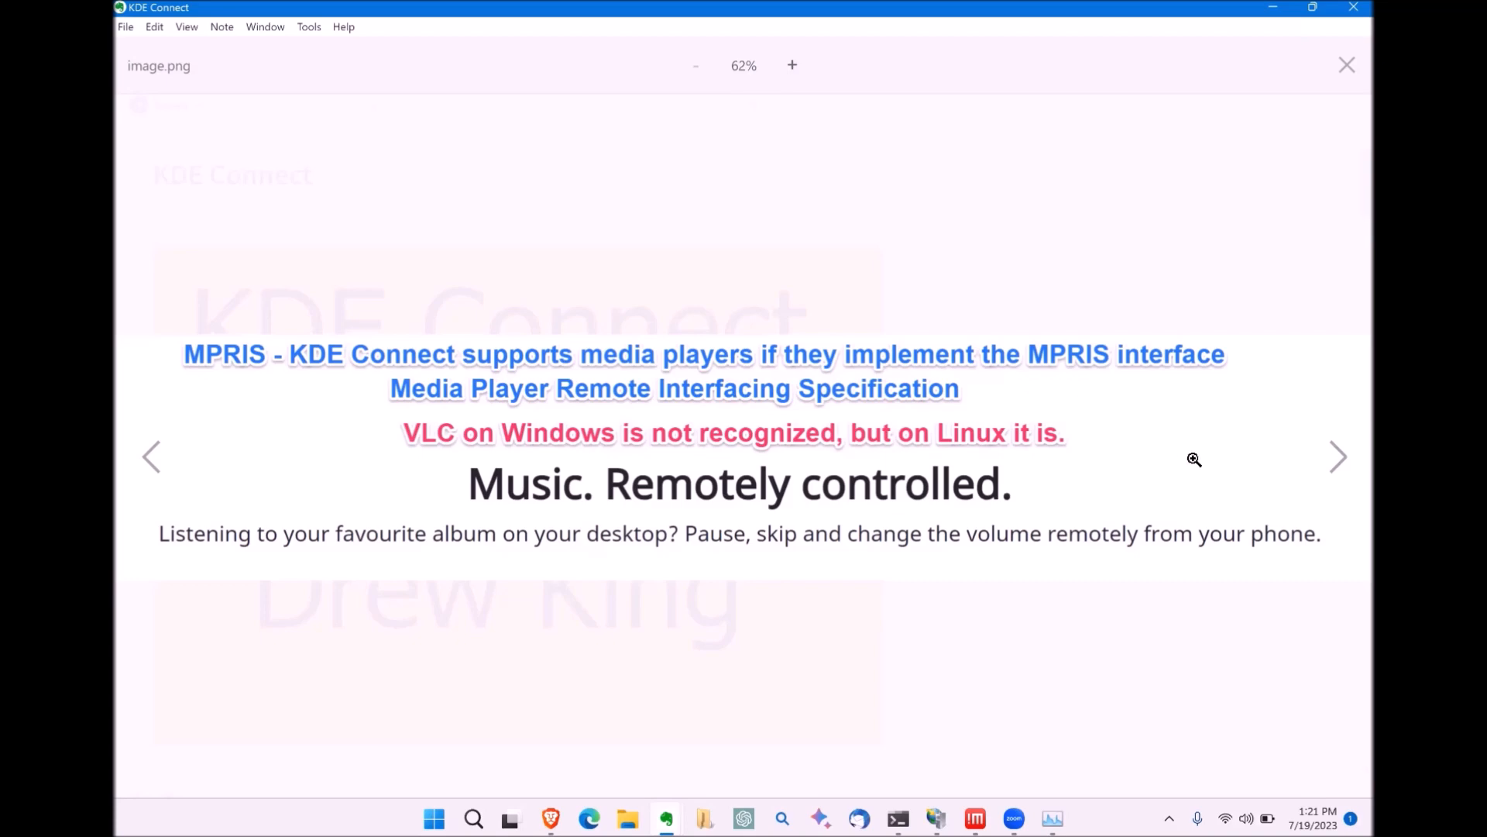
# Step: Advance past the supported media clients list to the 'Presentation Remote. Virtual Trackpad.' slide
pyautogui.click(1334, 461)
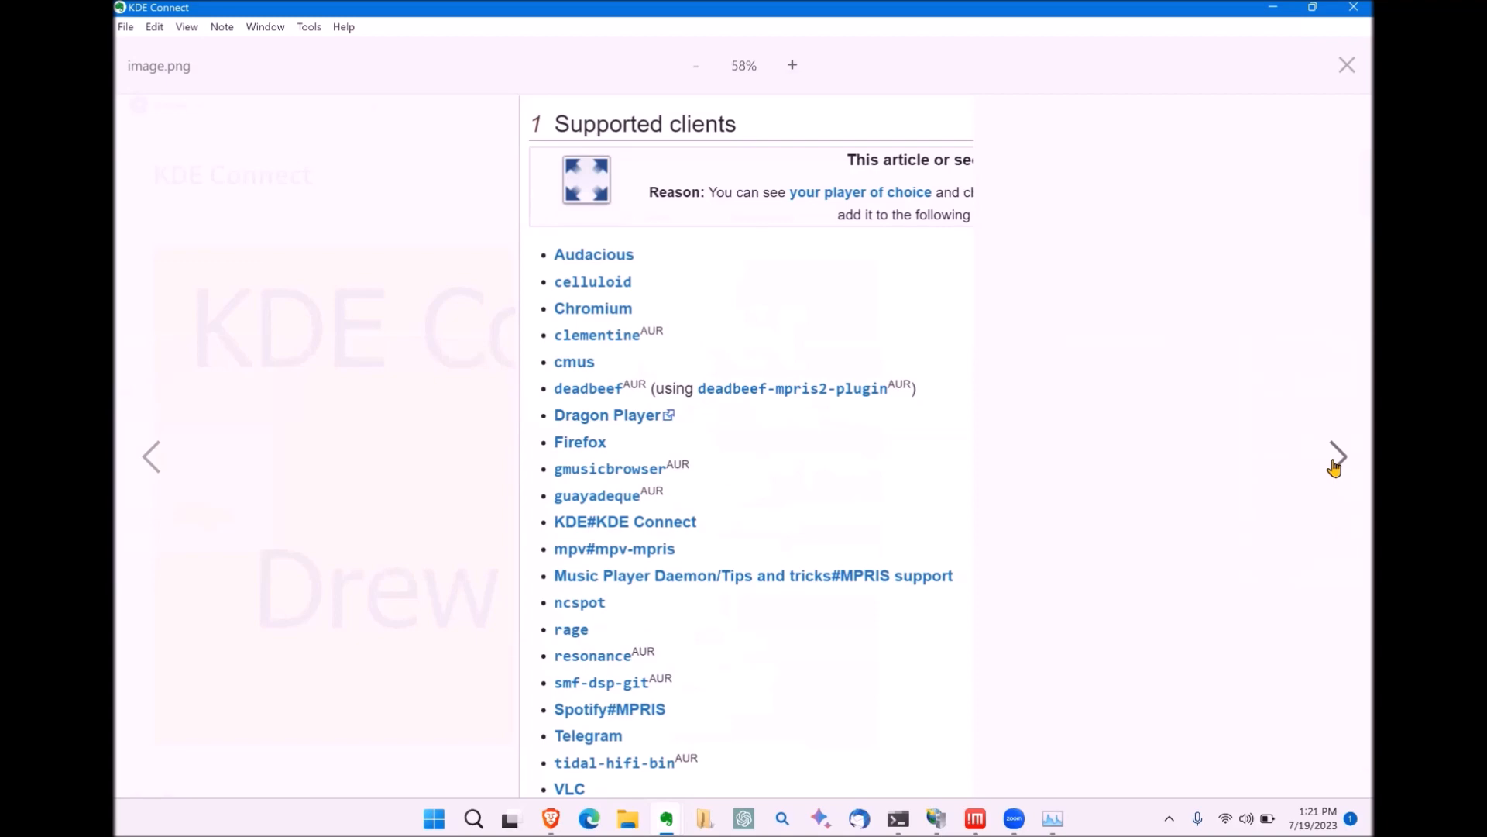
pyautogui.click(1334, 465)
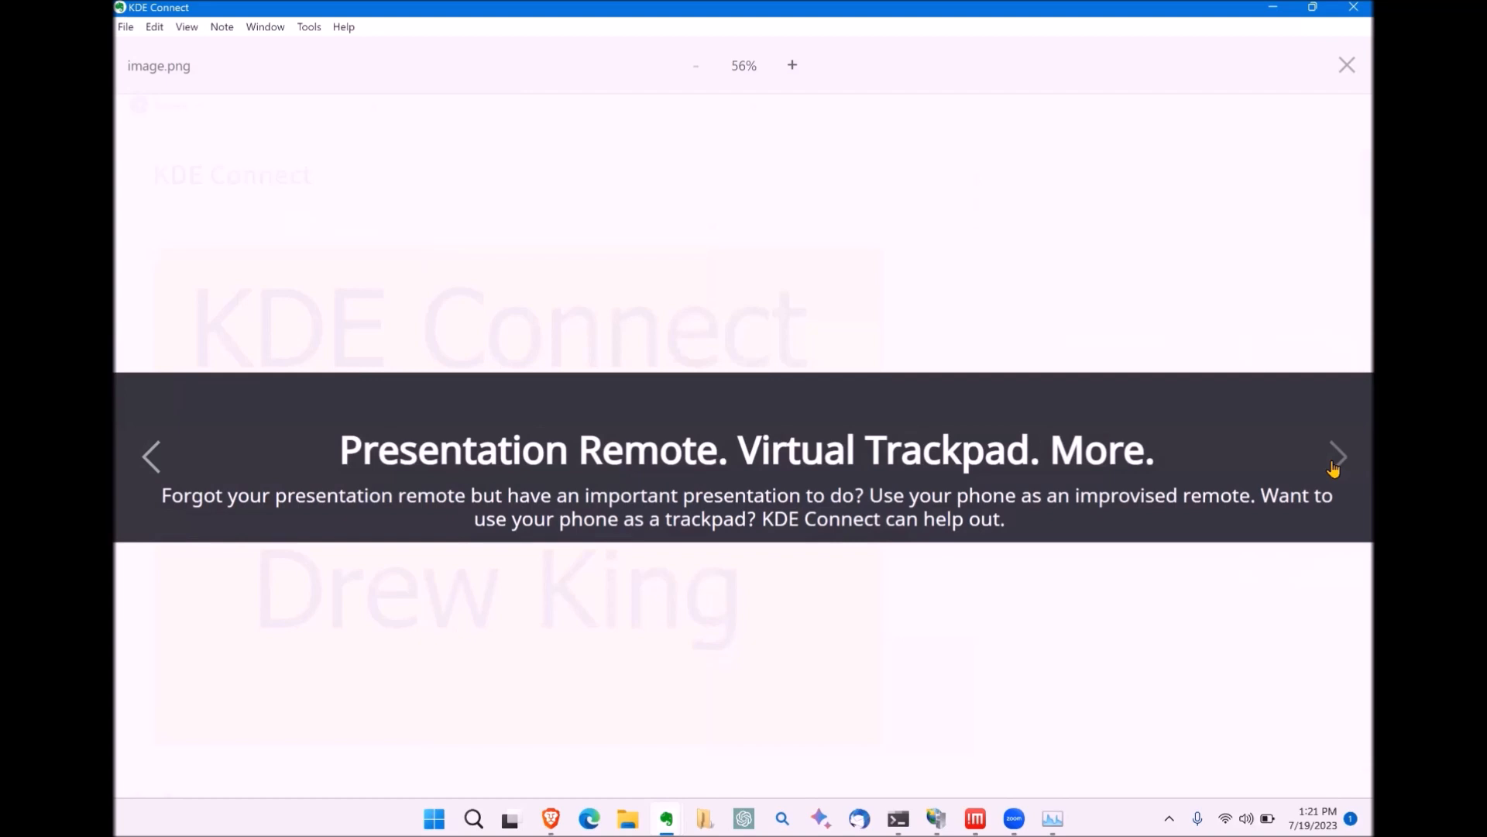
# Step: View the ring-your-phone, 'Made for people like you' and mascot images, then close preview and note window
pyautogui.click(1333, 465)
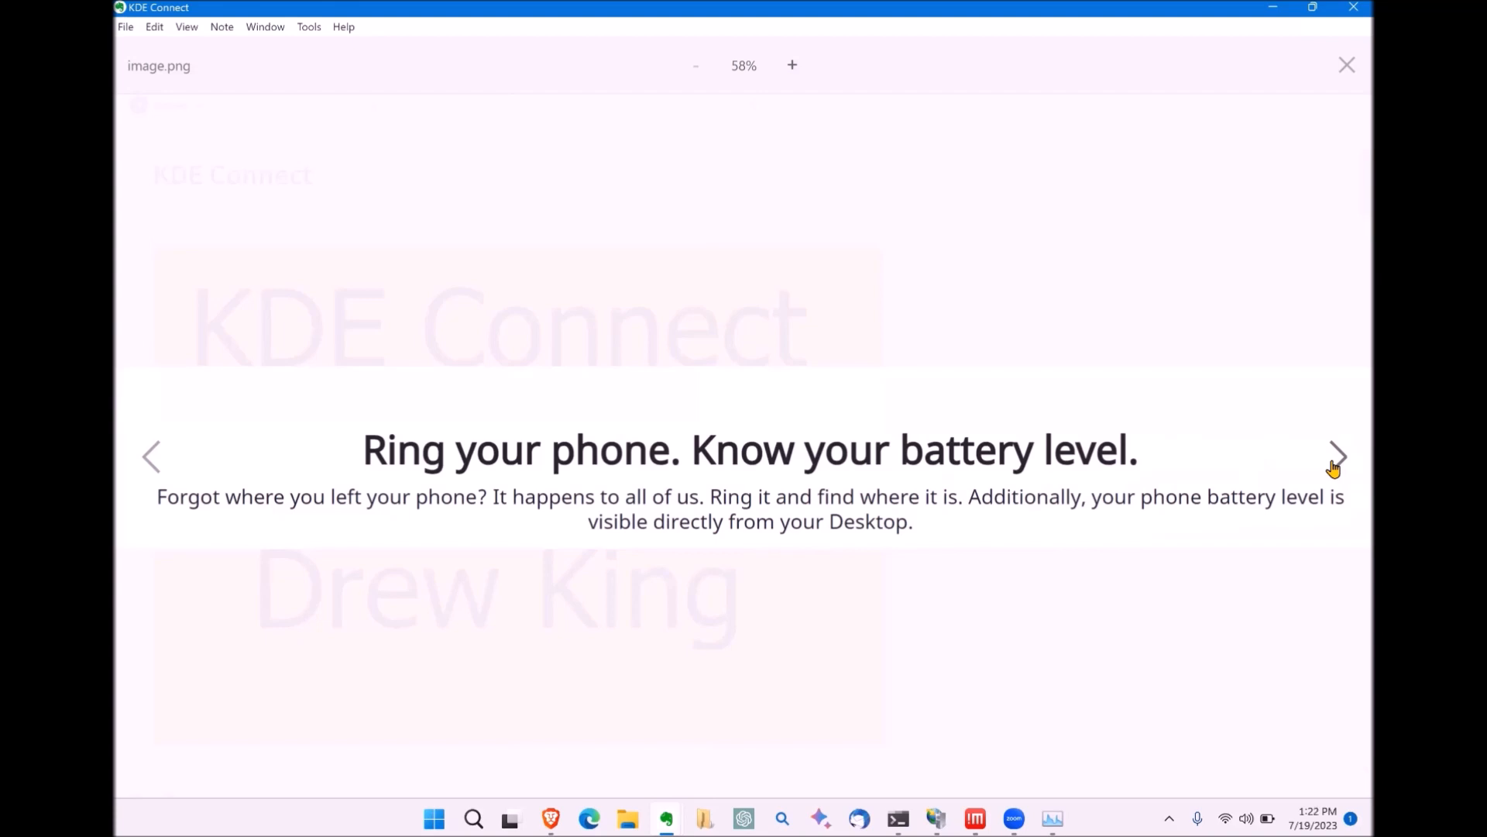
pyautogui.click(1333, 468)
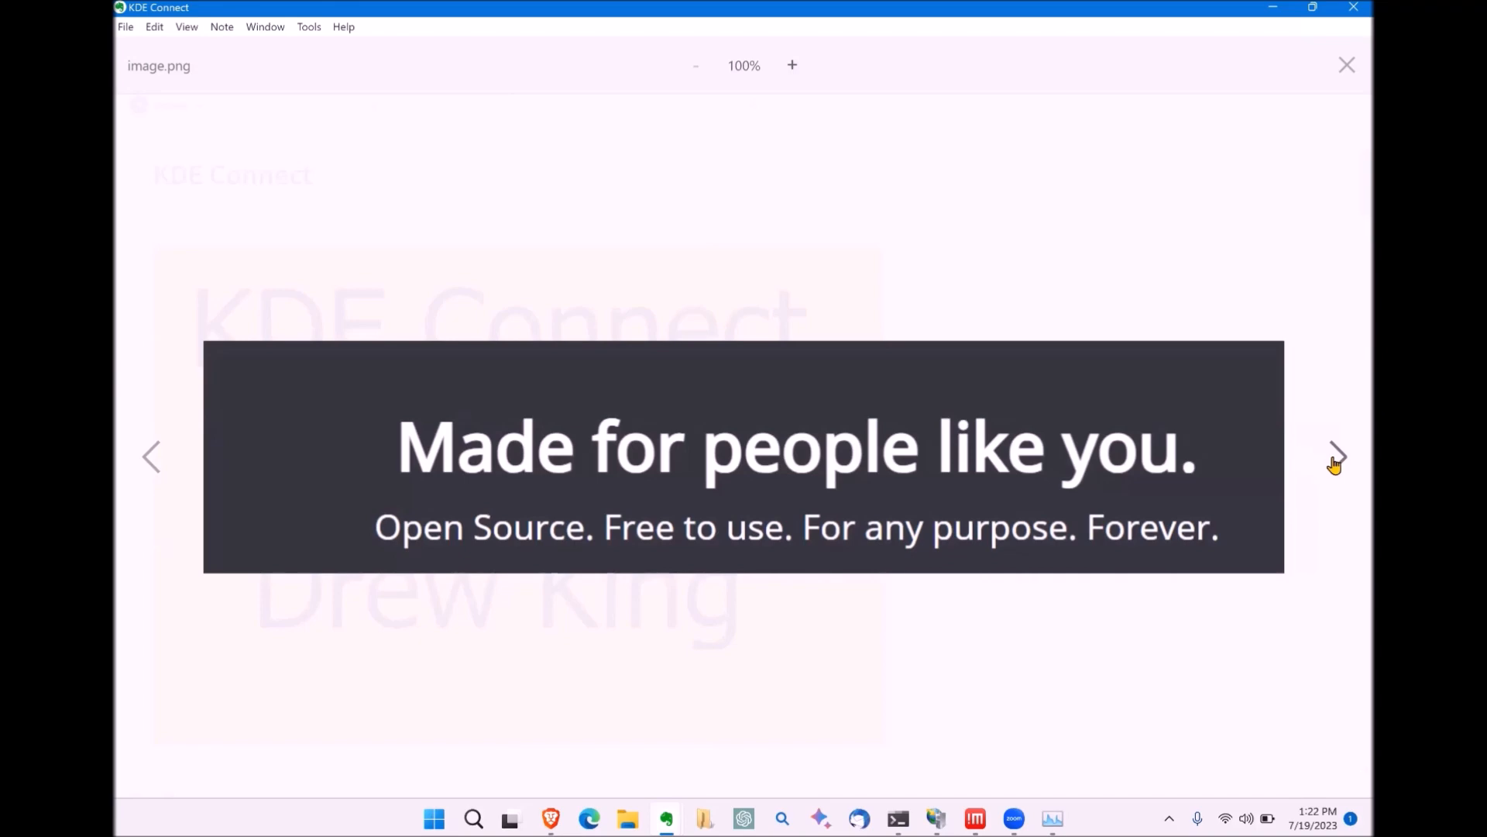
pyautogui.click(1334, 465)
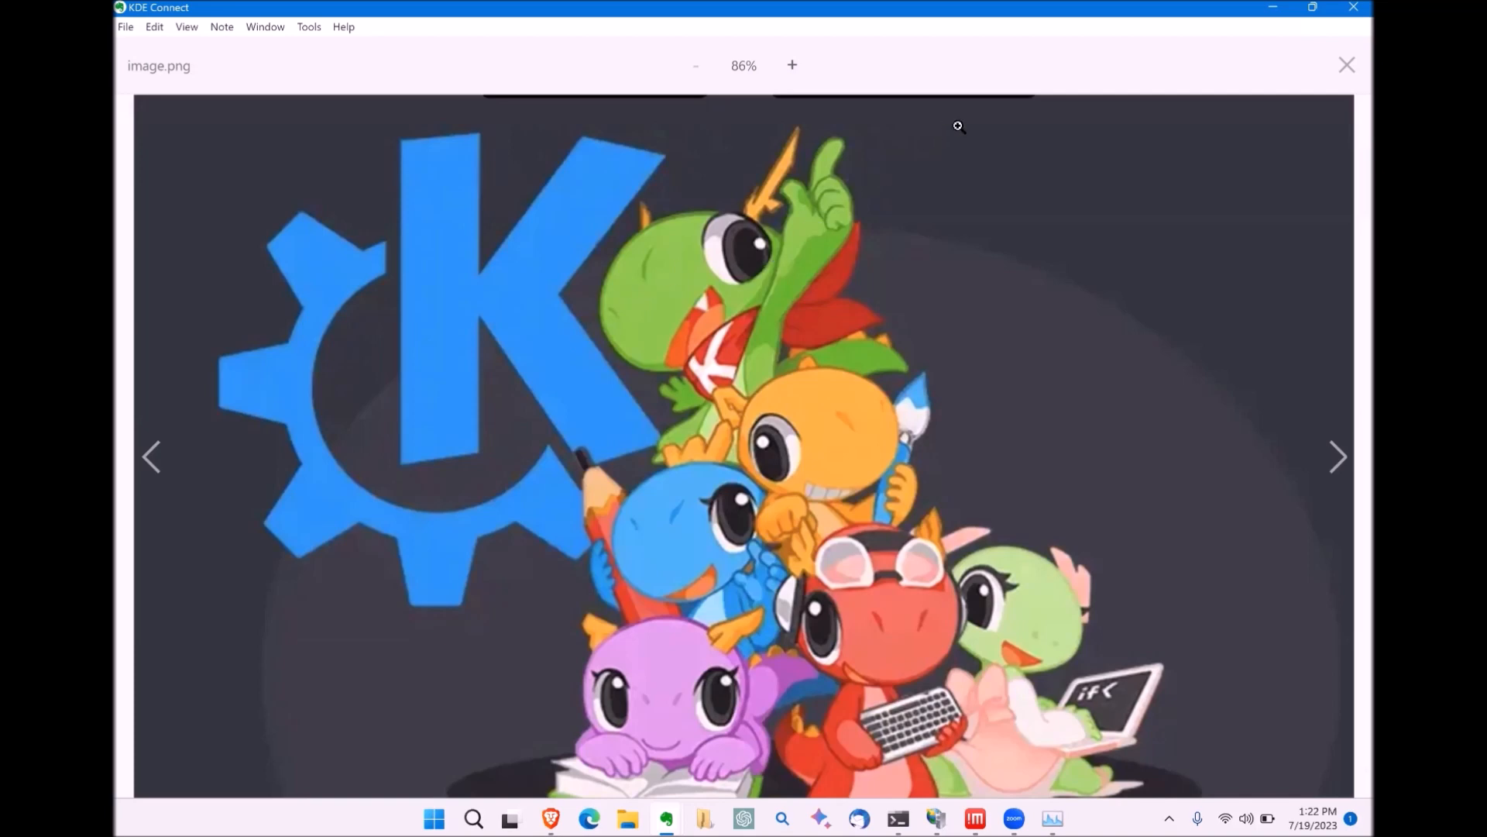
pyautogui.click(1309, 86)
pyautogui.click(1274, 11)
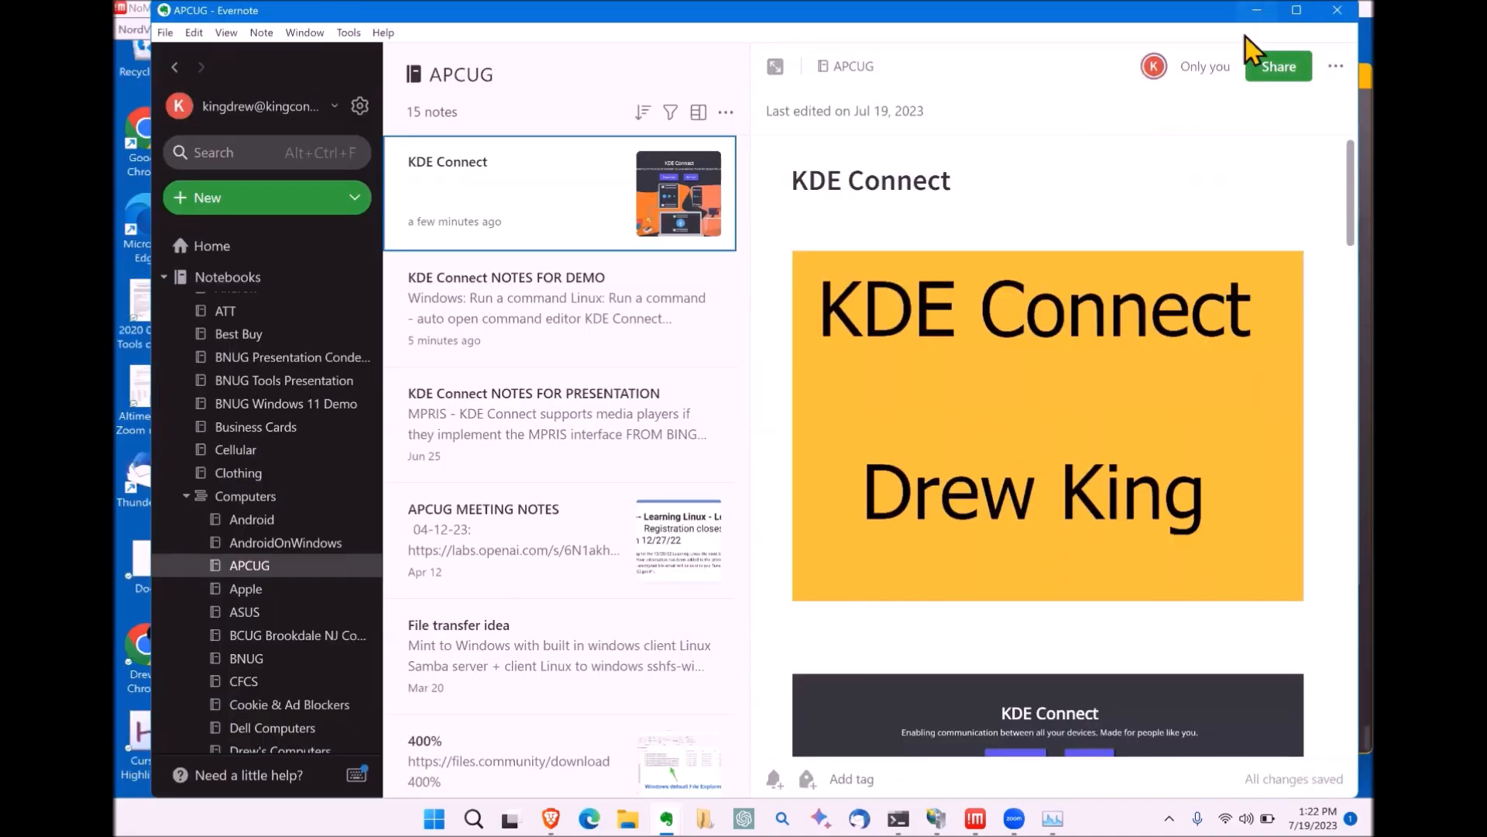
# Step: Minimize Evernote to reveal the Parrot VM window, maximizing then restoring it
pyautogui.click(1260, 11)
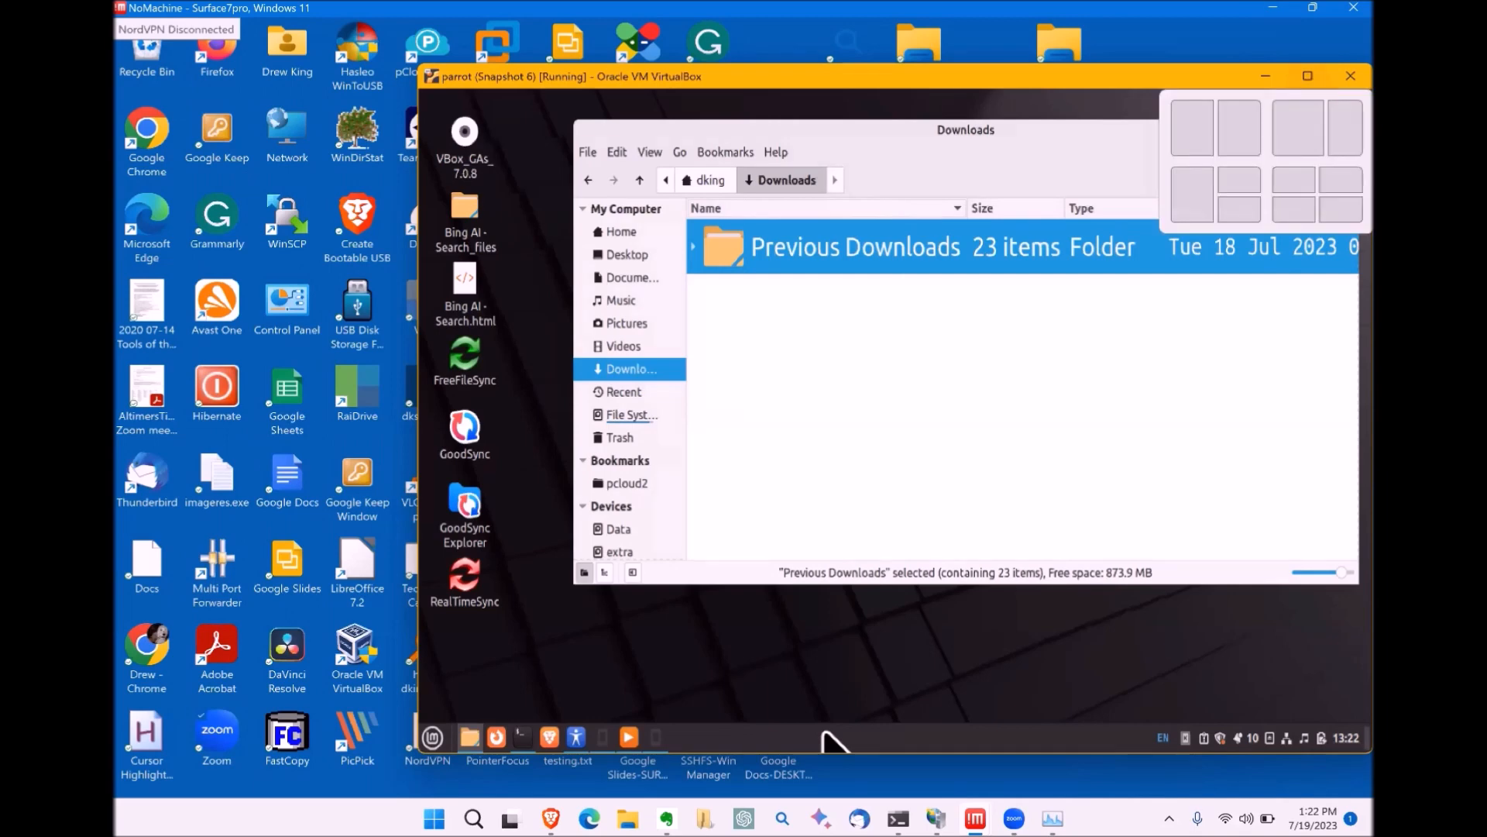
pyautogui.click(1308, 76)
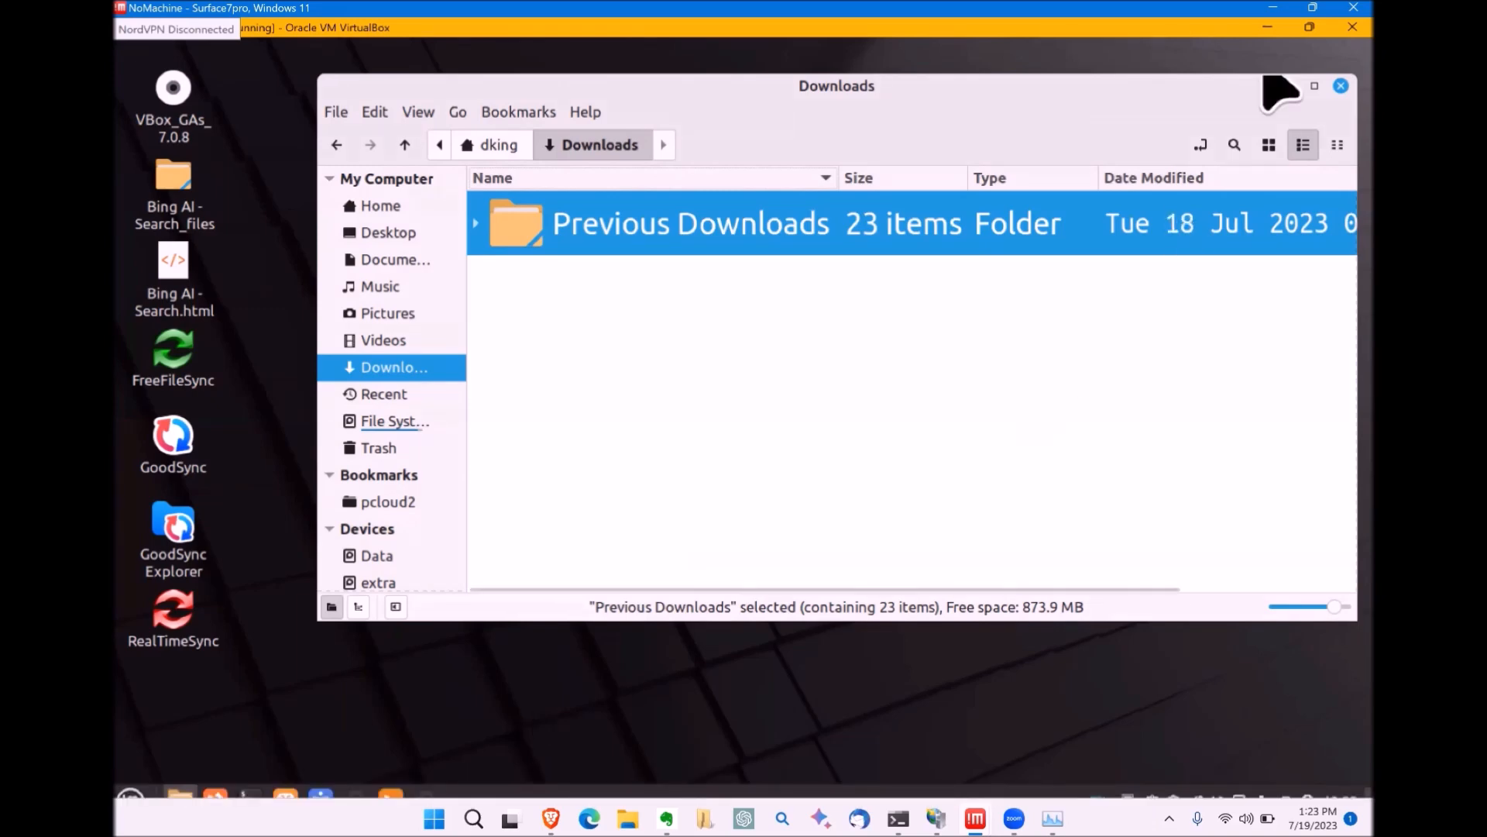
pyautogui.click(1310, 24)
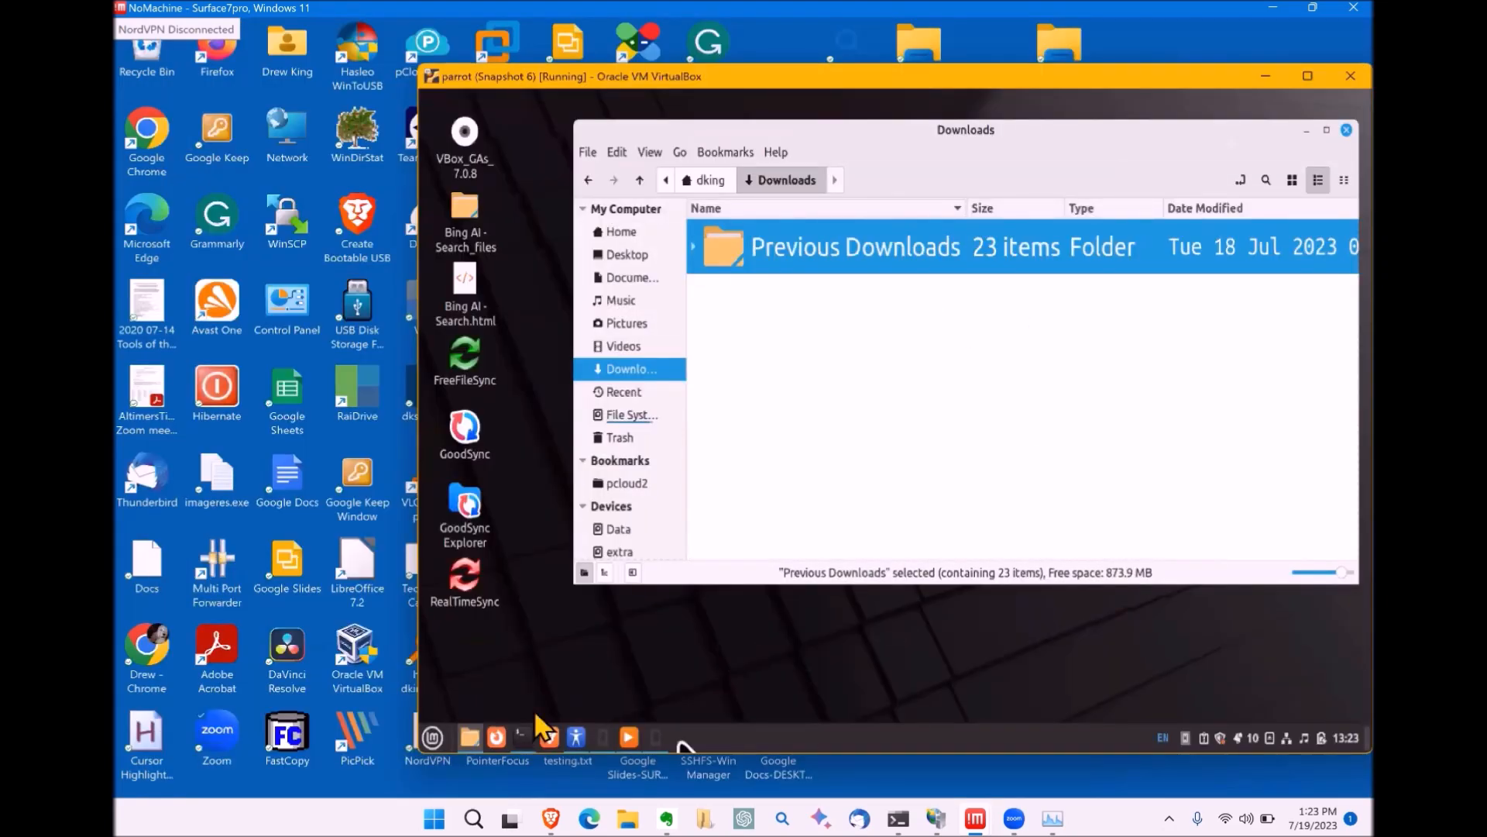
# Step: Release the VM's keyboard back to Windows and bring up the Windows Start menu
pyautogui.press('super')
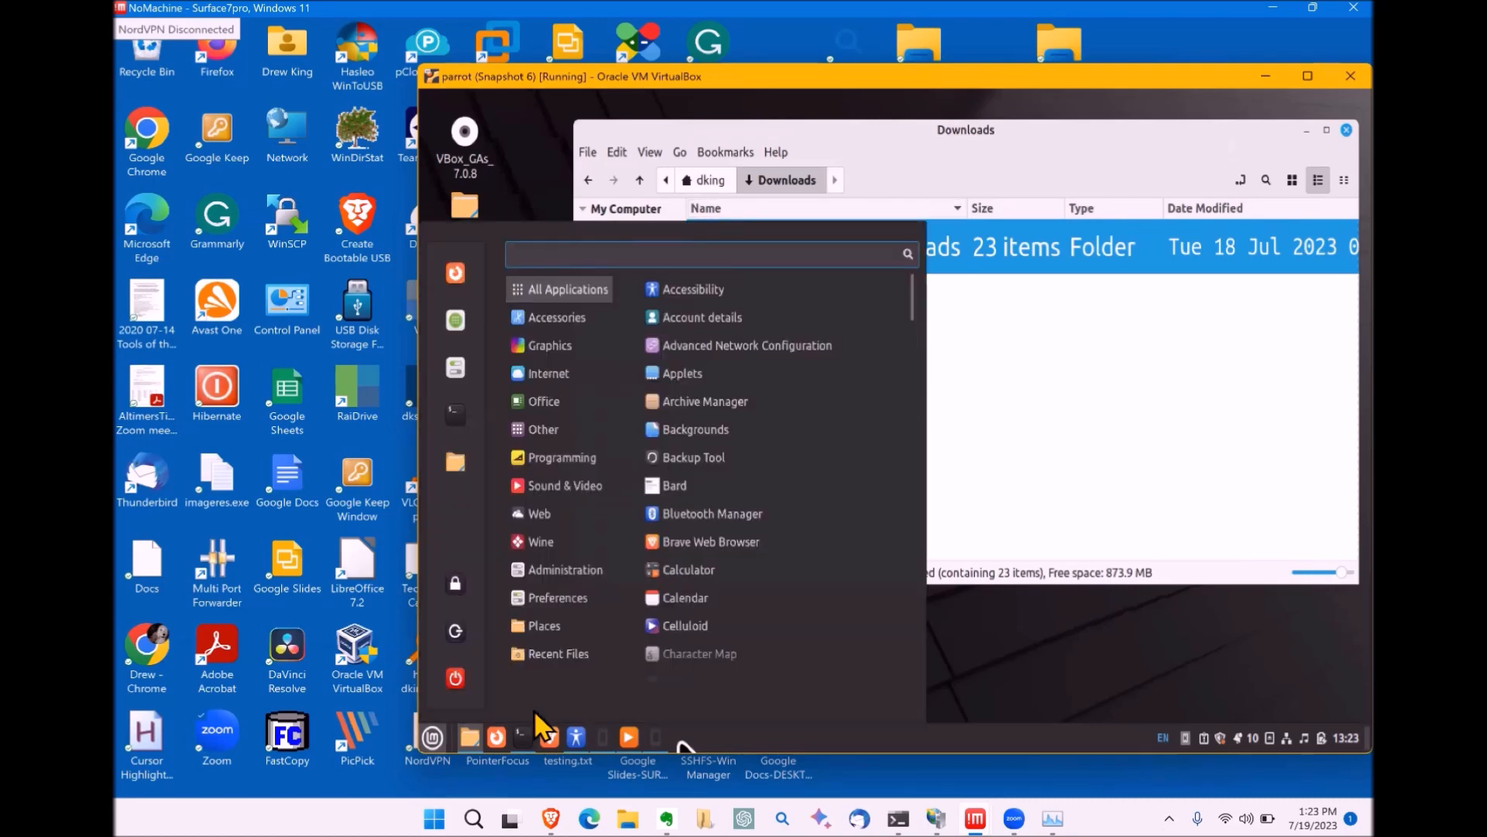
pyautogui.press('Escape')
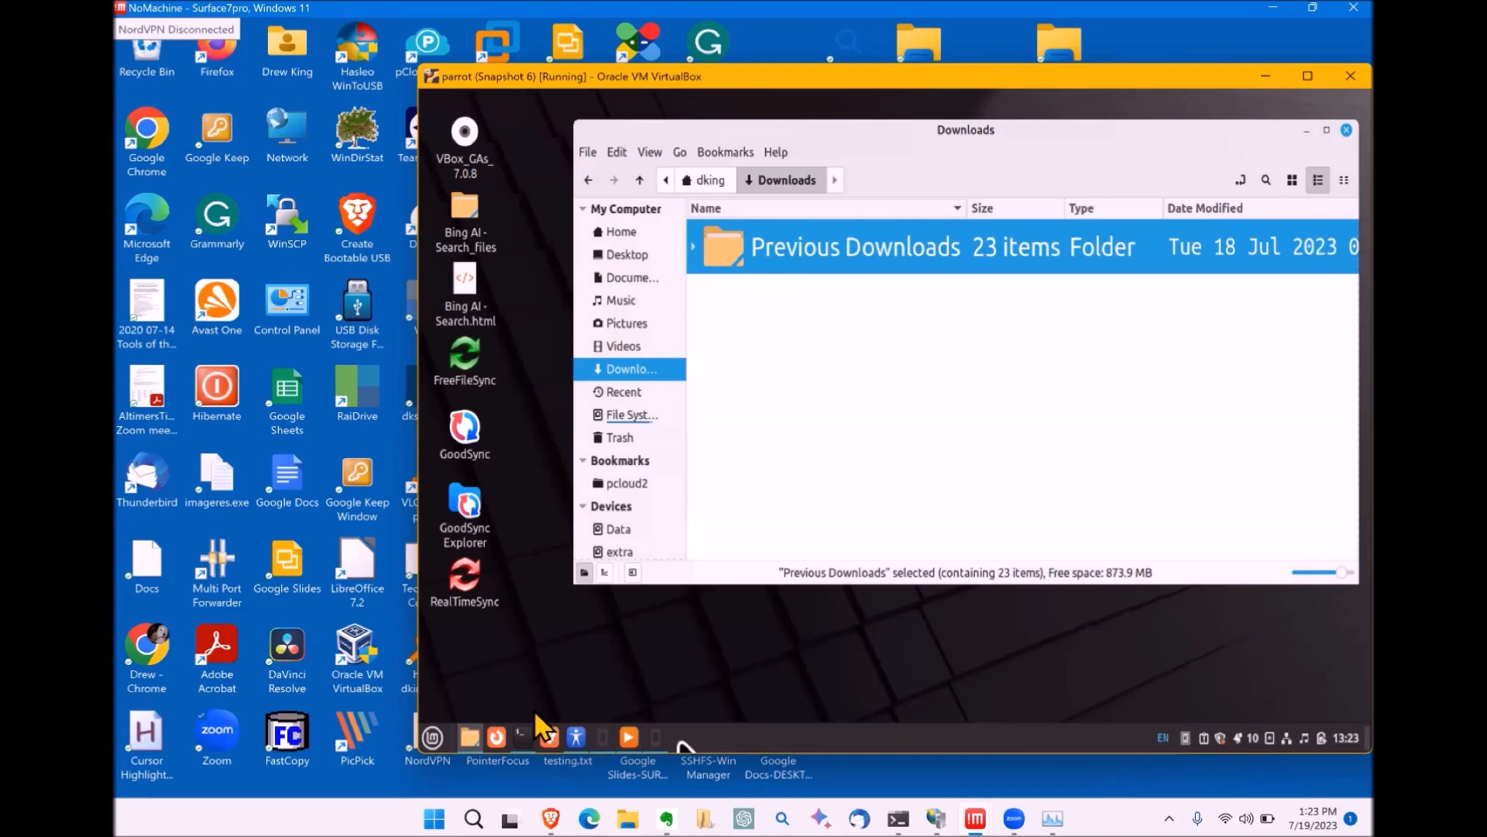
pyautogui.press('super')
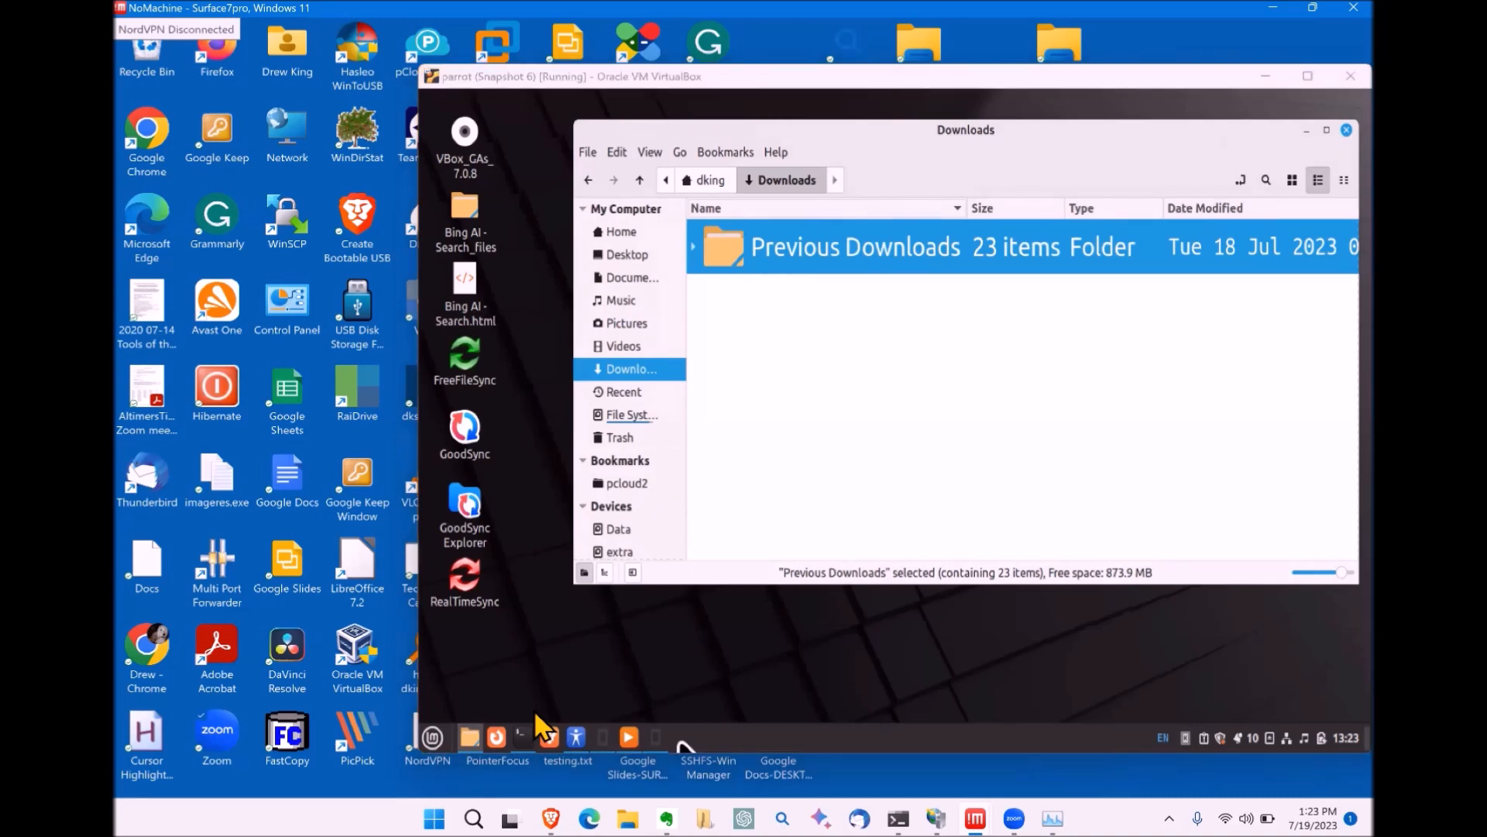
pyautogui.press('super')
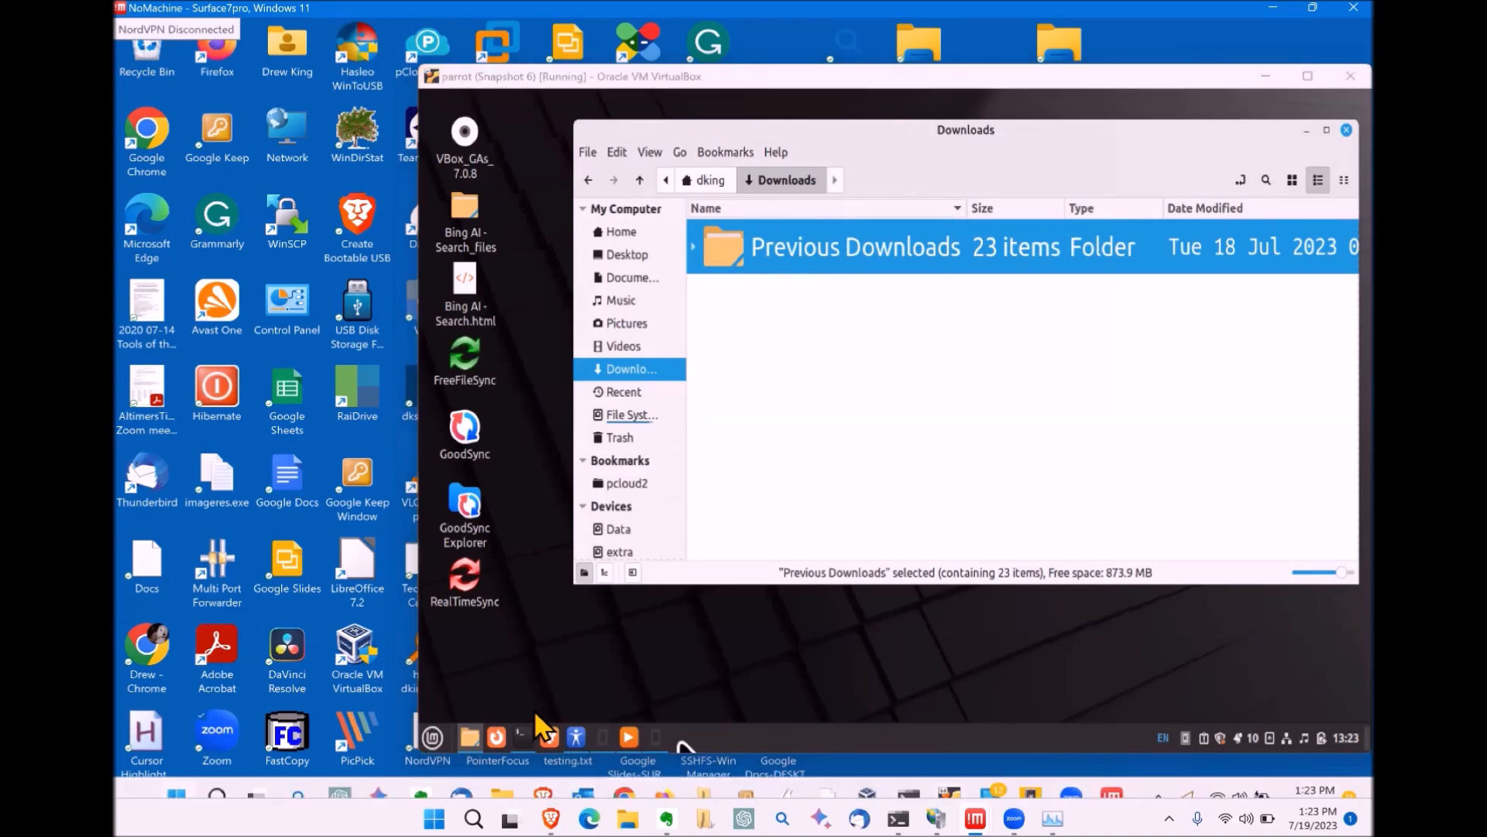
# Step: Launch Phone Link and show KDE Connect's Run Command list (Brave, firefox) for parrot
pyautogui.click(610, 432)
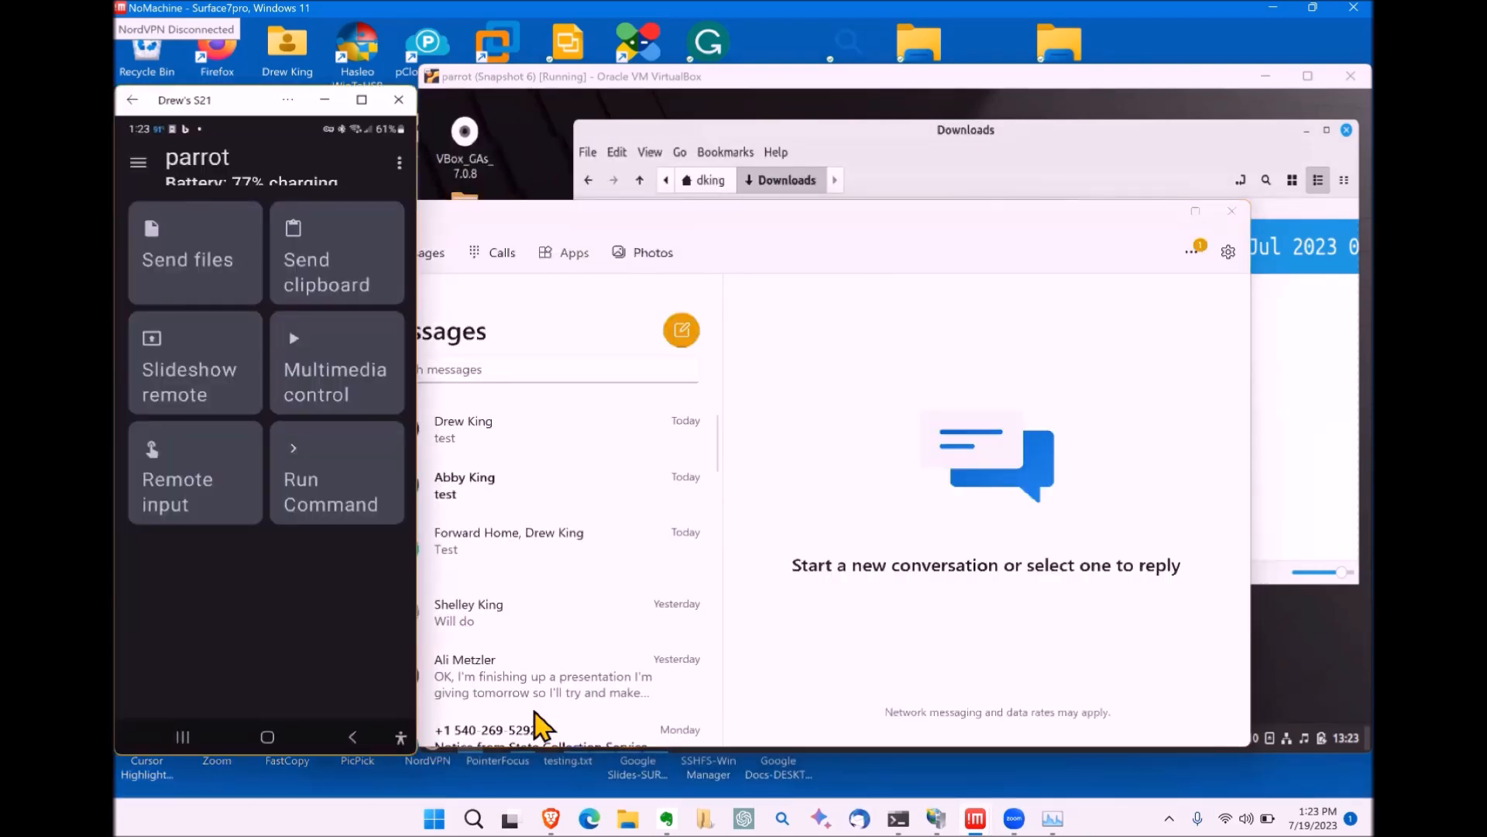
pyautogui.click(1159, 211)
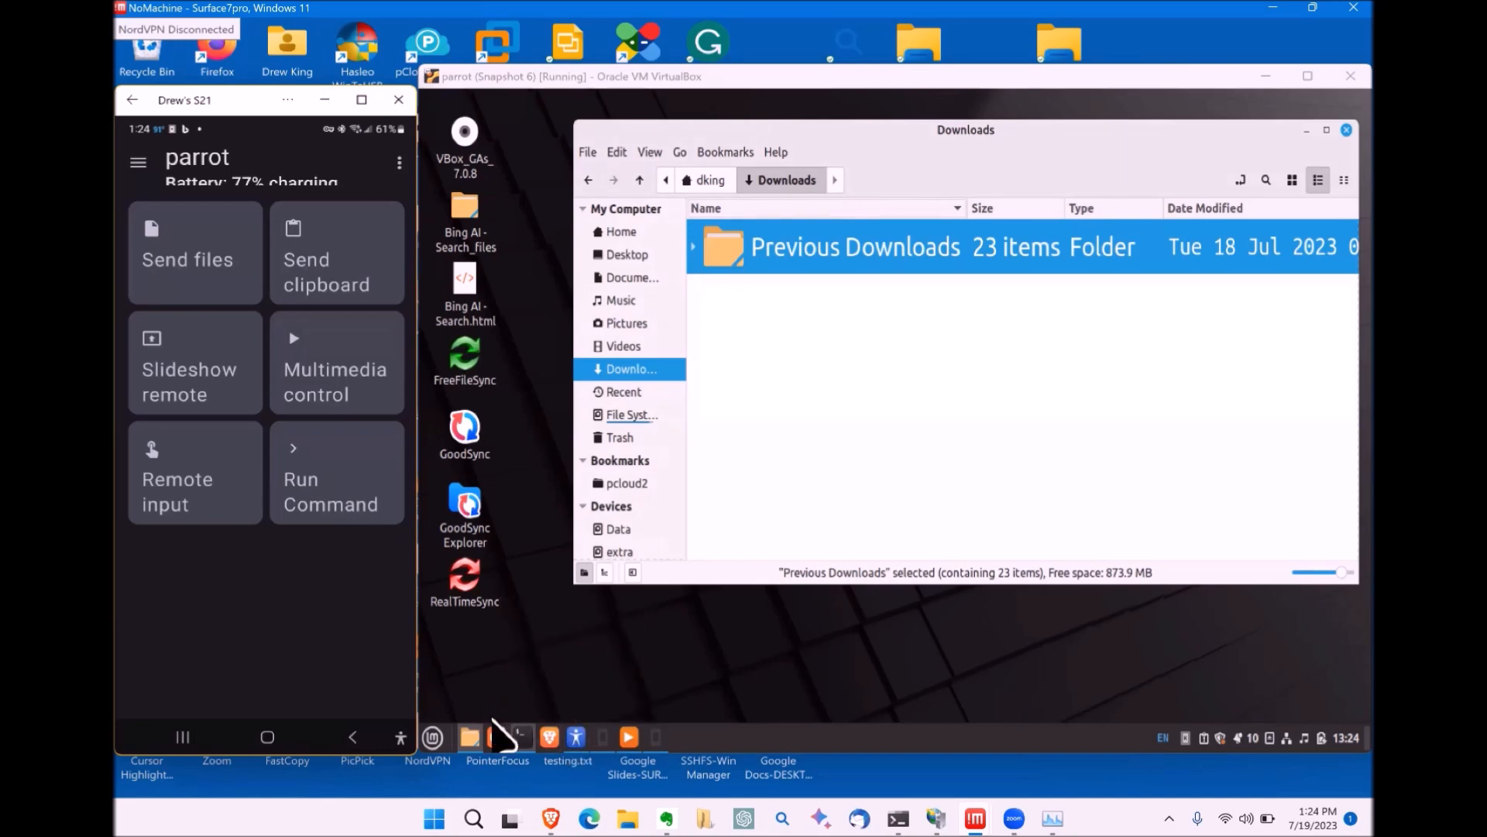
pyautogui.click(336, 486)
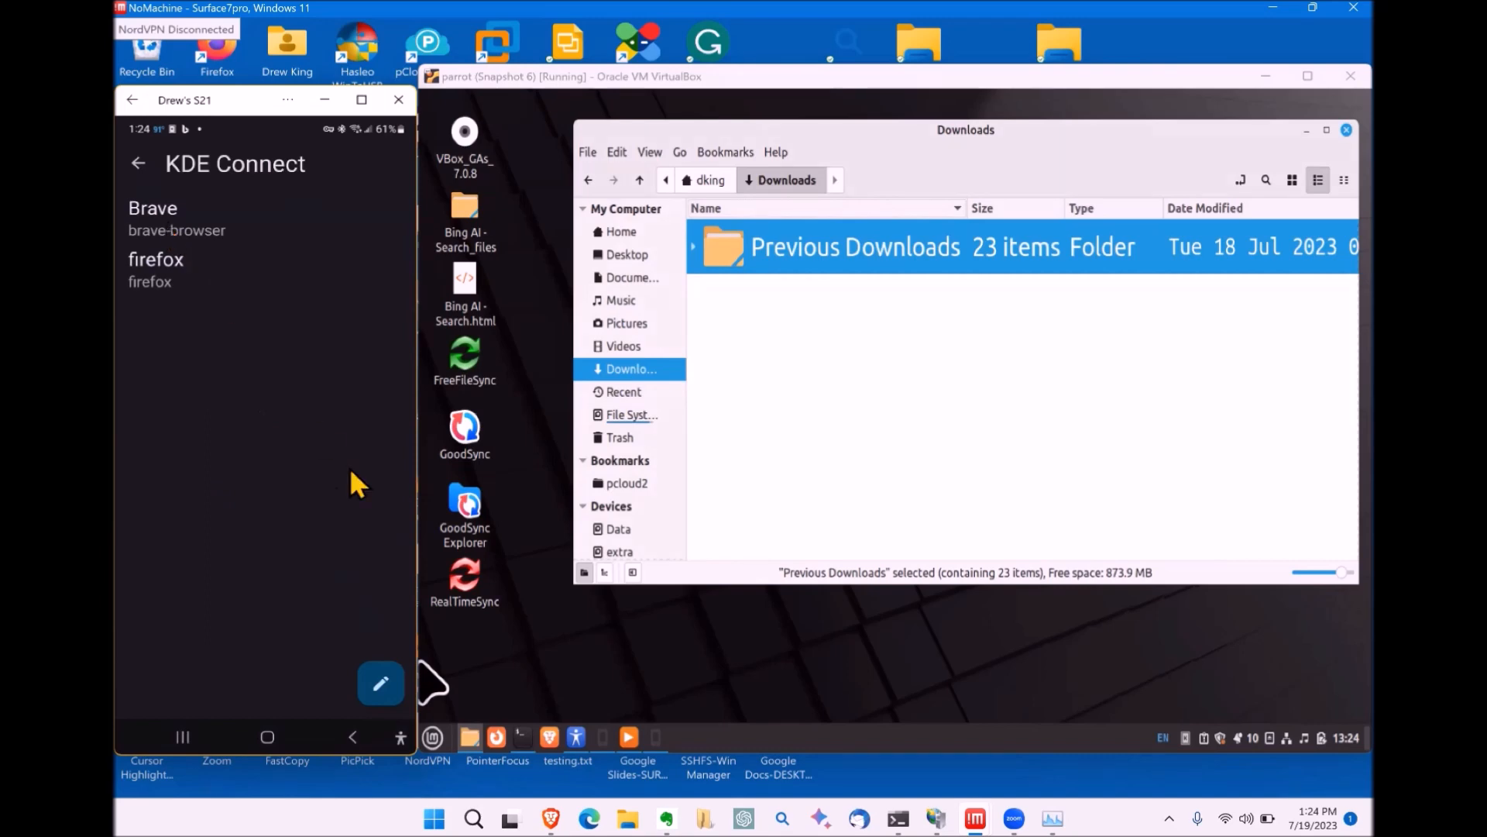
# Step: Run the Brave and firefox commands on the VM, minimize both browsers, and return to parrot's page
pyautogui.click(164, 217)
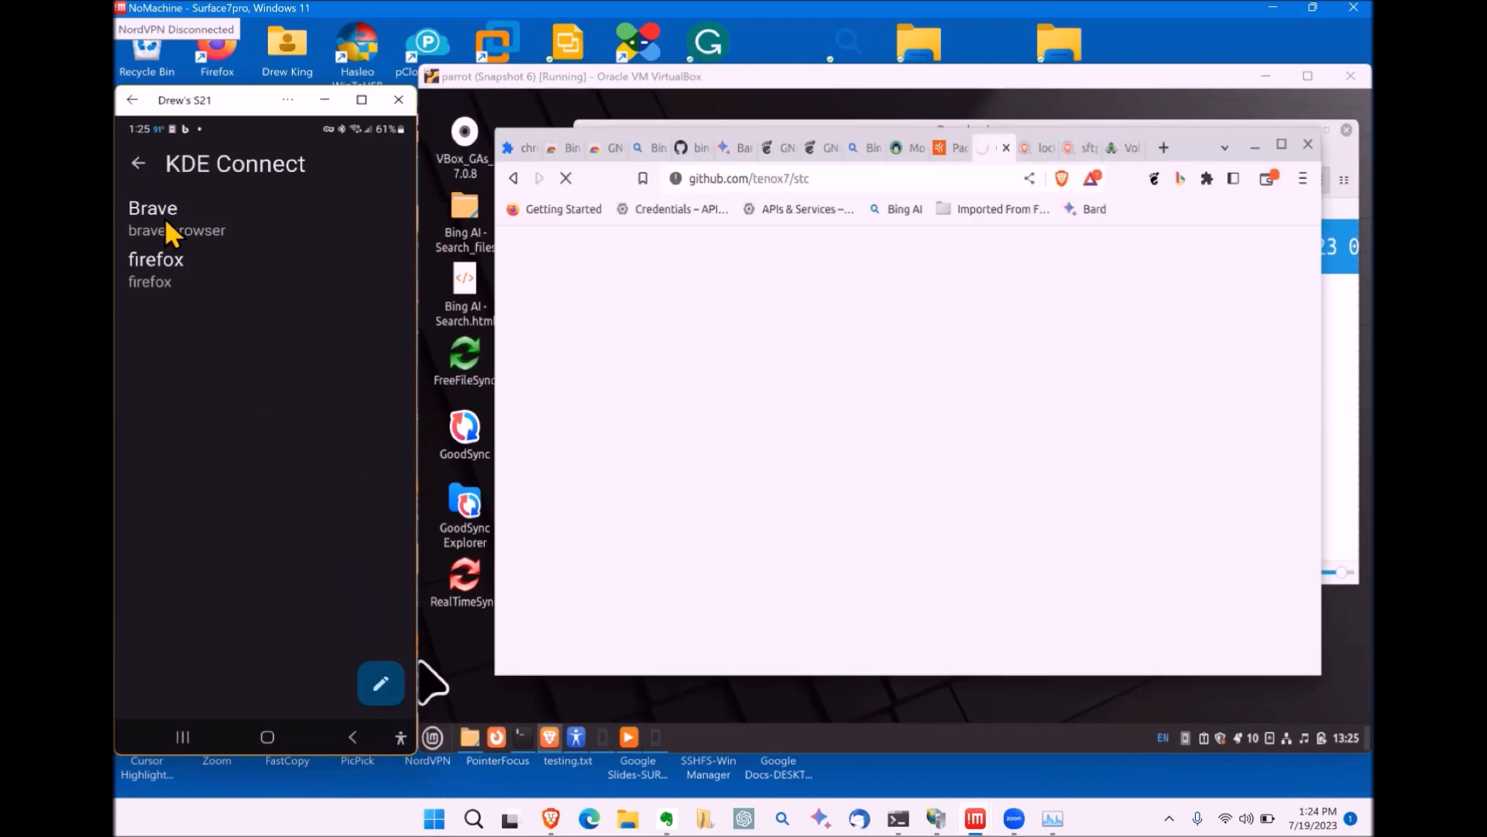
pyautogui.click(146, 271)
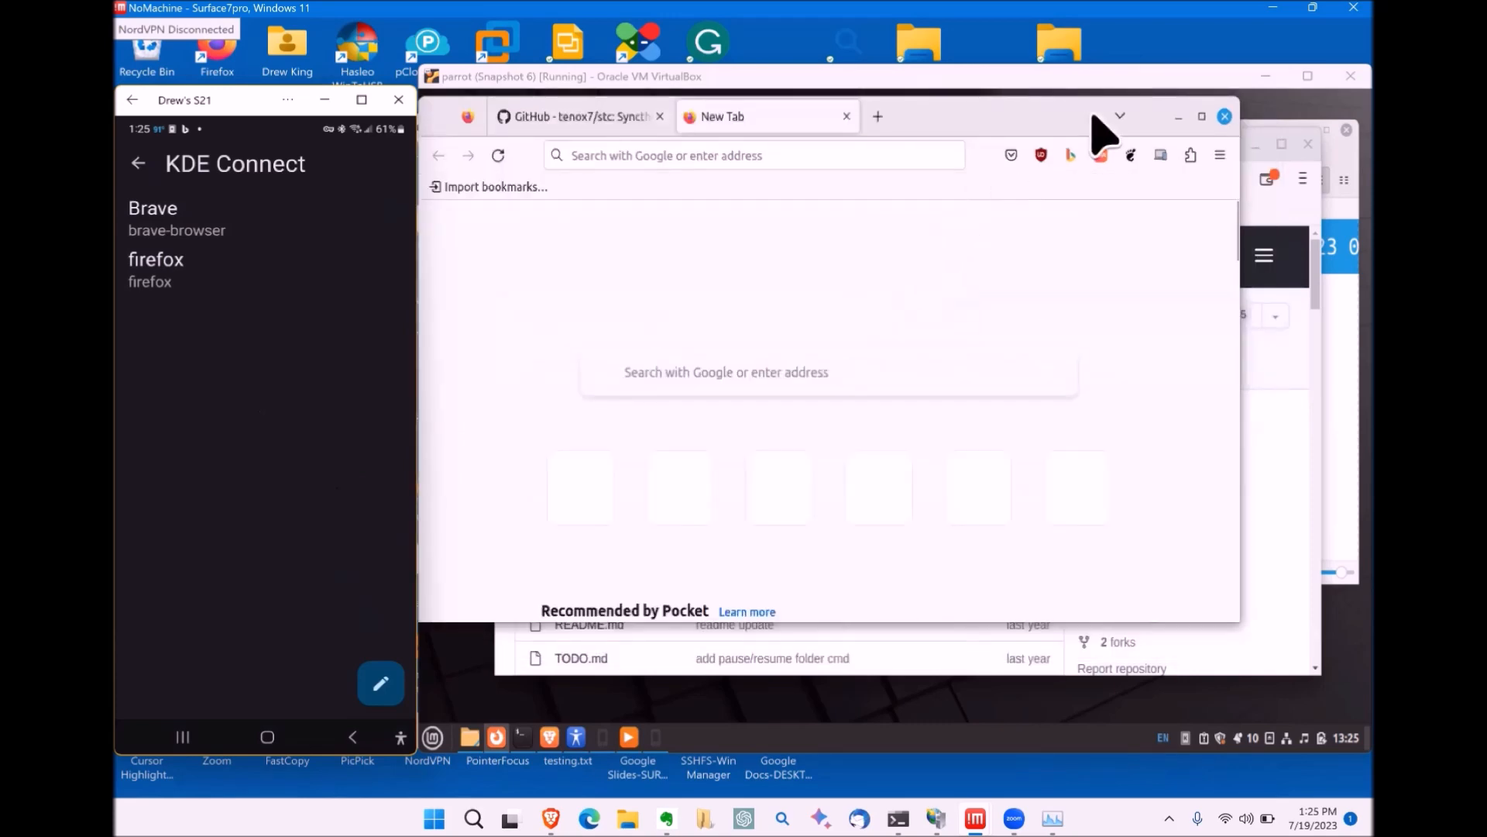
pyautogui.click(1171, 116)
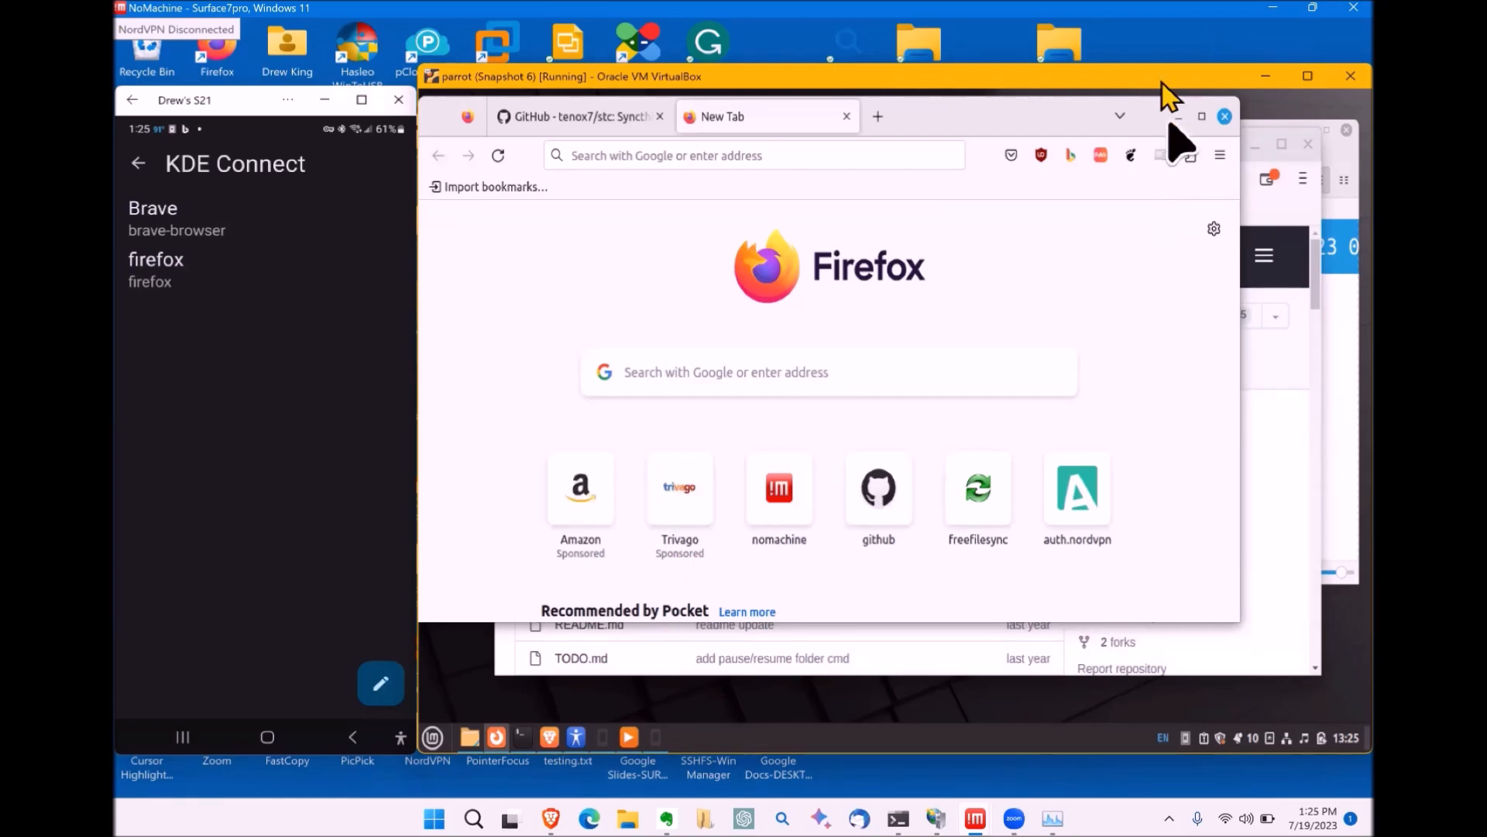
pyautogui.click(1177, 119)
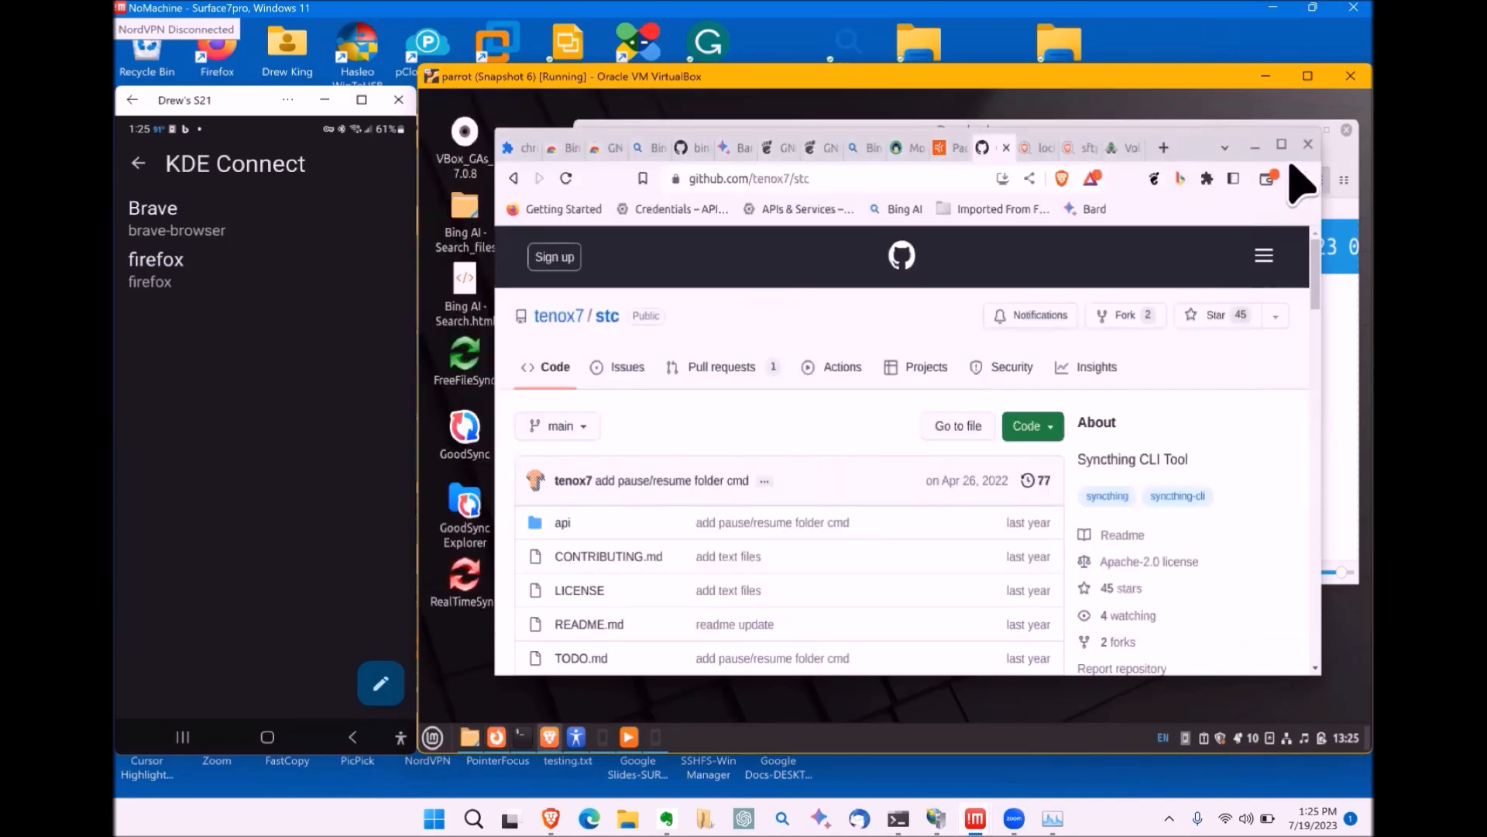
pyautogui.click(1254, 146)
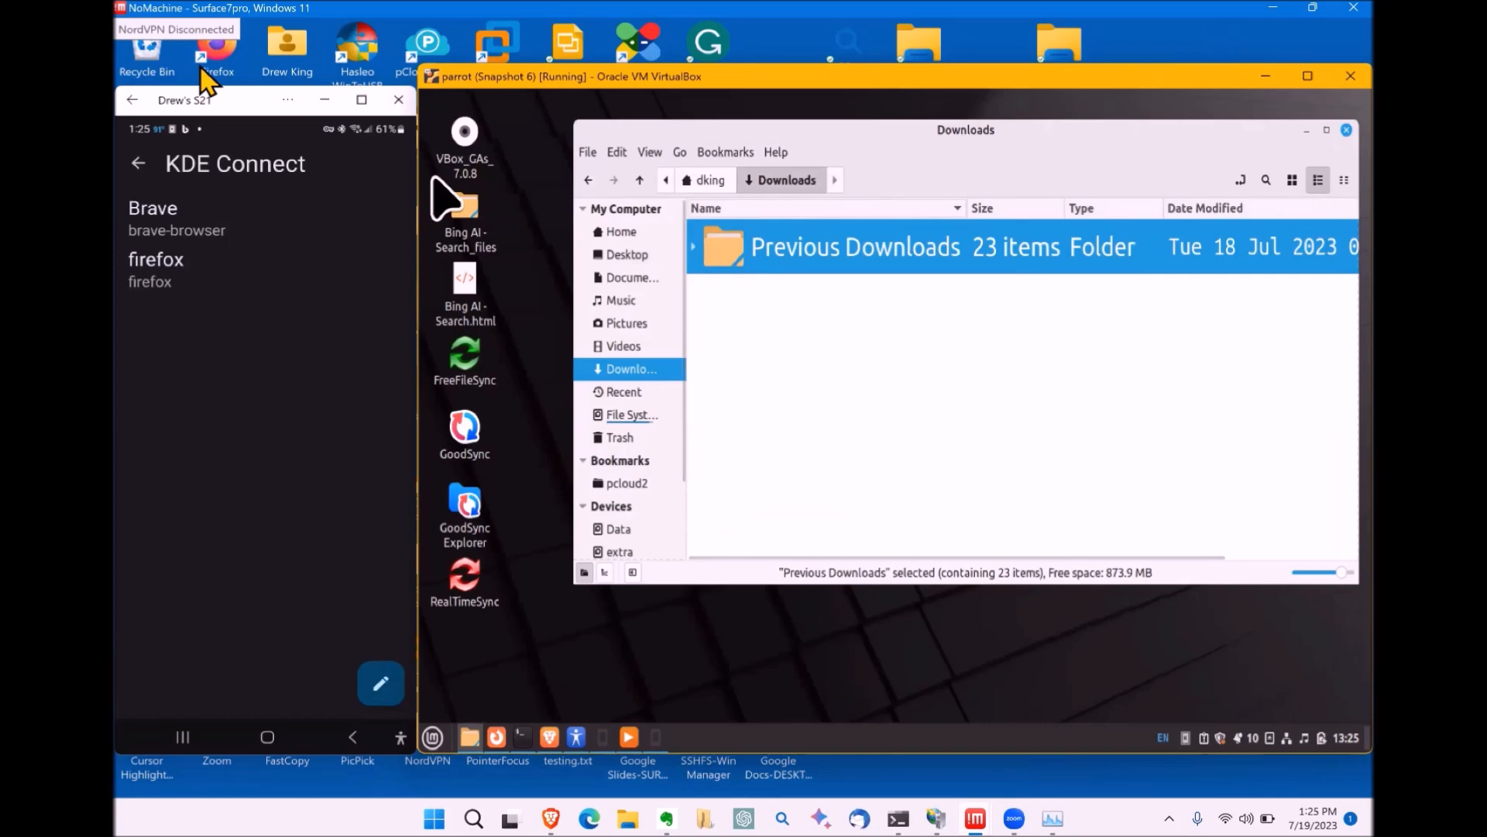
pyautogui.click(139, 164)
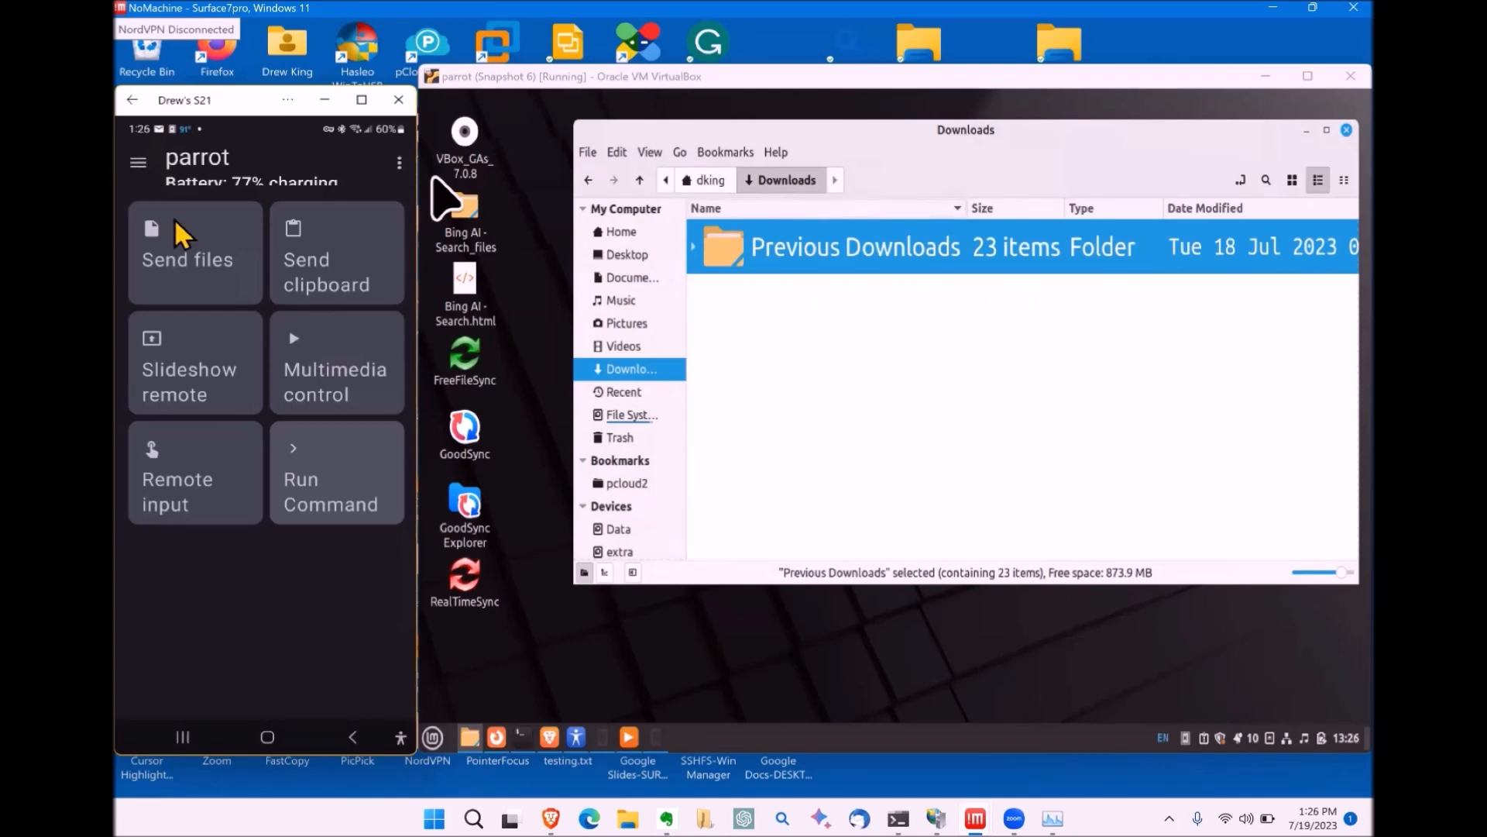
# Step: From the parrot device actions, send apcugdemo.txt from the phone's Documents folder to the VM
pyautogui.click(167, 267)
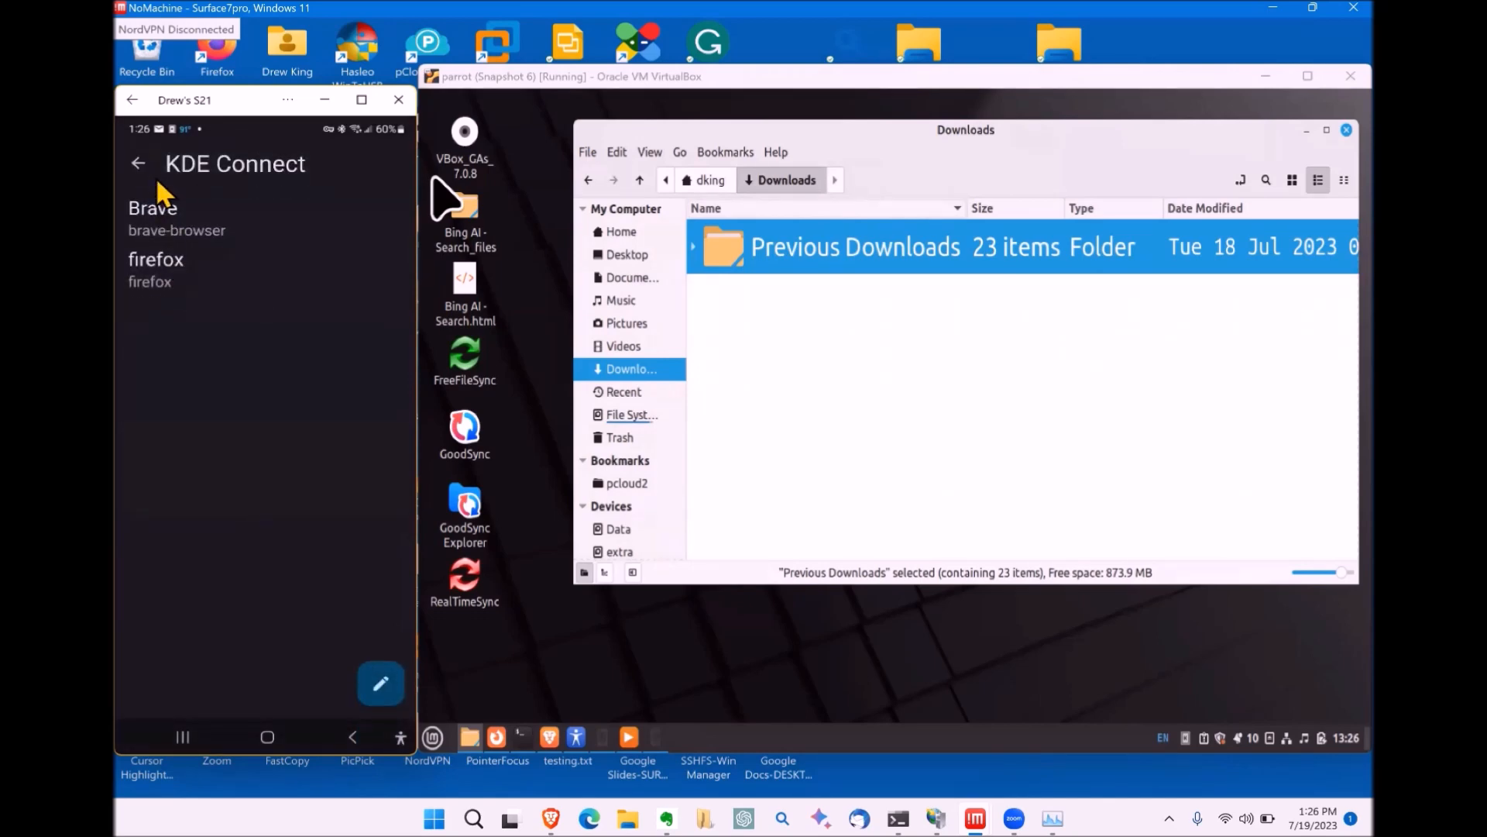
pyautogui.click(144, 166)
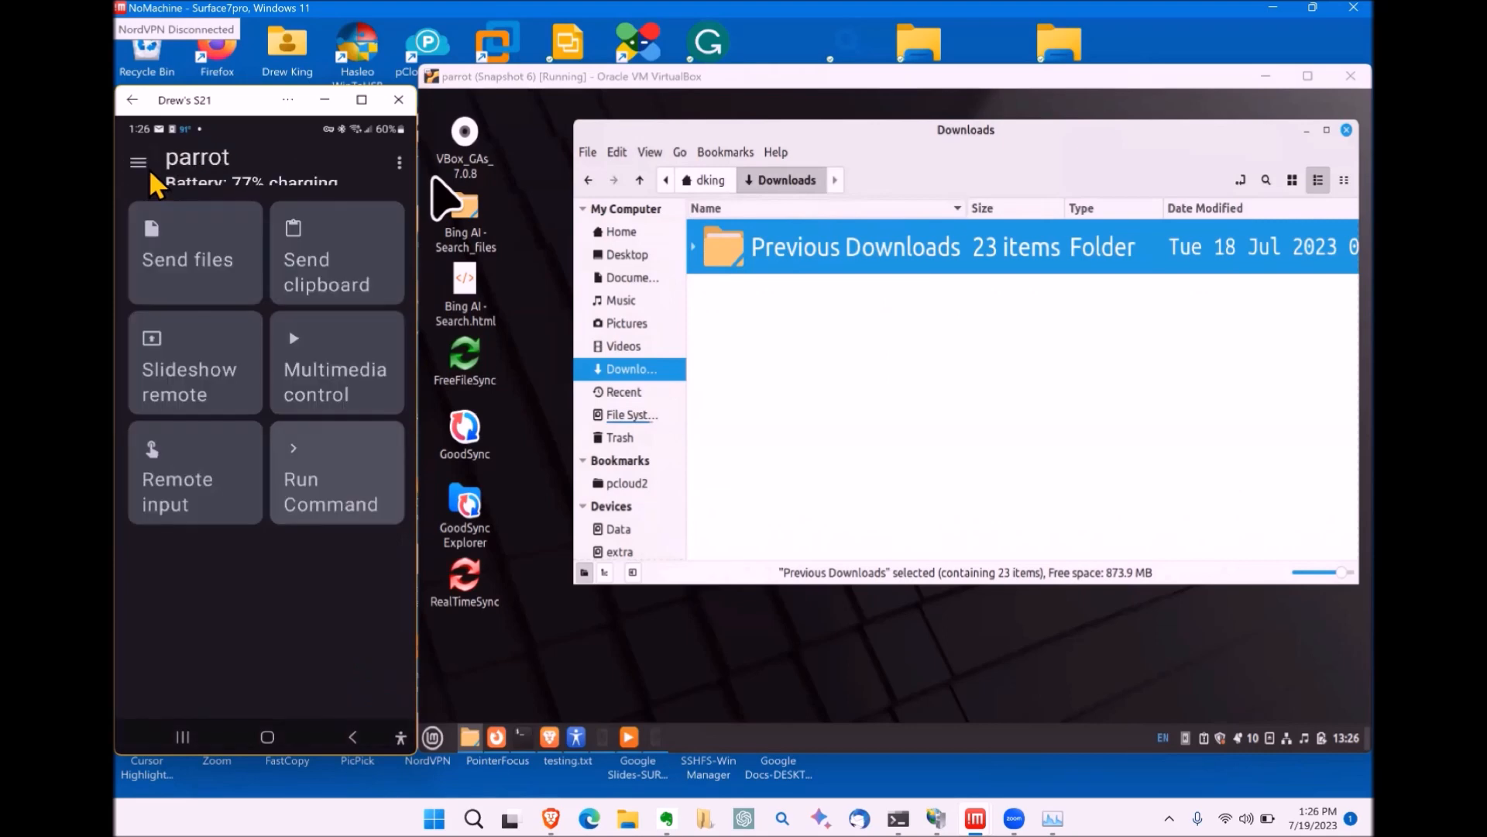
pyautogui.click(211, 254)
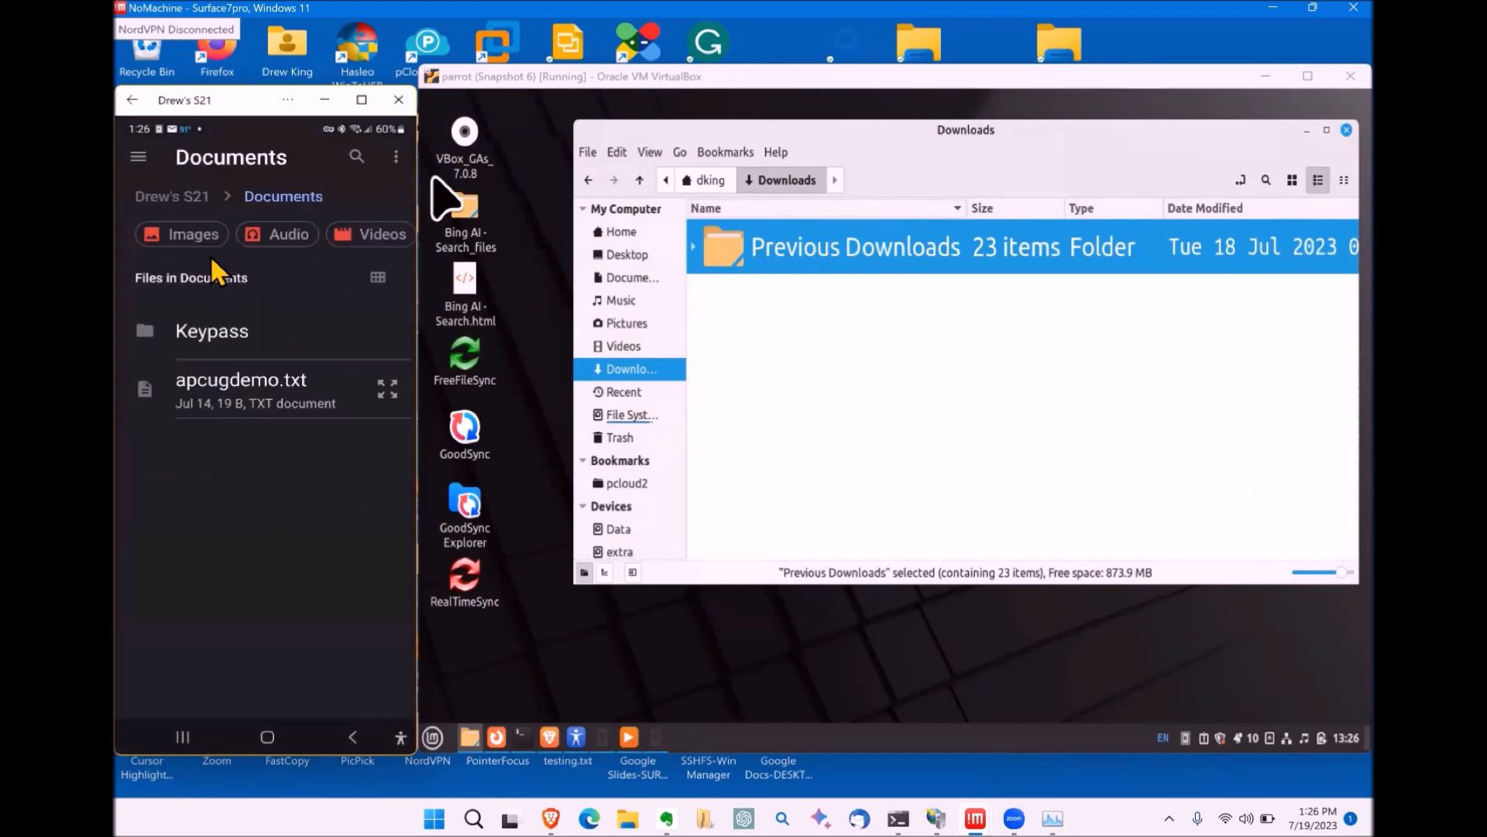
pyautogui.click(227, 399)
# Step: Open the received apcugdemo.txt from Downloads in the text editor to read it, then close it
pyautogui.click(224, 390)
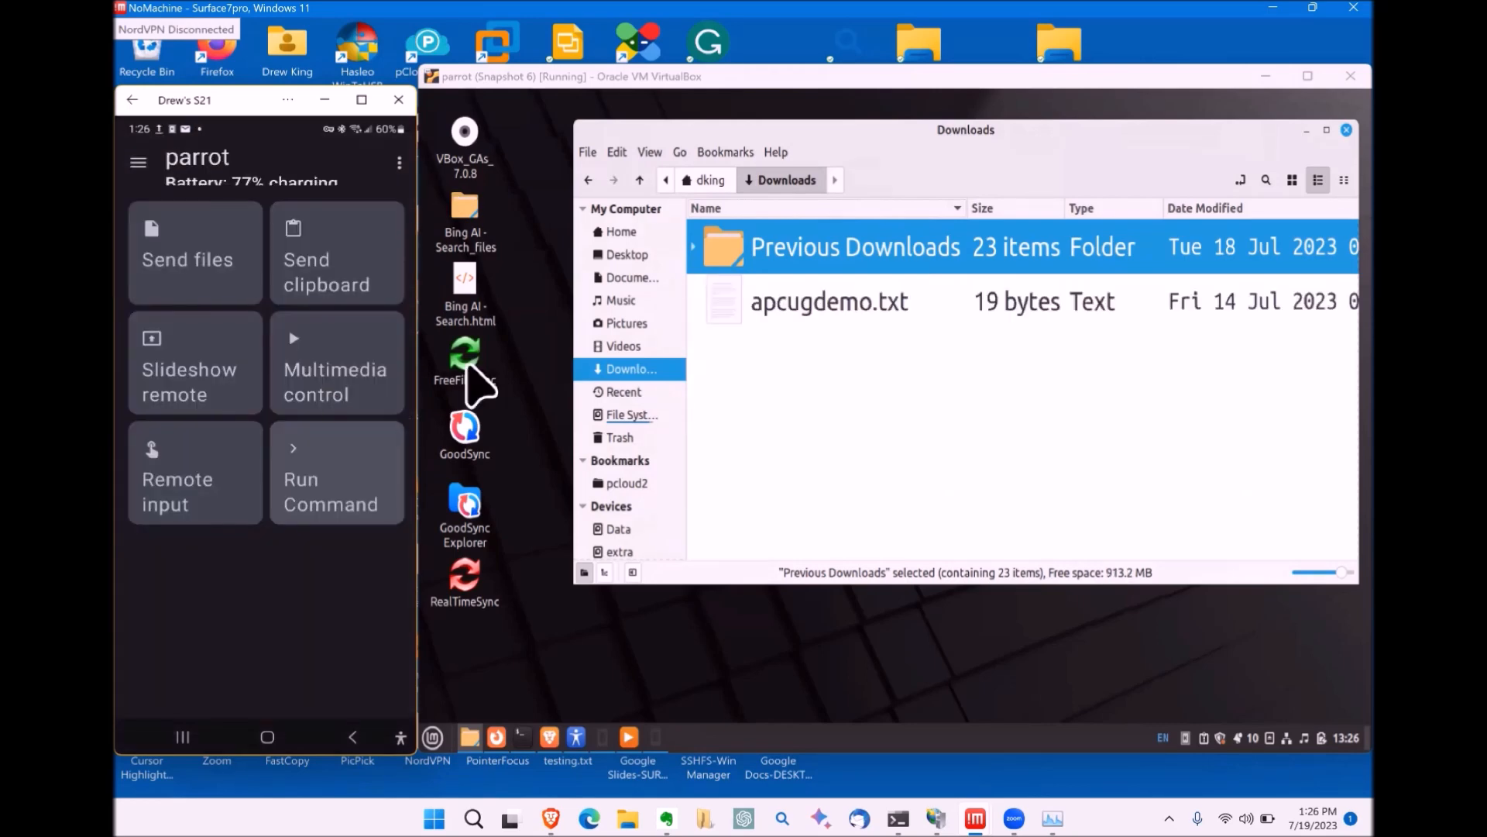
pyautogui.click(843, 299)
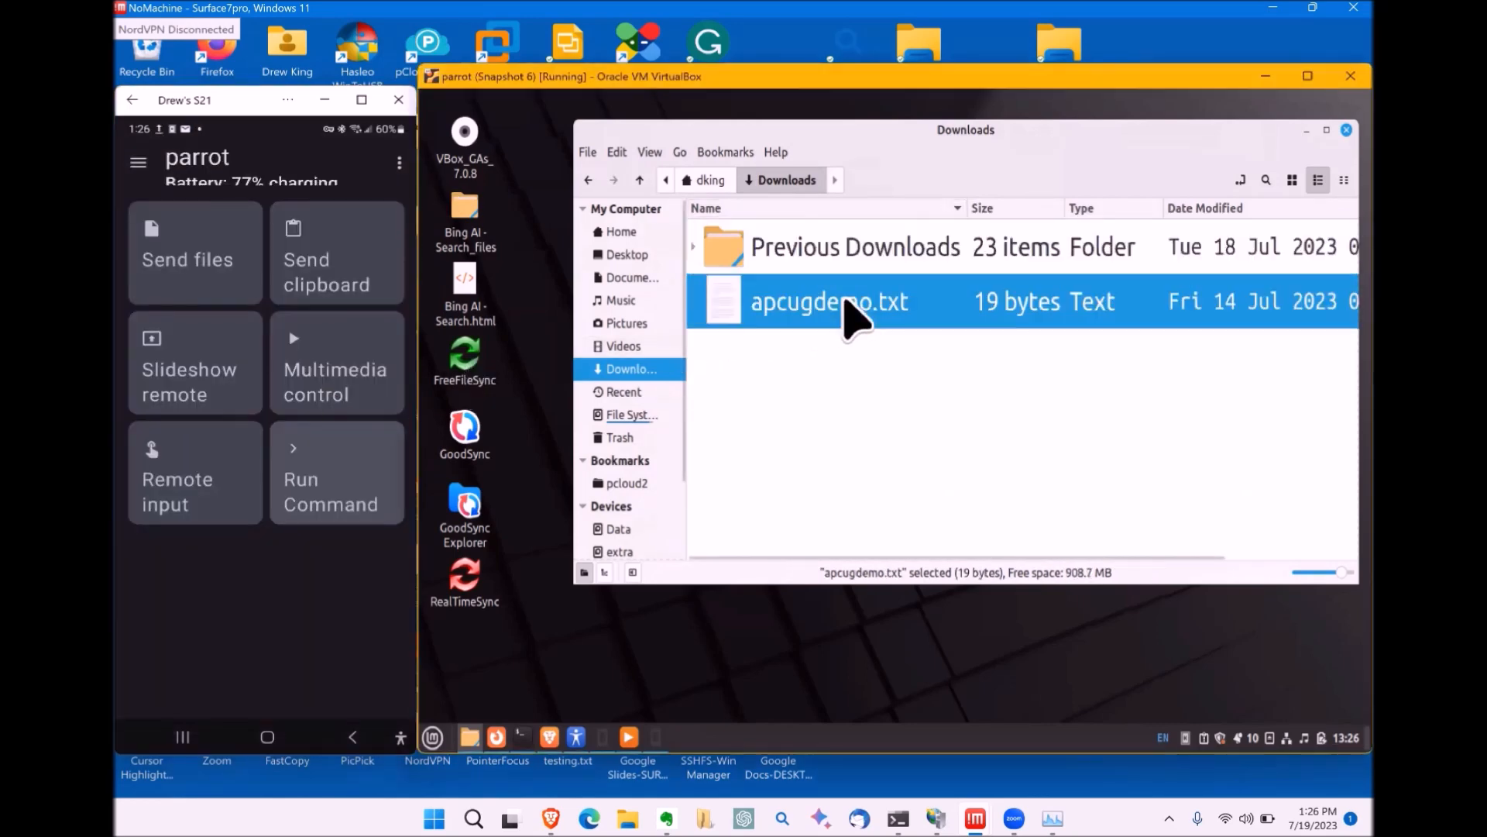
pyautogui.doubleClick(845, 301)
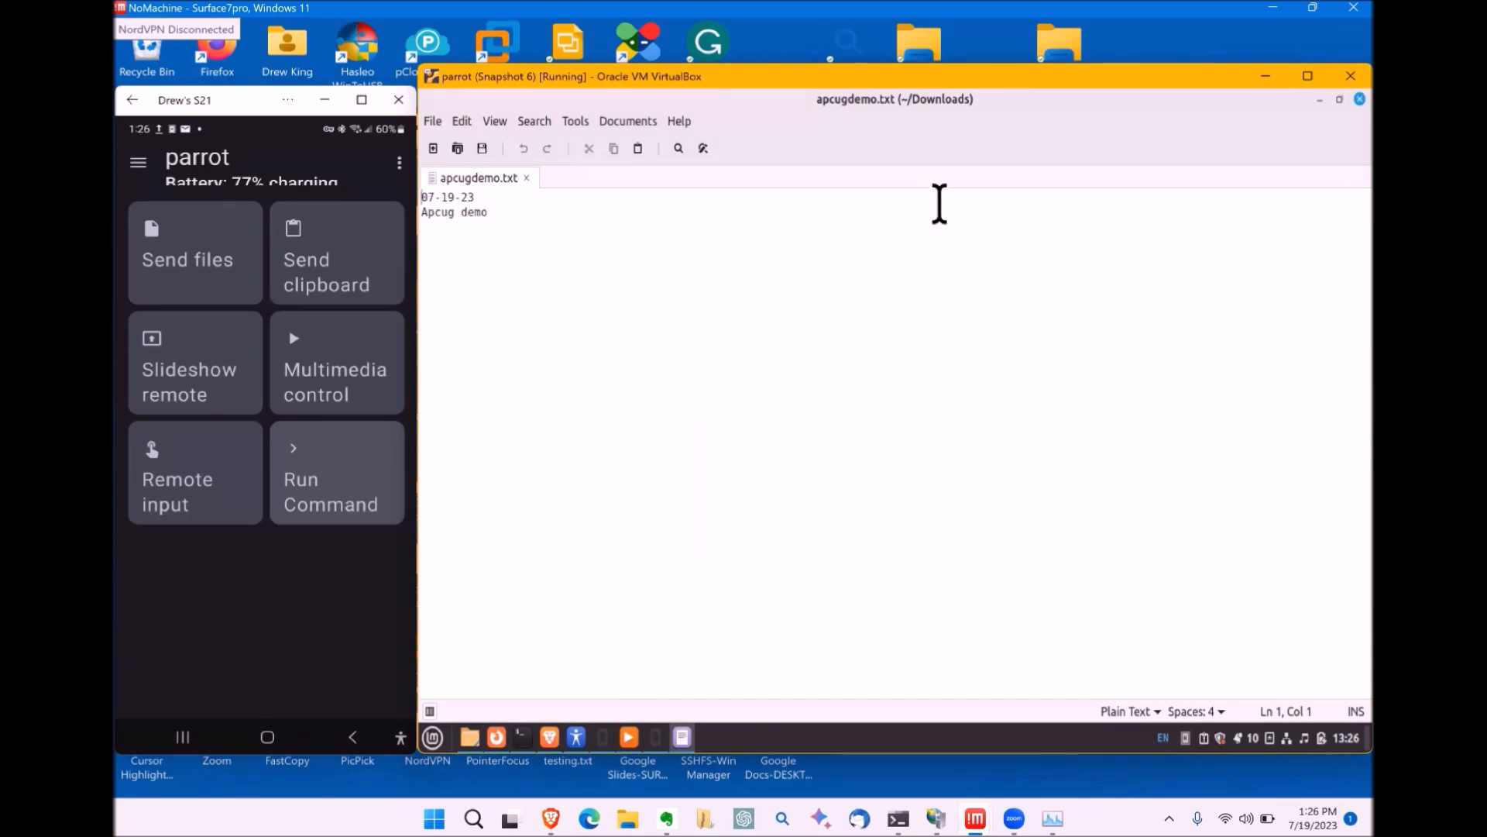
pyautogui.click(1360, 99)
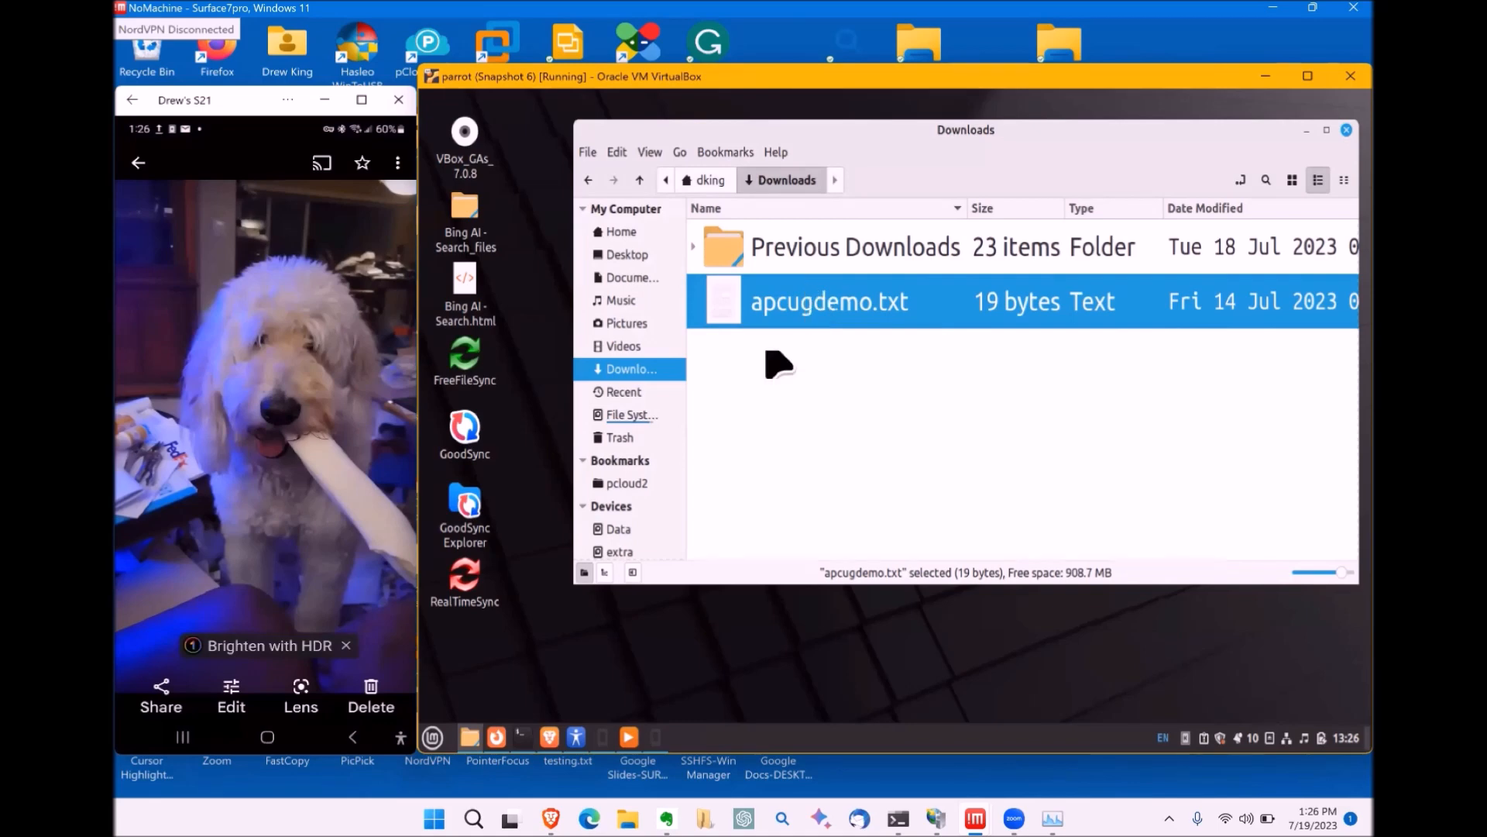
# Step: Share the dog photo to parrot via KDE Connect, then view and close 20230713_015223.jpg in Downloads
pyautogui.click(152, 708)
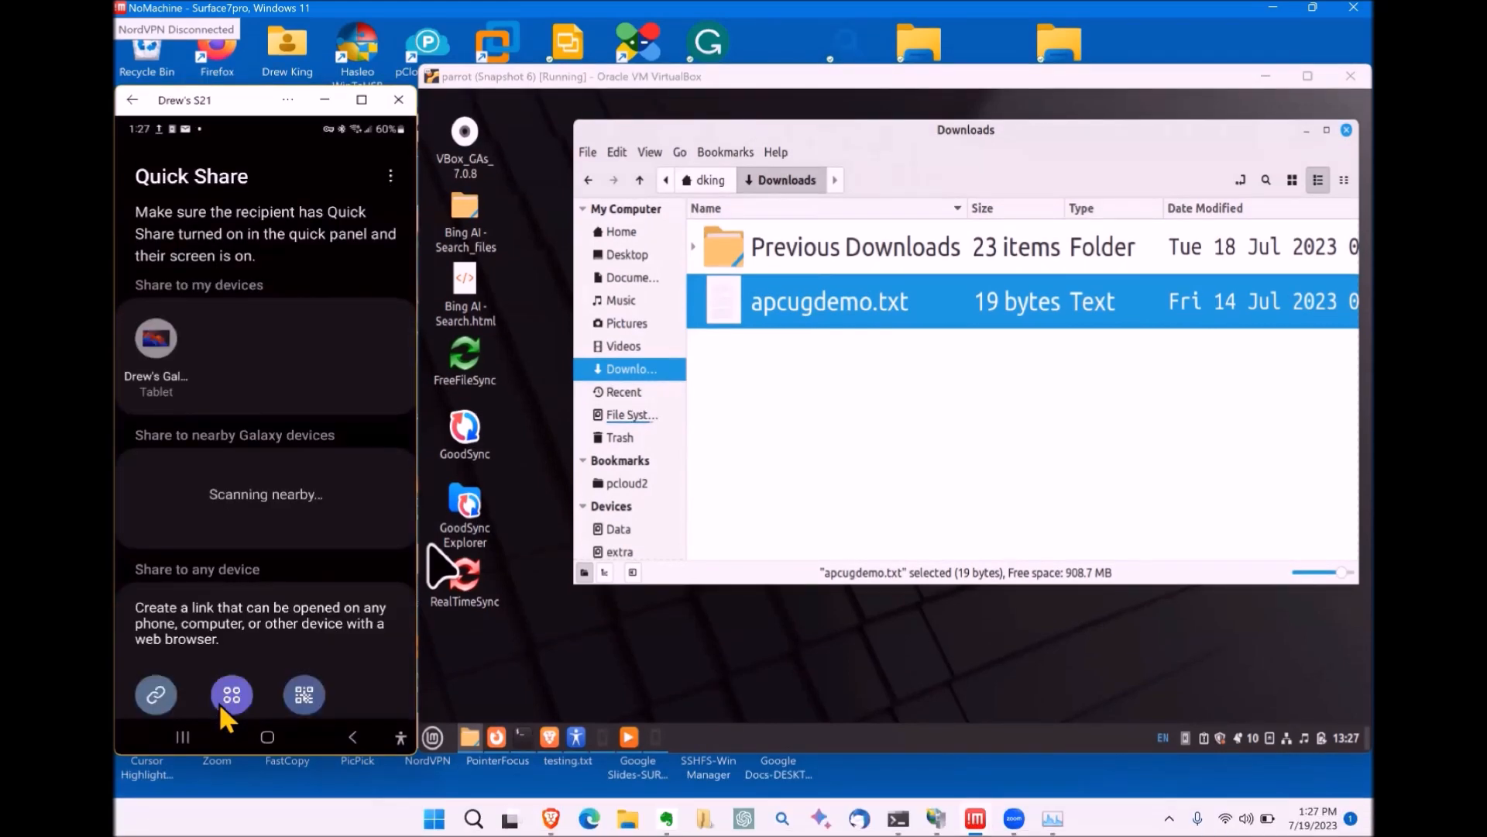
pyautogui.click(219, 702)
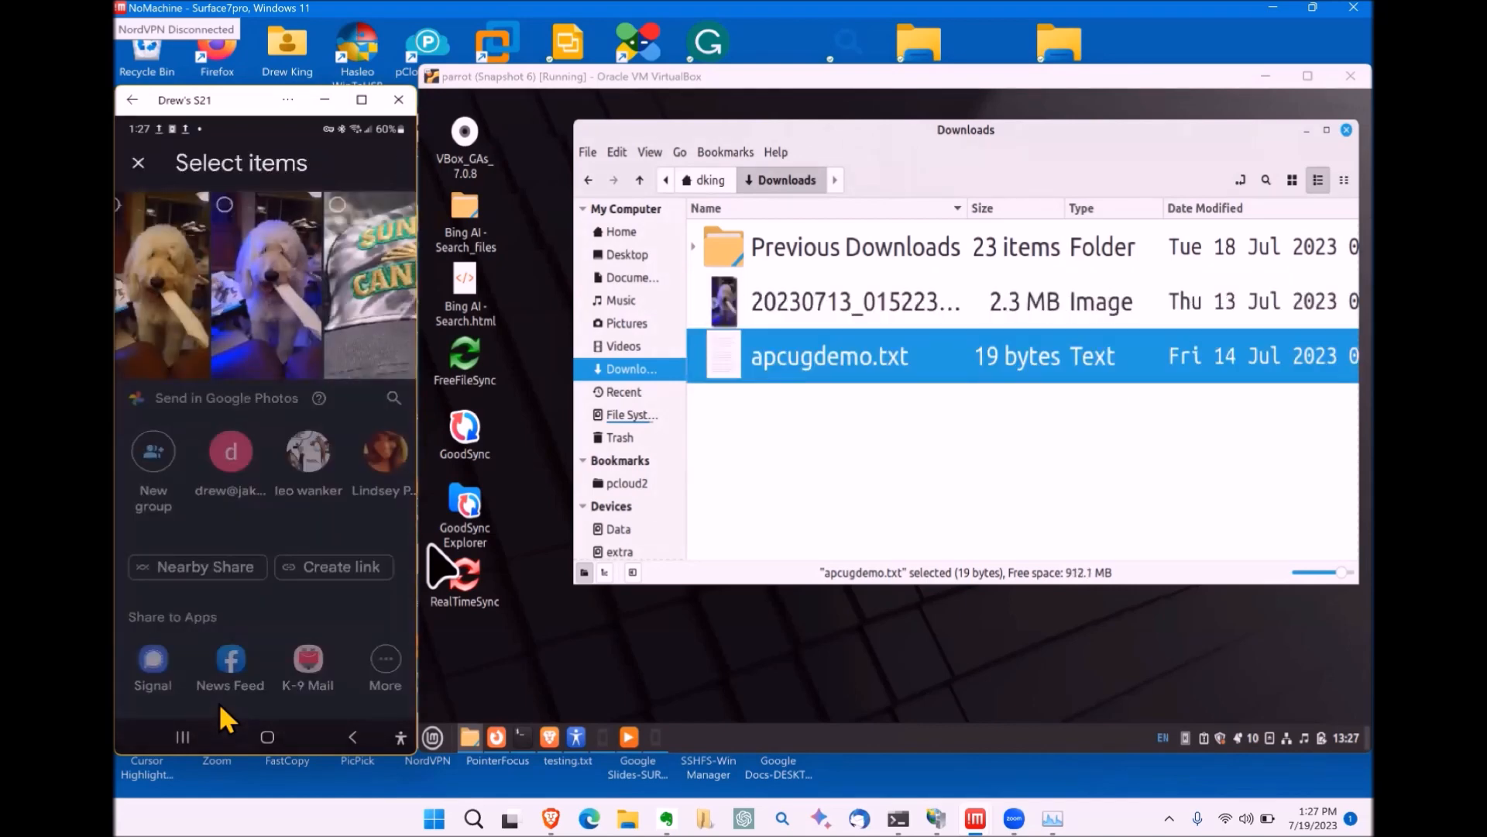
pyautogui.doubleClick(777, 300)
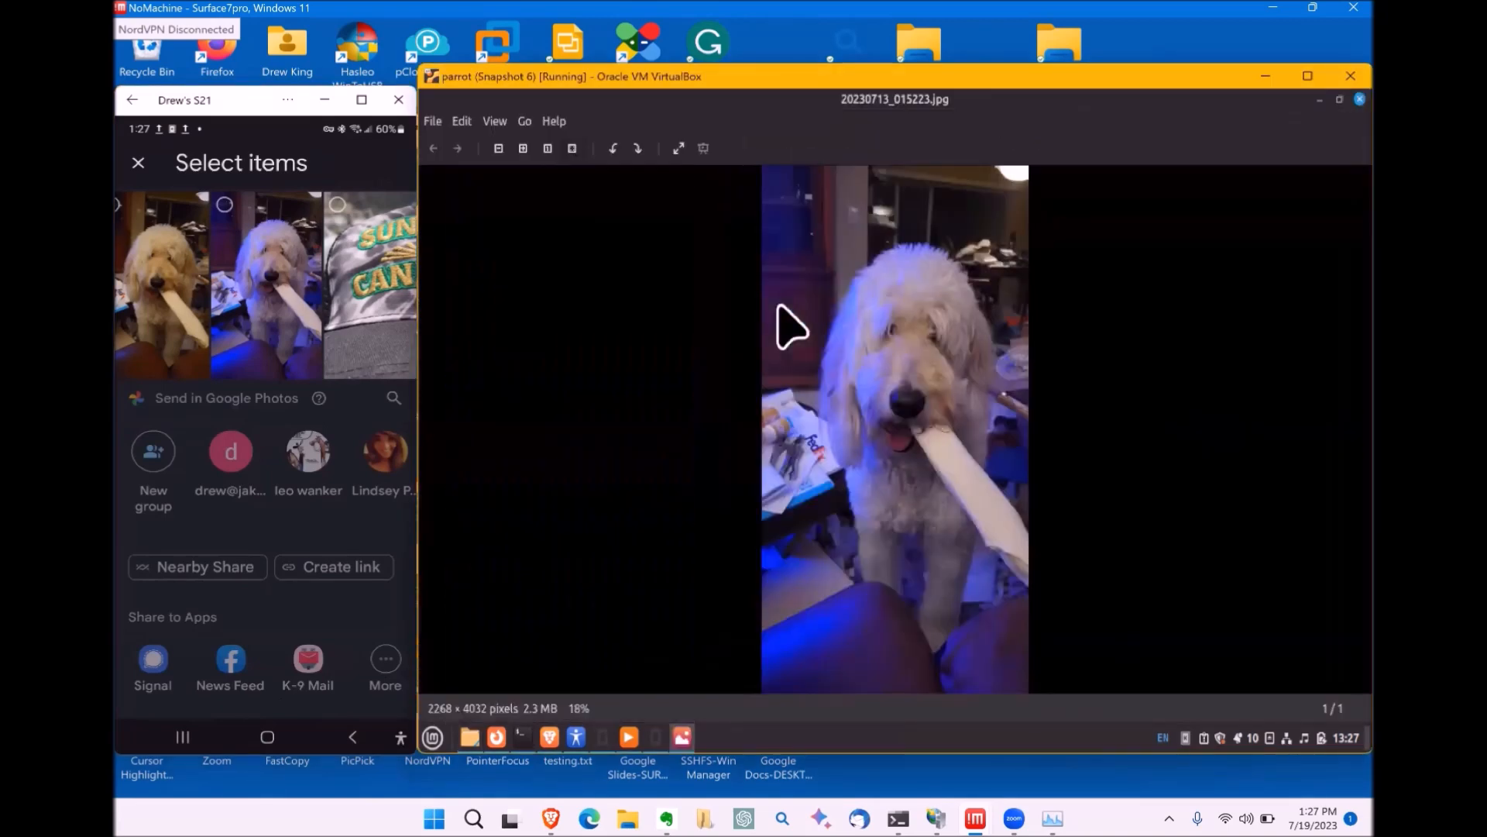
pyautogui.click(1360, 100)
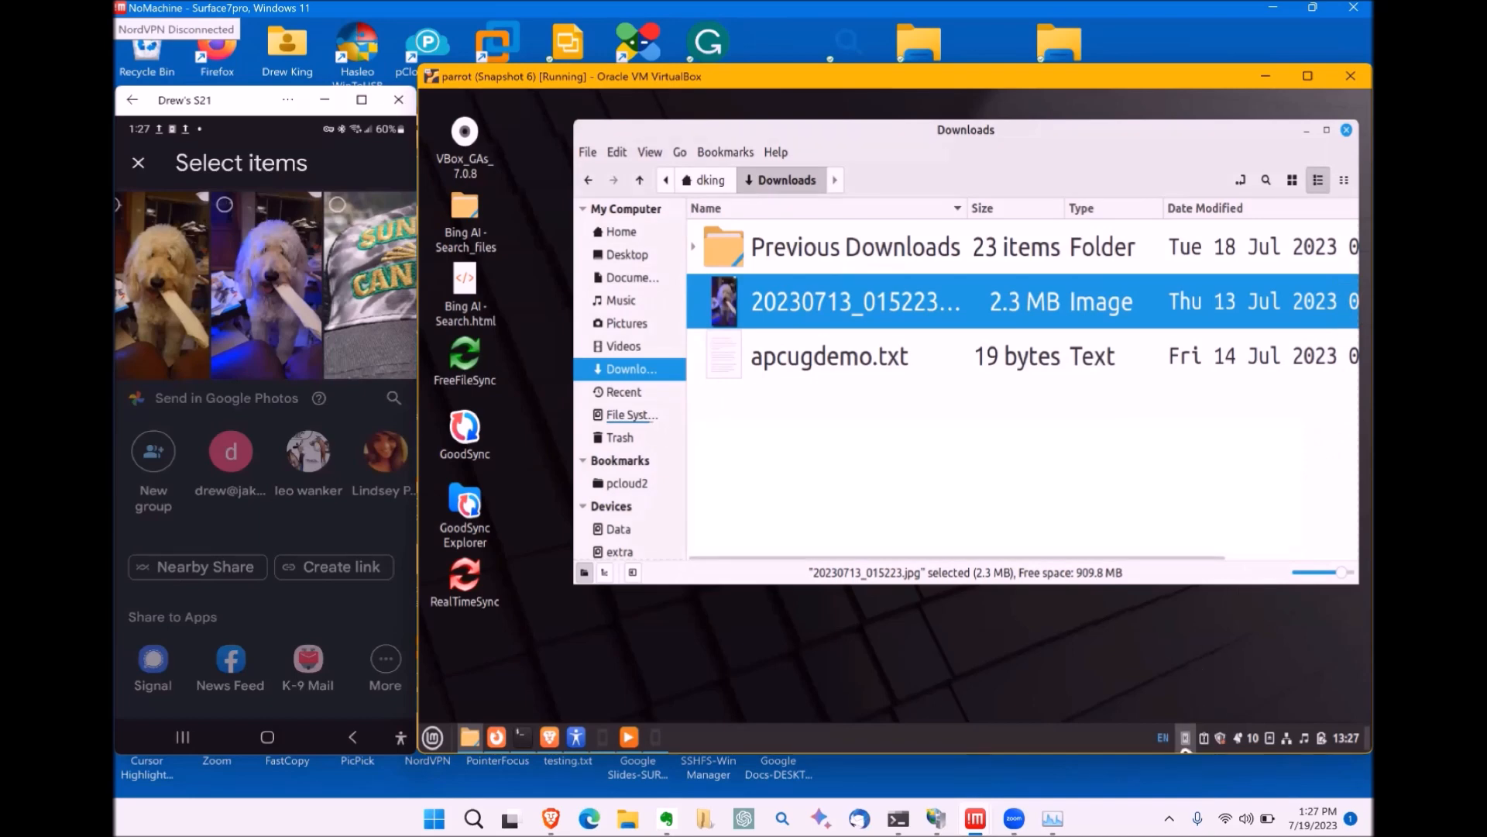
pyautogui.click(1186, 740)
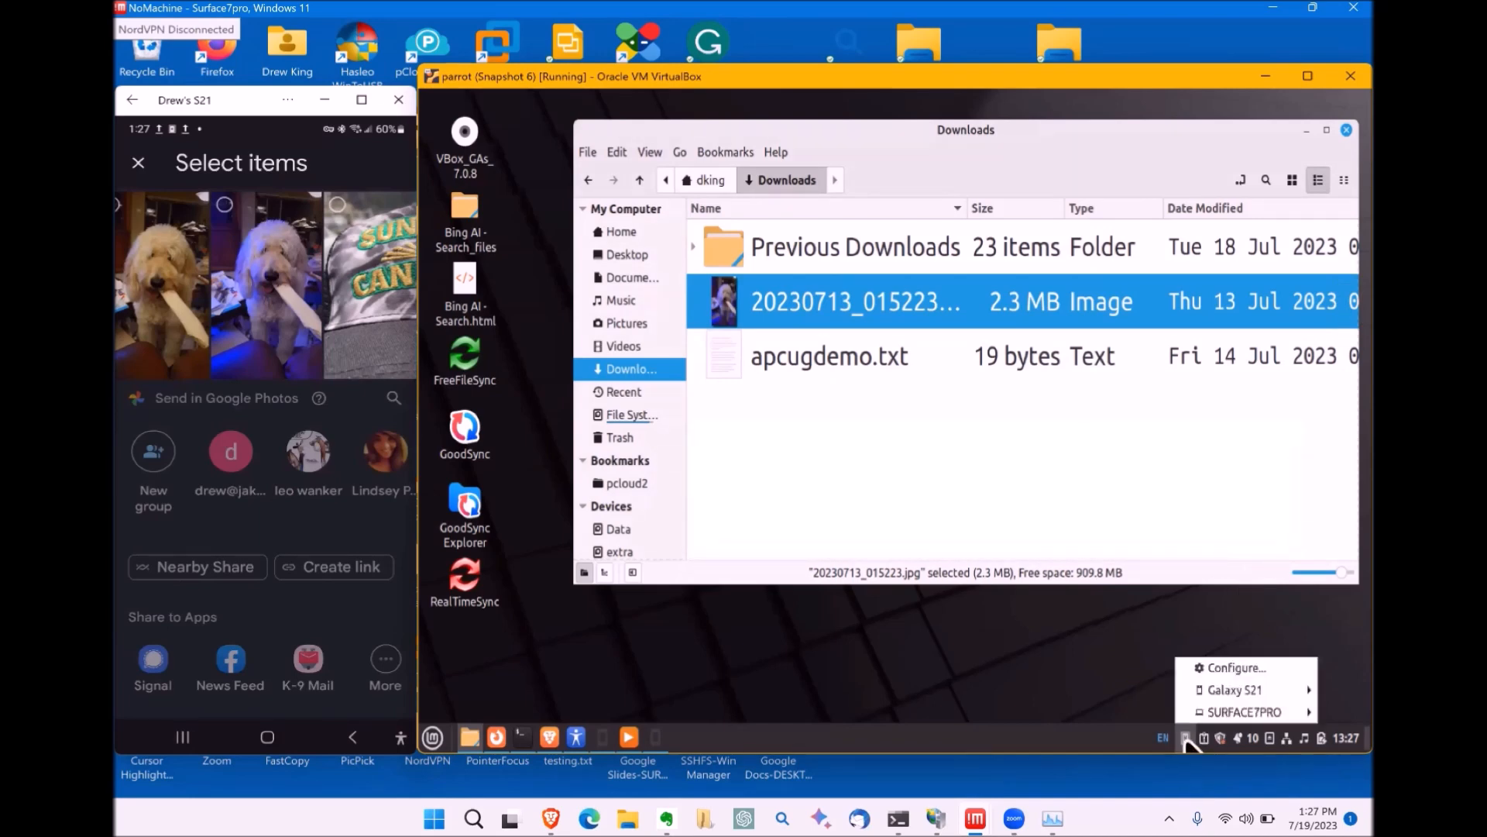
pyautogui.moveTo(1215, 691)
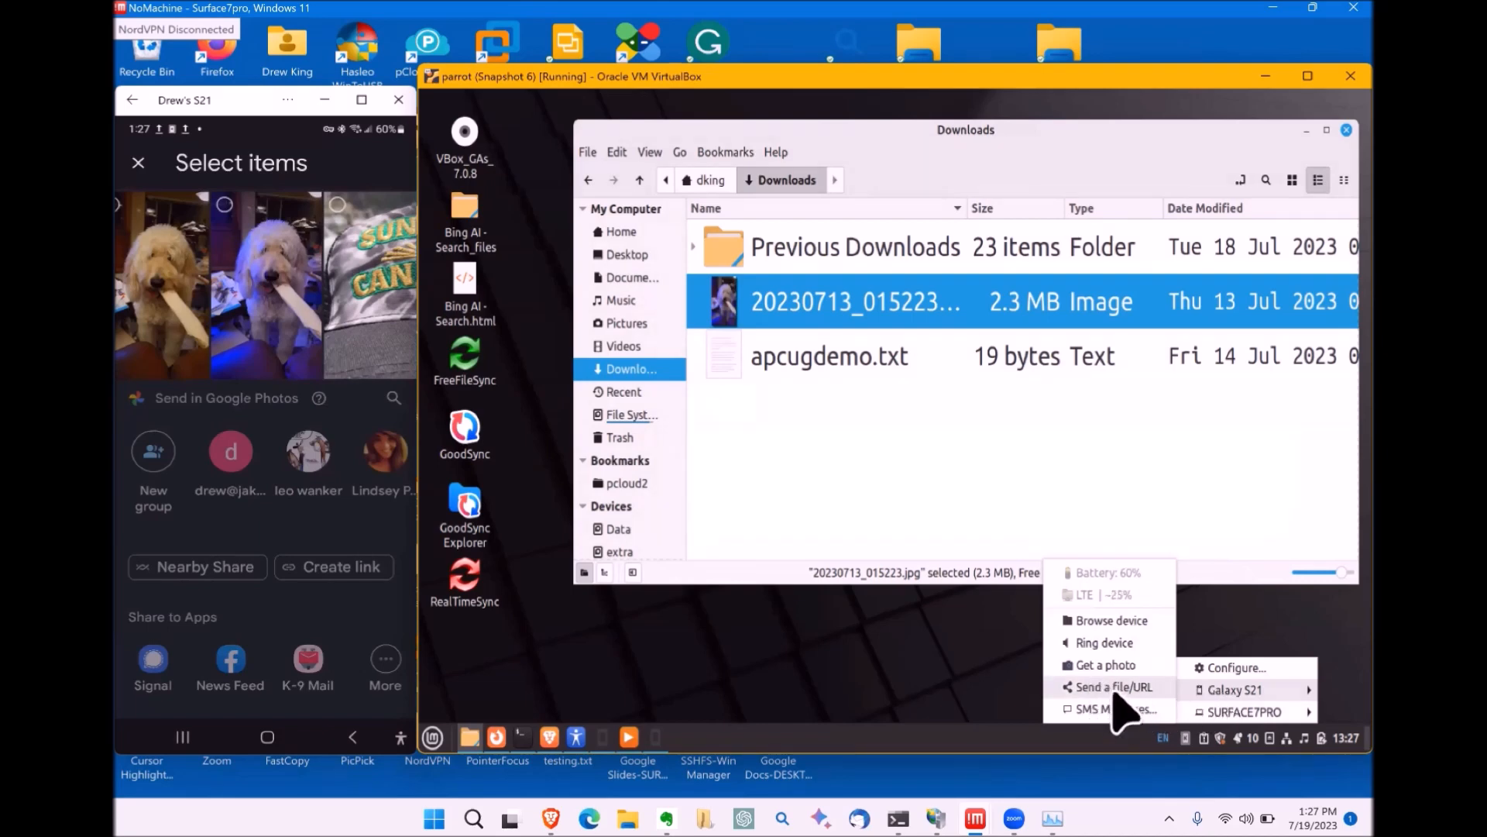
pyautogui.click(1114, 687)
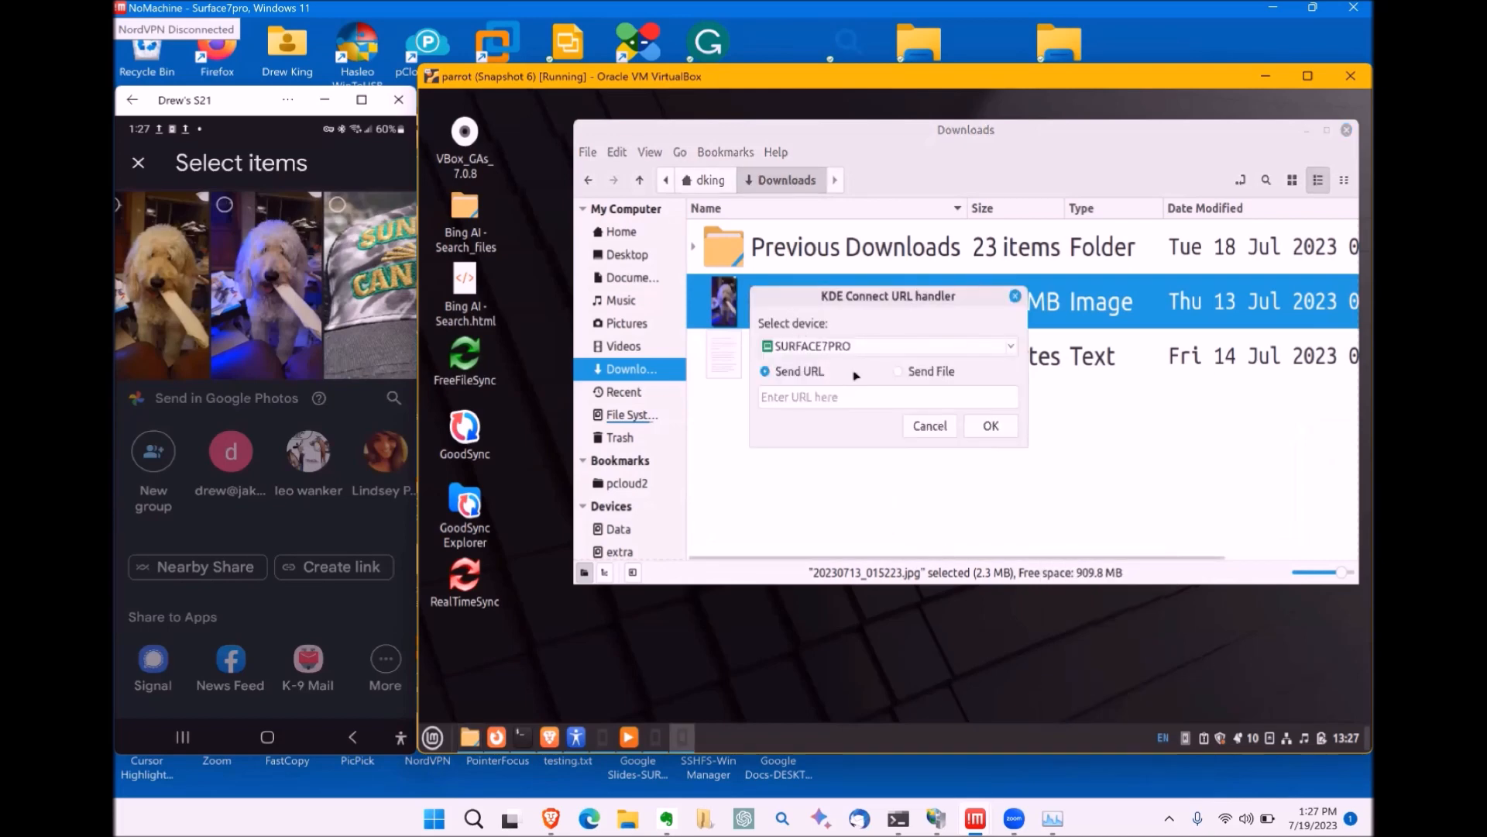
pyautogui.click(837, 350)
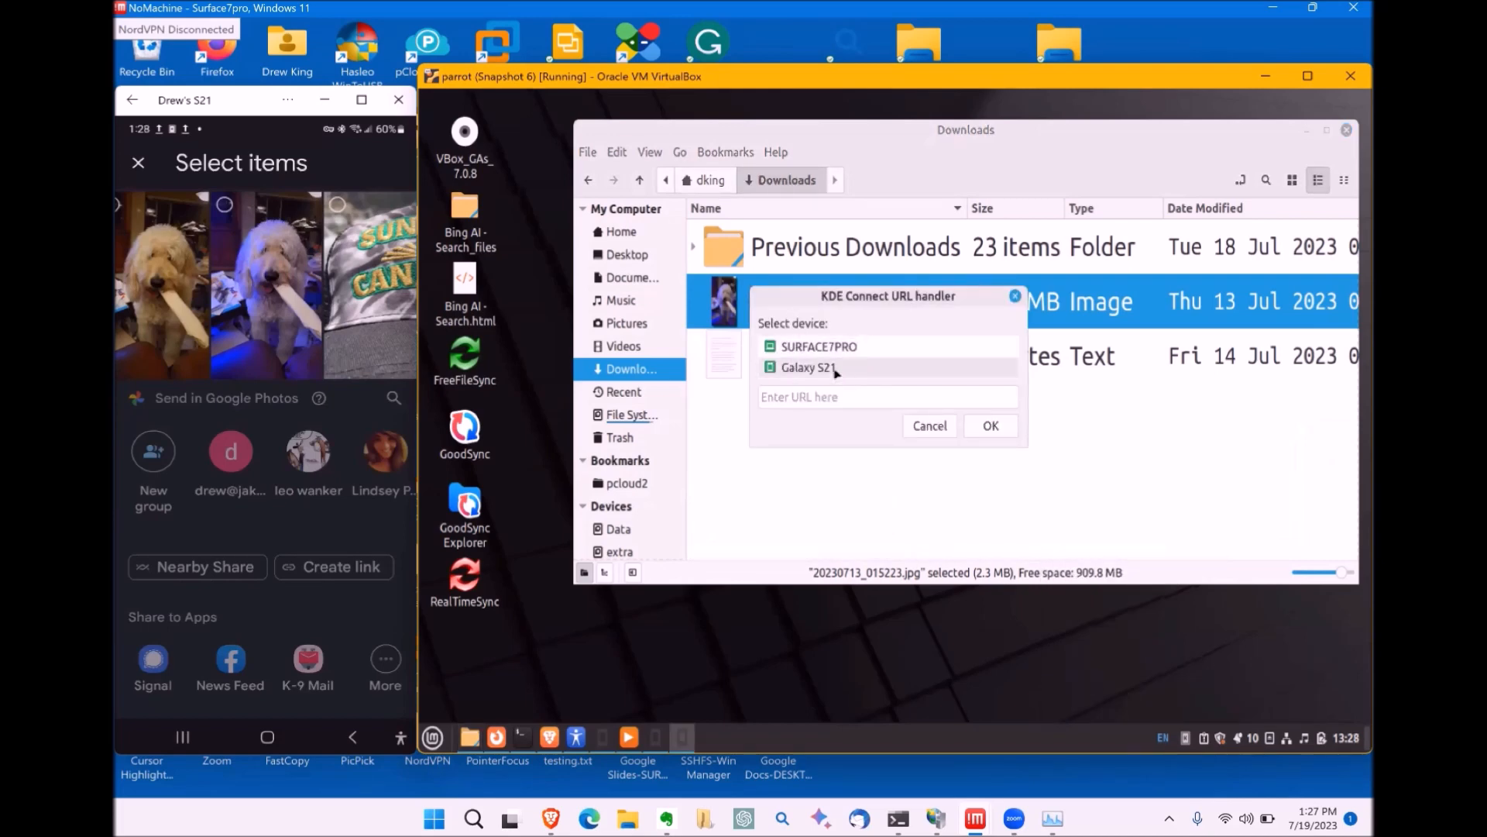
pyautogui.click(836, 372)
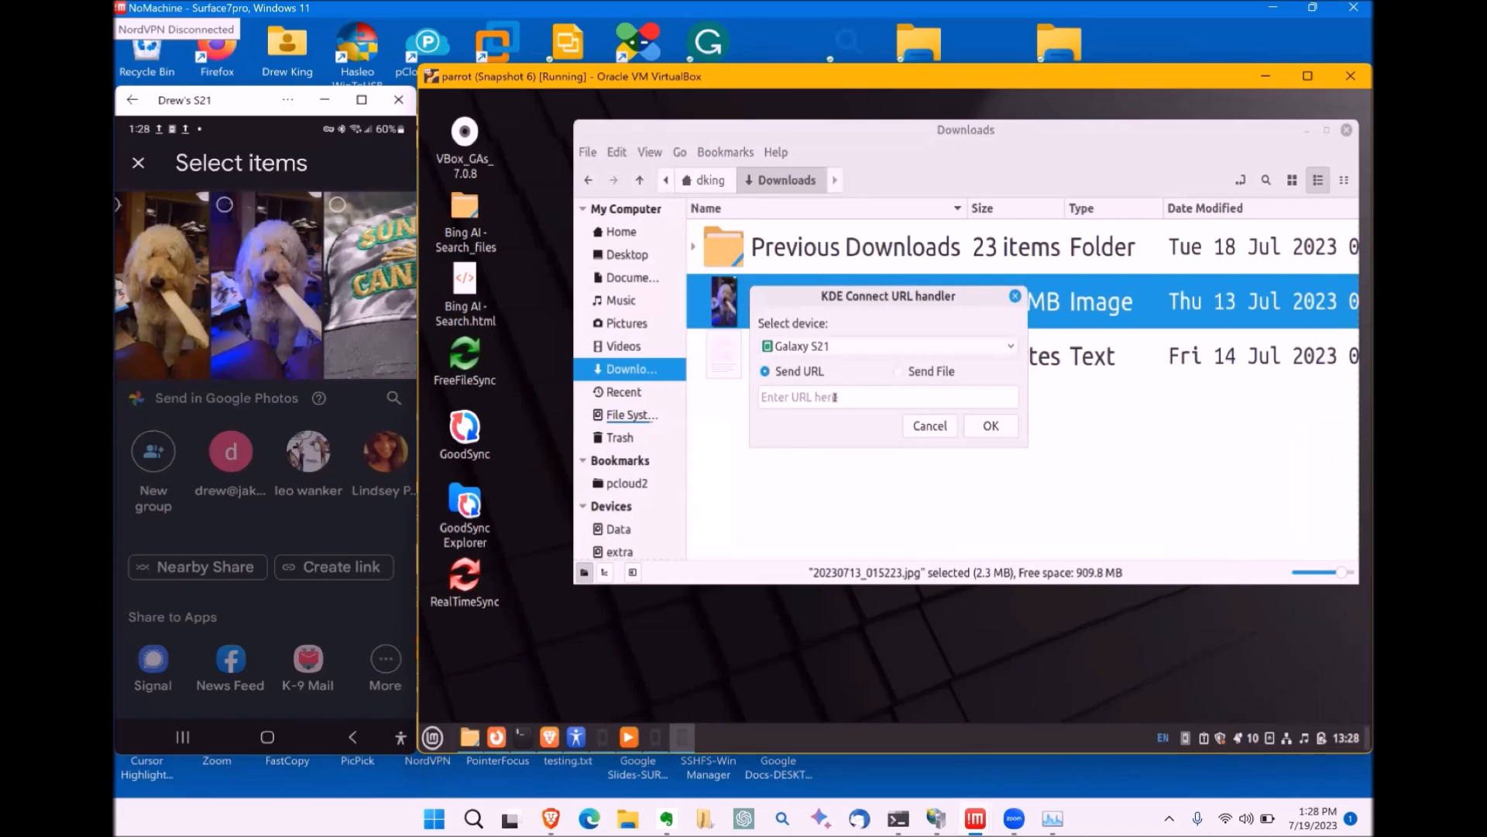
pyautogui.click(824, 397)
pyautogui.write('https://rclone.org')
pyautogui.click(990, 426)
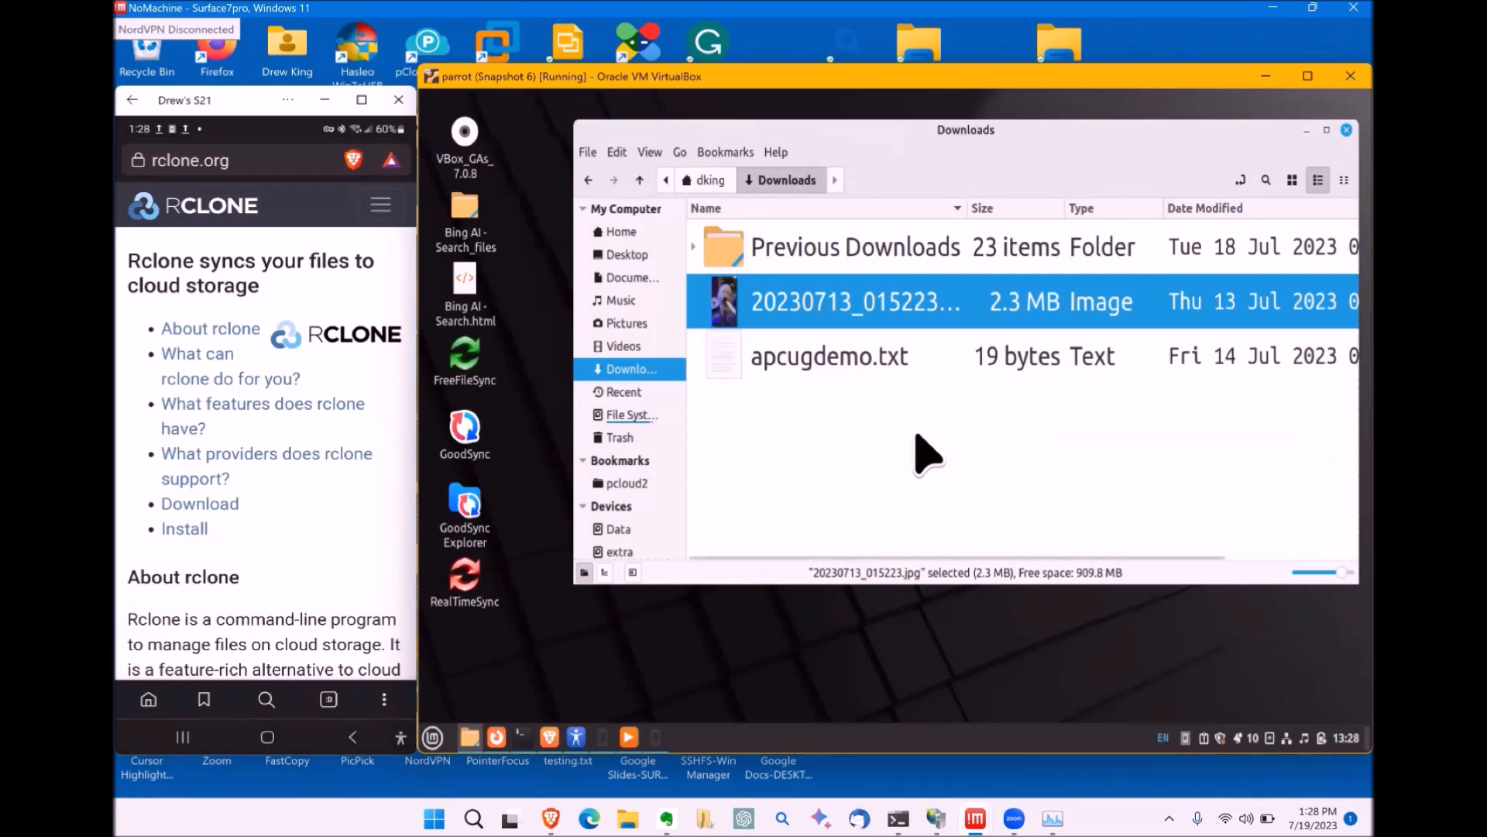
# Step: Share the rclone.org page from the phone browser to parrot via KDE Connect, then minimize Brave
pyautogui.click(237, 167)
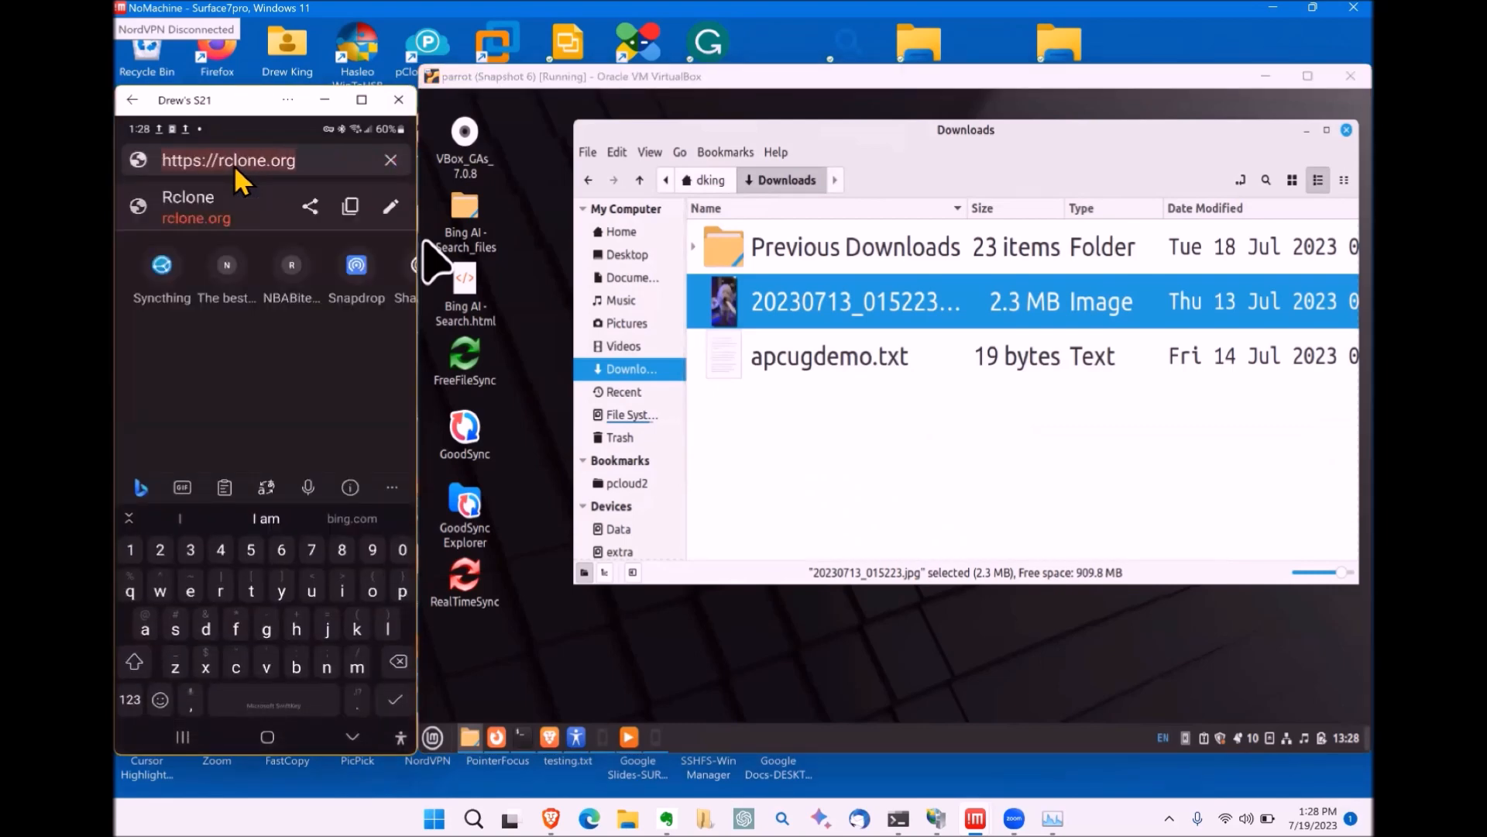
pyautogui.click(312, 215)
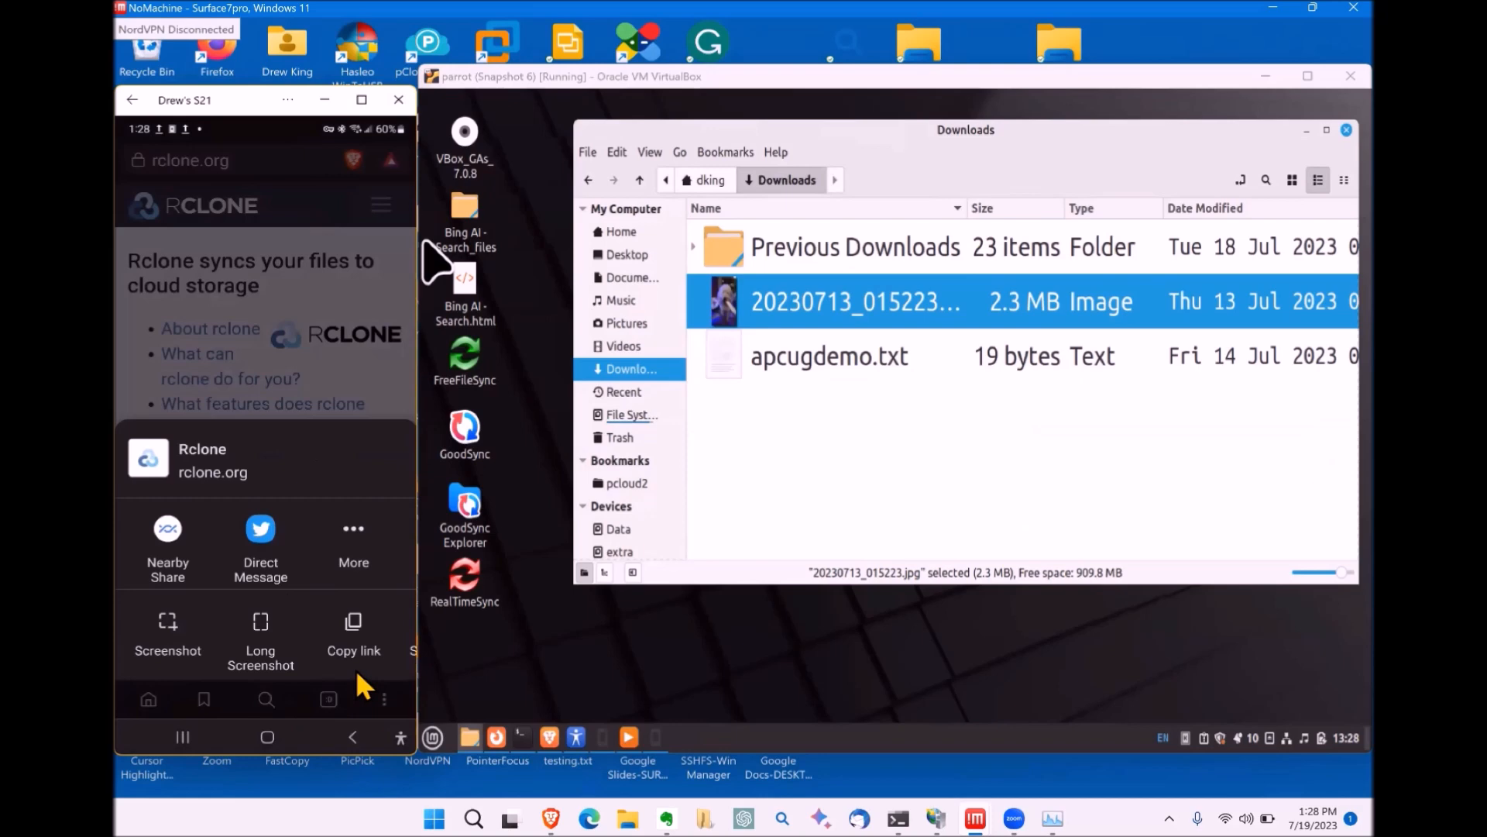
pyautogui.hscroll(3, 356, 672)
pyautogui.hscroll(-3, 357, 672)
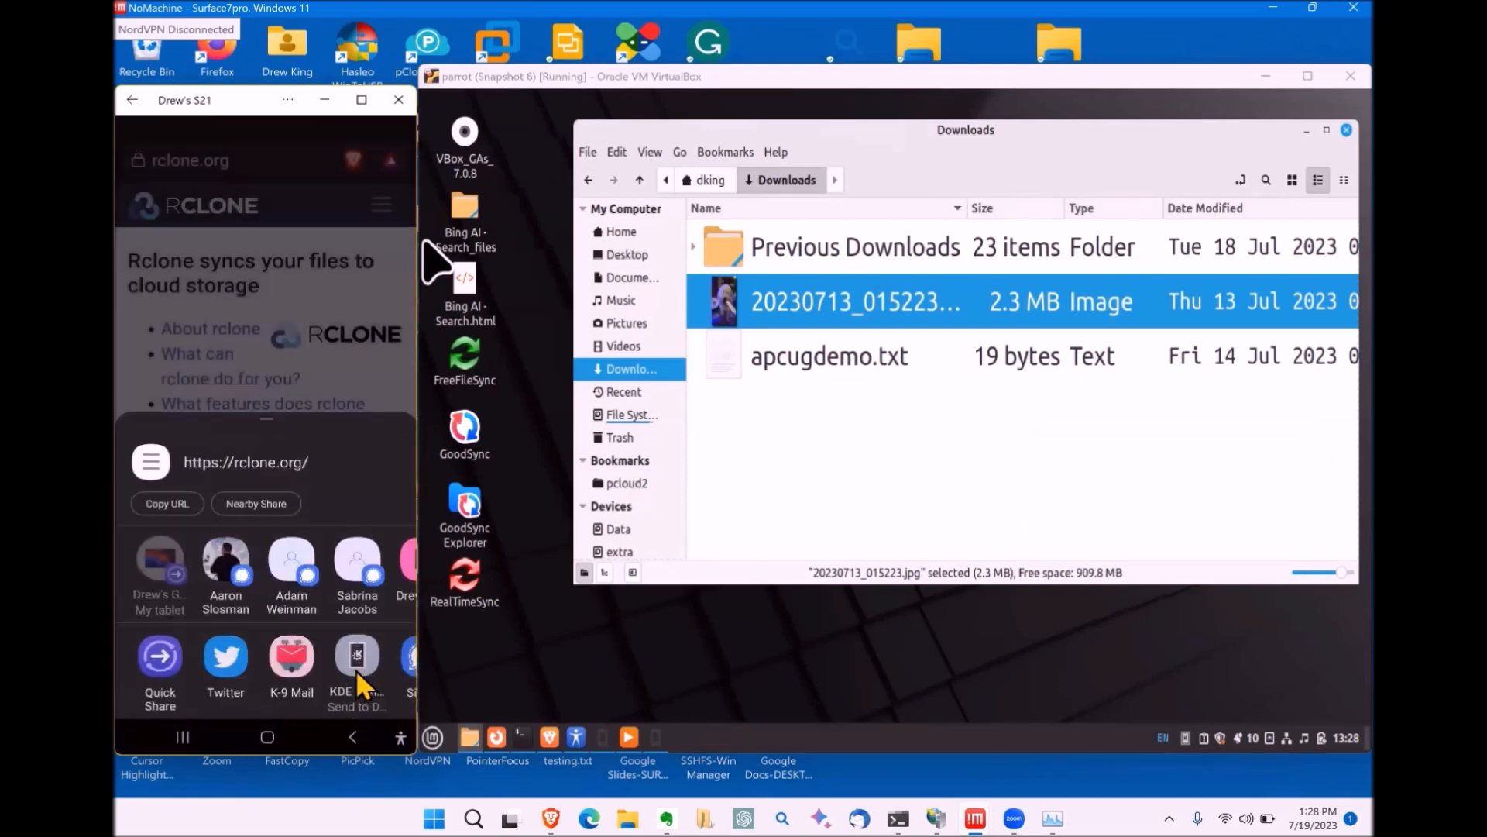
pyautogui.click(358, 676)
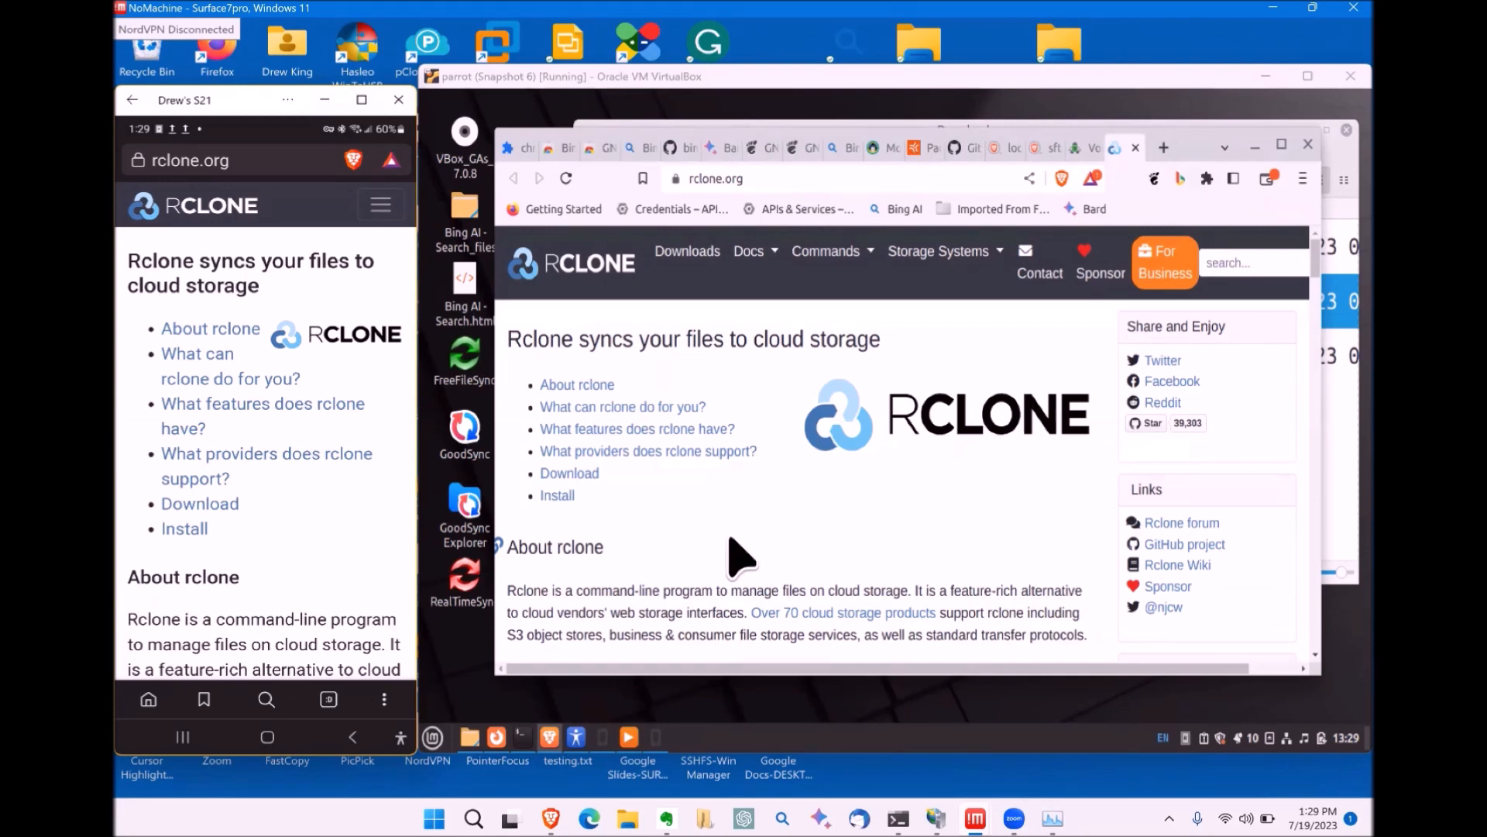
pyautogui.click(1256, 145)
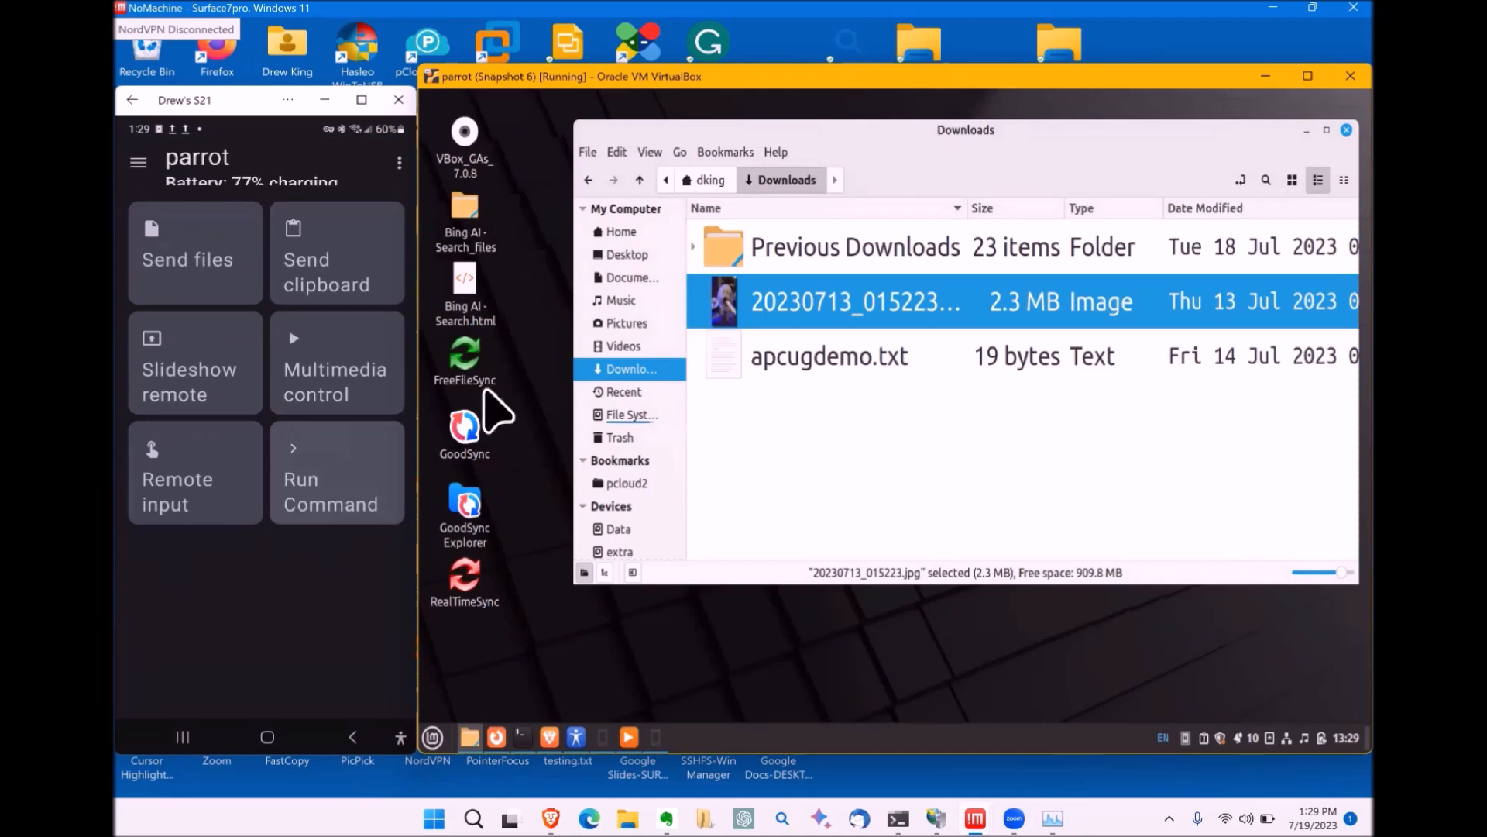
# Step: Open APCUG DEMO.odp from Documents, finishing Document Recovery and dismissing Tip of the Day
pyautogui.click(624, 281)
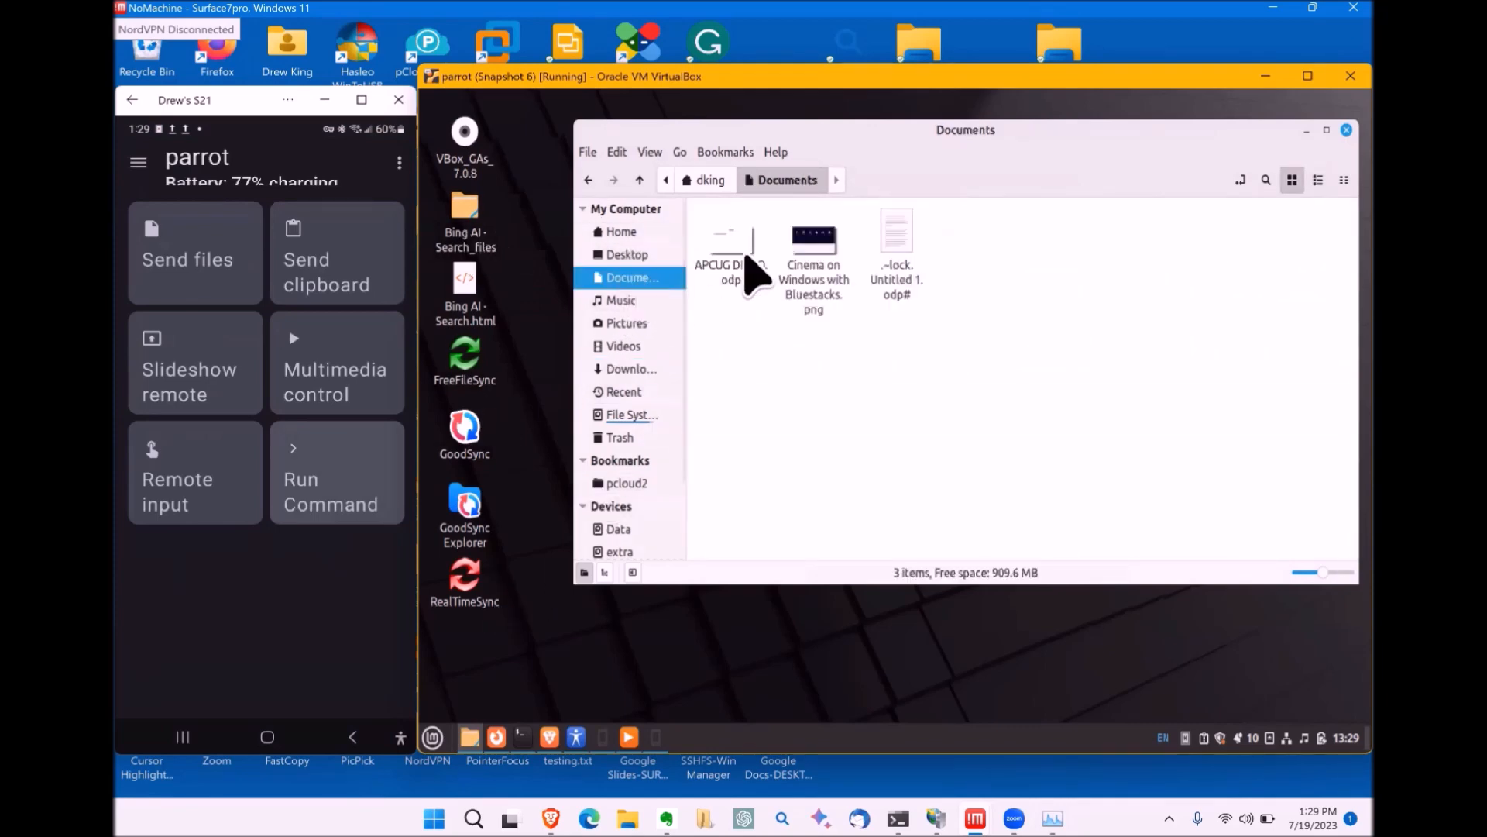
pyautogui.doubleClick(718, 234)
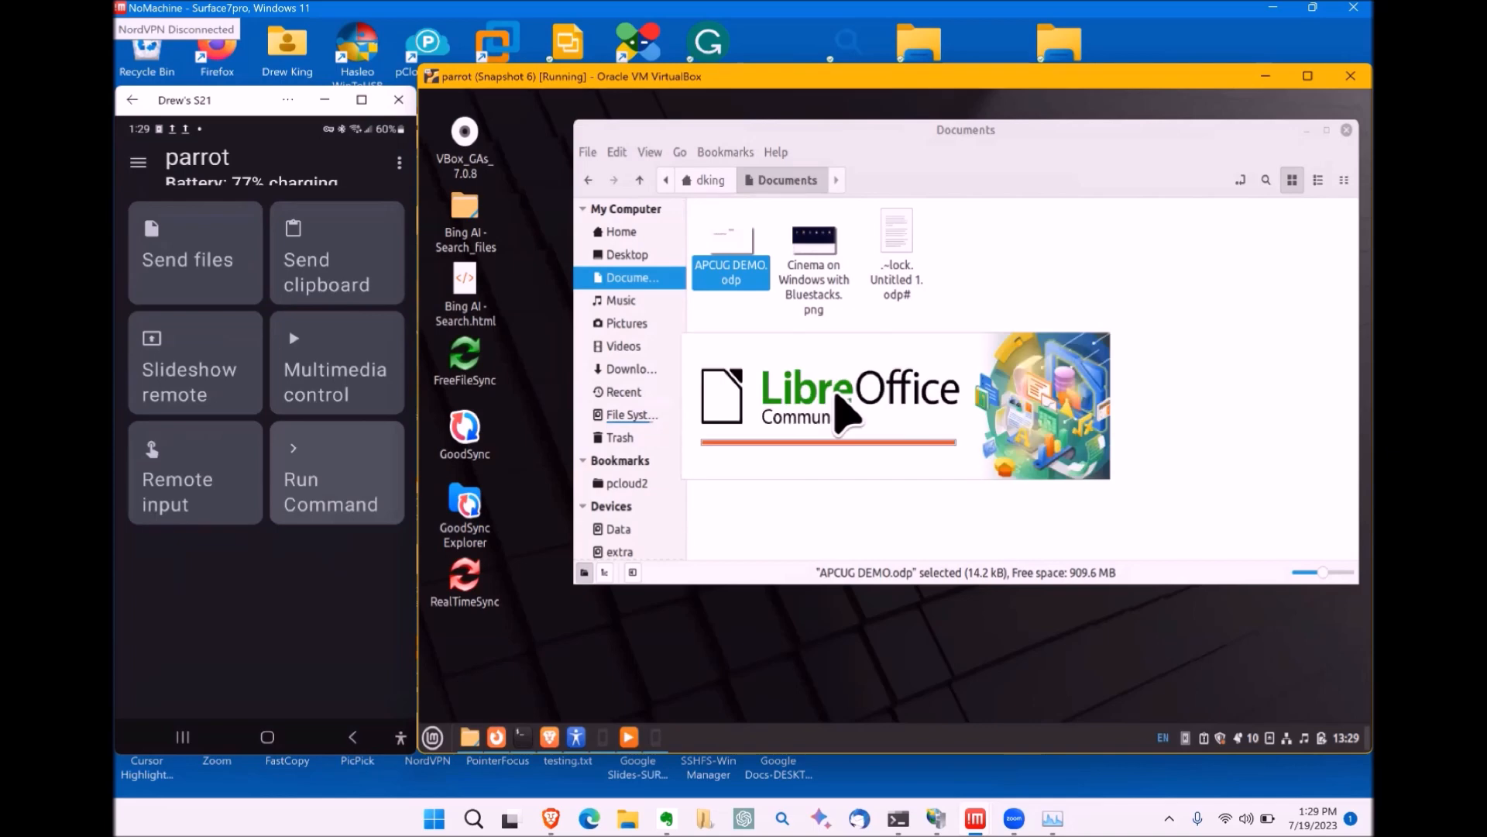
pyautogui.click(1011, 575)
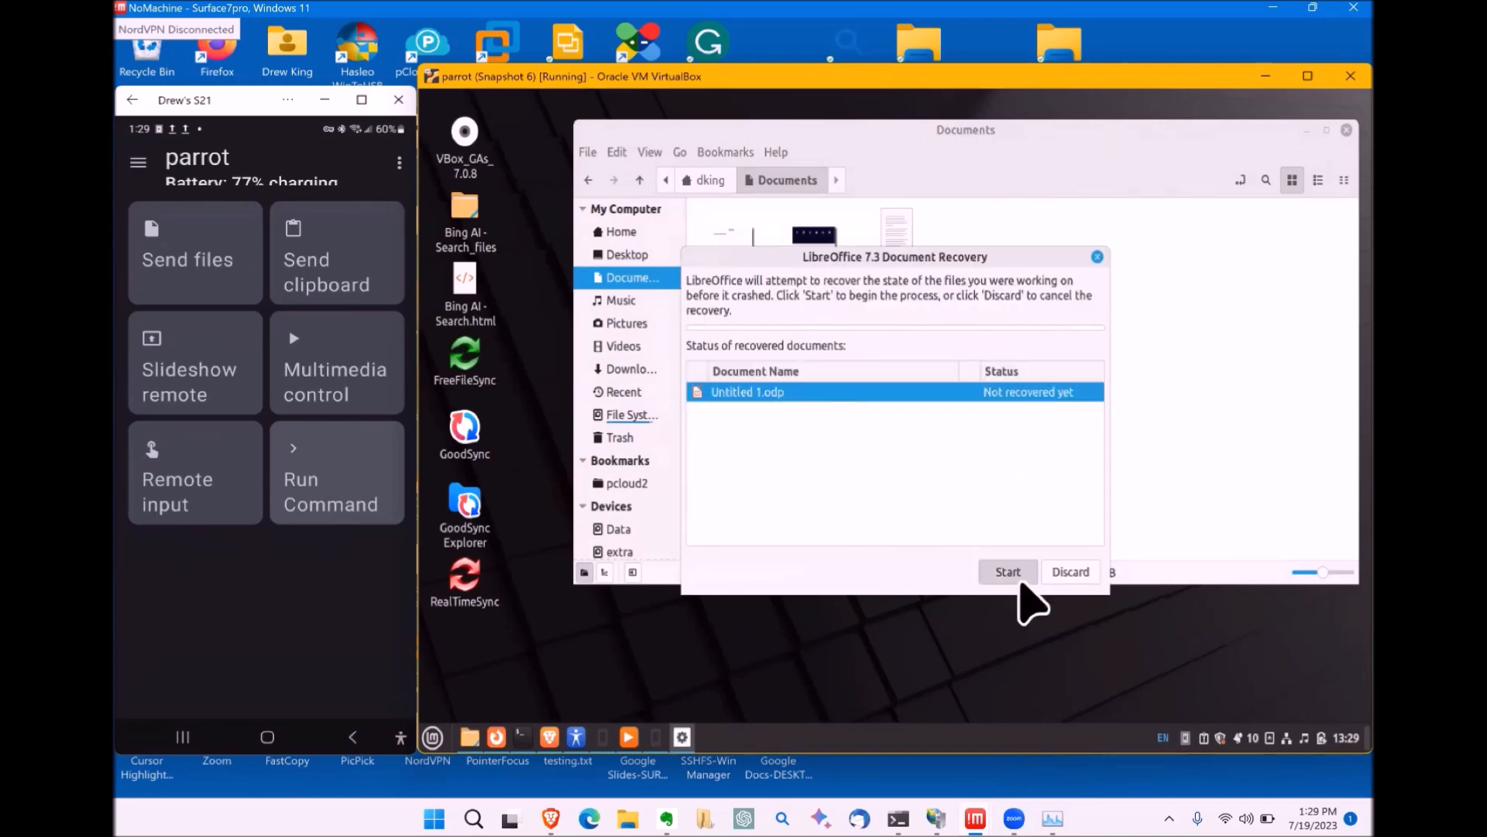
pyautogui.click(1012, 575)
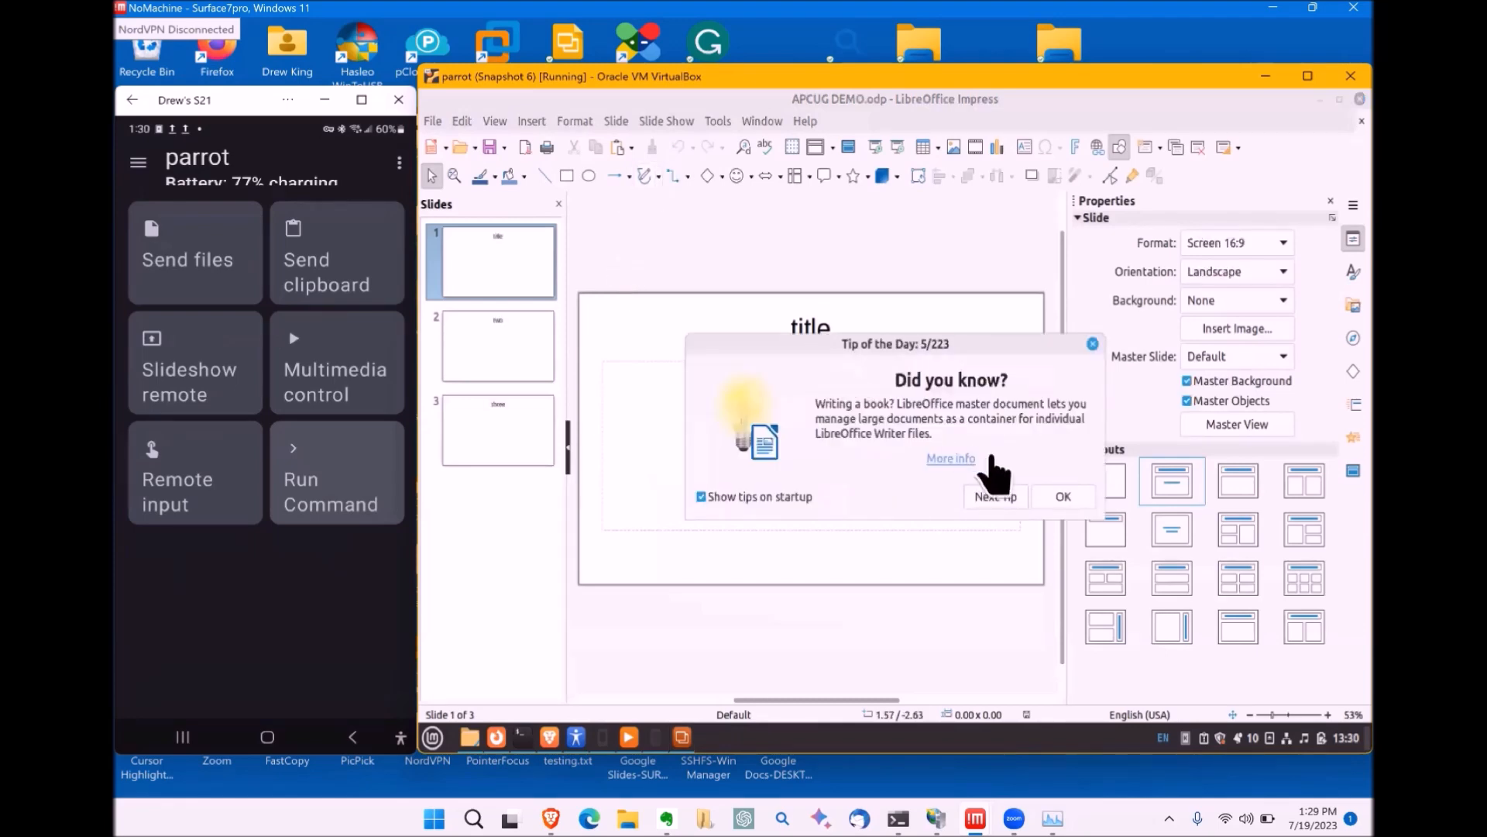
pyautogui.click(1063, 497)
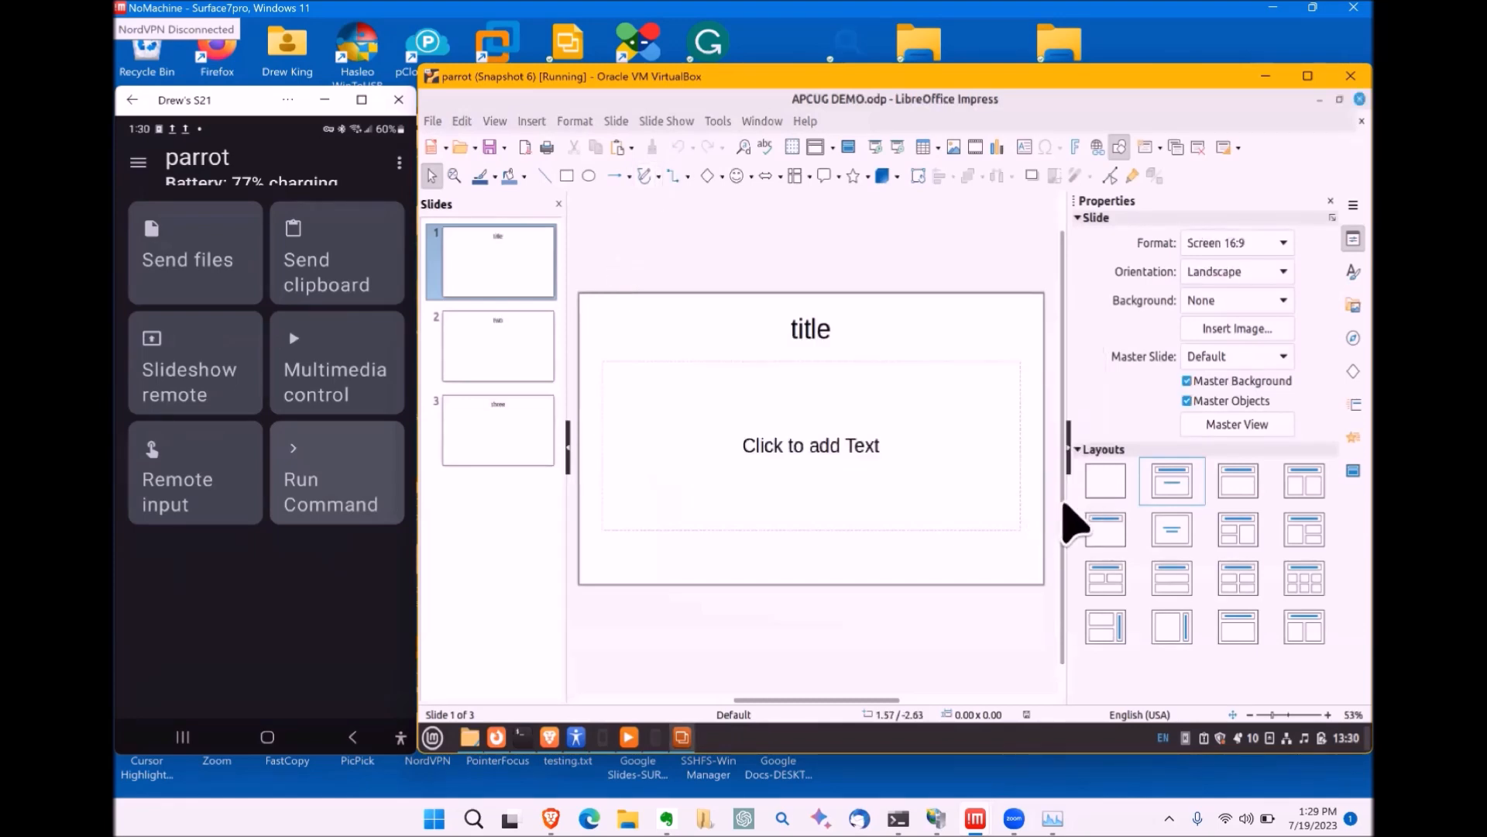
# Step: Start the slide show from the first slide; use the phone remote to page back to the title slide, then forward to slide three
pyautogui.click(666, 122)
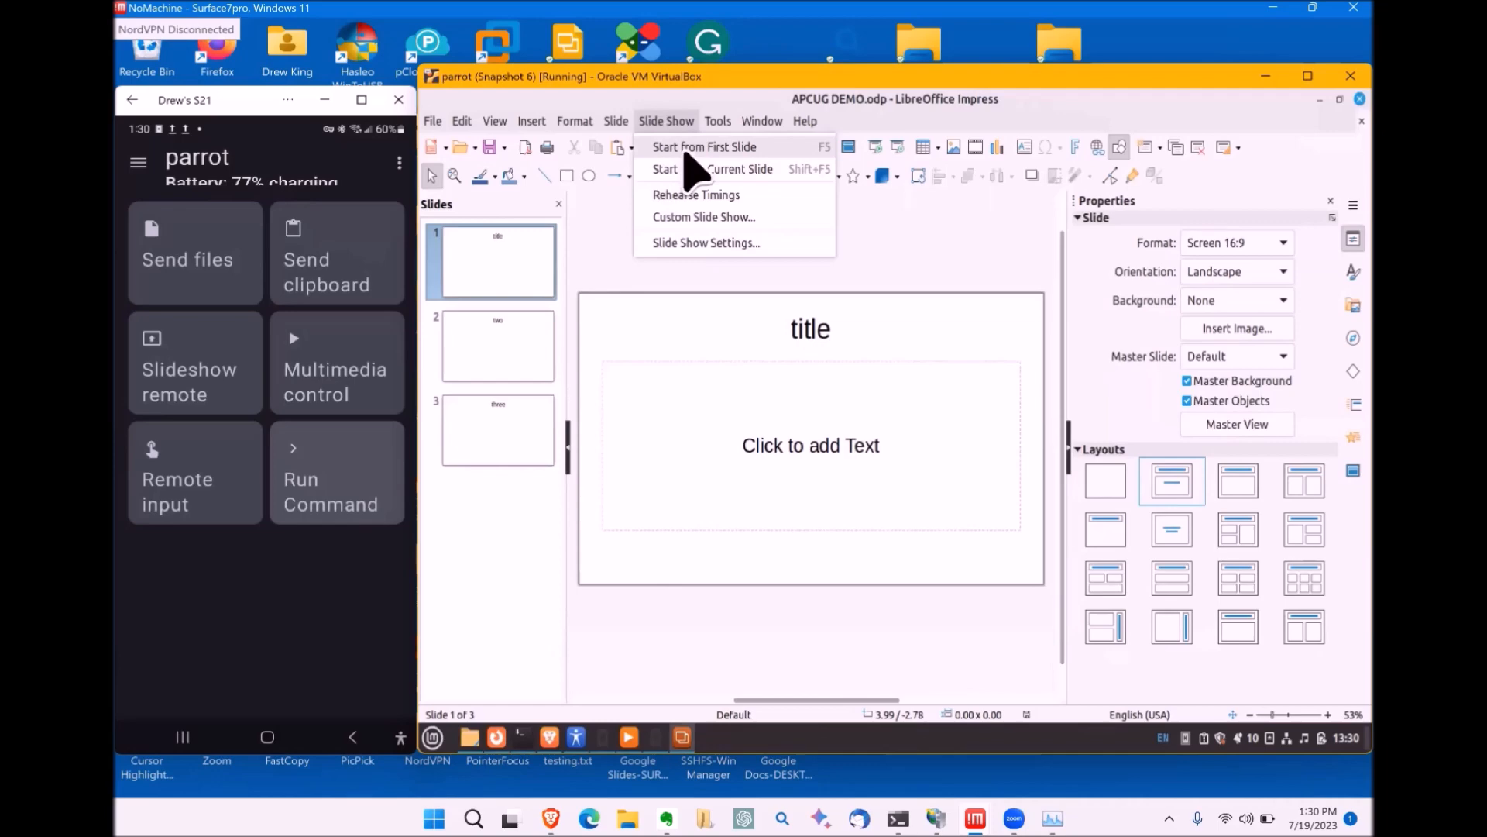
pyautogui.click(685, 152)
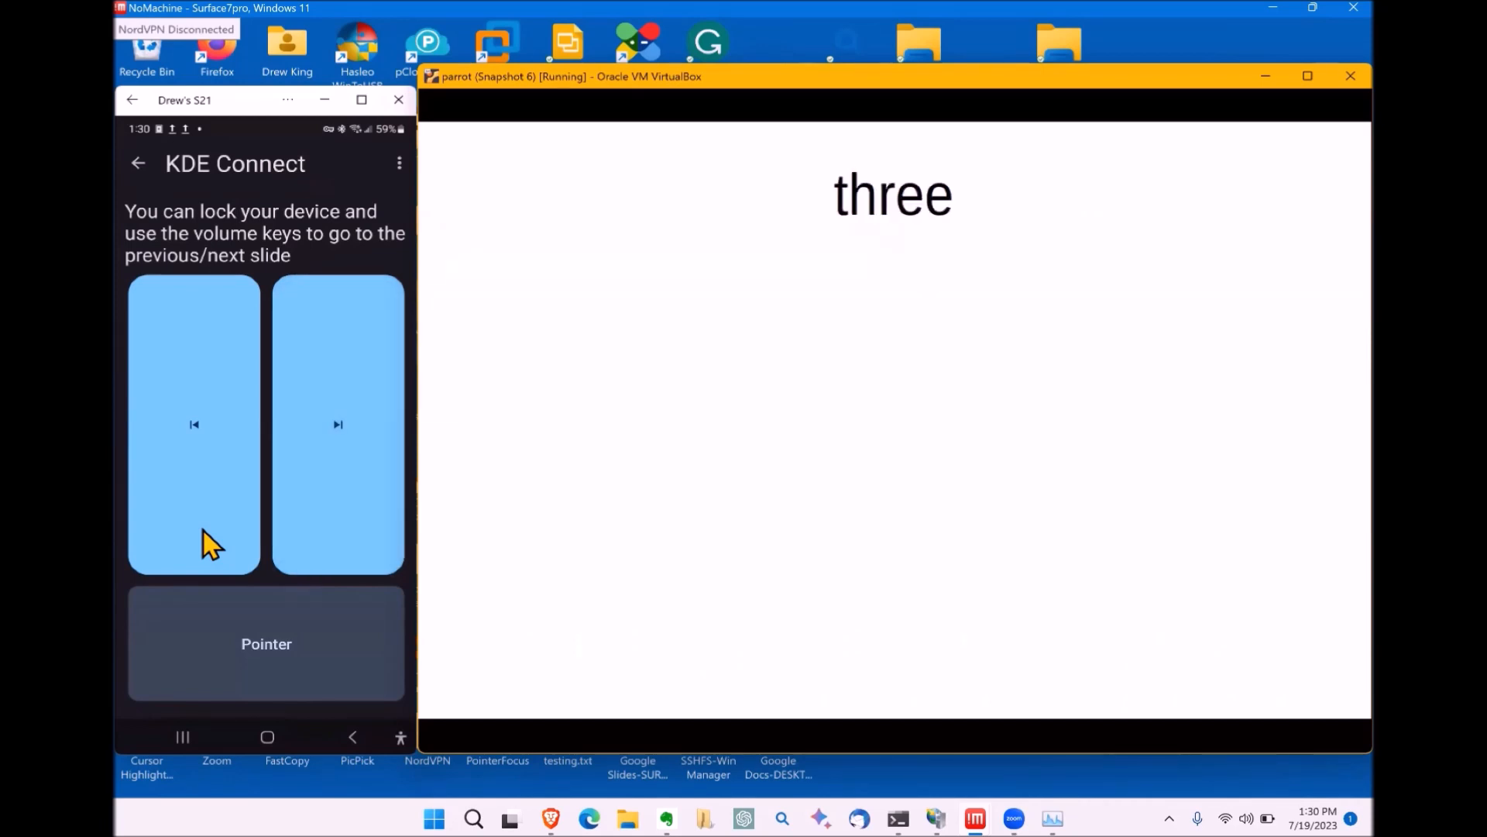
pyautogui.click(175, 430)
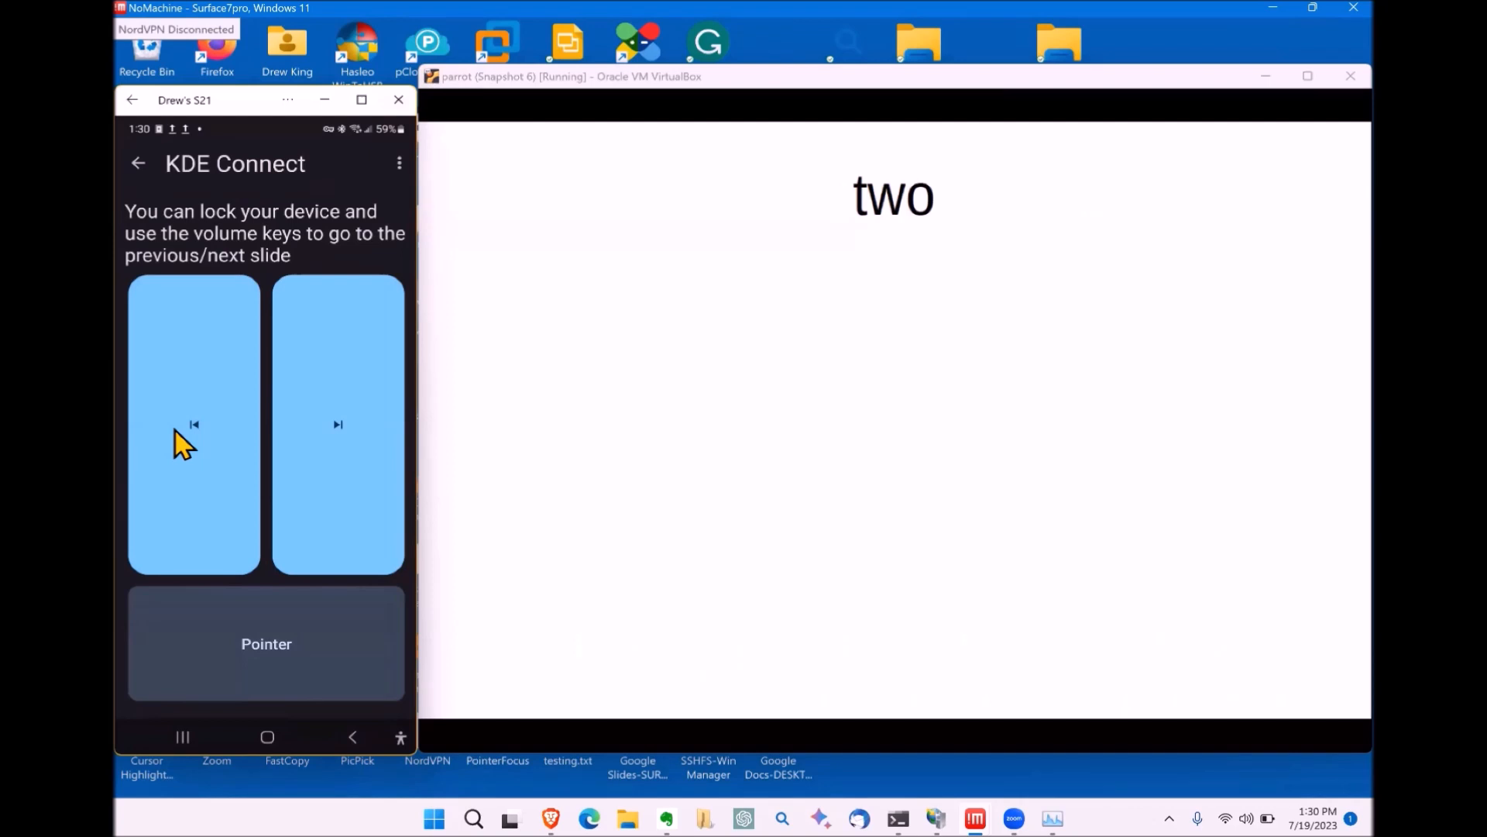
pyautogui.click(175, 430)
pyautogui.click(306, 438)
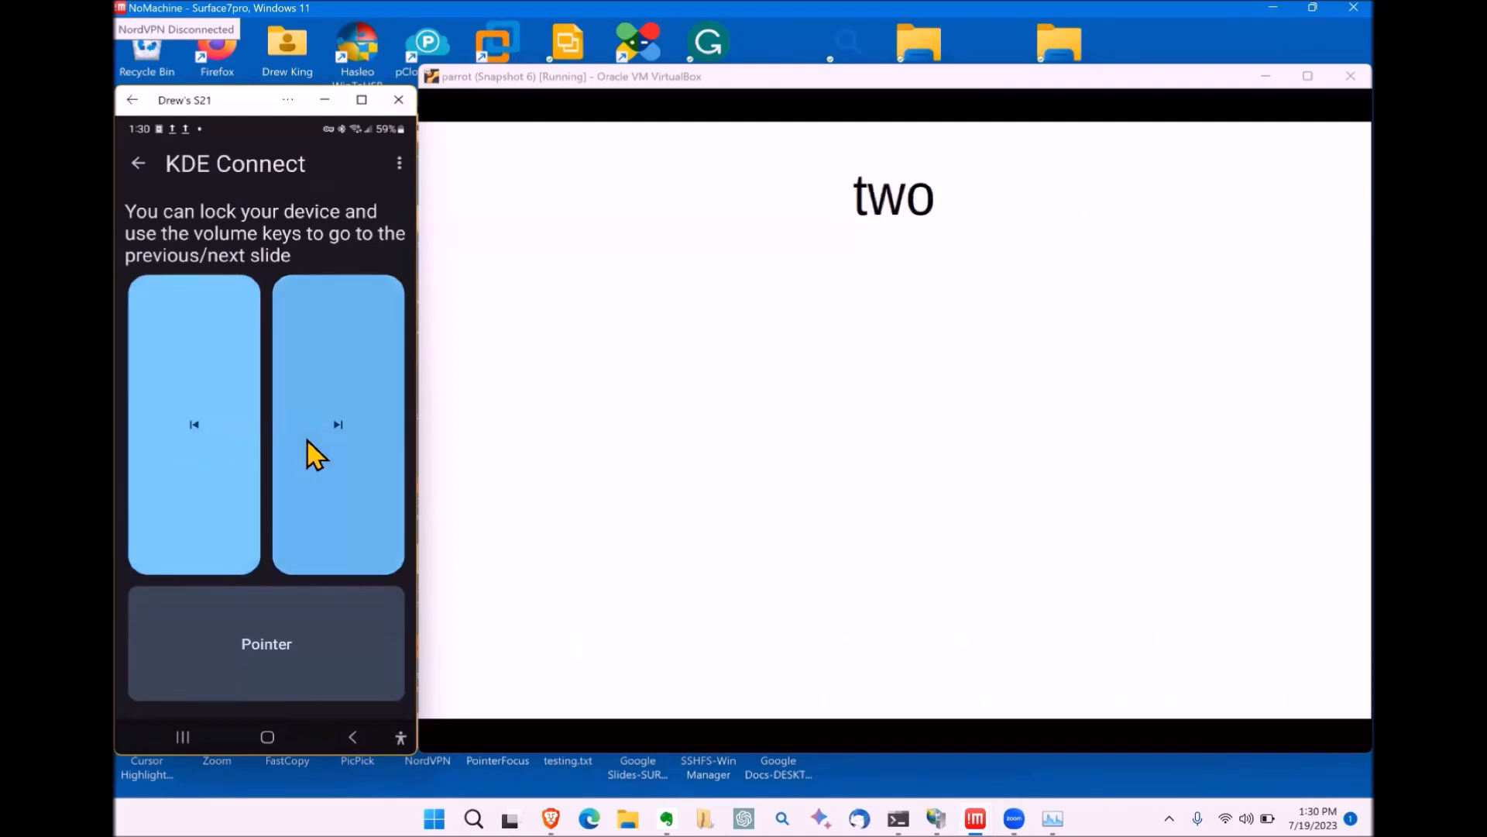
pyautogui.click(307, 439)
# Step: Advance past the last slide, exit the presentation and minimize Impress
pyautogui.click(307, 440)
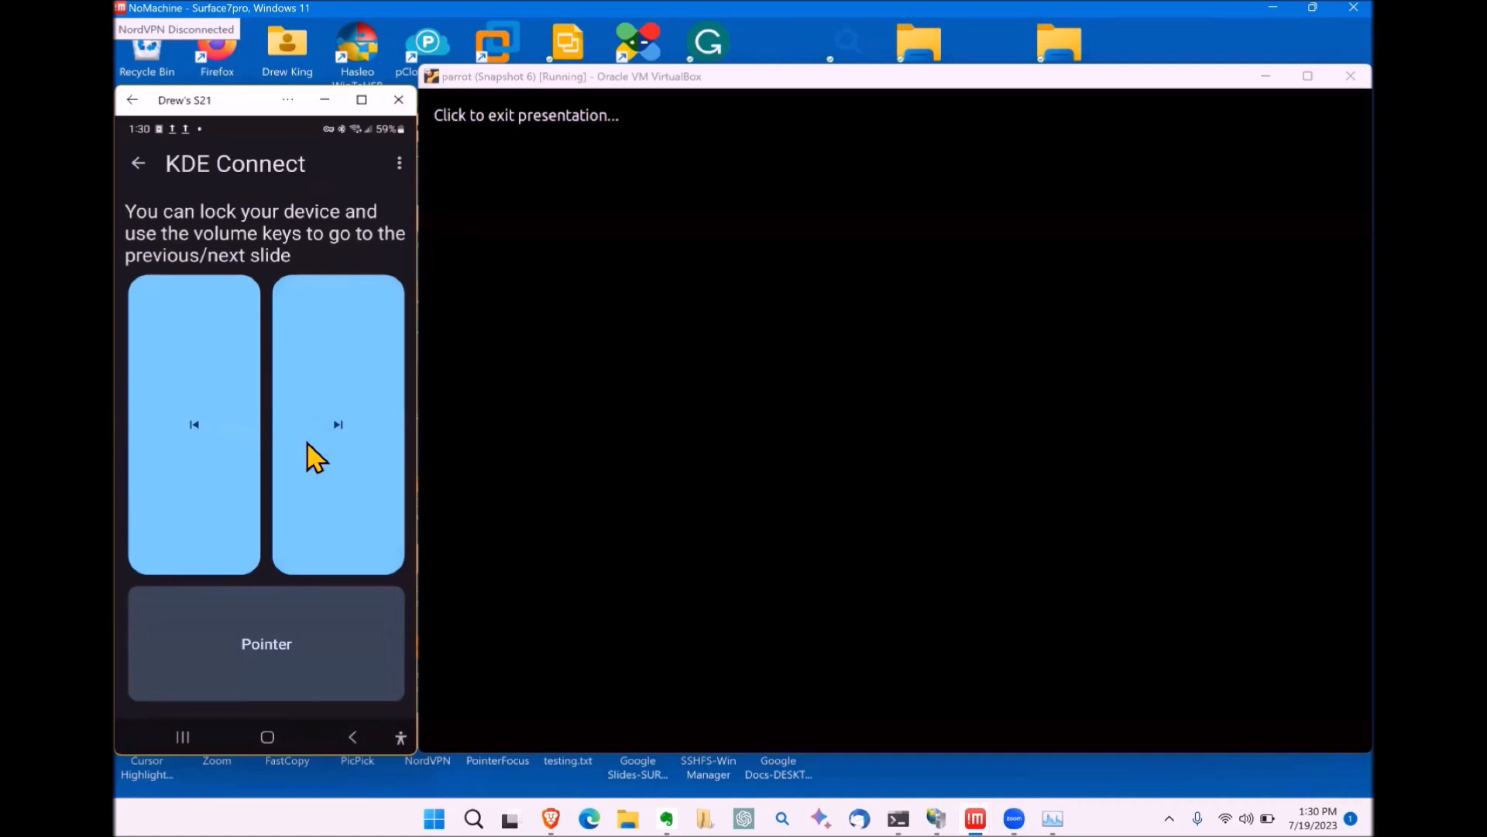
pyautogui.click(532, 449)
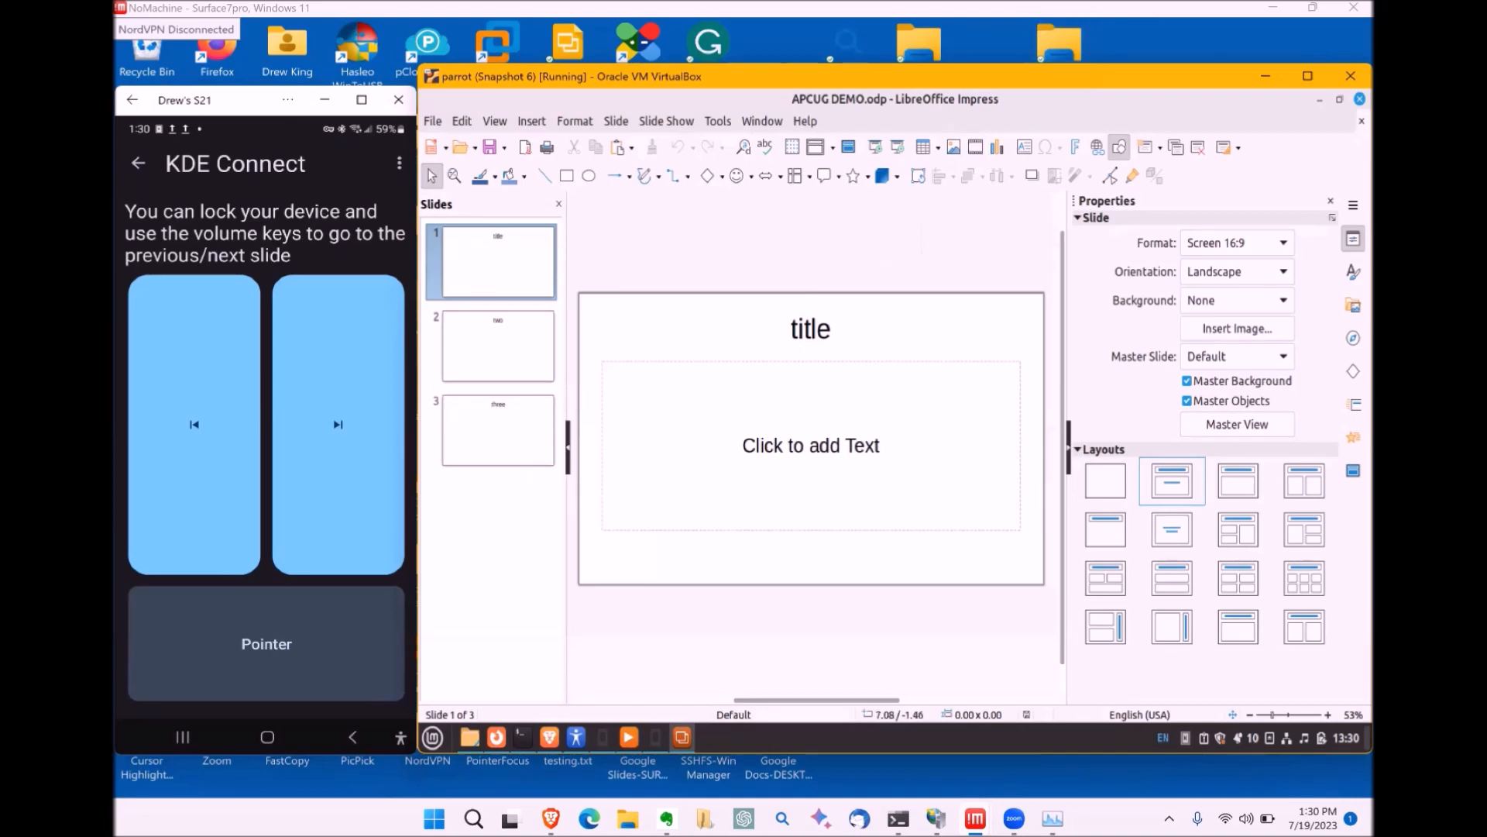
pyautogui.click(1319, 99)
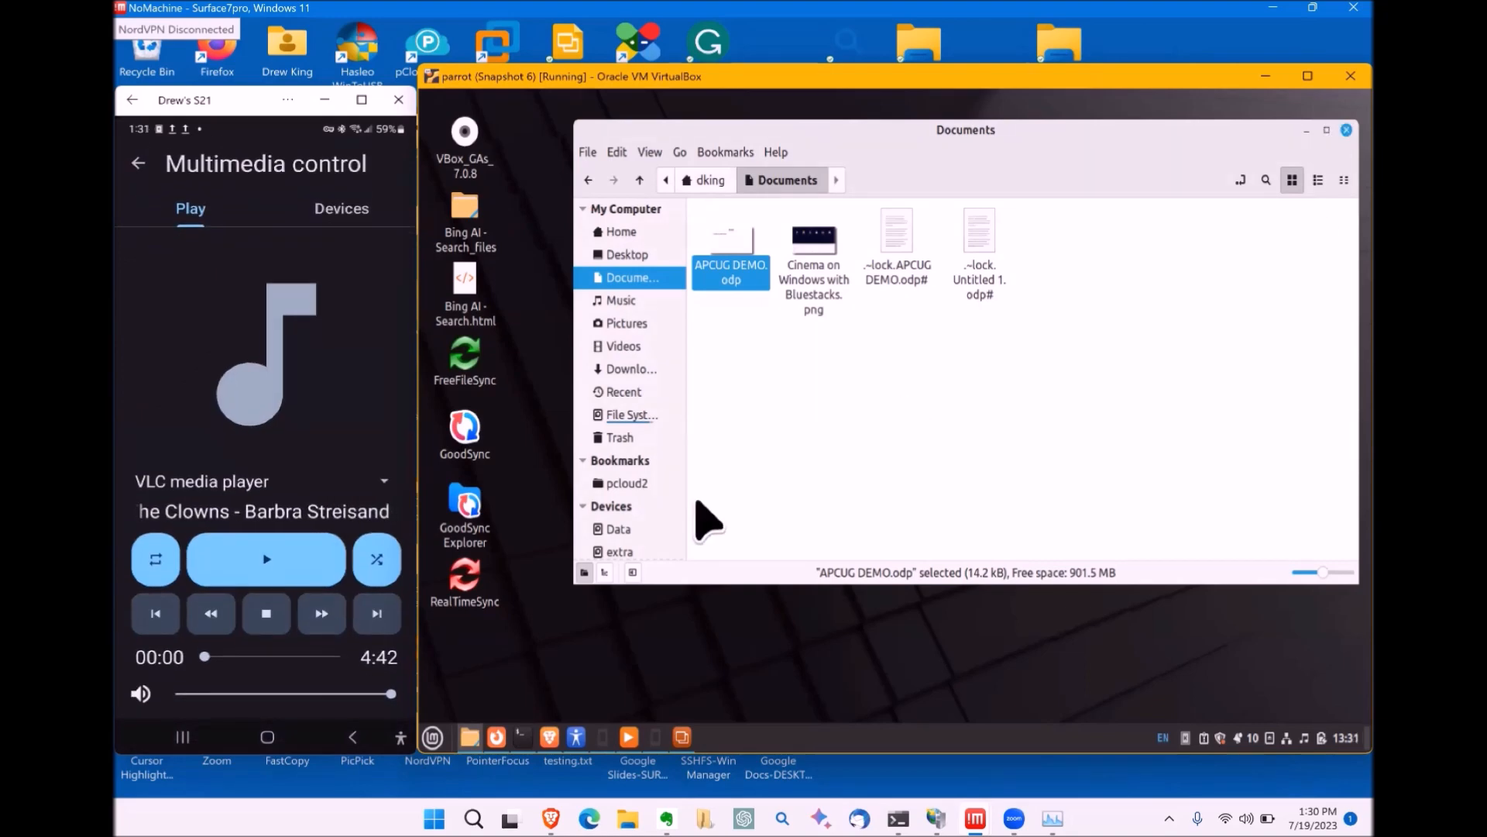
# Step: Bring the VLC media player window forward from the taskbar
pyautogui.moveTo(676, 740)
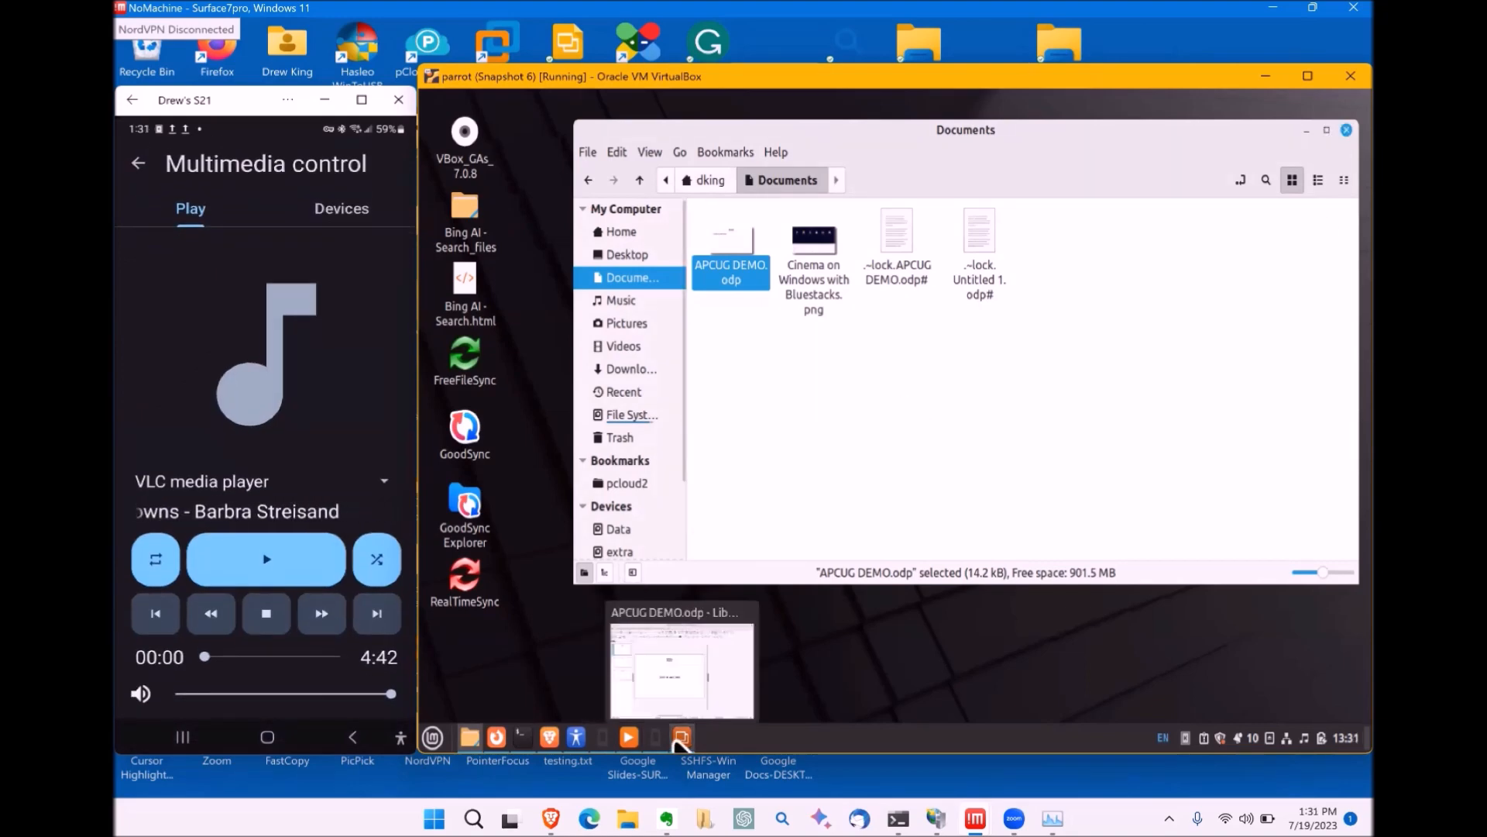
pyautogui.click(629, 738)
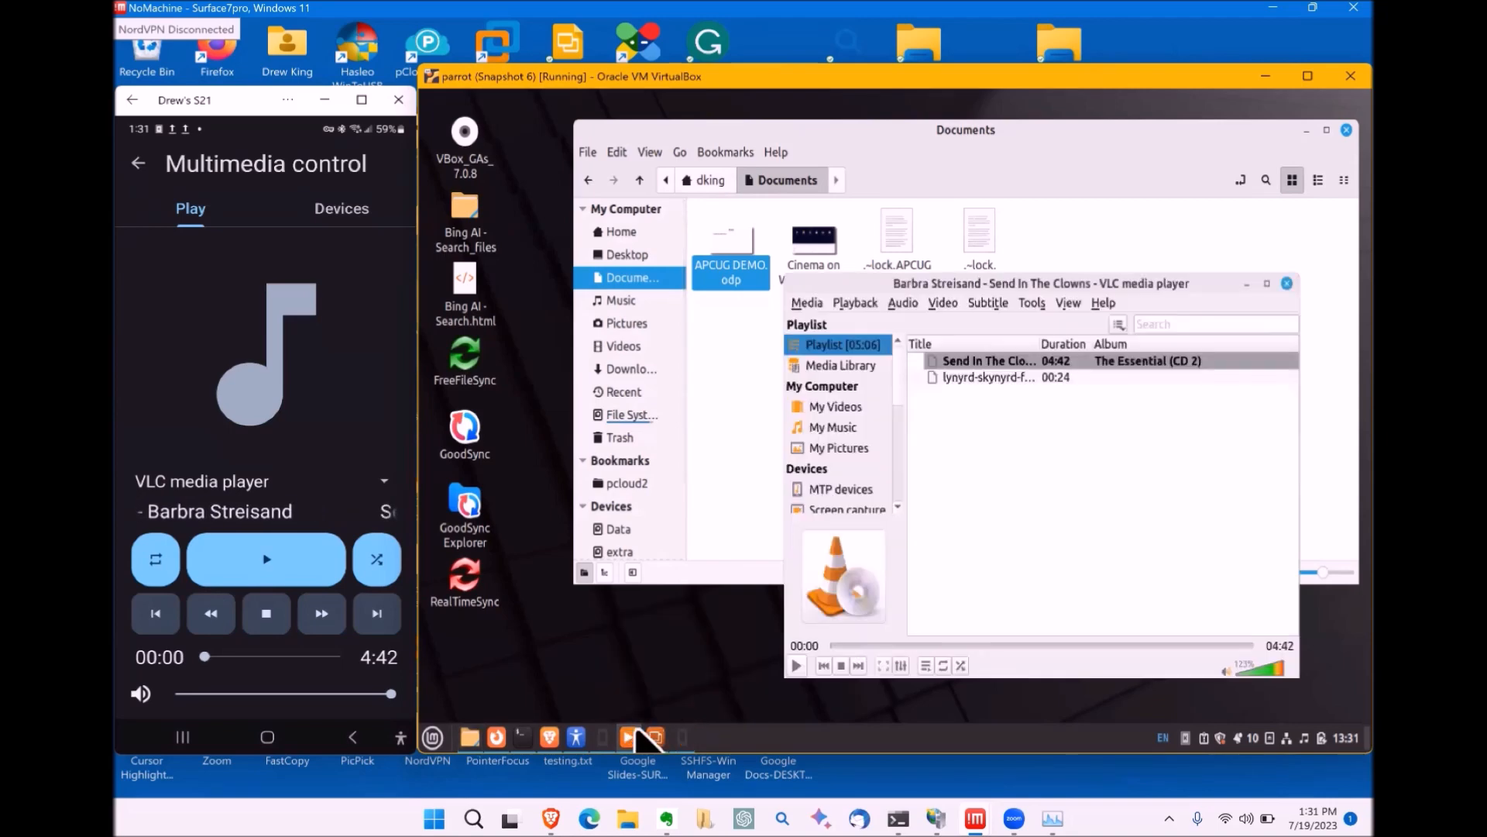
pyautogui.click(629, 739)
pyautogui.click(629, 739)
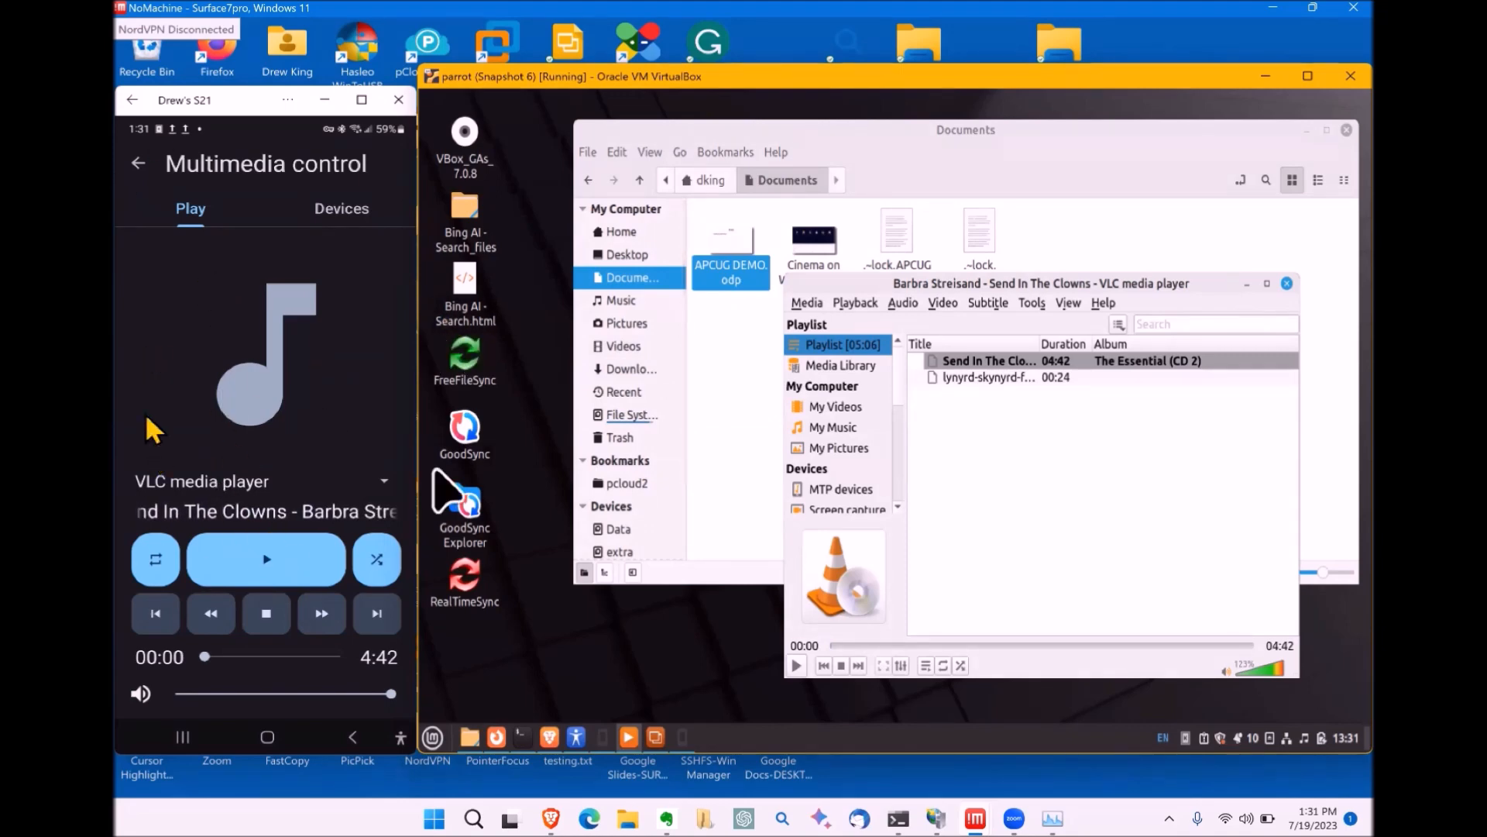
# Step: From the phone, play and pause Send In The Clowns twice, then skip to the next track
pyautogui.click(259, 560)
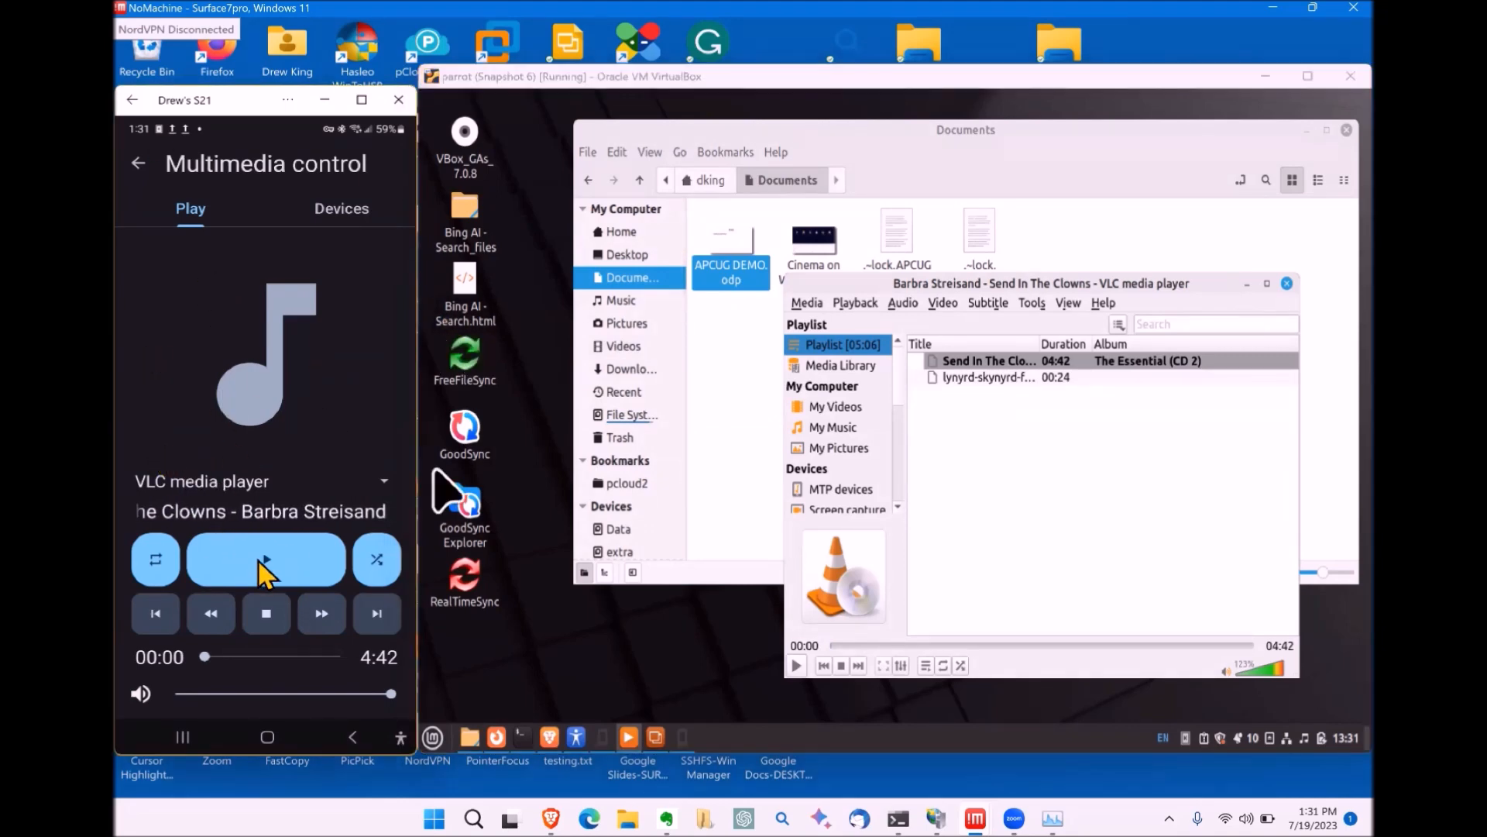
pyautogui.click(258, 559)
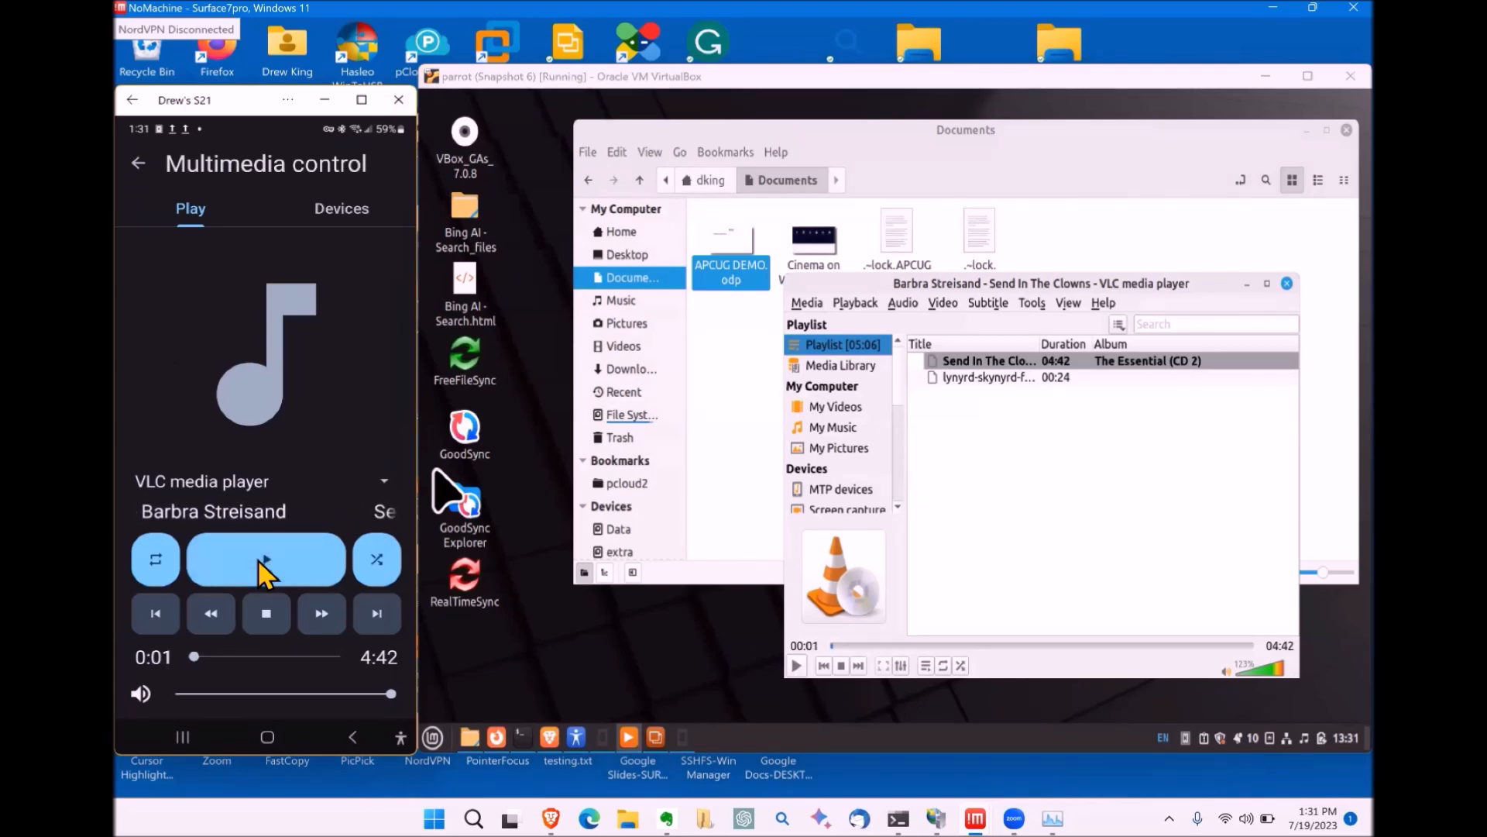
pyautogui.click(258, 560)
pyautogui.click(257, 566)
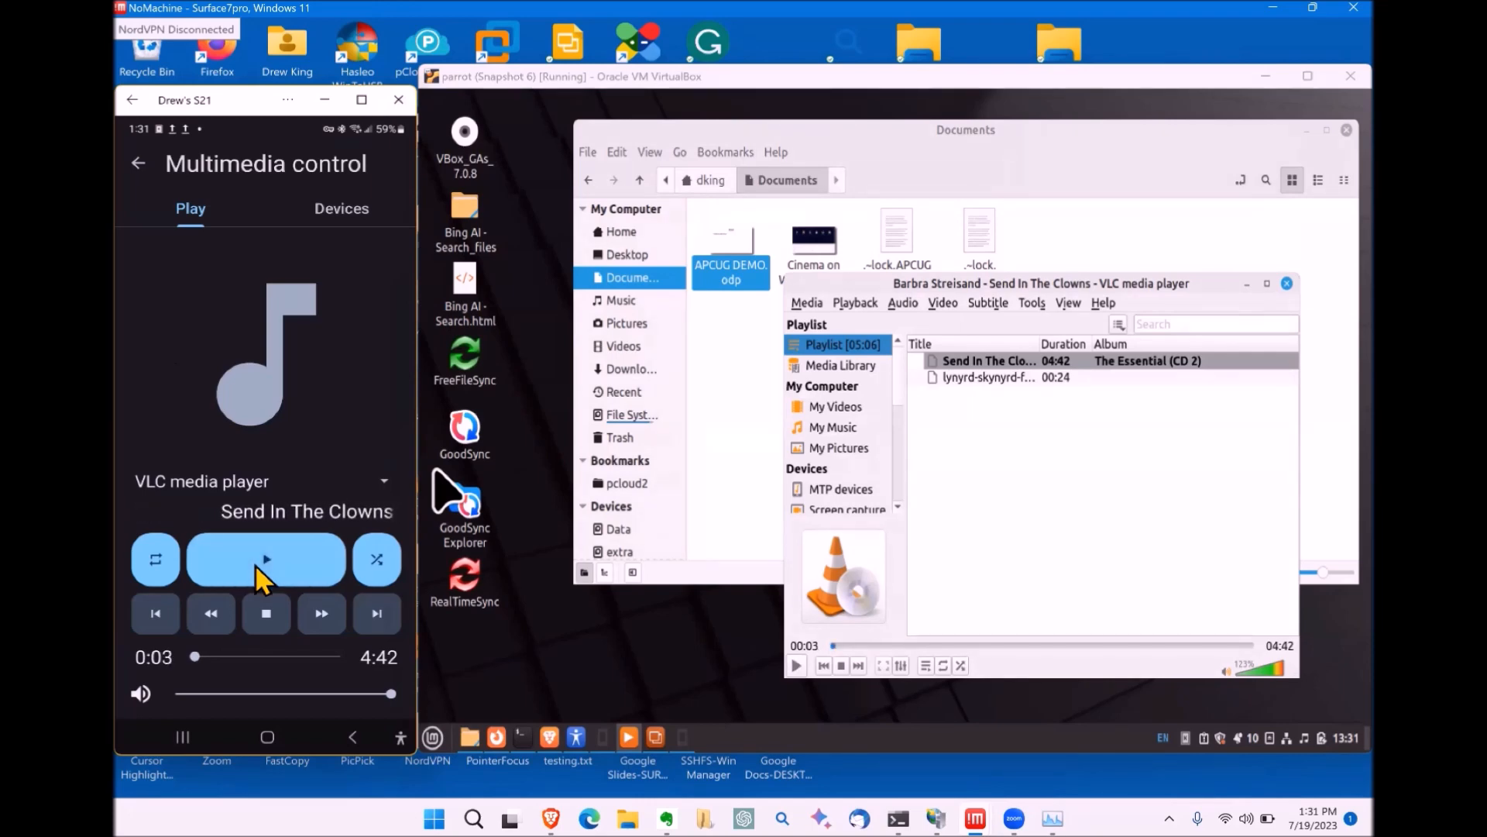
pyautogui.click(372, 616)
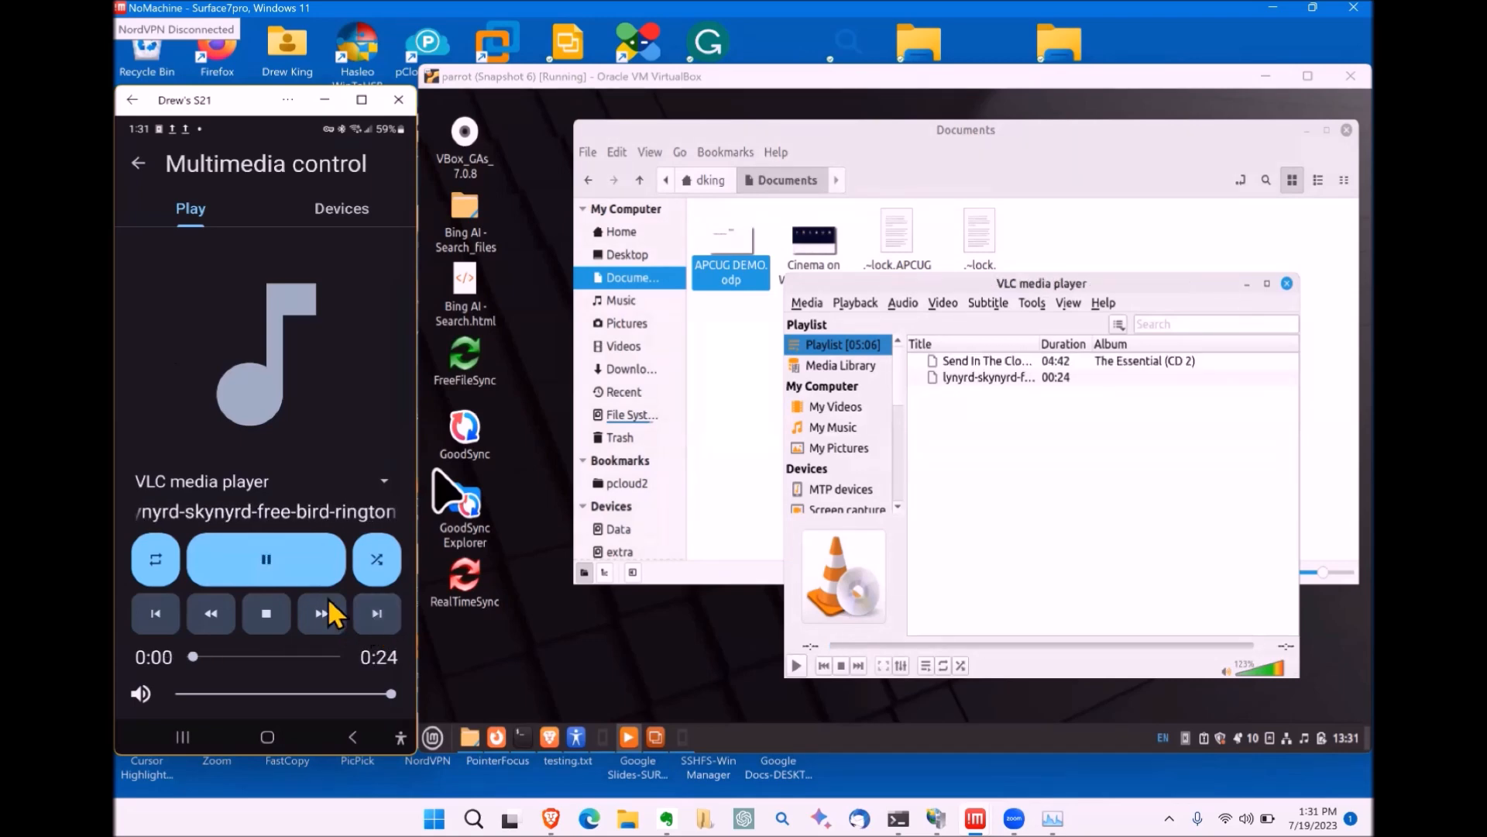
# Step: Pause the ringtone, launch FreeFileSync from the VM desktop with the phone's remote input, then close it
pyautogui.click(248, 561)
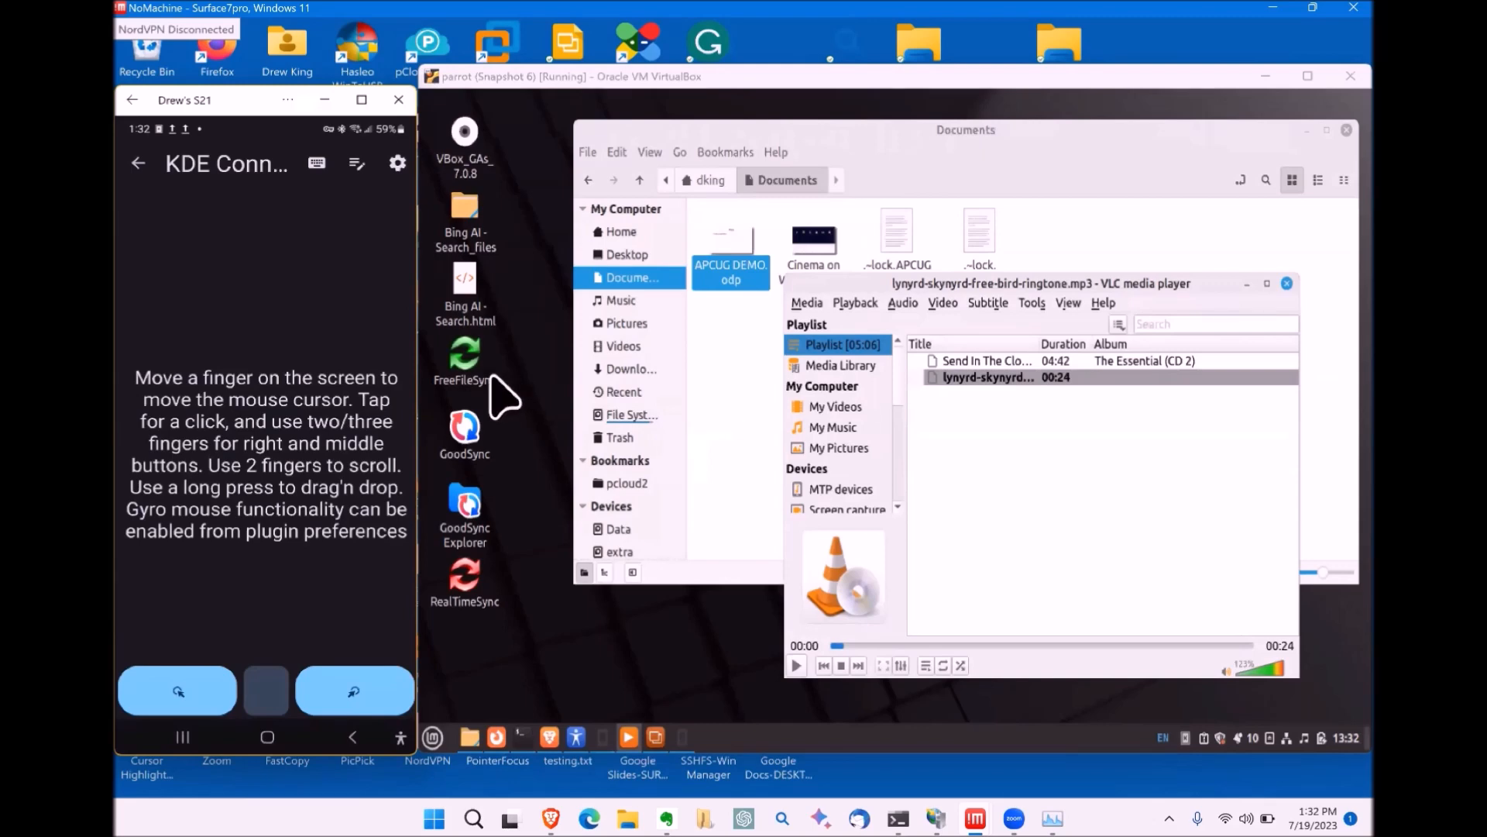
pyautogui.click(453, 359)
pyautogui.doubleClick(453, 358)
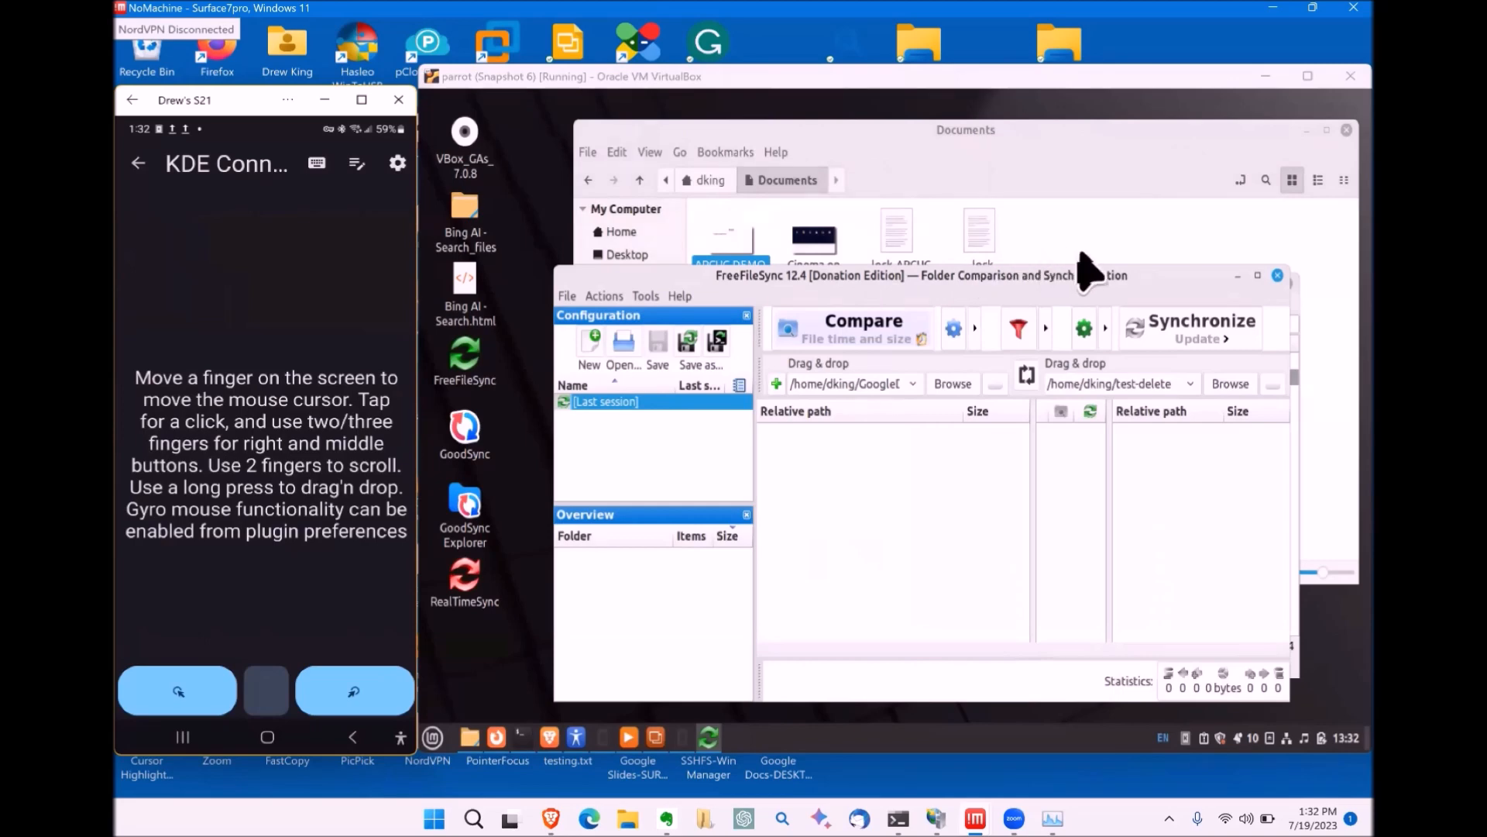
pyautogui.click(1279, 275)
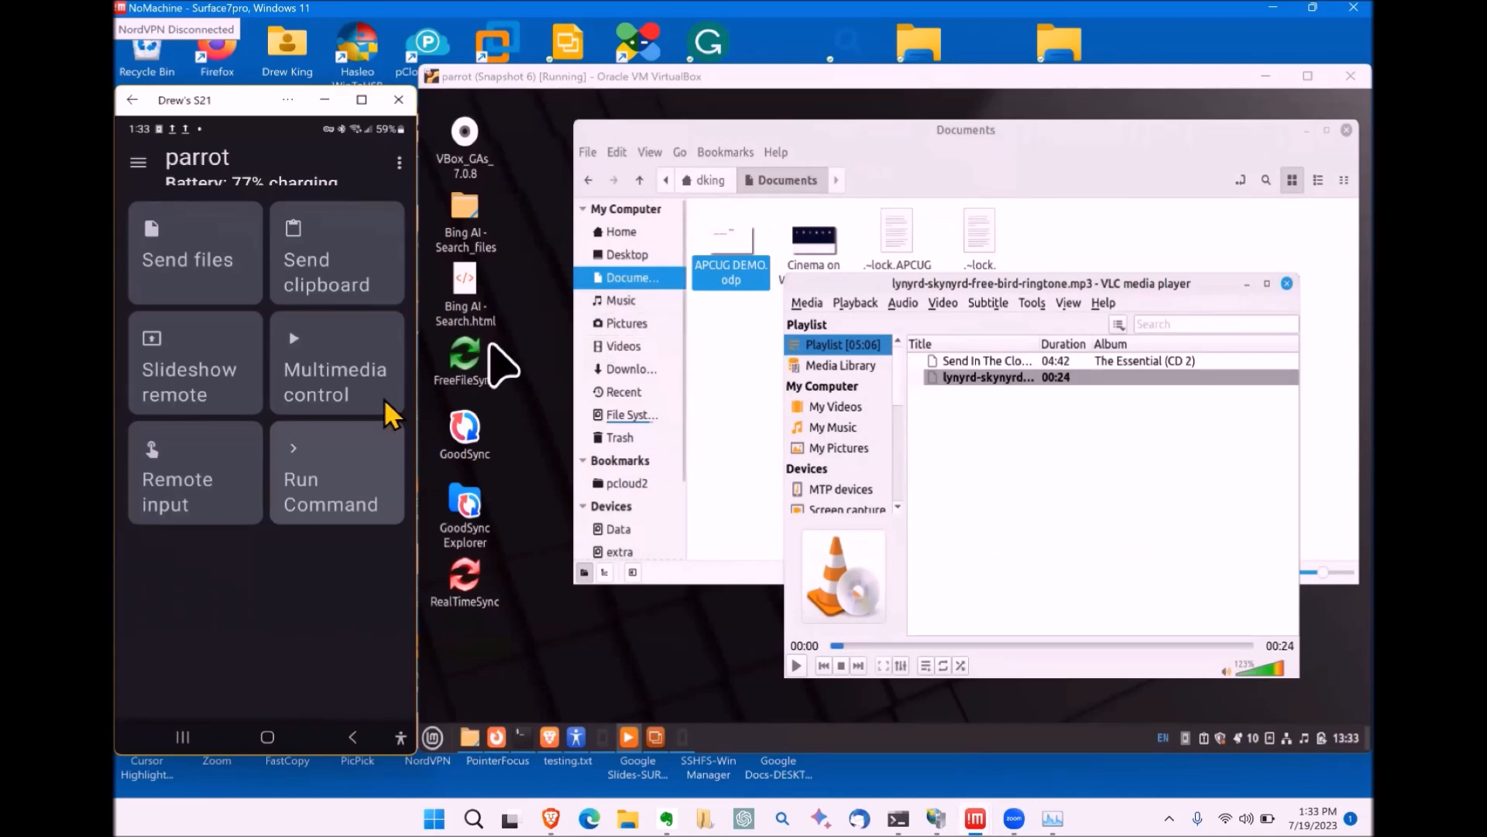
# Step: Open the Run commands list and inspect the Brave (brave-browser) and firefox command entries
pyautogui.click(327, 458)
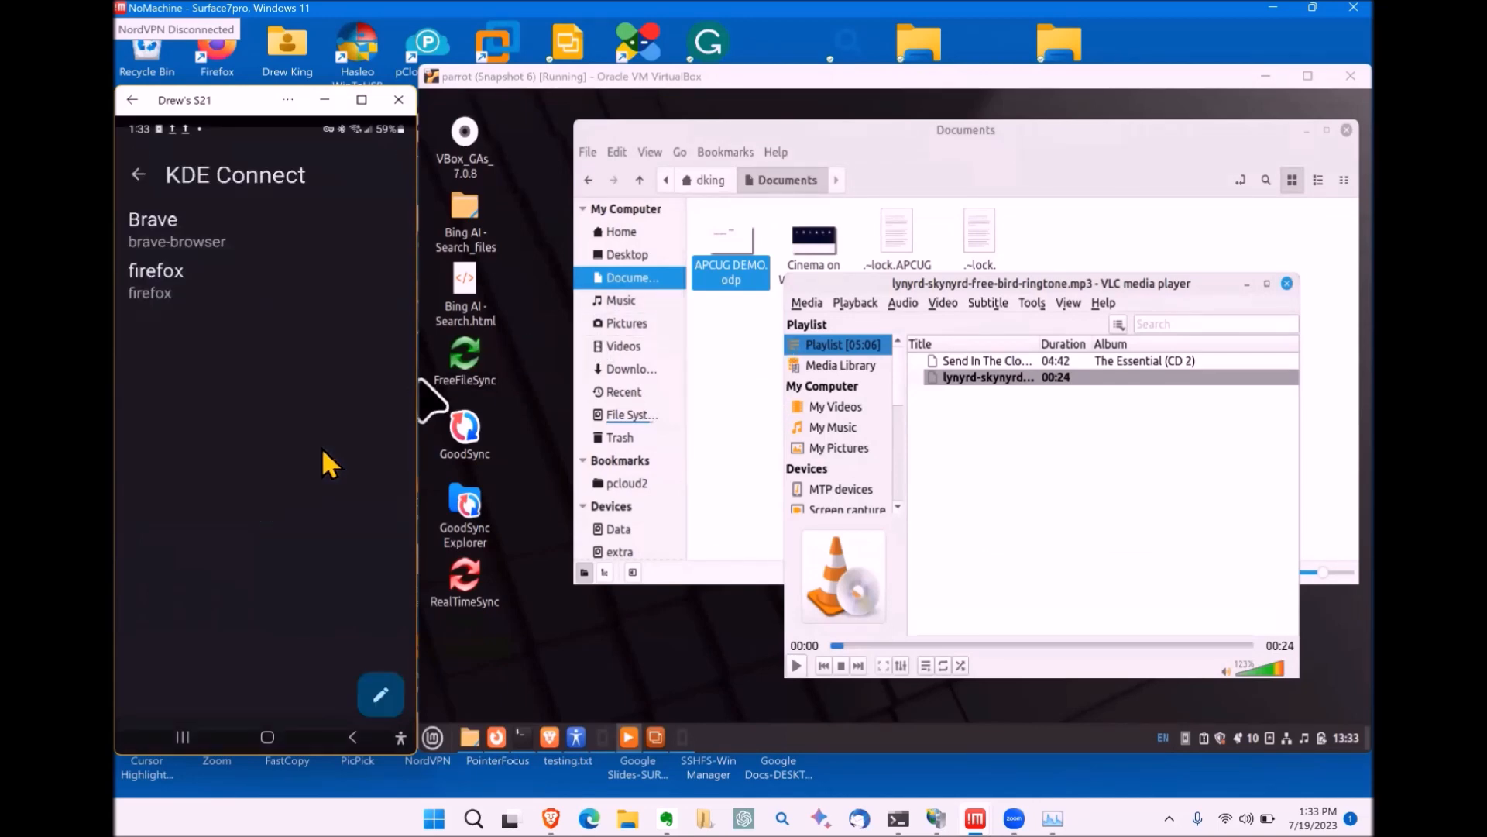
pyautogui.click(377, 683)
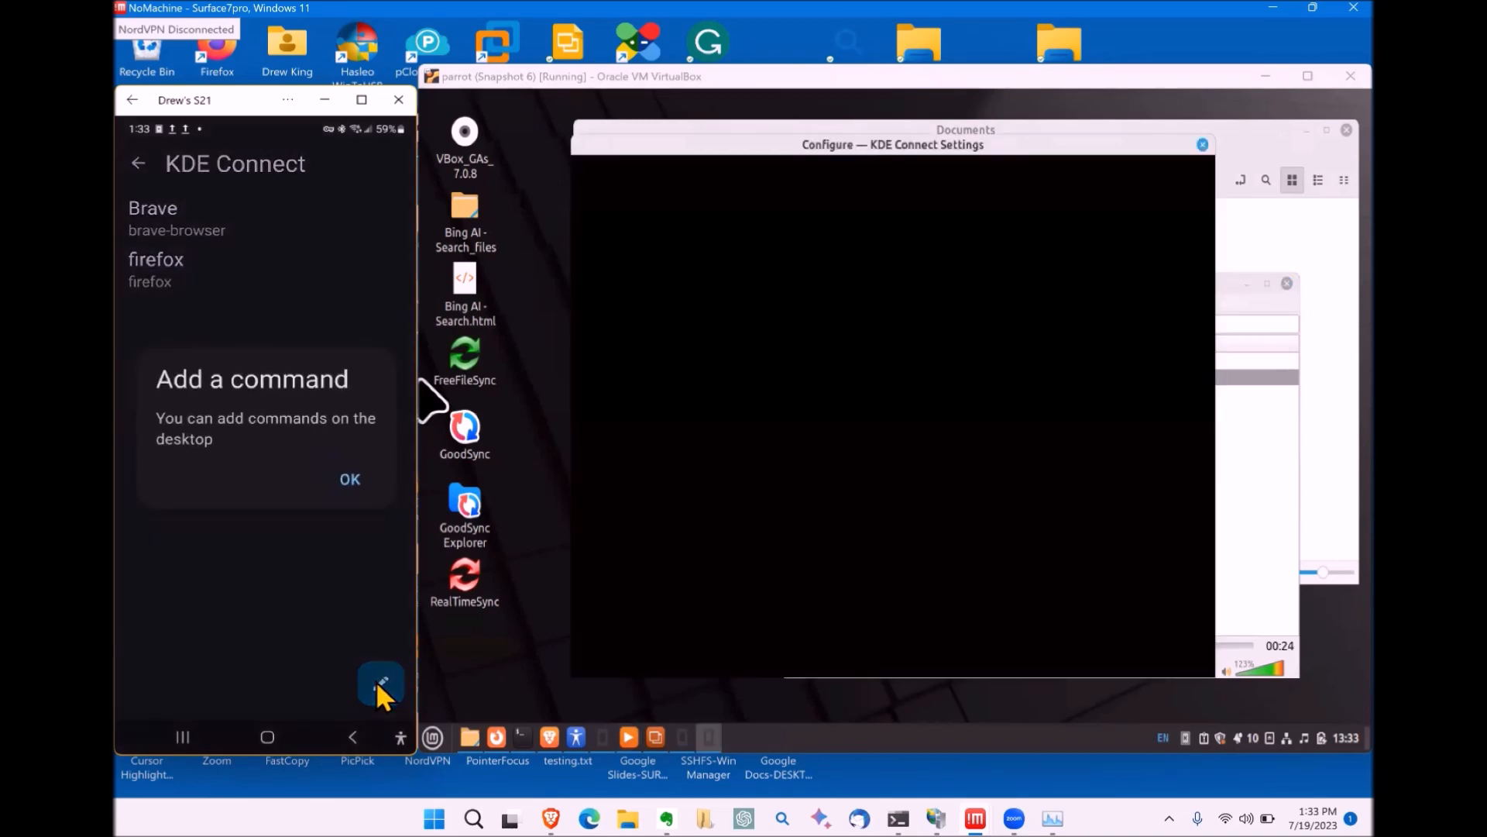
pyautogui.click(348, 479)
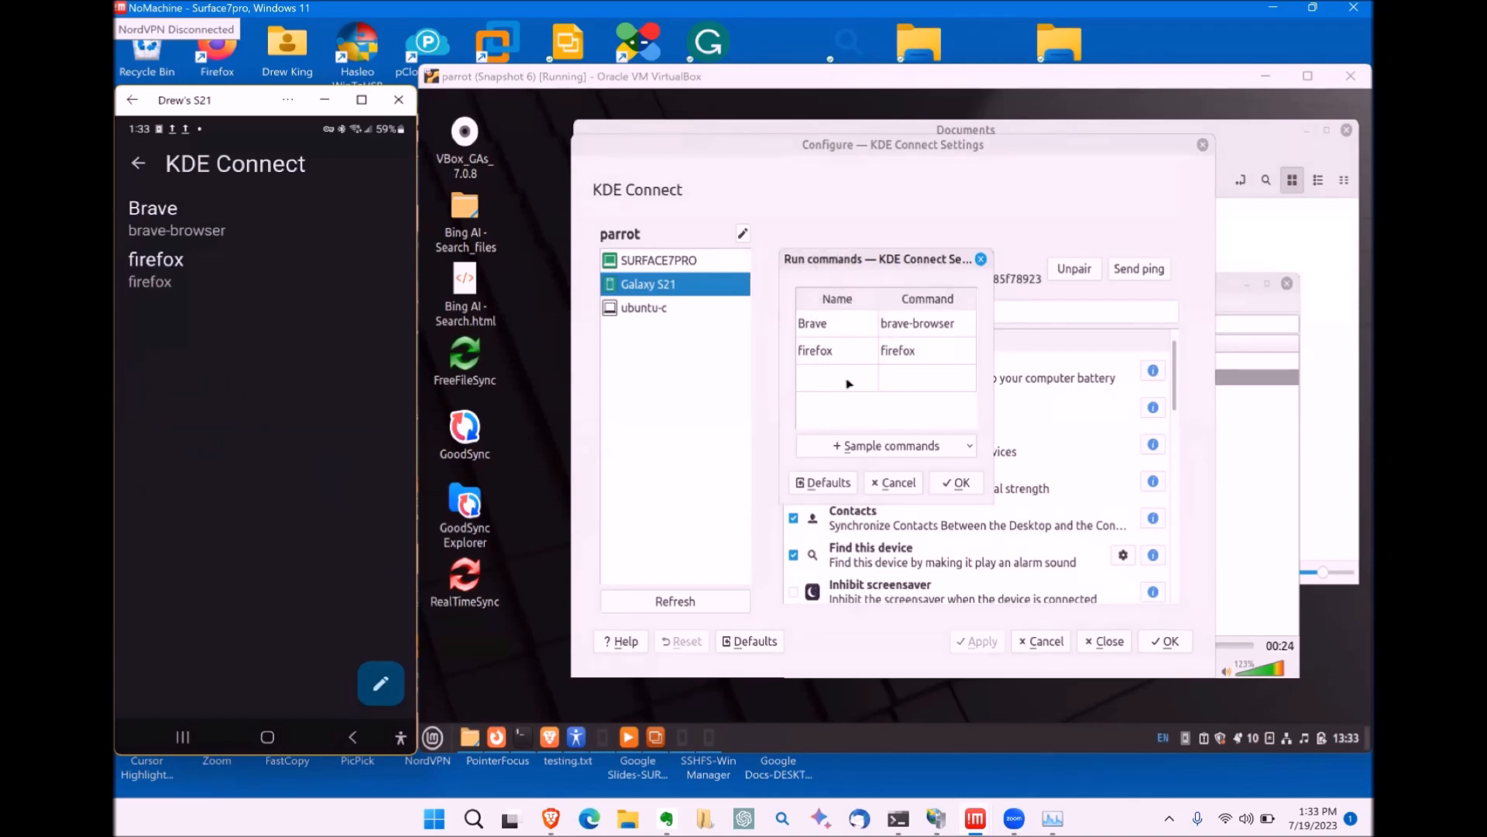
pyautogui.click(822, 329)
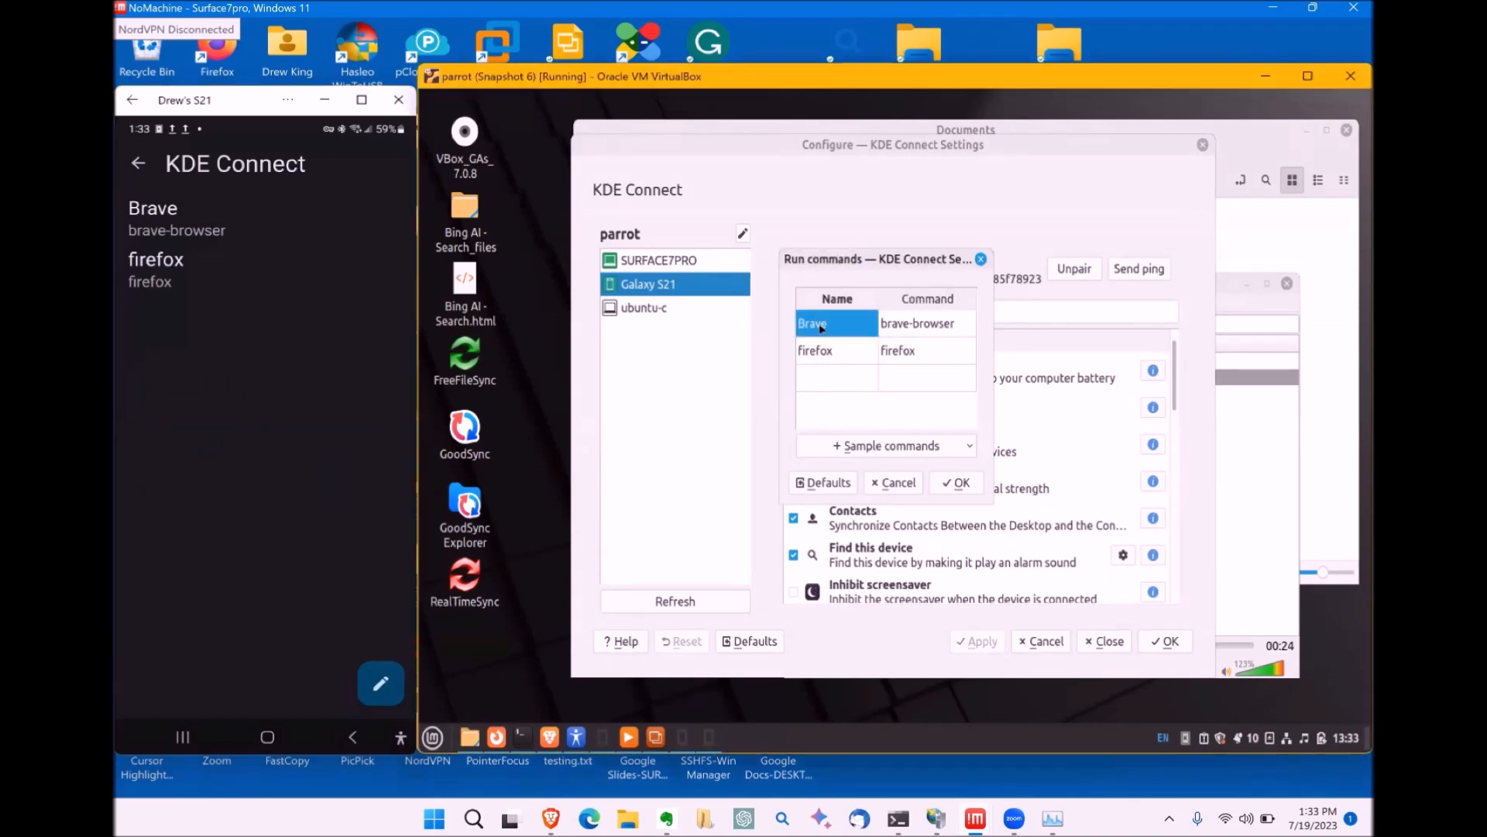
pyautogui.click(895, 330)
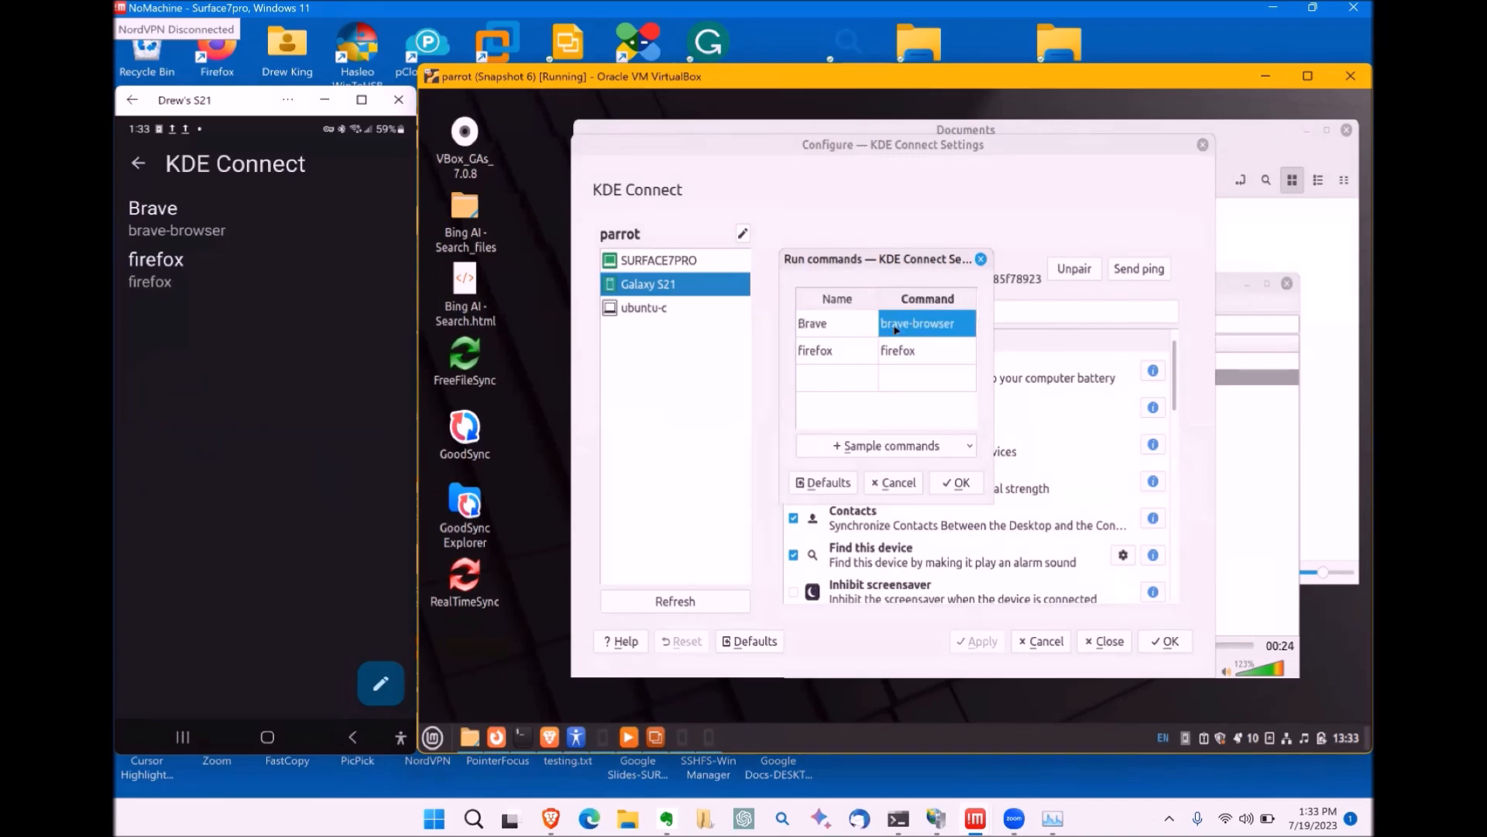
pyautogui.click(820, 355)
pyautogui.click(898, 361)
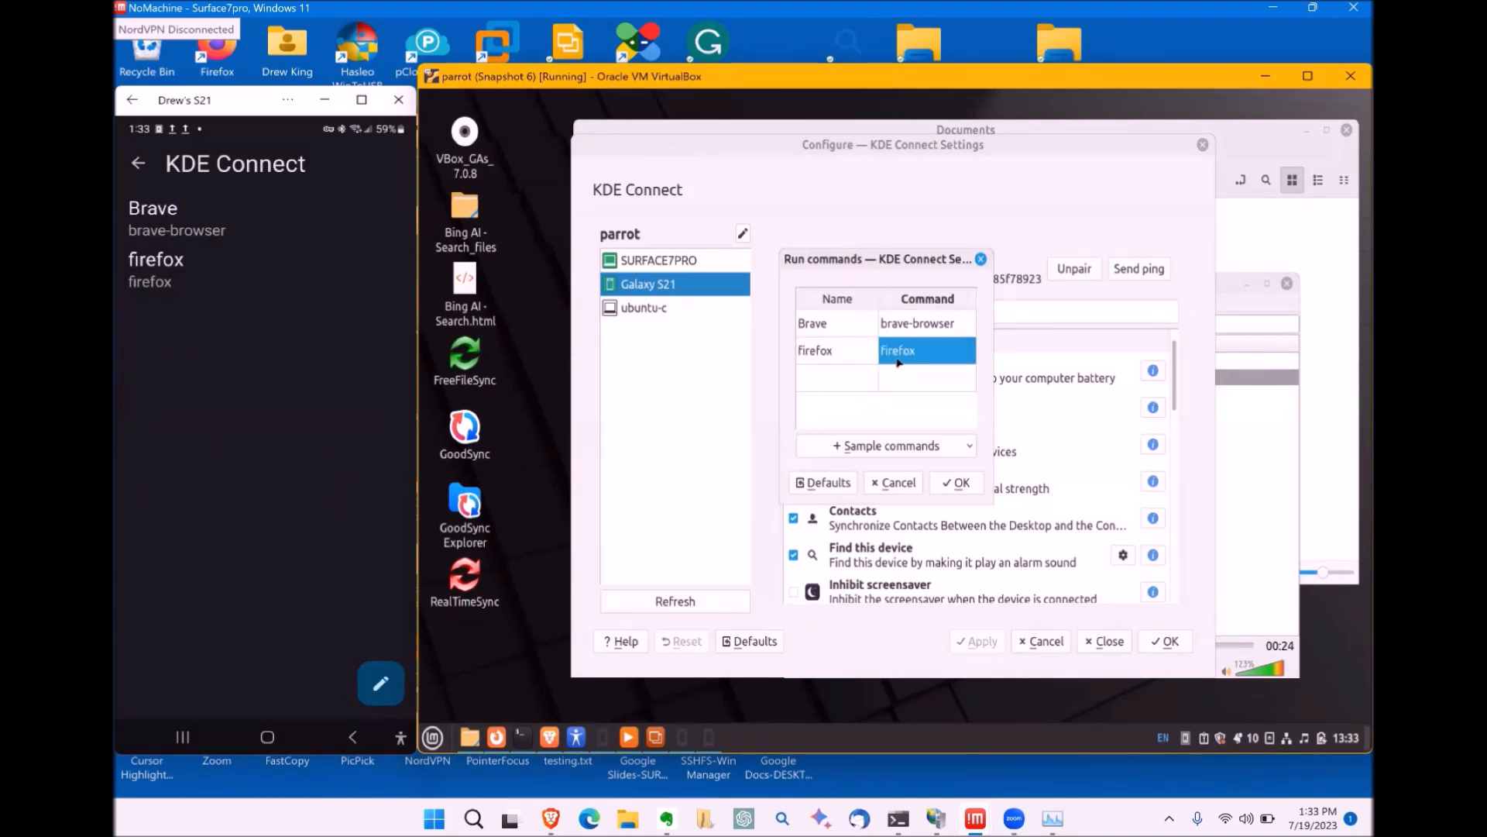
# Step: Browse the Sample commands dropdown, try editing the empty row, then close the Run commands editor
pyautogui.click(904, 454)
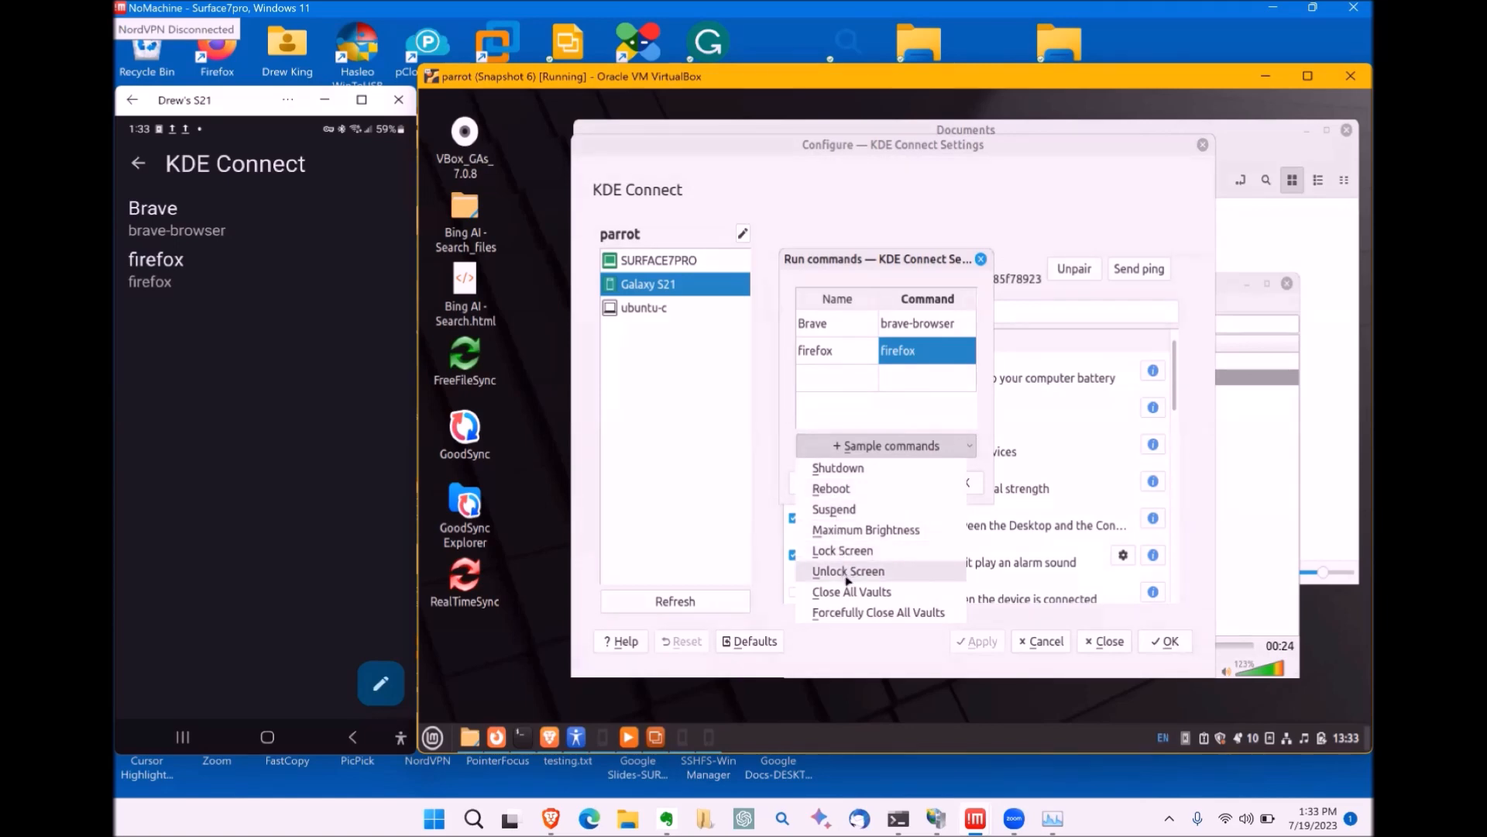
pyautogui.click(834, 430)
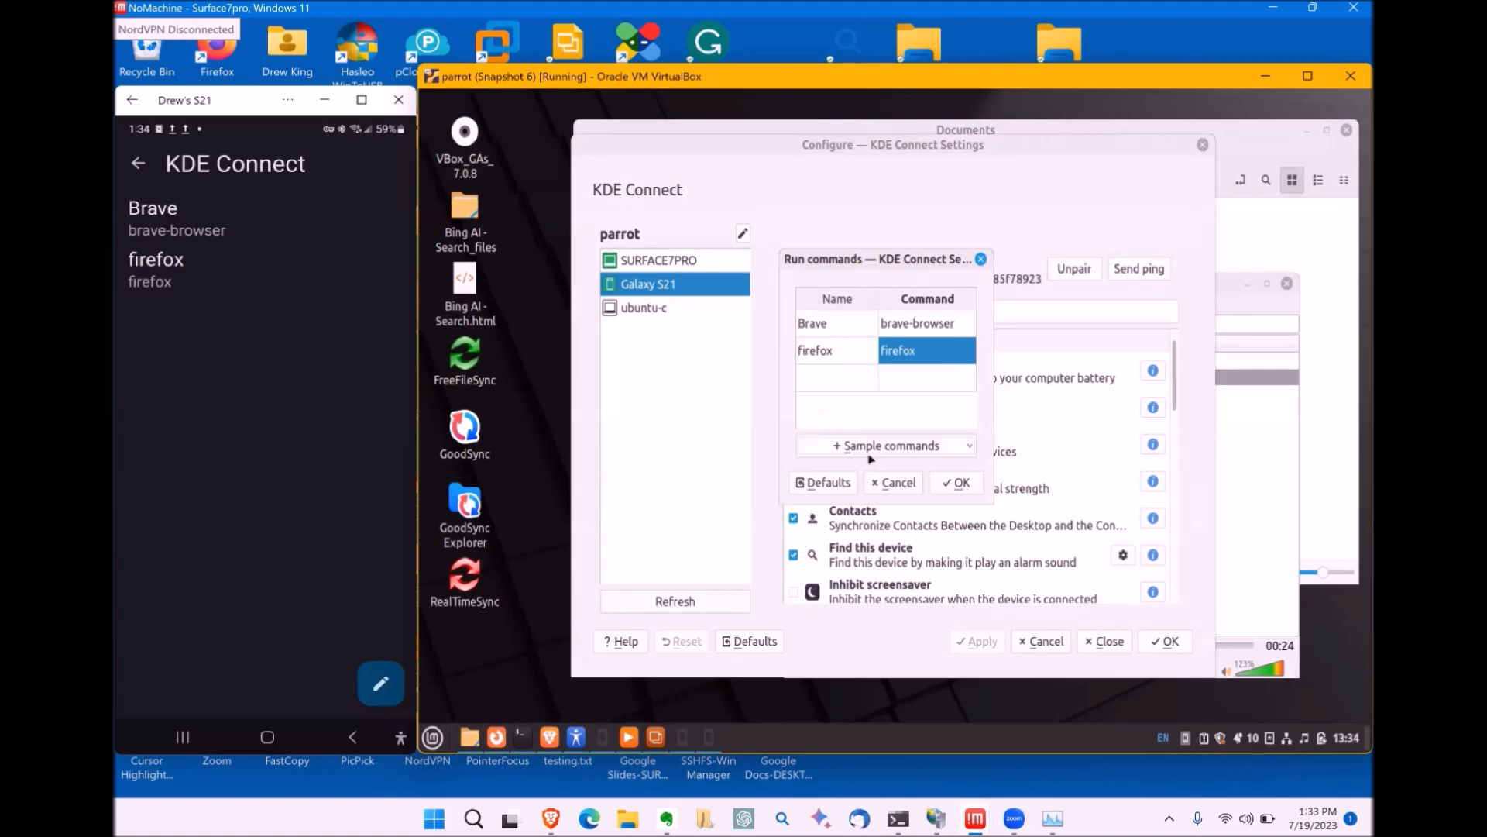
pyautogui.click(828, 380)
pyautogui.doubleClick(895, 377)
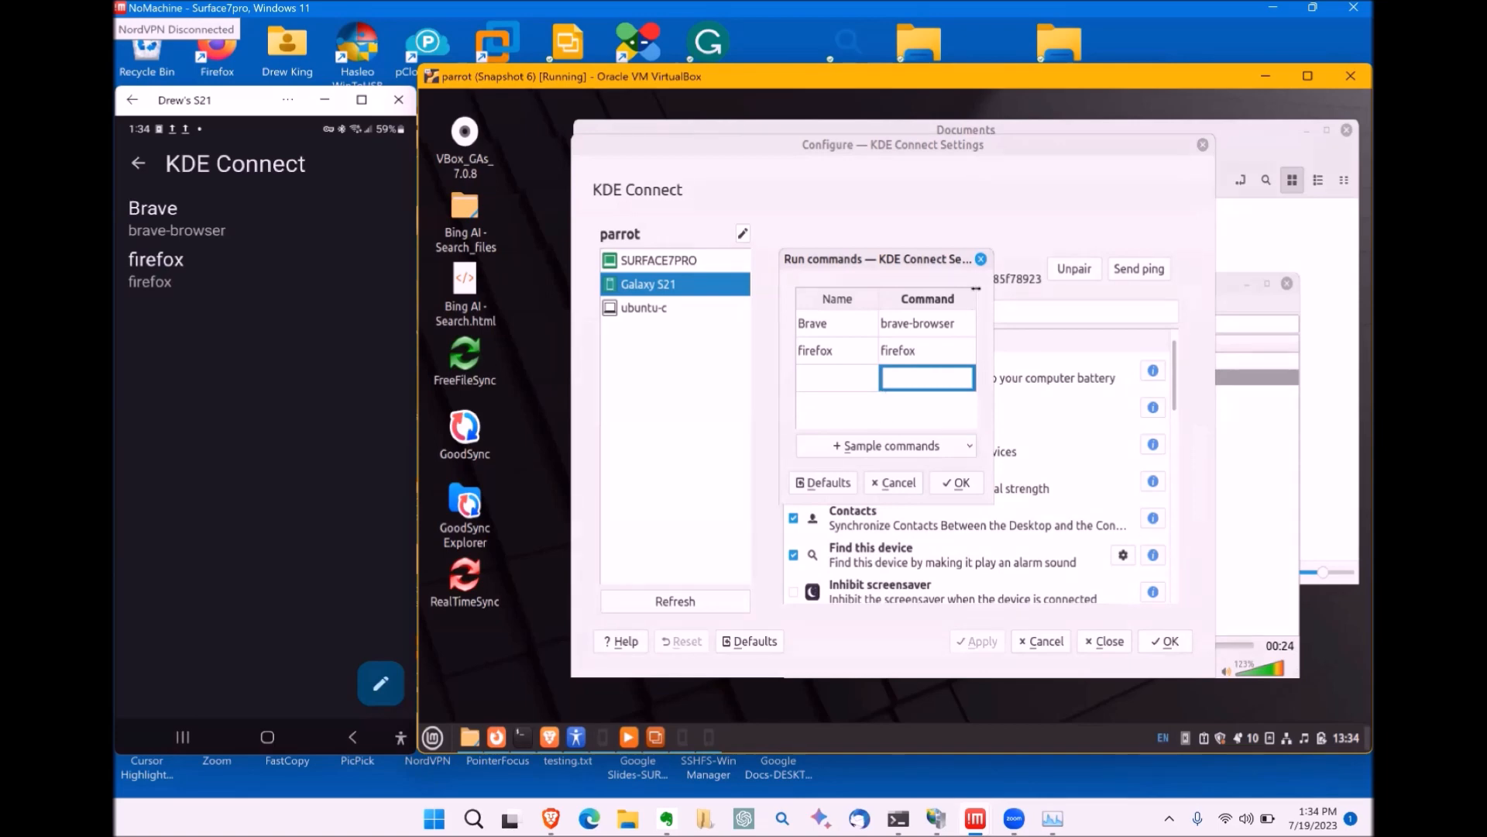
pyautogui.click(981, 259)
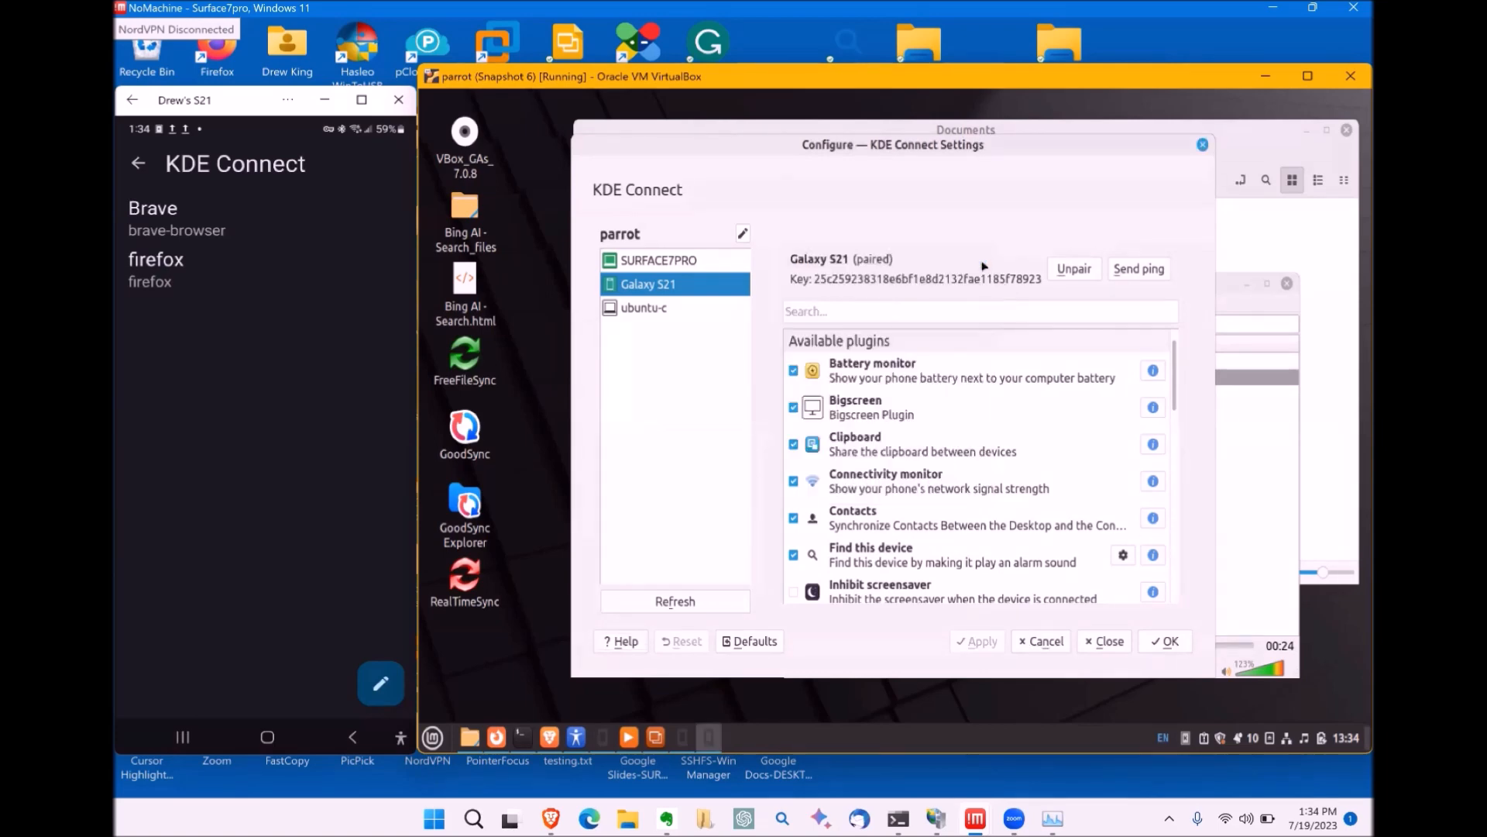
# Step: Close KDE Connect Settings and bring up the SMS window listing the Galaxy S21's conversations
pyautogui.click(1107, 645)
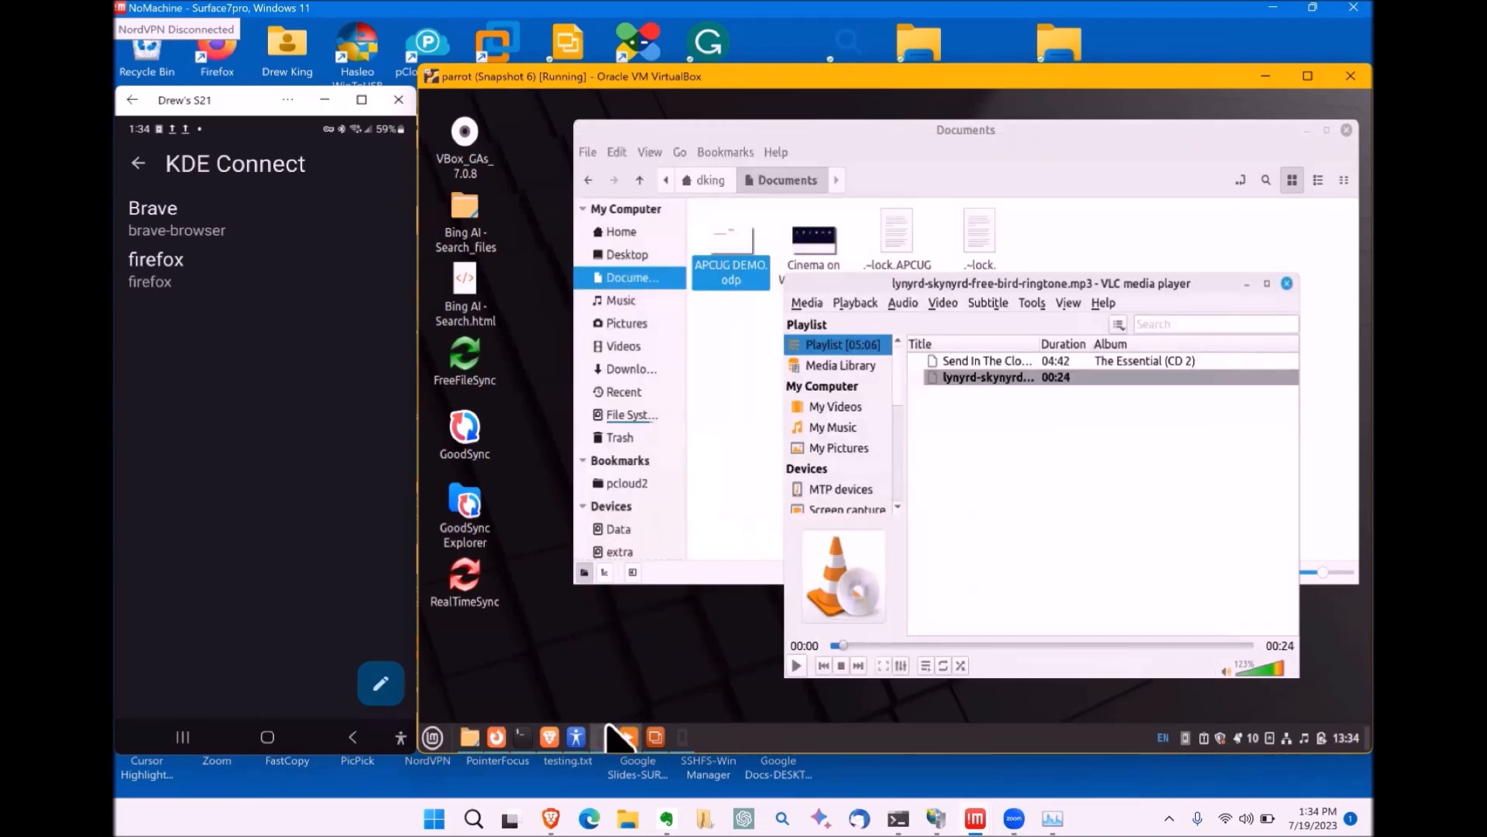
pyautogui.moveTo(603, 741)
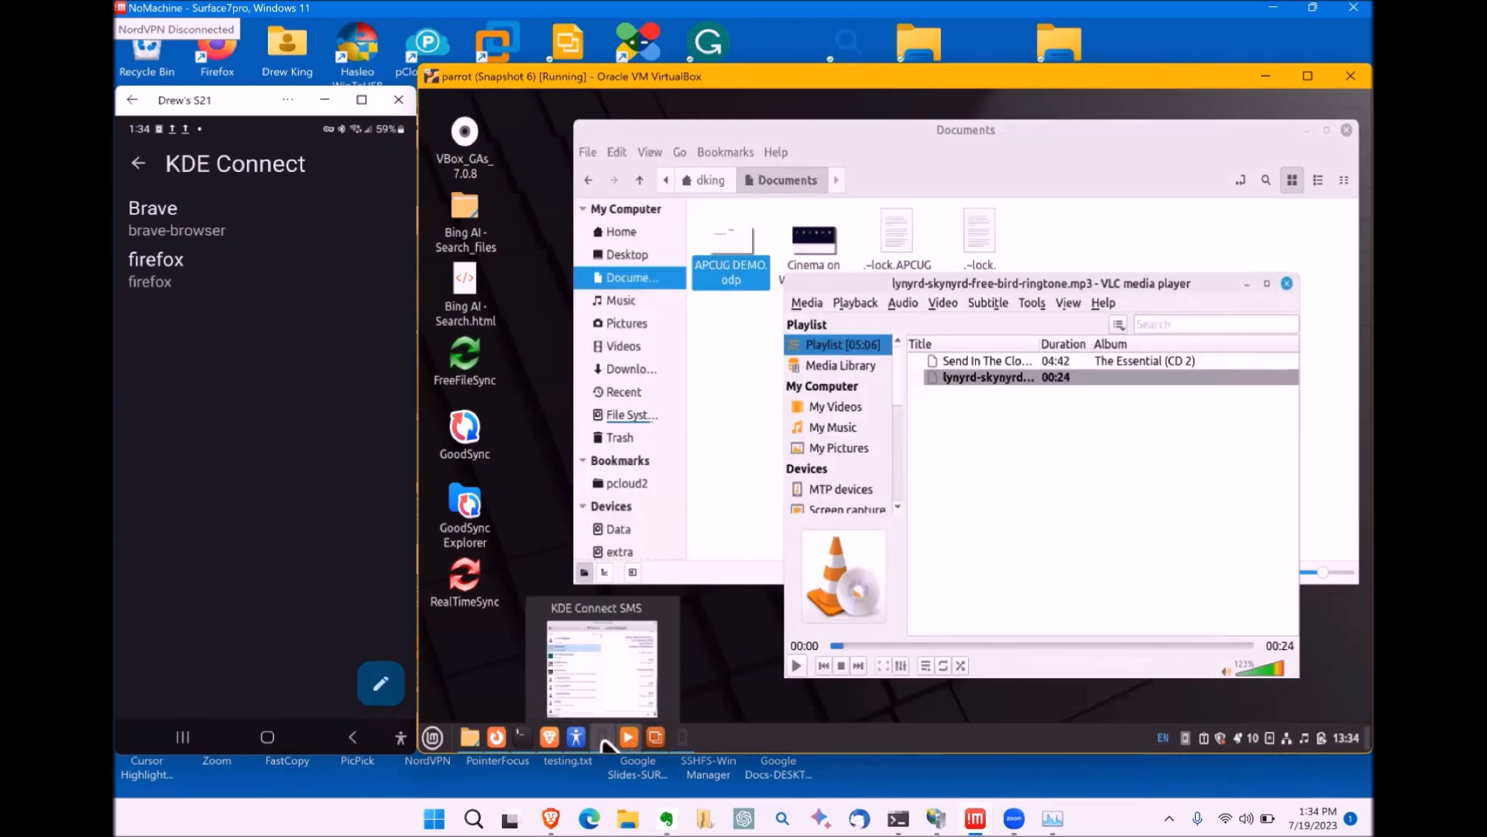
pyautogui.click(685, 739)
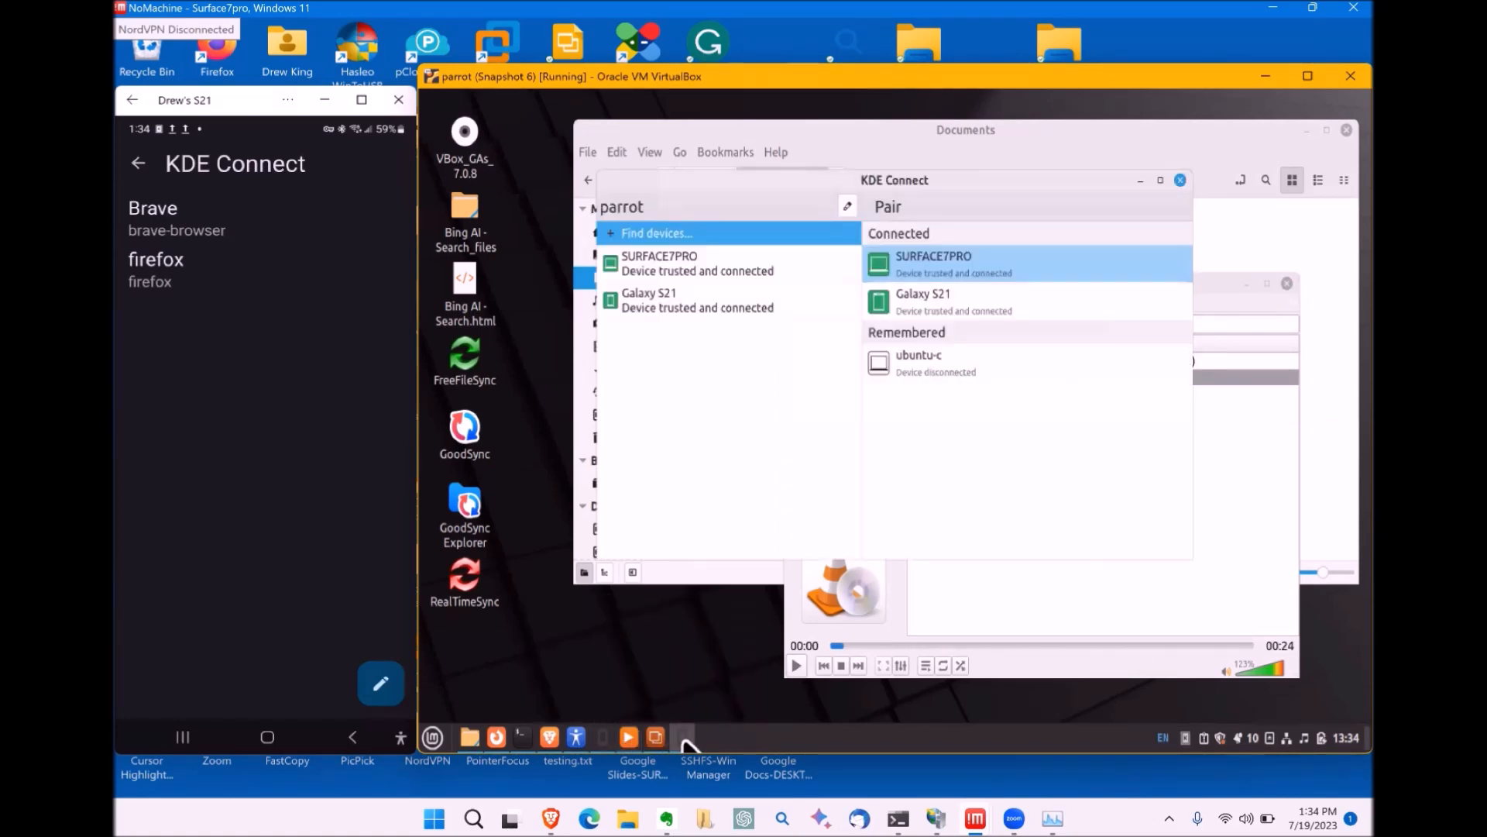
pyautogui.click(674, 742)
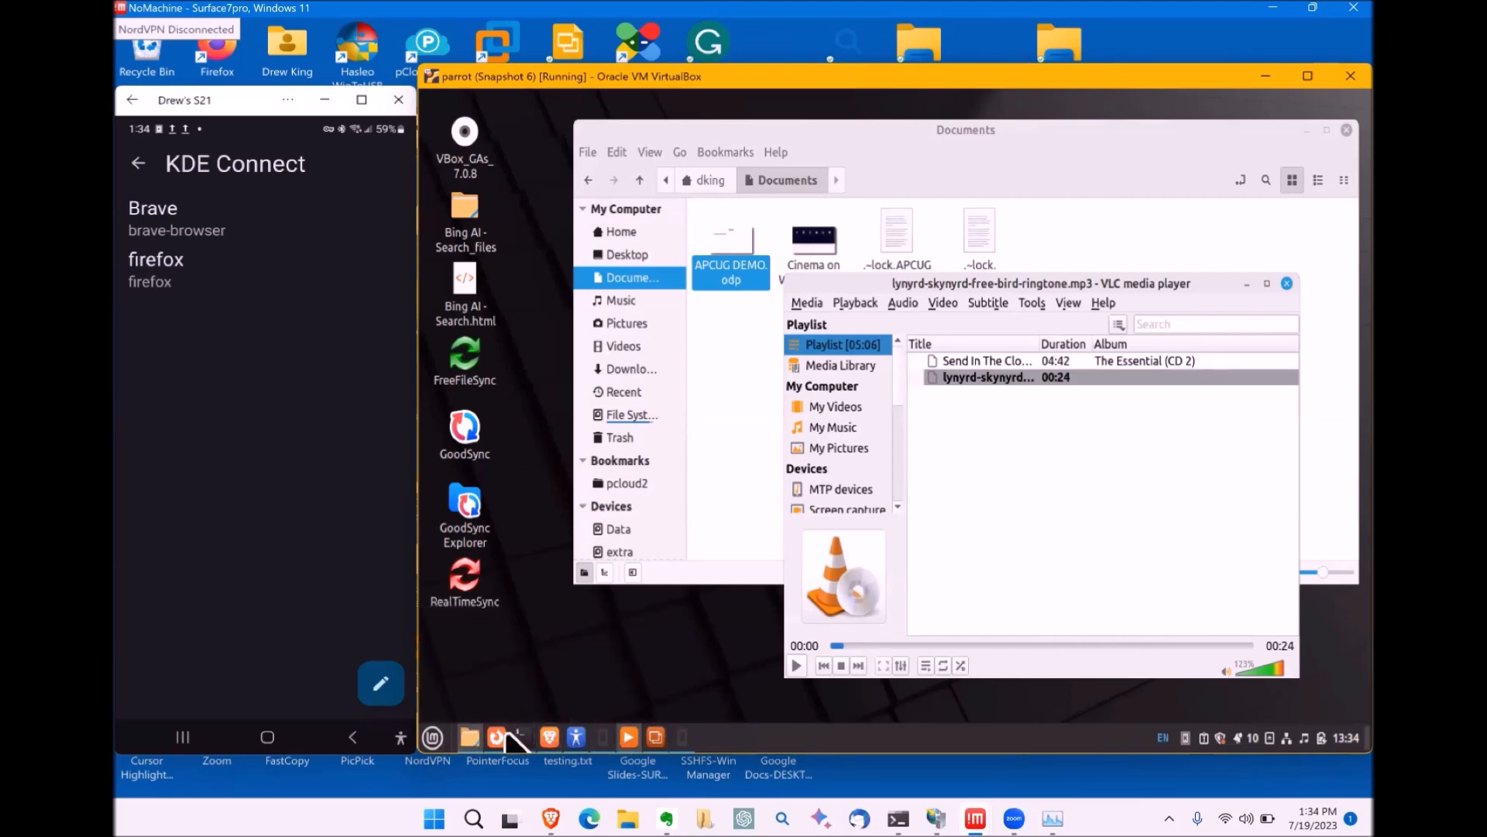
pyautogui.click(601, 743)
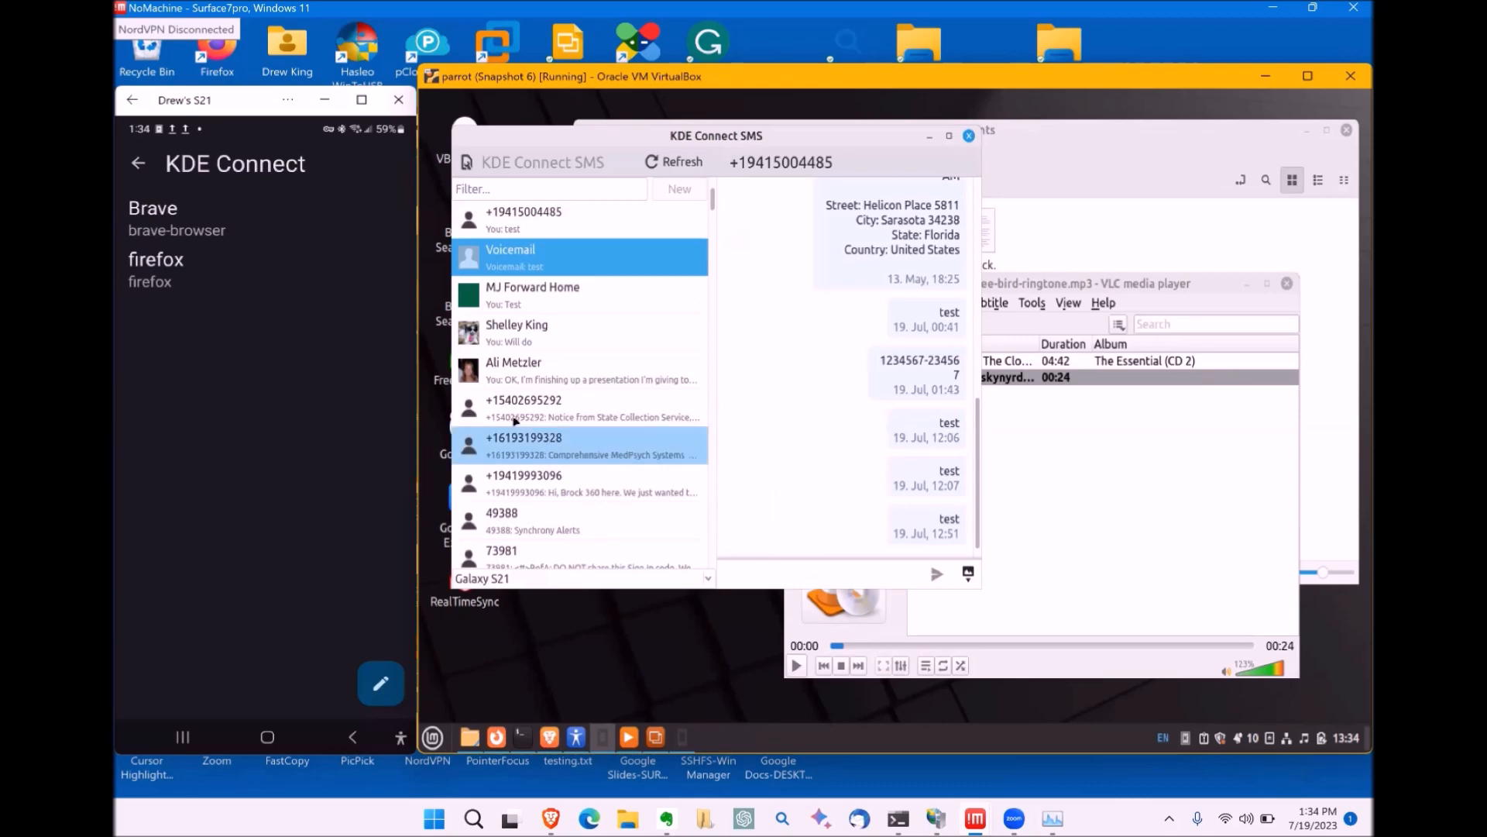
# Step: Send 'hi APCUG' in the Voicemail conversation through the Galaxy S21
pyautogui.click(524, 261)
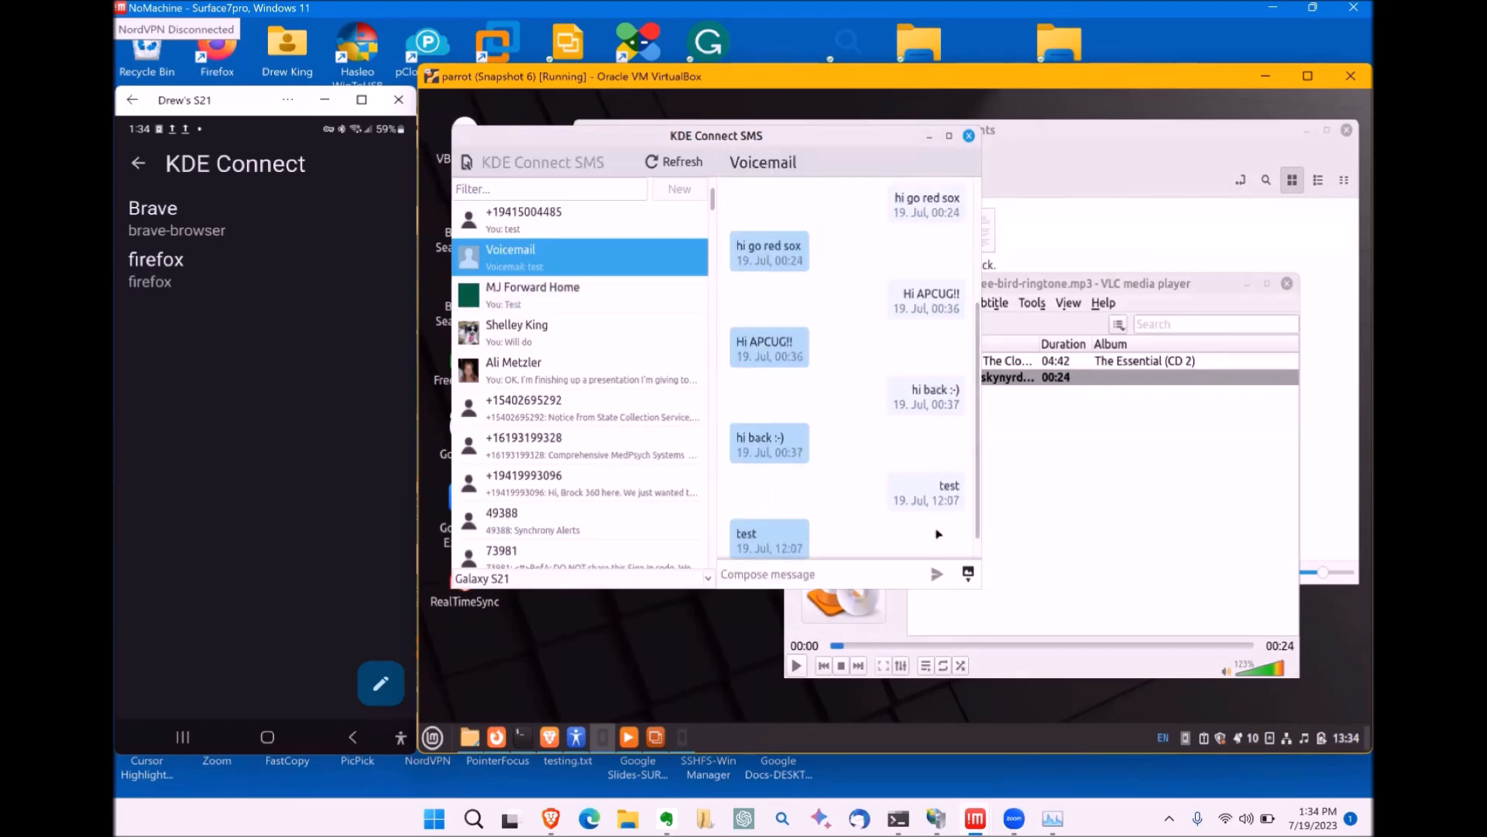
pyautogui.scroll(-1, 960, 548)
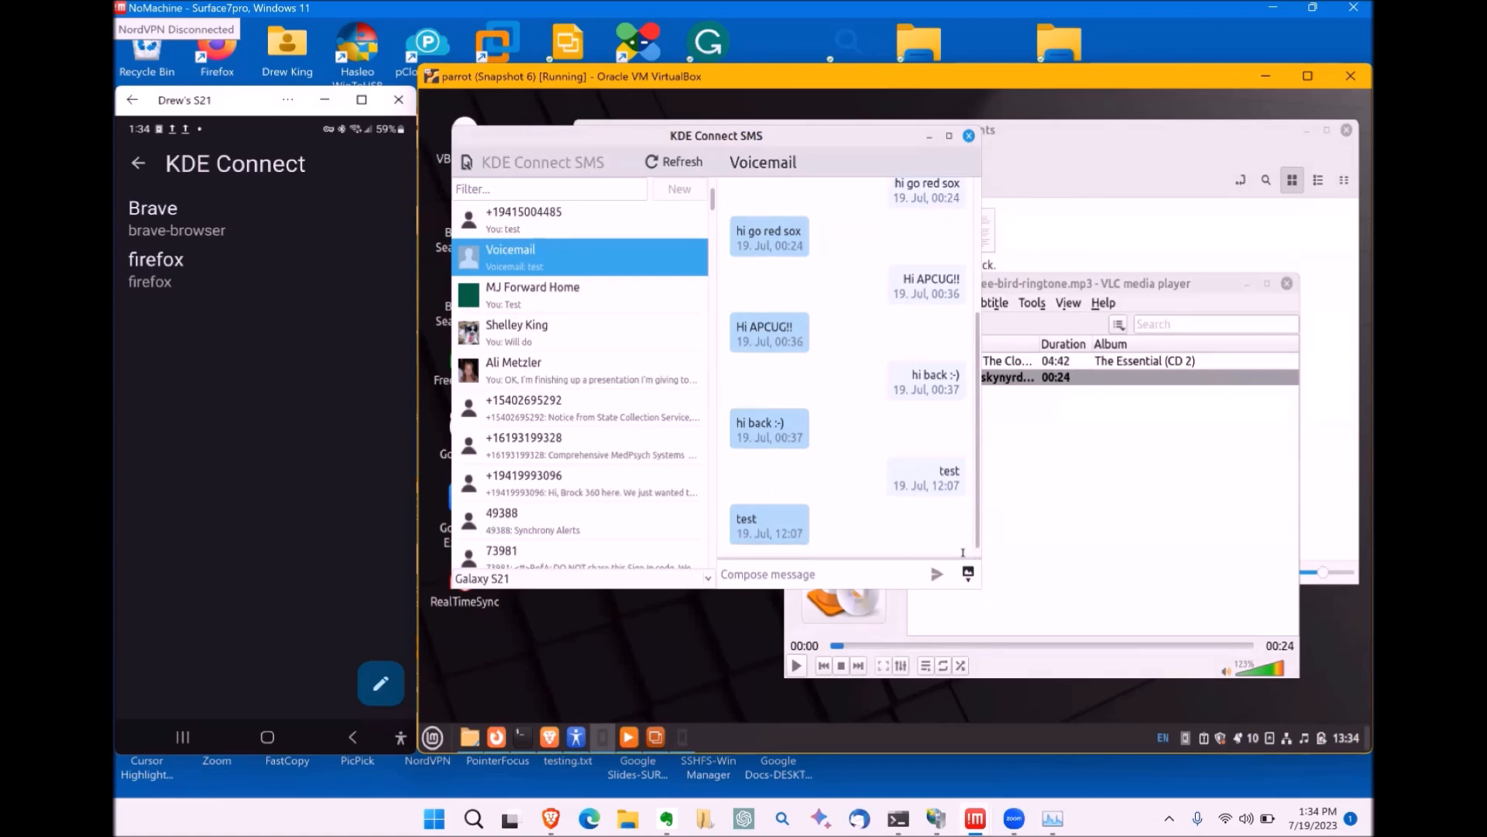
pyautogui.click(875, 579)
pyautogui.write('hi APCUG')
pyautogui.click(937, 575)
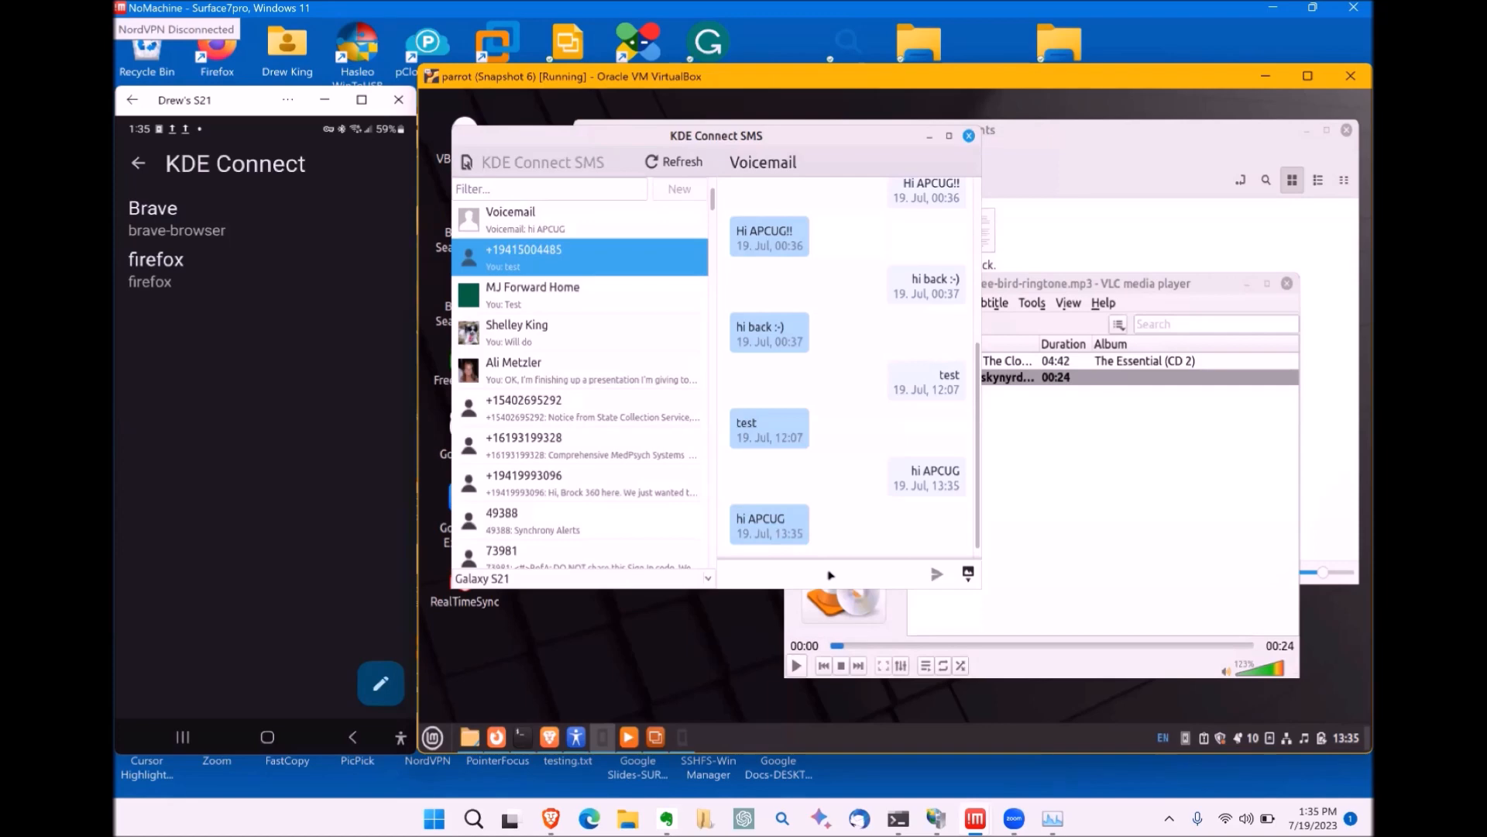
pyautogui.click(969, 574)
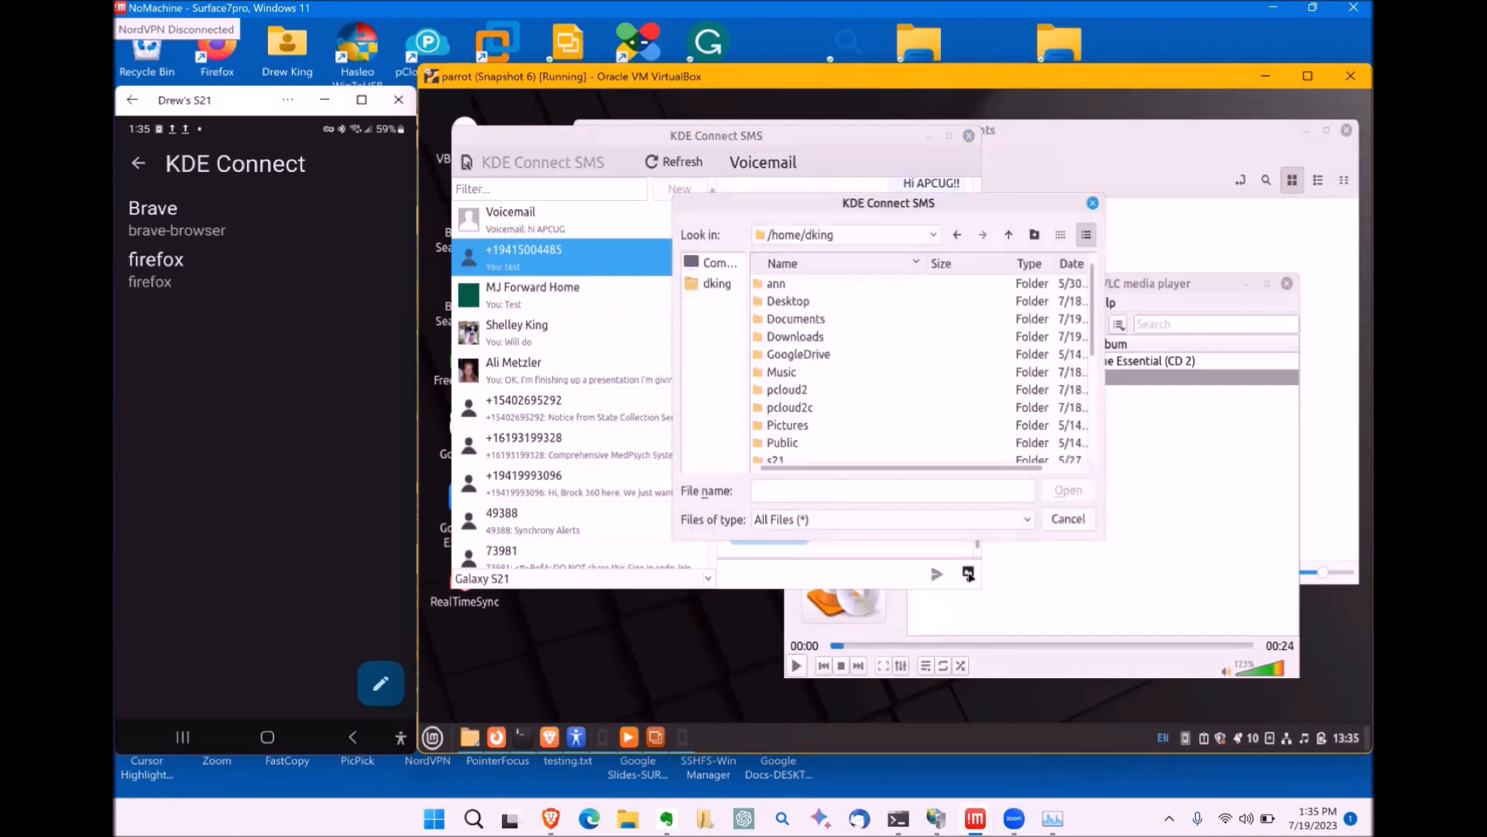
pyautogui.click(1068, 518)
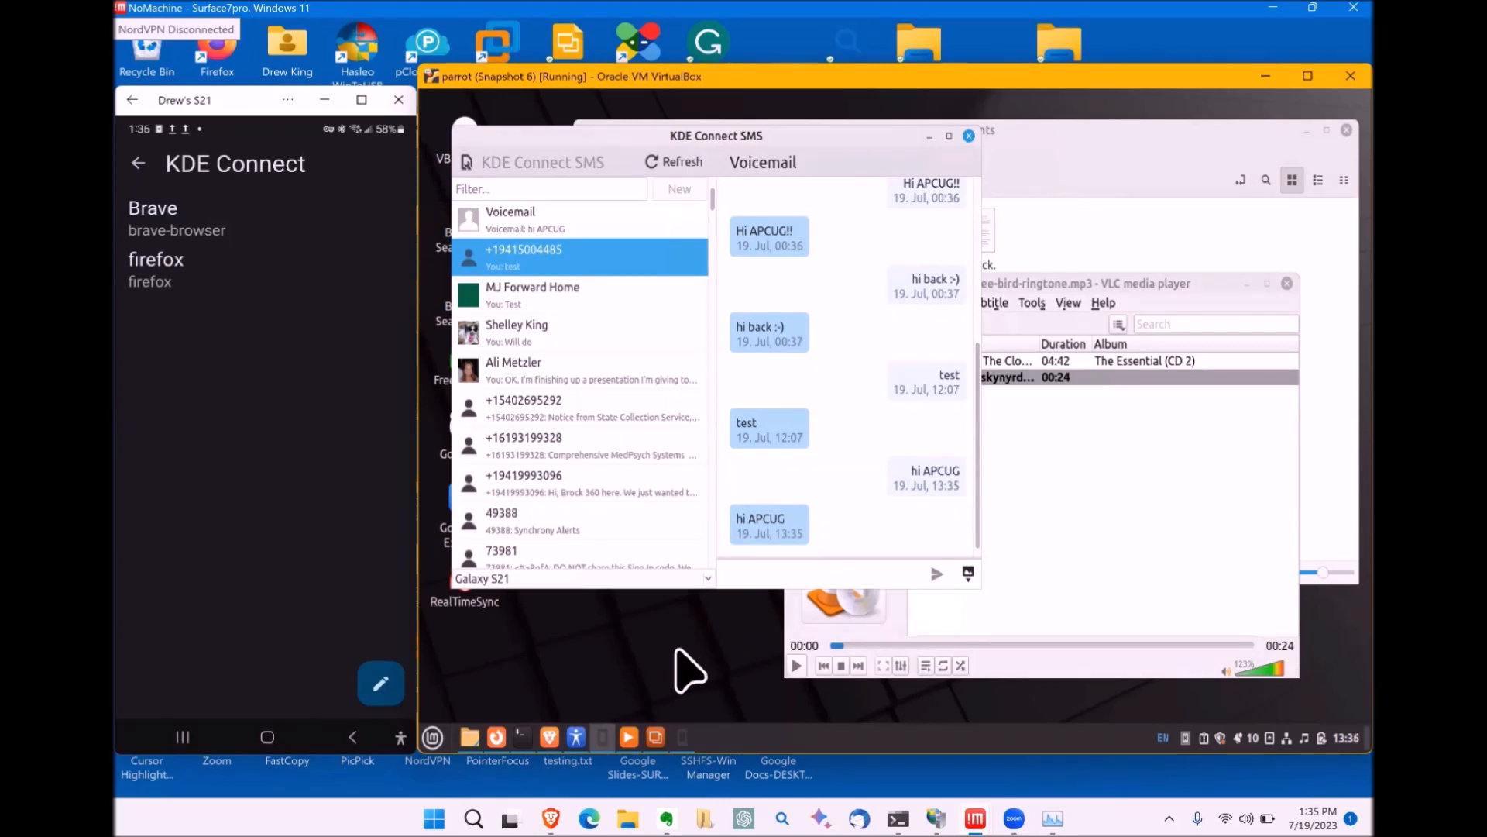
# Step: Go back from the phone's Run command screen to the parrot device page
pyautogui.click(137, 165)
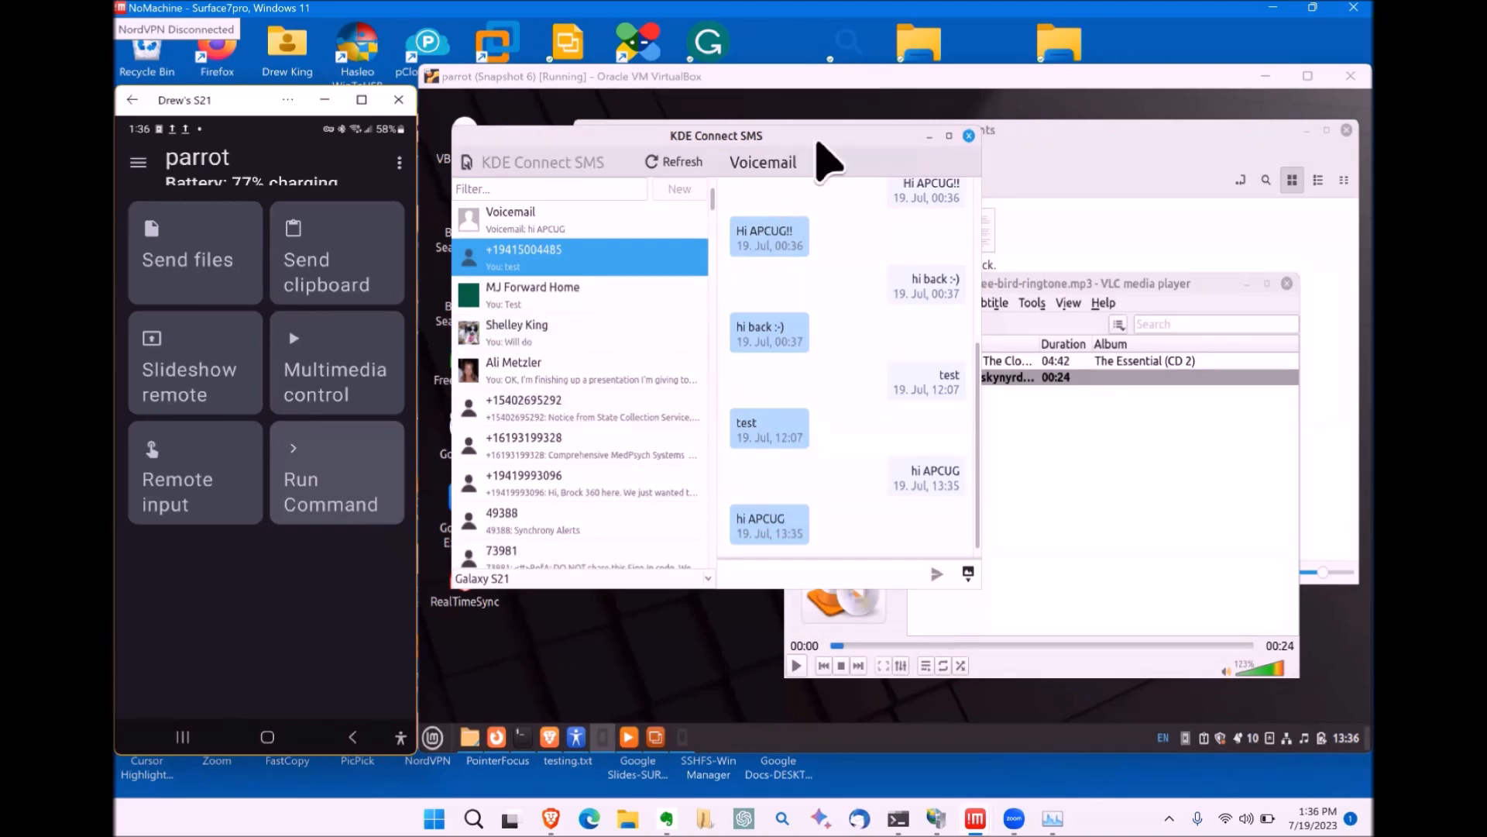
# Step: Drag the SMS window by its title bar slightly down and to the right
pyautogui.click(817, 136)
pyautogui.moveTo(817, 136); pyautogui.dragTo(843, 194)
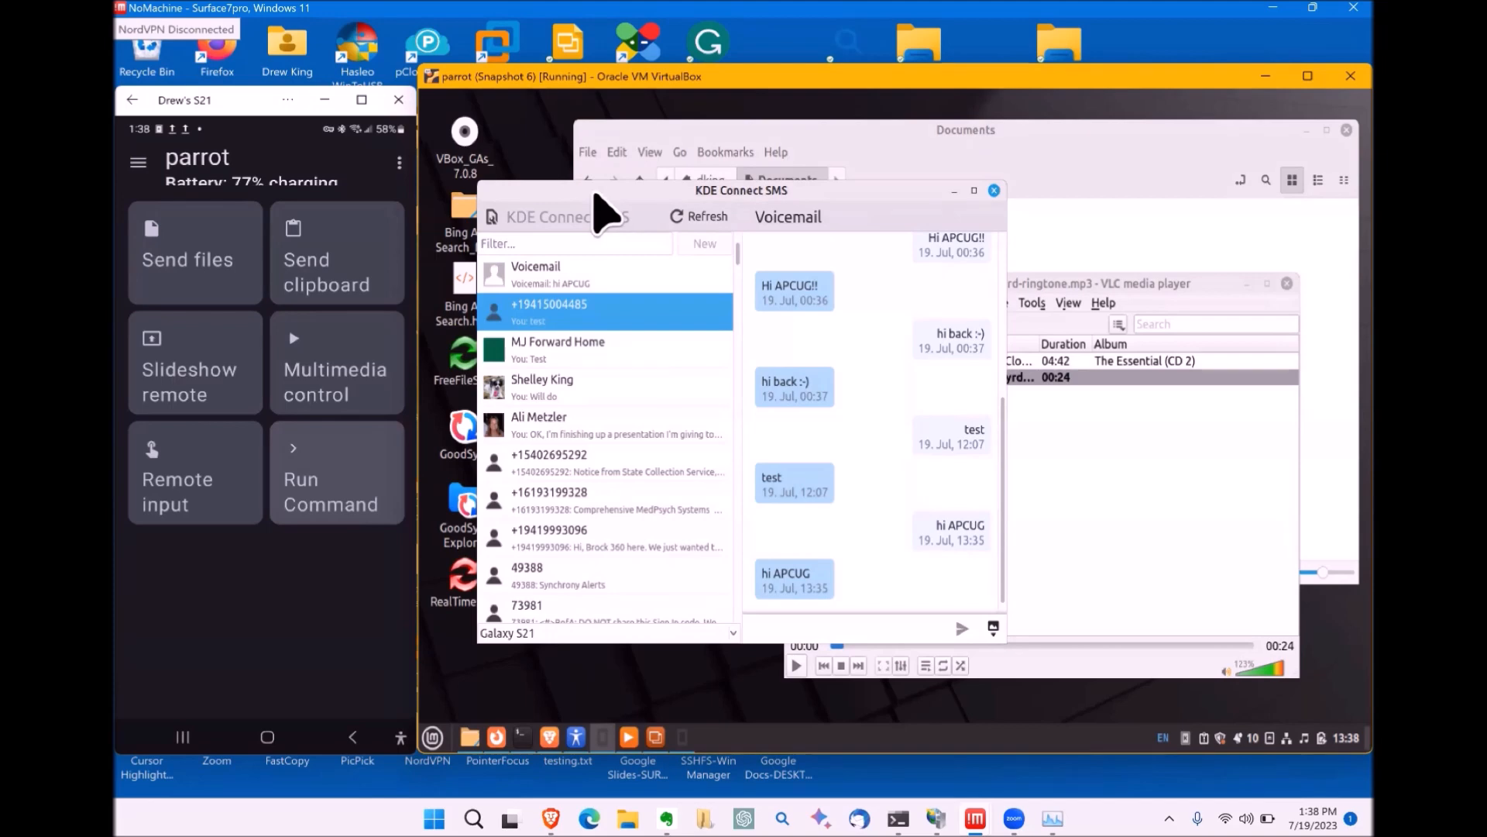
pyautogui.click(181, 248)
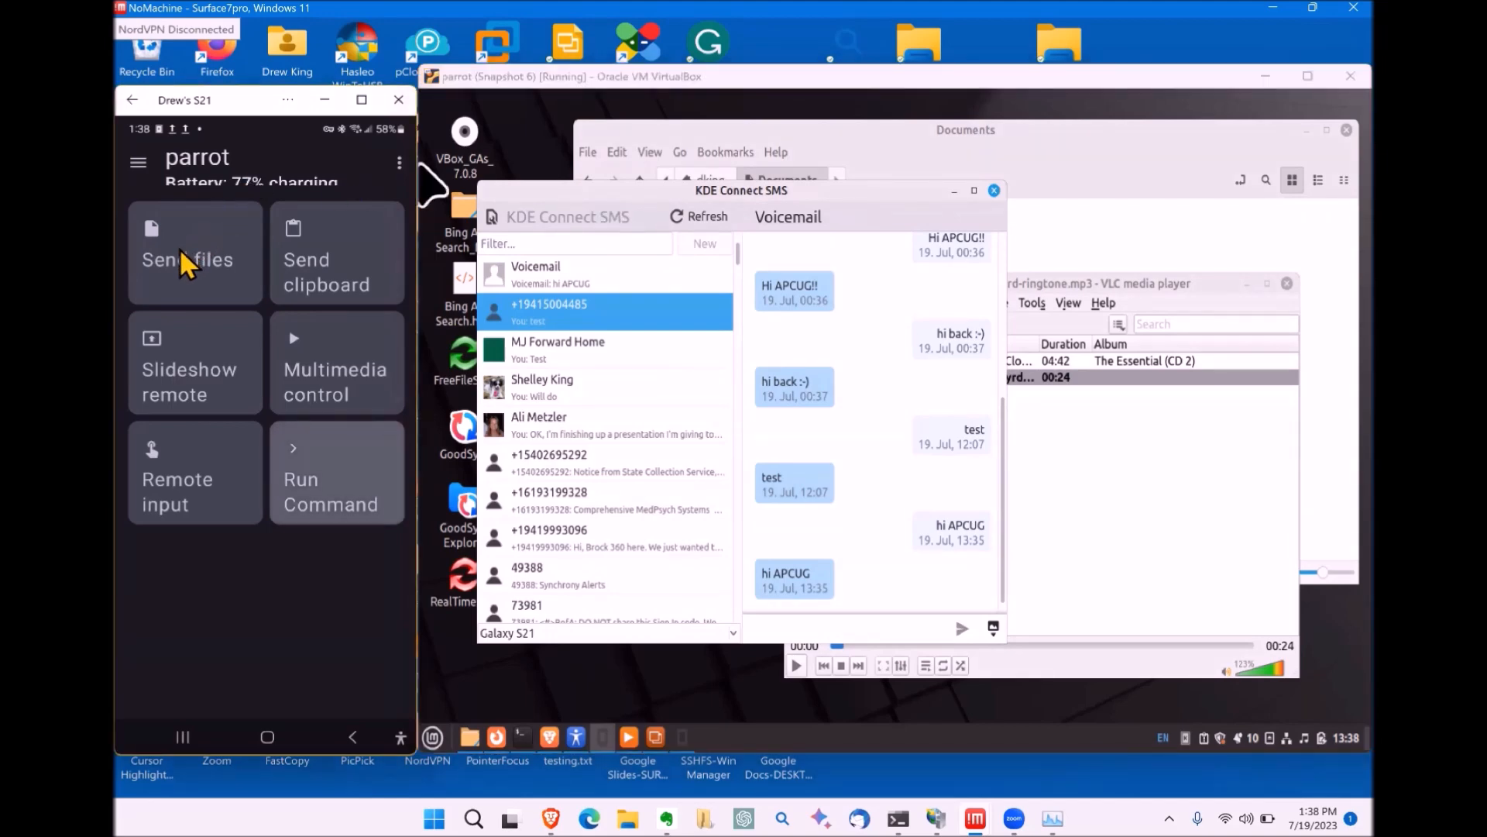
pyautogui.click(147, 243)
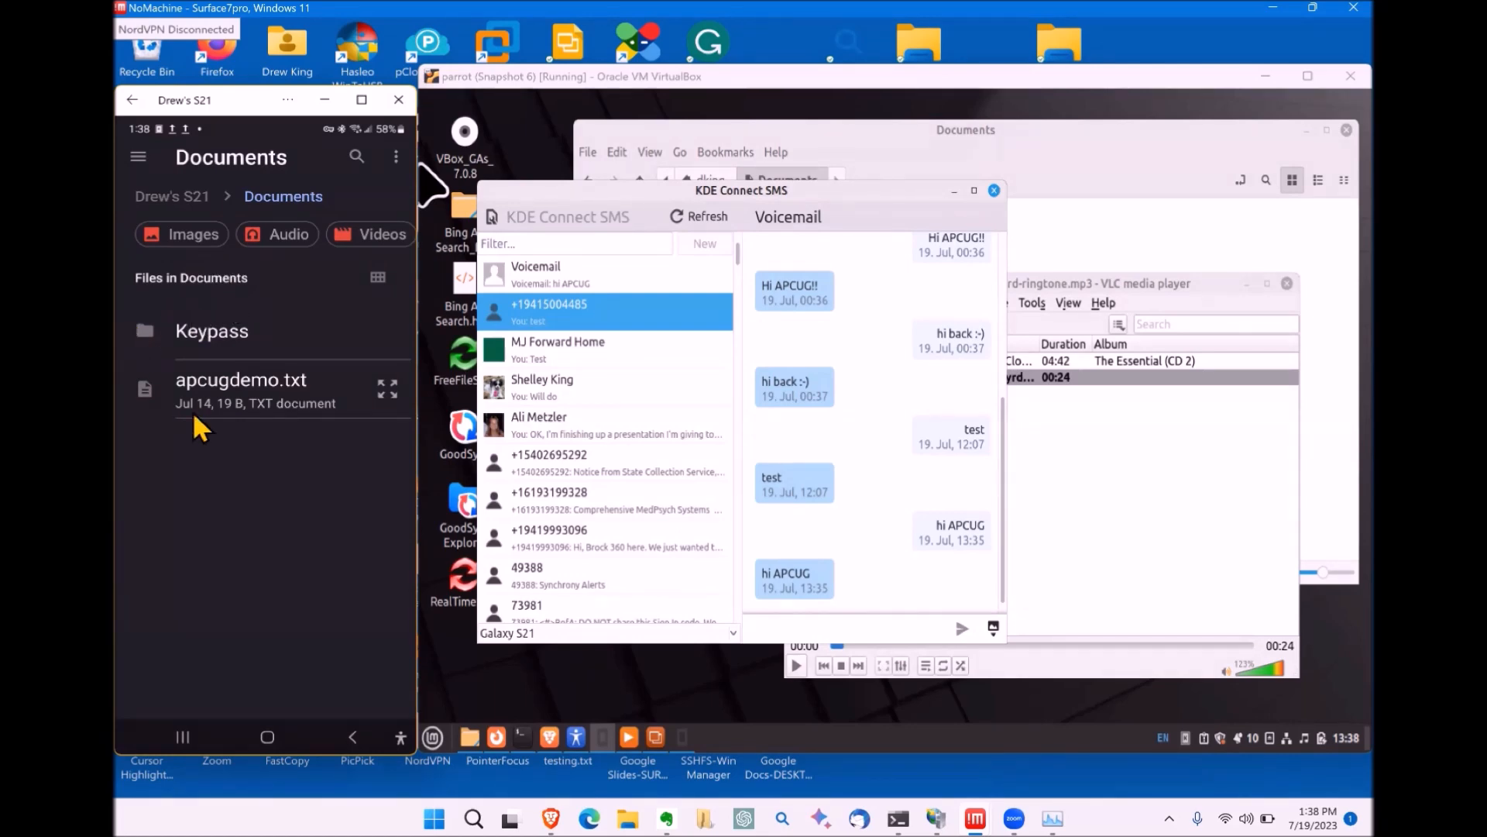
pyautogui.click(352, 736)
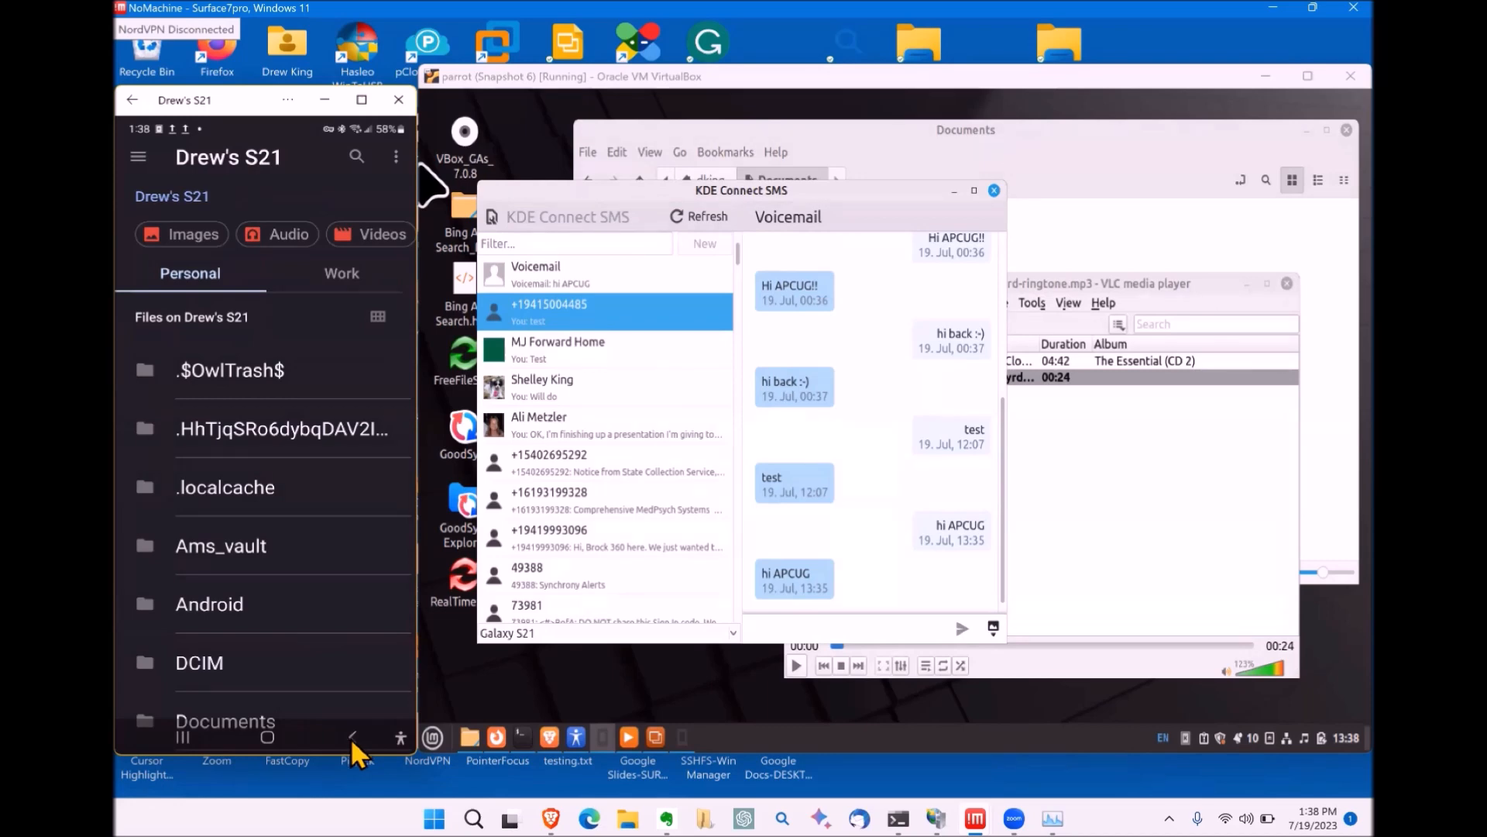
pyautogui.click(353, 736)
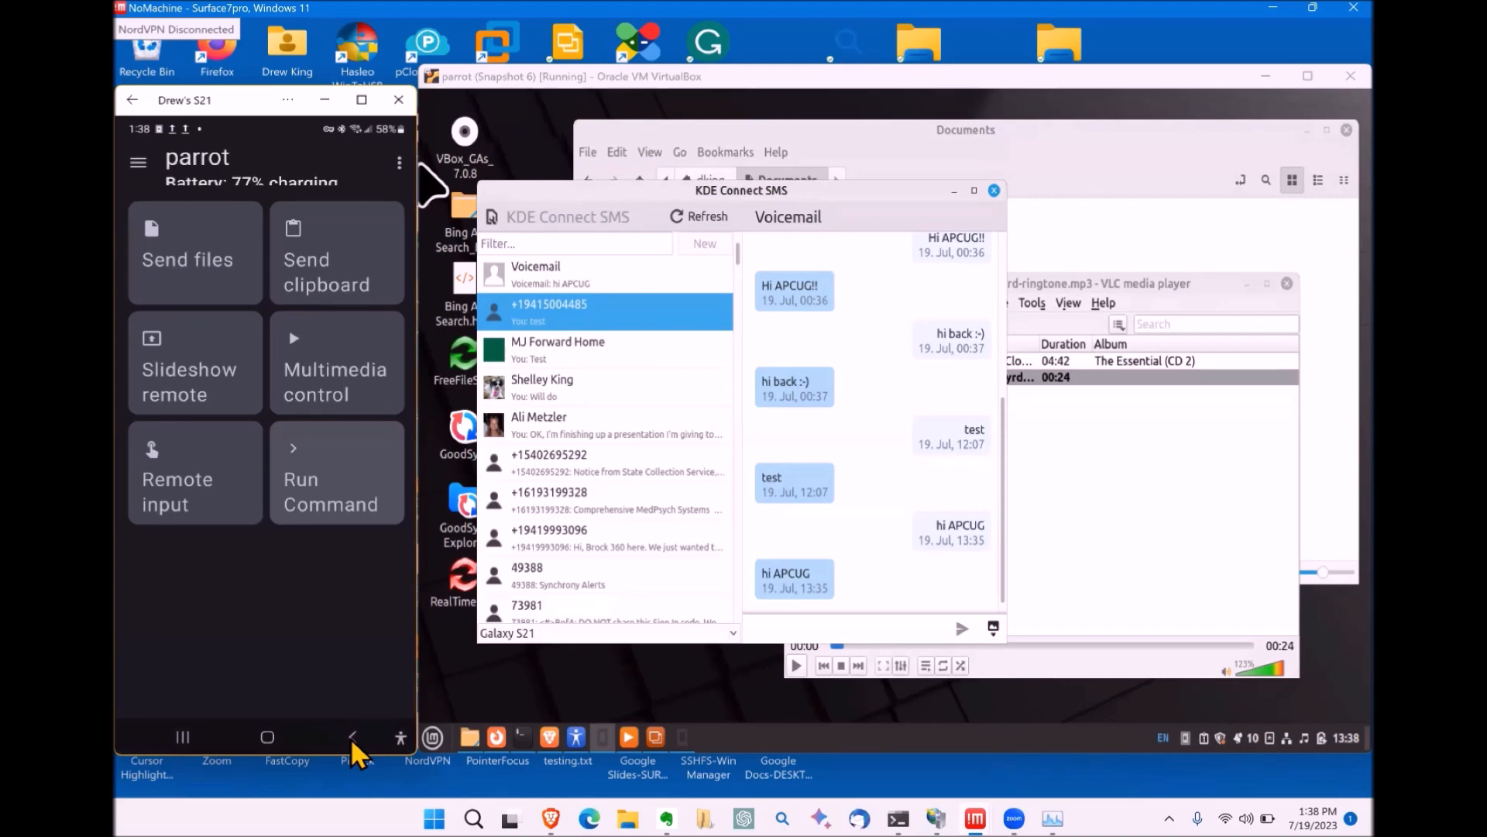
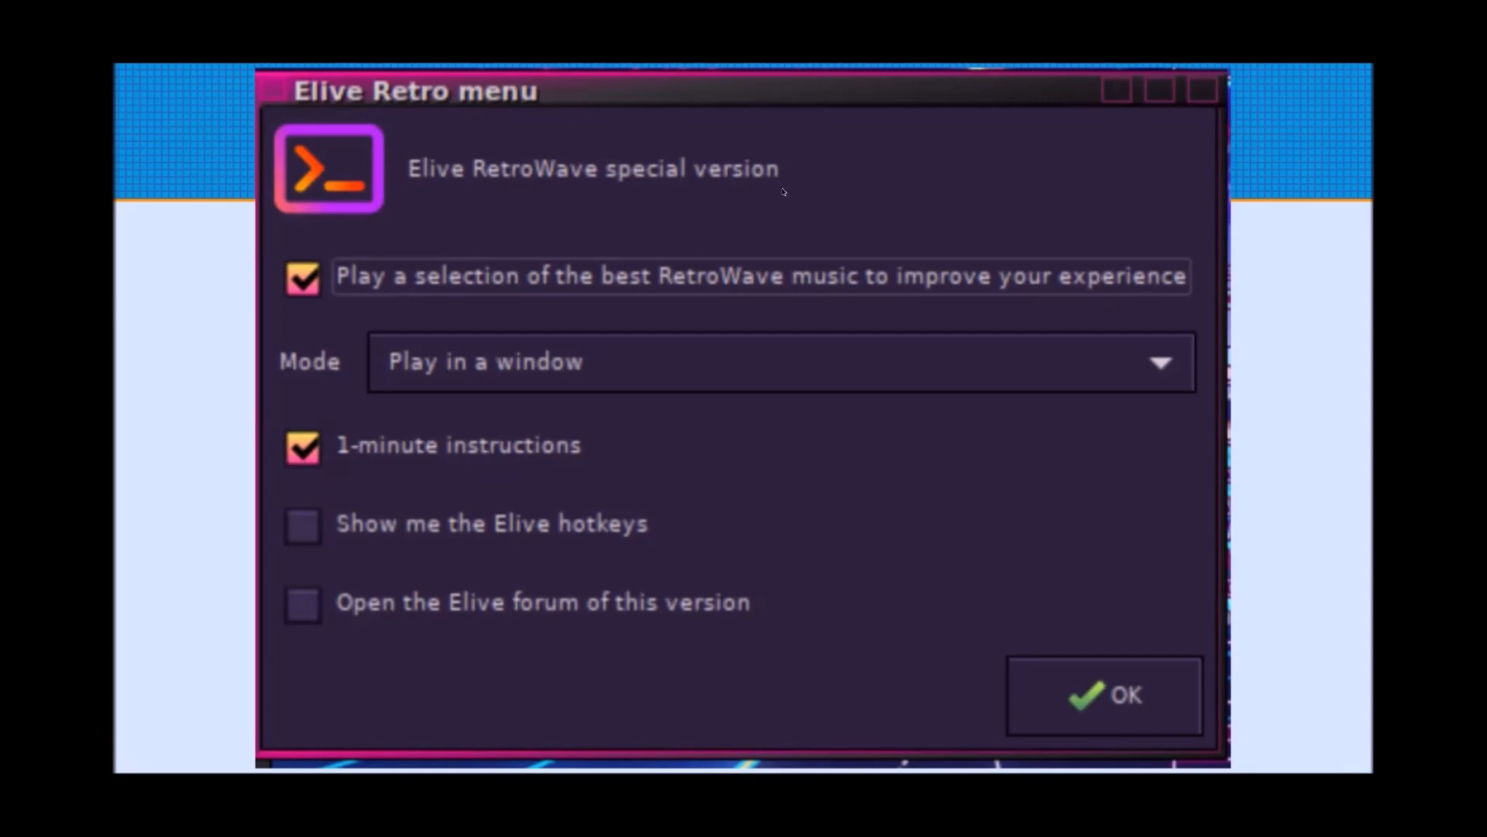
# Step: Continue to the installation stage so the progress bar runs and the donation question appears
pyautogui.click(667, 221)
pyautogui.click(1076, 263)
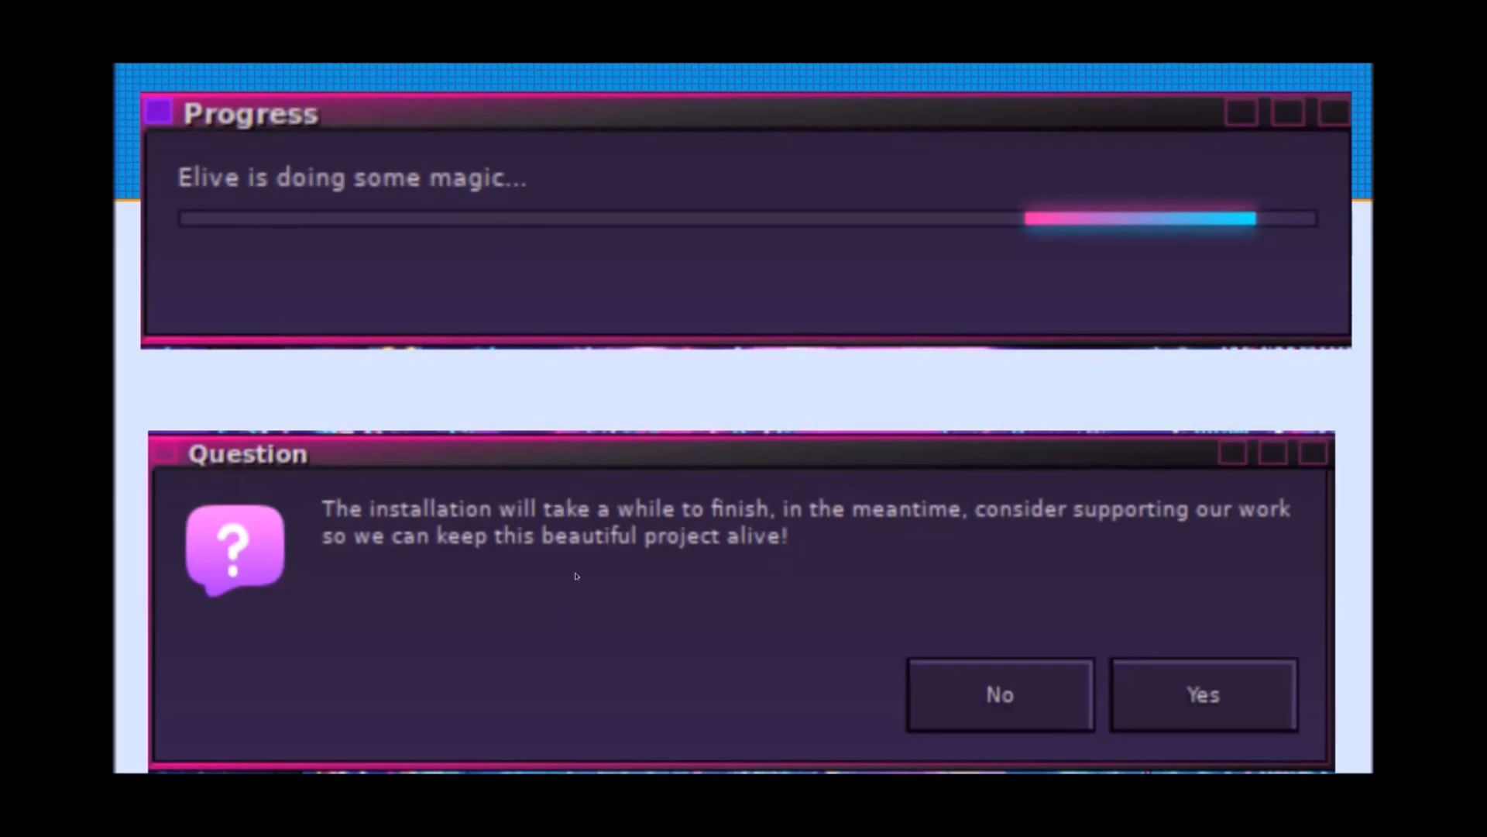
# Step: Get past the donation prompt to the hostname dialog proposing Elive-spaceship
pyautogui.press('Right')
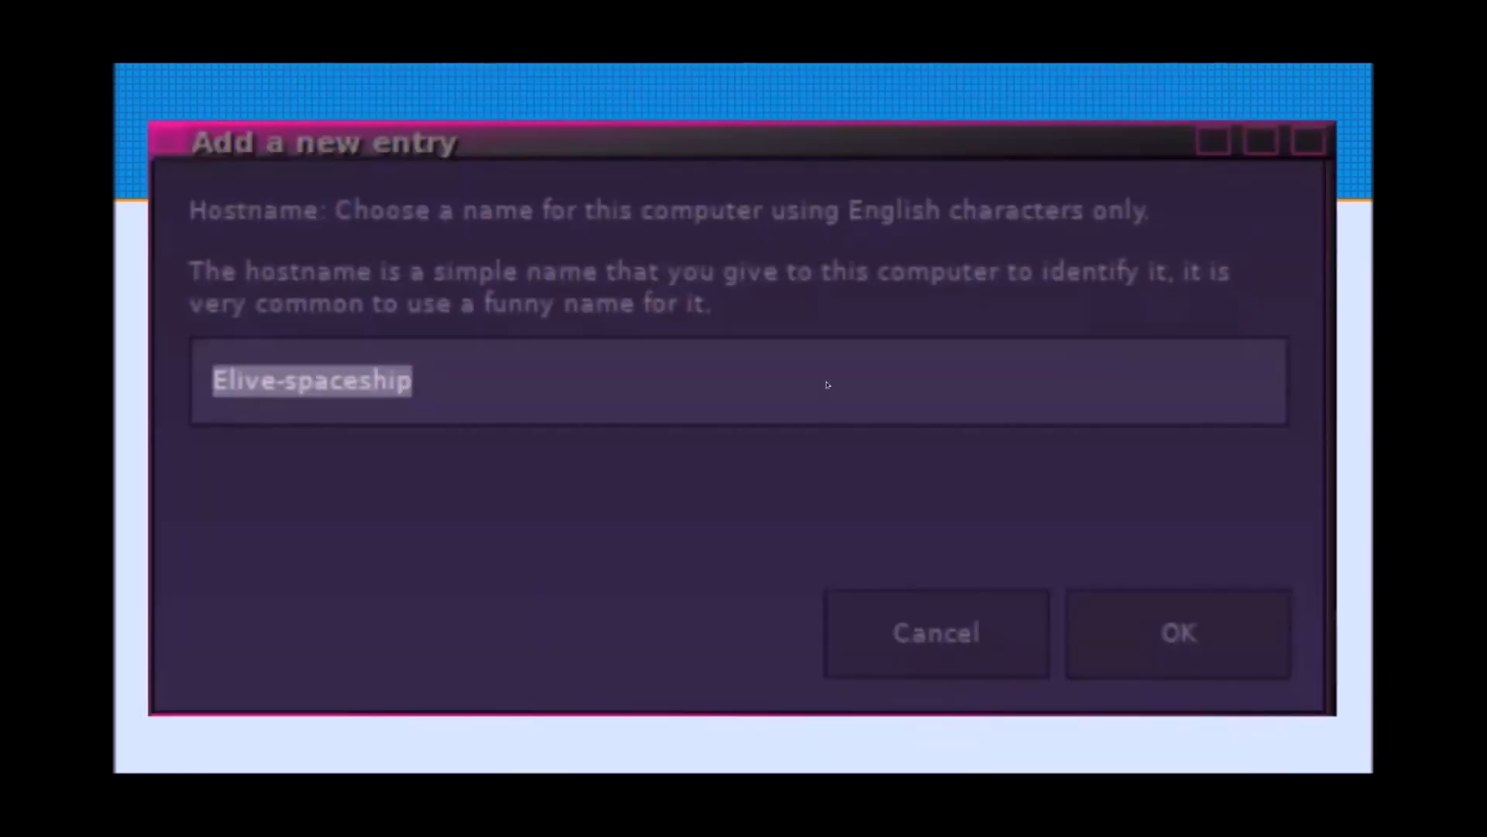
# Step: Confirm Elive-spaceship as the hostname to reach the features checklist with SSH and SYSTEMD
pyautogui.press('Return')
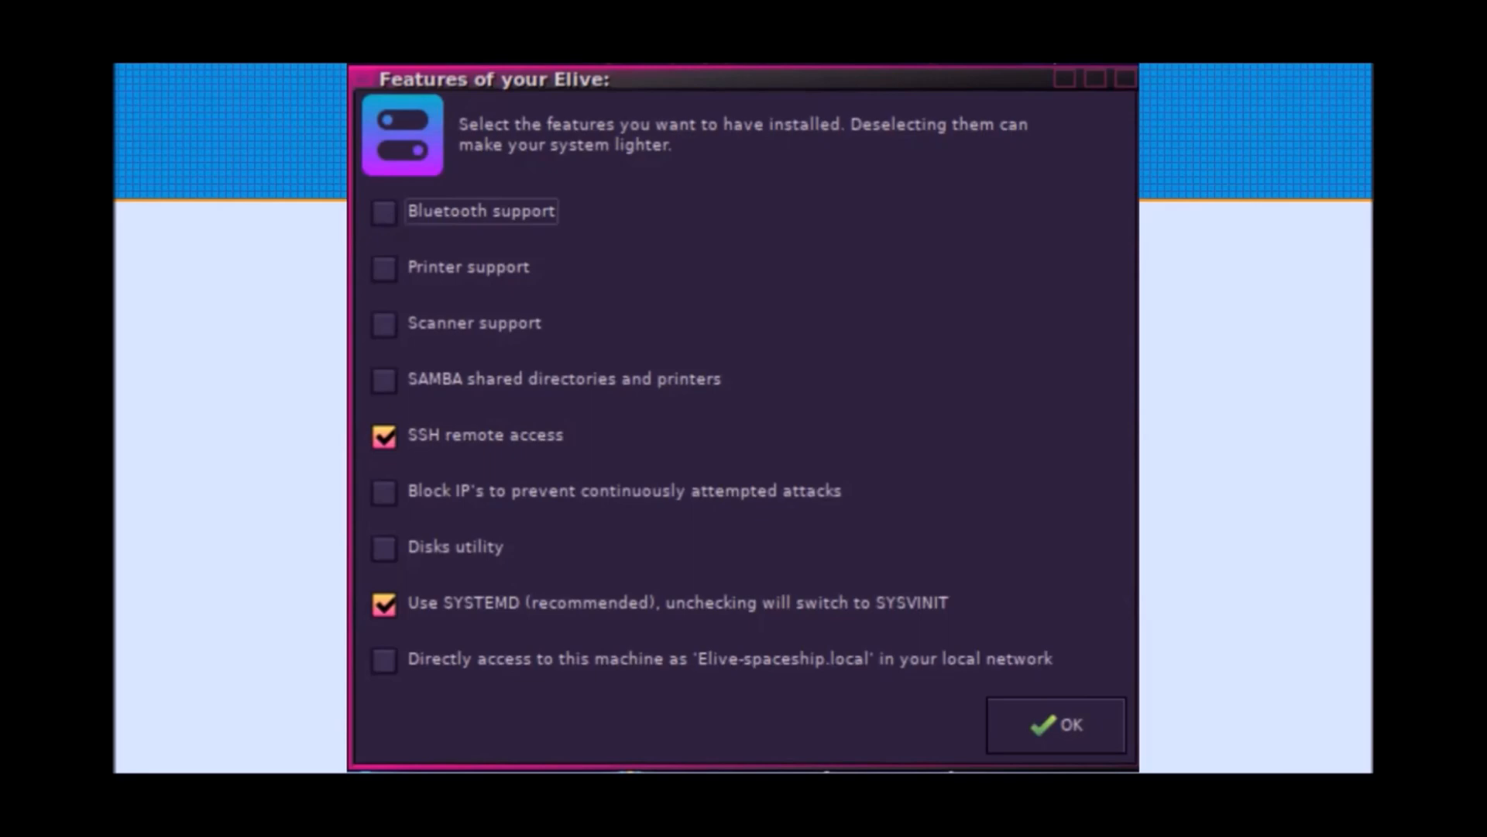
# Step: Leave the desktop customization options unticked and continue to the Non-Free software list
pyautogui.click(1240, 264)
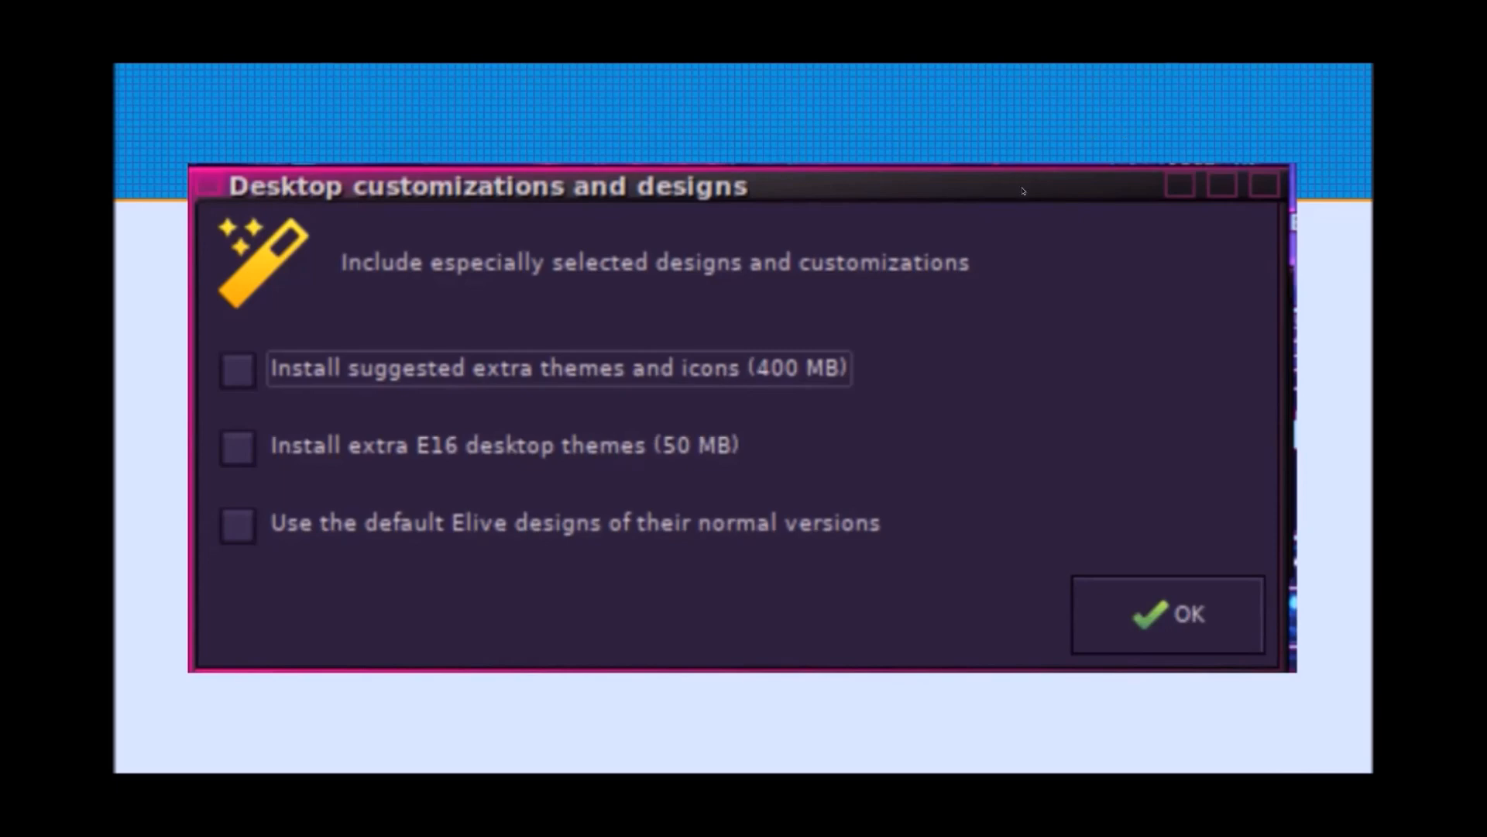
pyautogui.press('Right')
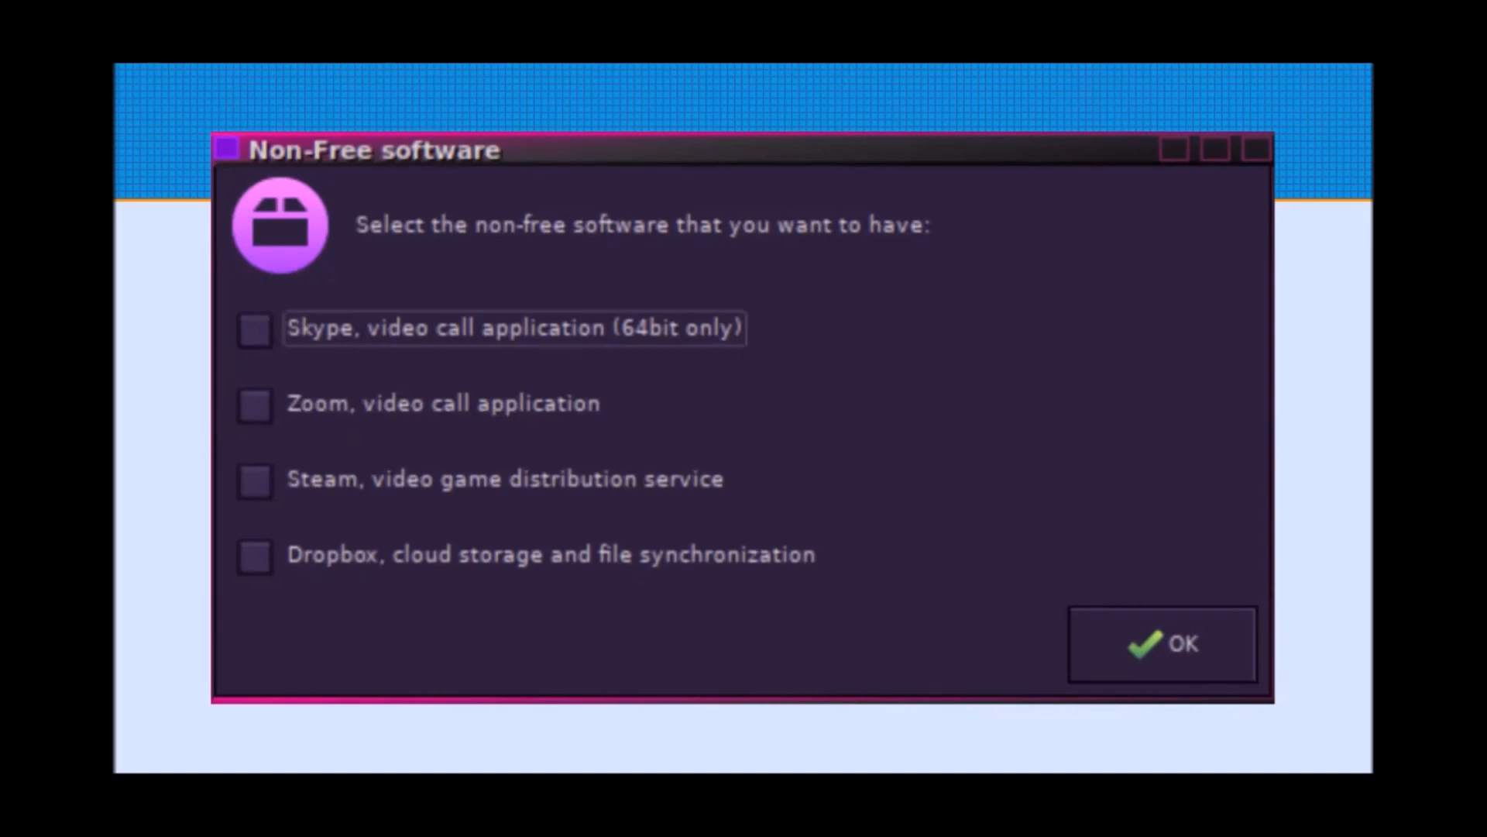
# Step: Advance past the Non-Free software and terminal screens, then dismiss the congratulations message
pyautogui.click(1155, 69)
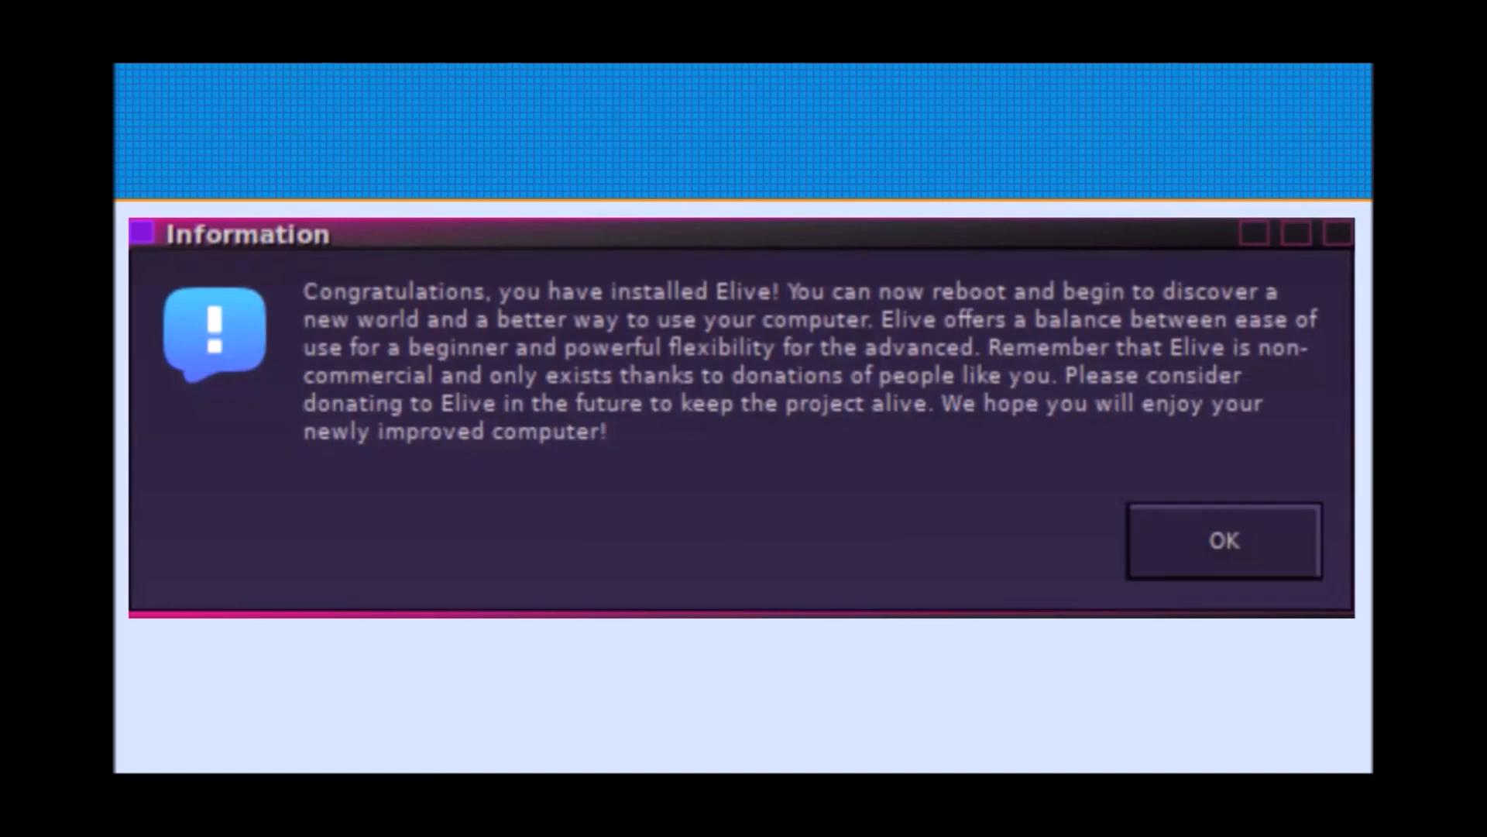
pyautogui.click(326, 354)
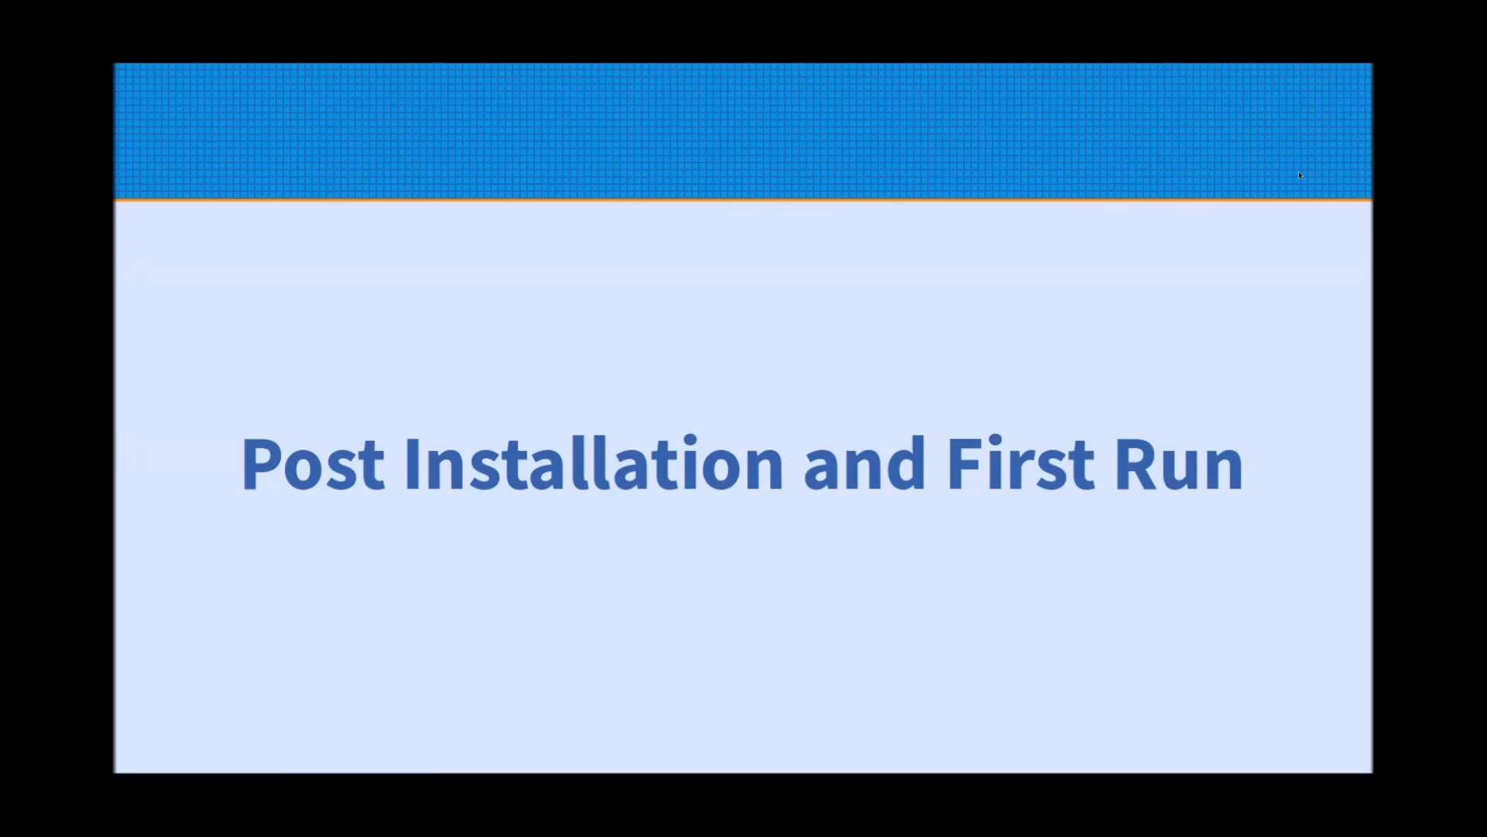
# Step: Exit the full-screen slideshow back to the Impress normal view
pyautogui.press('Escape')
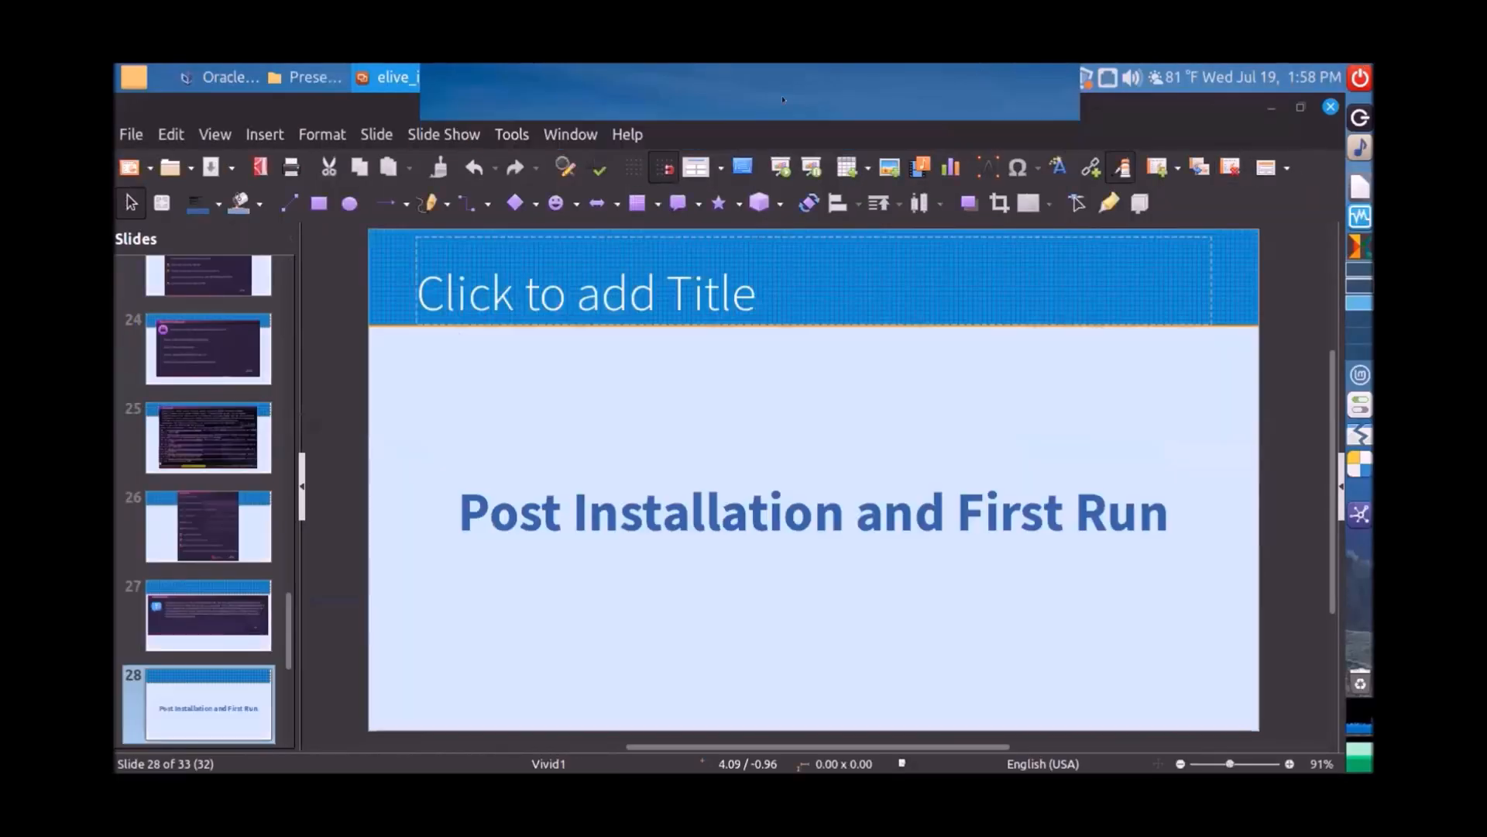
# Step: Bring up VirtualBox Manager and start the elive virtual machine
pyautogui.click(221, 78)
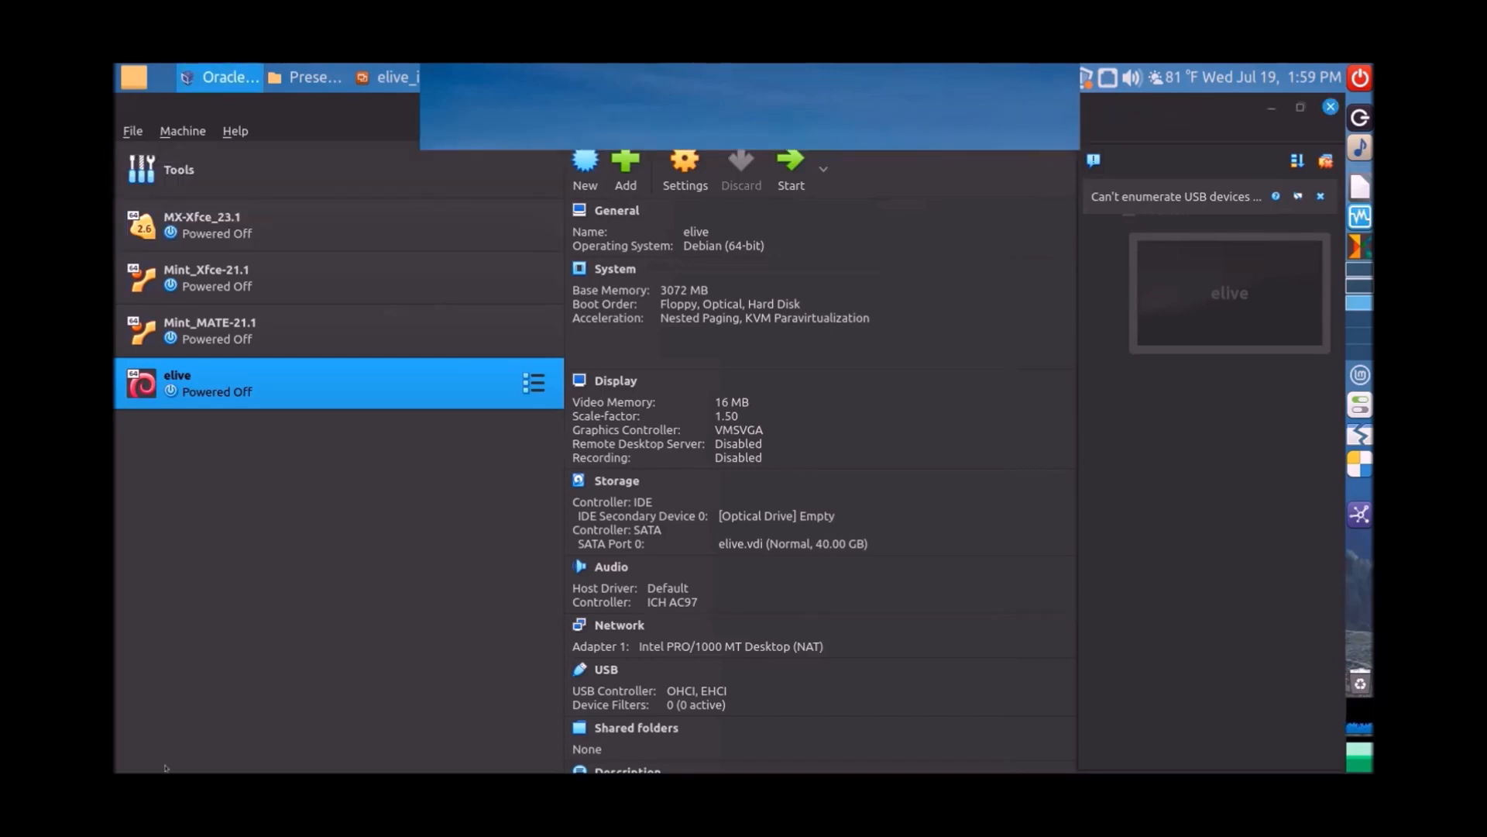
pyautogui.click(781, 149)
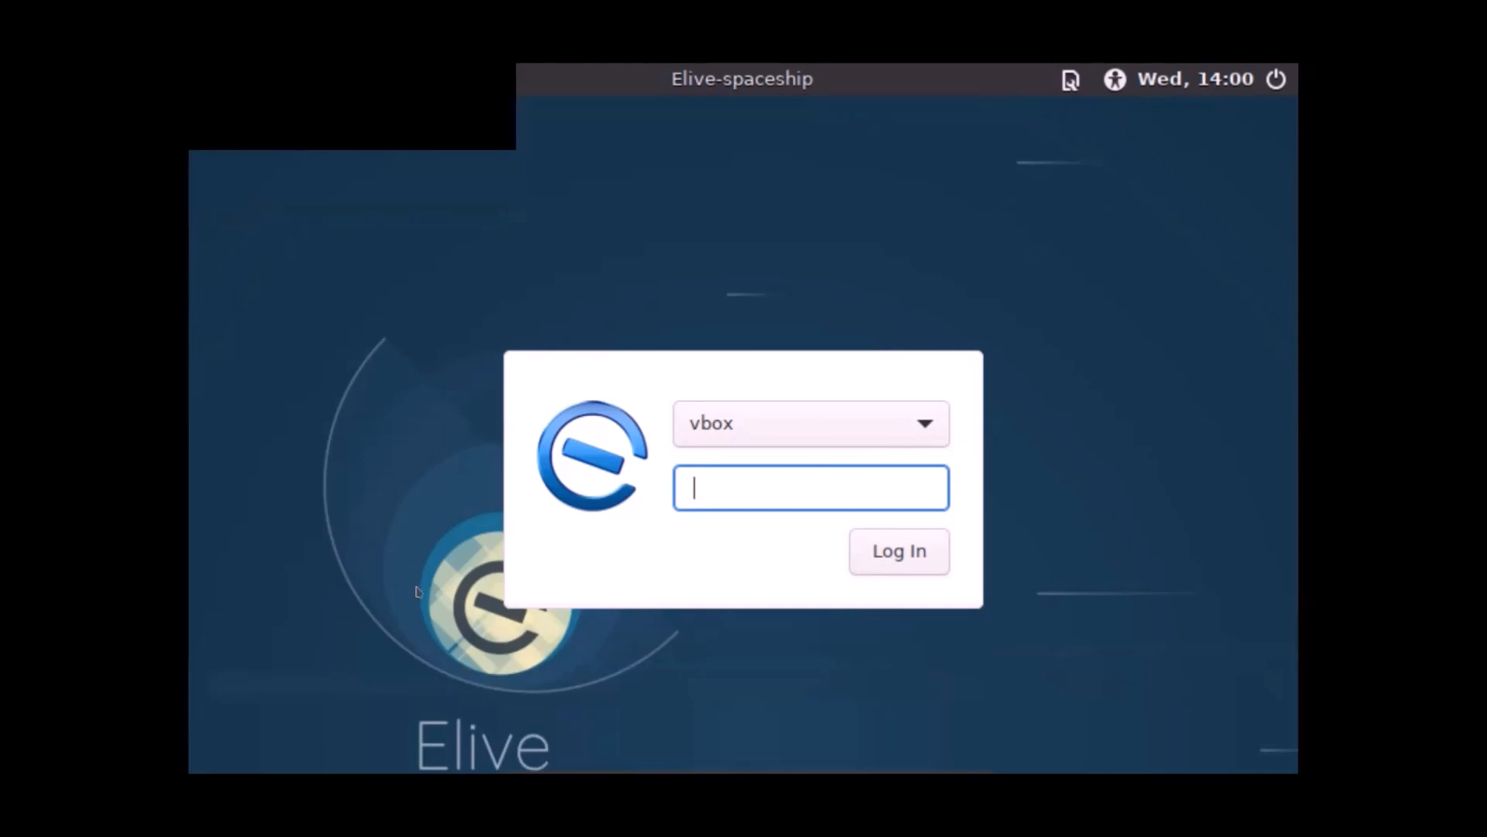
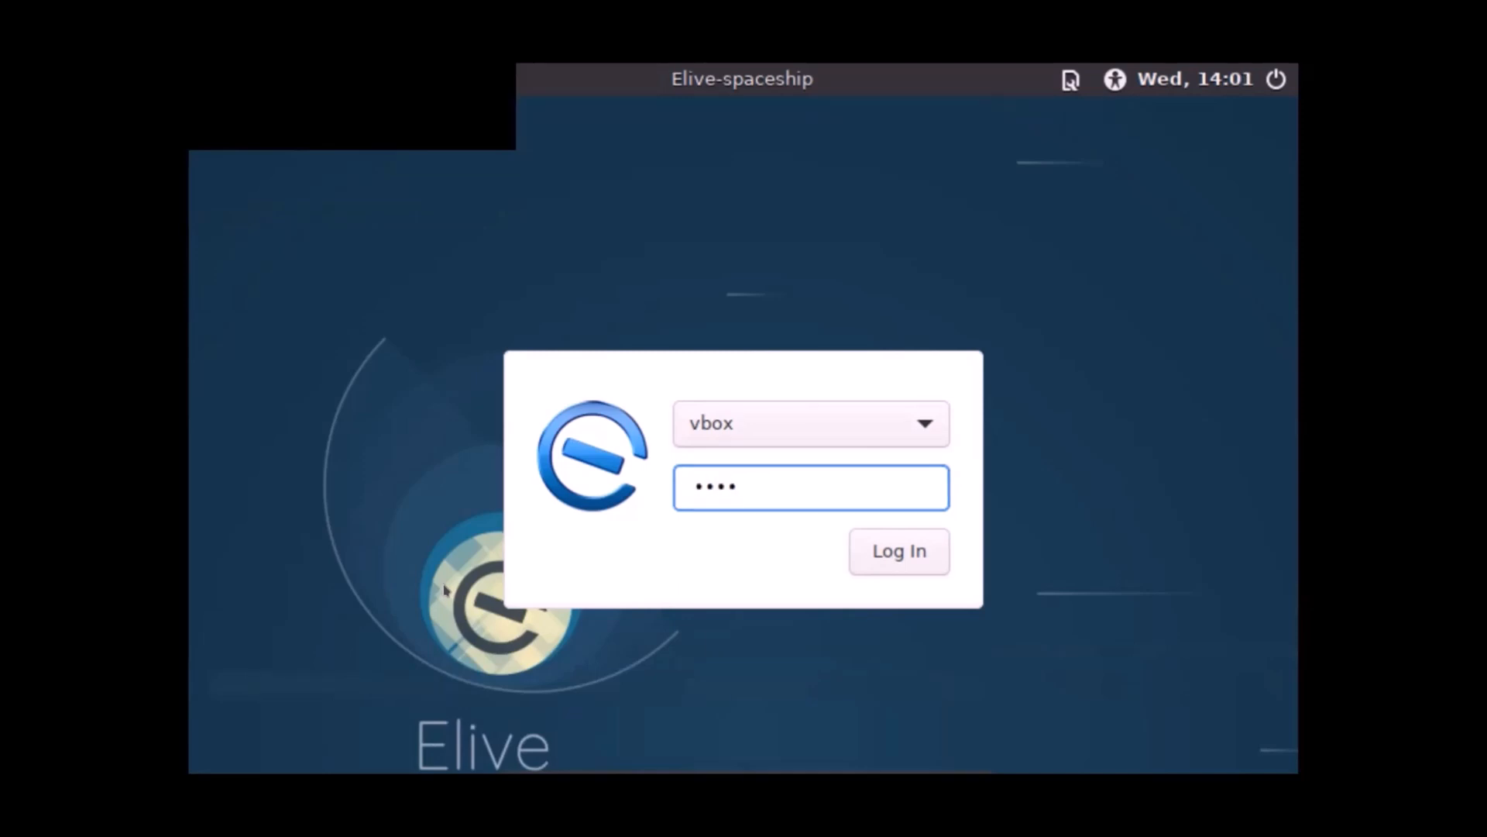
# Step: Enter the account password on the Elive-spaceship login screen and sign in
pyautogui.press('Return')
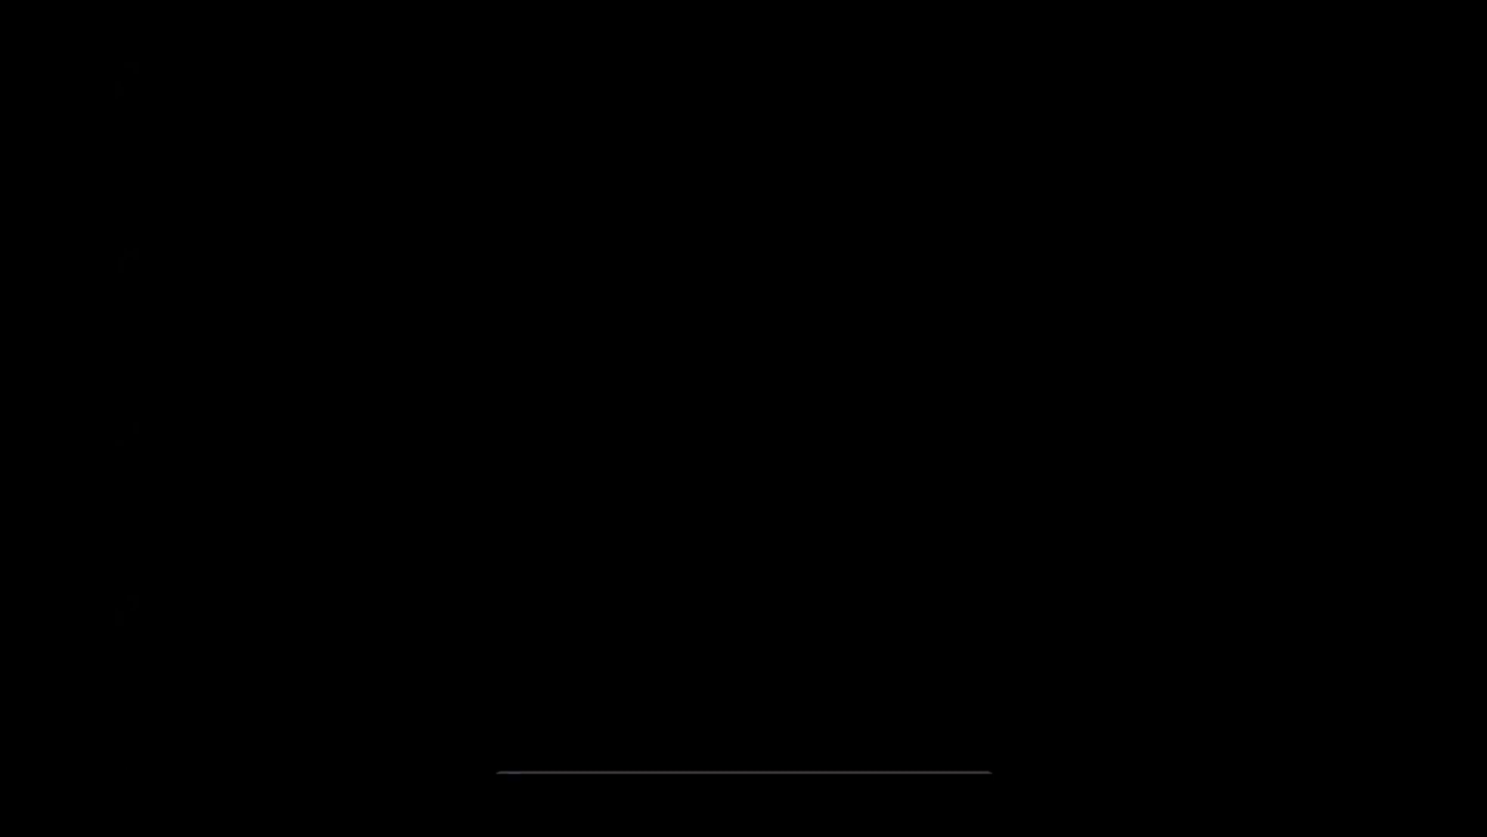
# Step: Take the Elive VM out of full-screen mode via the mini-toolbar's View menu
pyautogui.moveTo(697, 768)
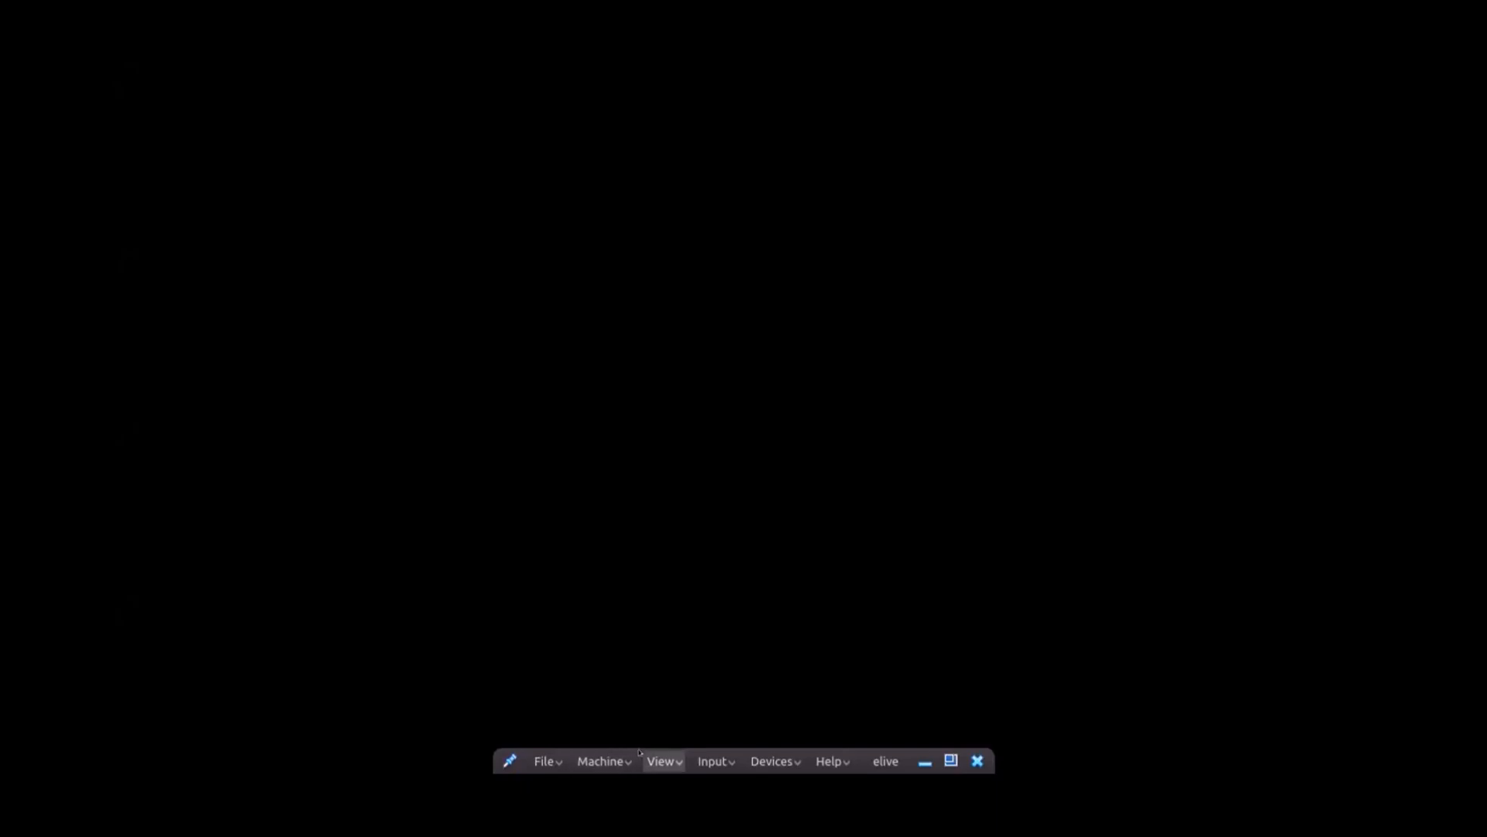
pyautogui.click(660, 761)
pyautogui.click(682, 551)
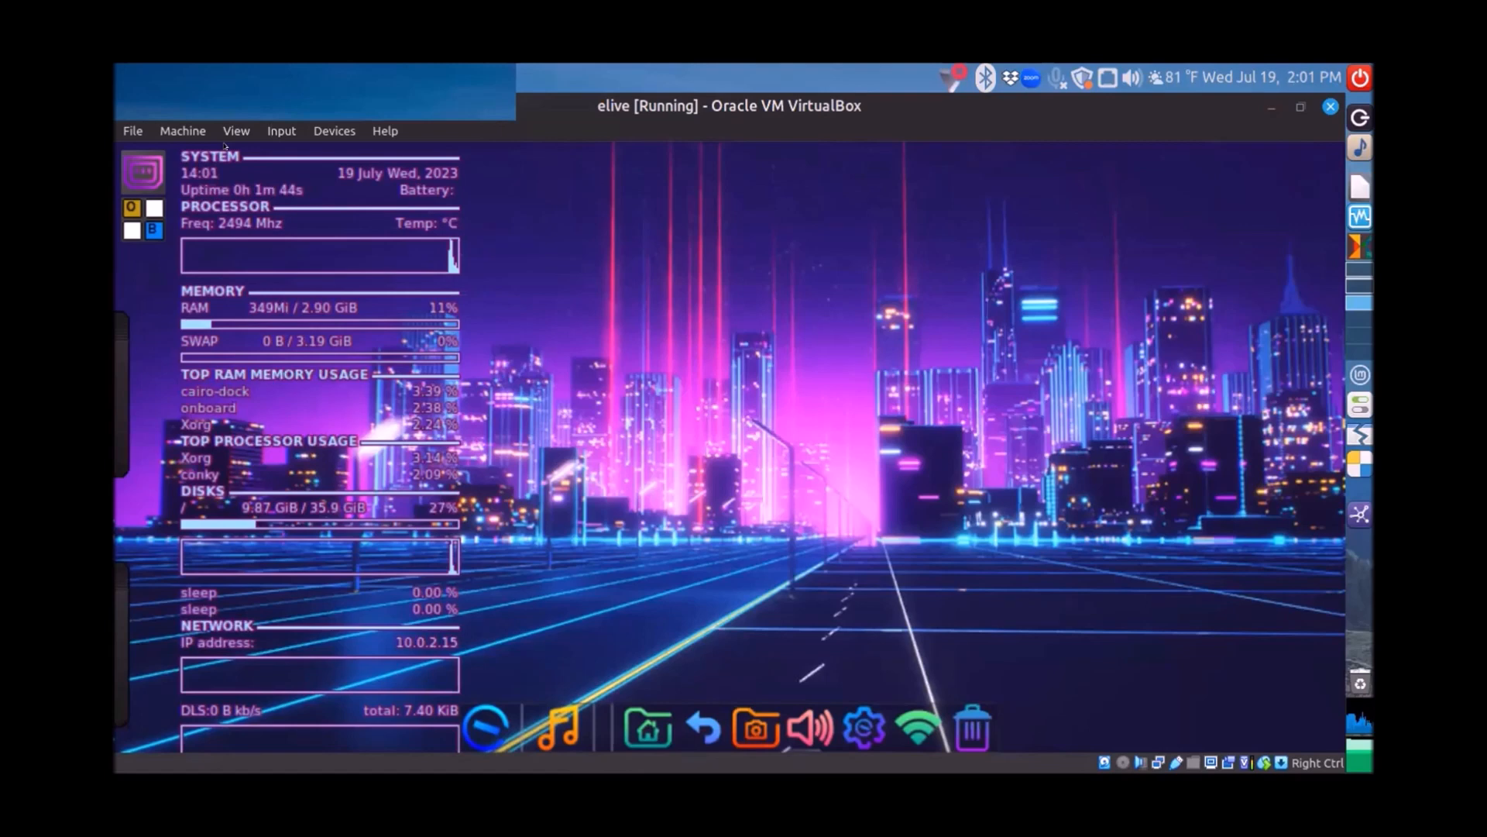
# Step: Move the floating bar aside and switch the Elive VM back to full-screen mode
pyautogui.moveTo(225, 107); pyautogui.dragTo(809, 107)
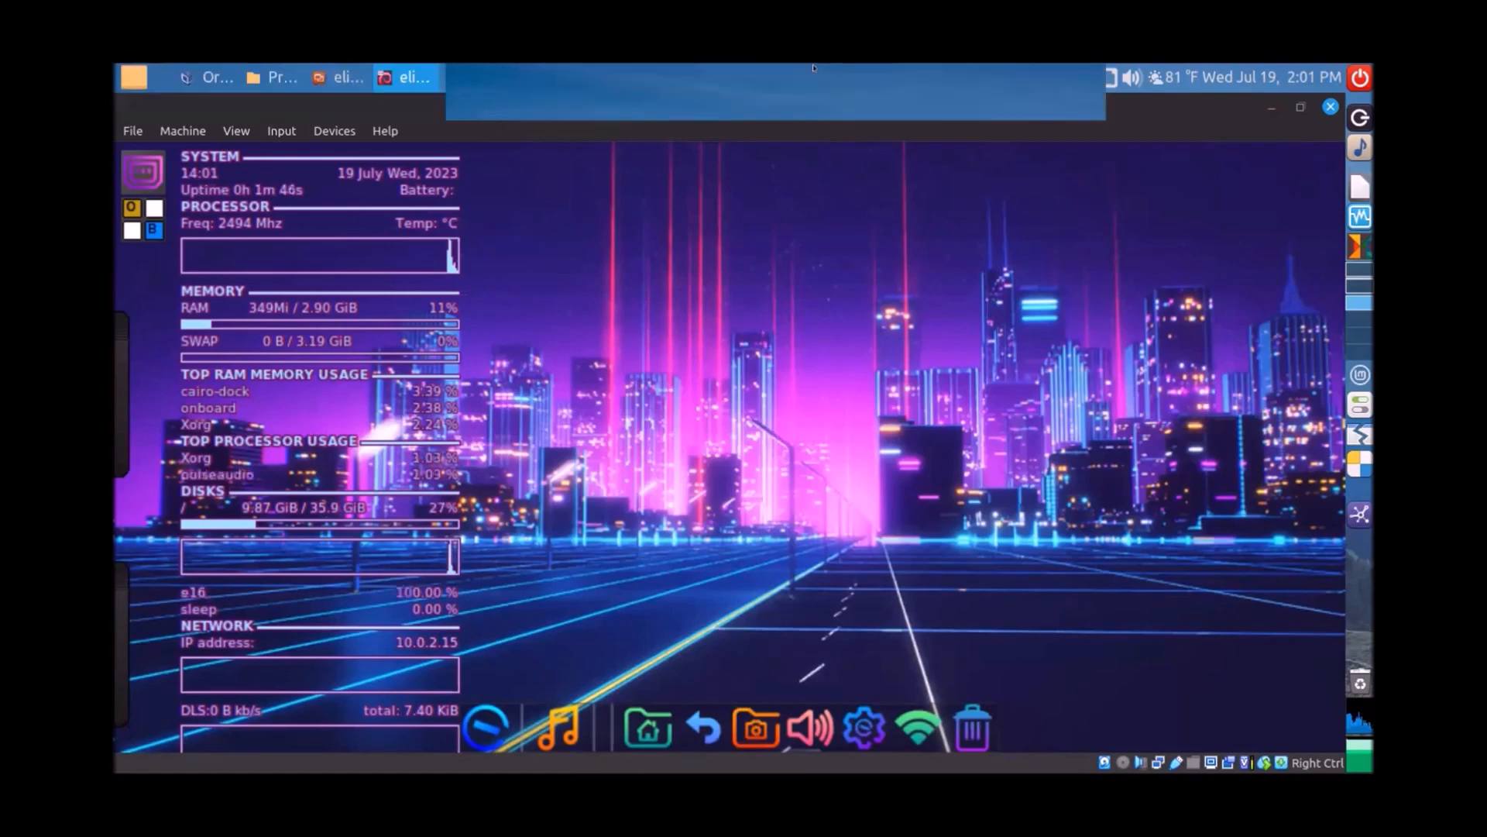
pyautogui.click(235, 130)
pyautogui.click(251, 155)
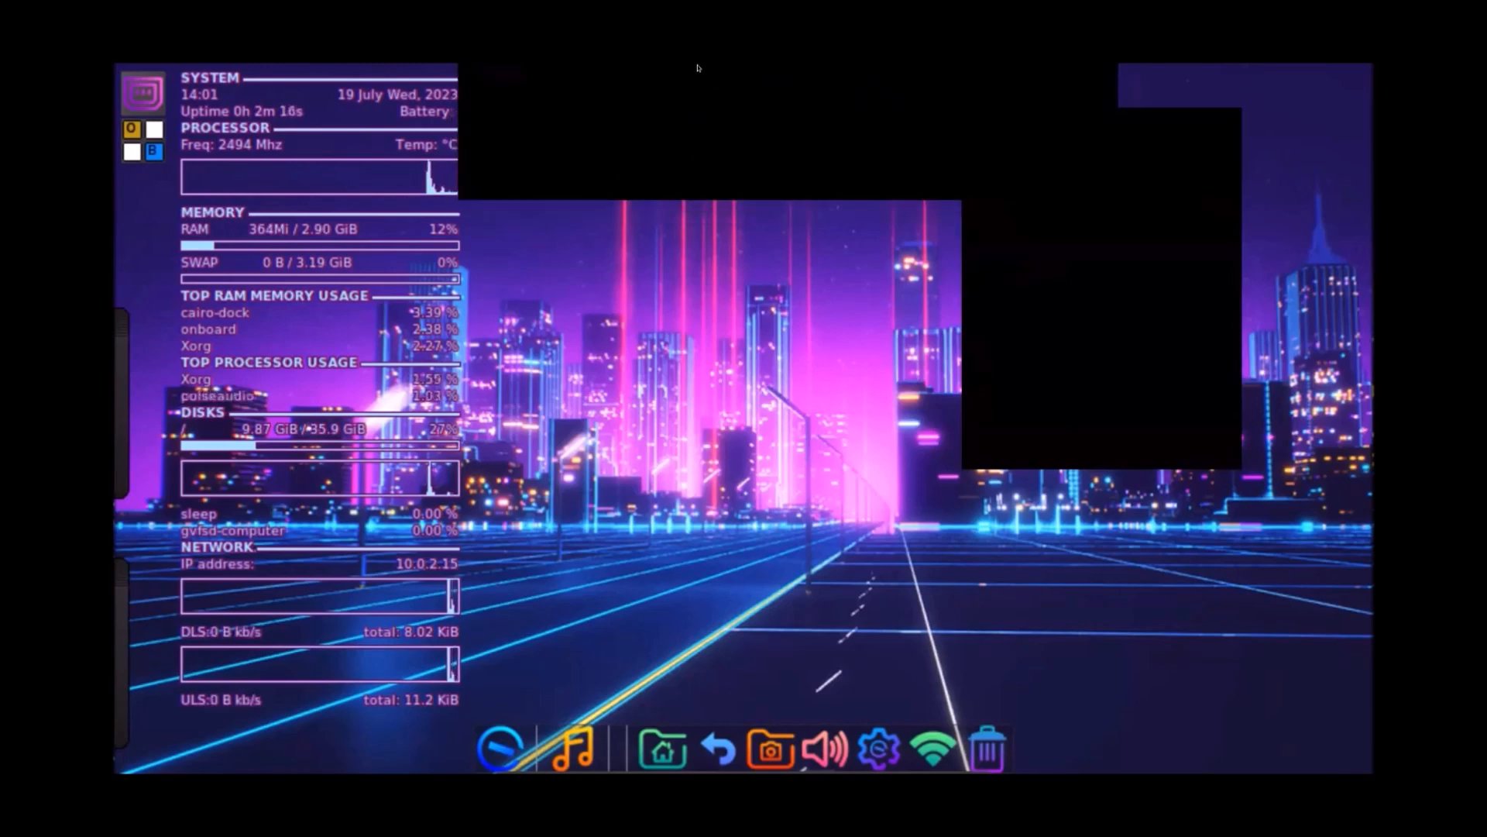
# Step: Briefly open and close the Elive menu, then preview the wallpaper workspaces in the left-edge pager
pyautogui.click(1144, 309)
pyautogui.click(1202, 189)
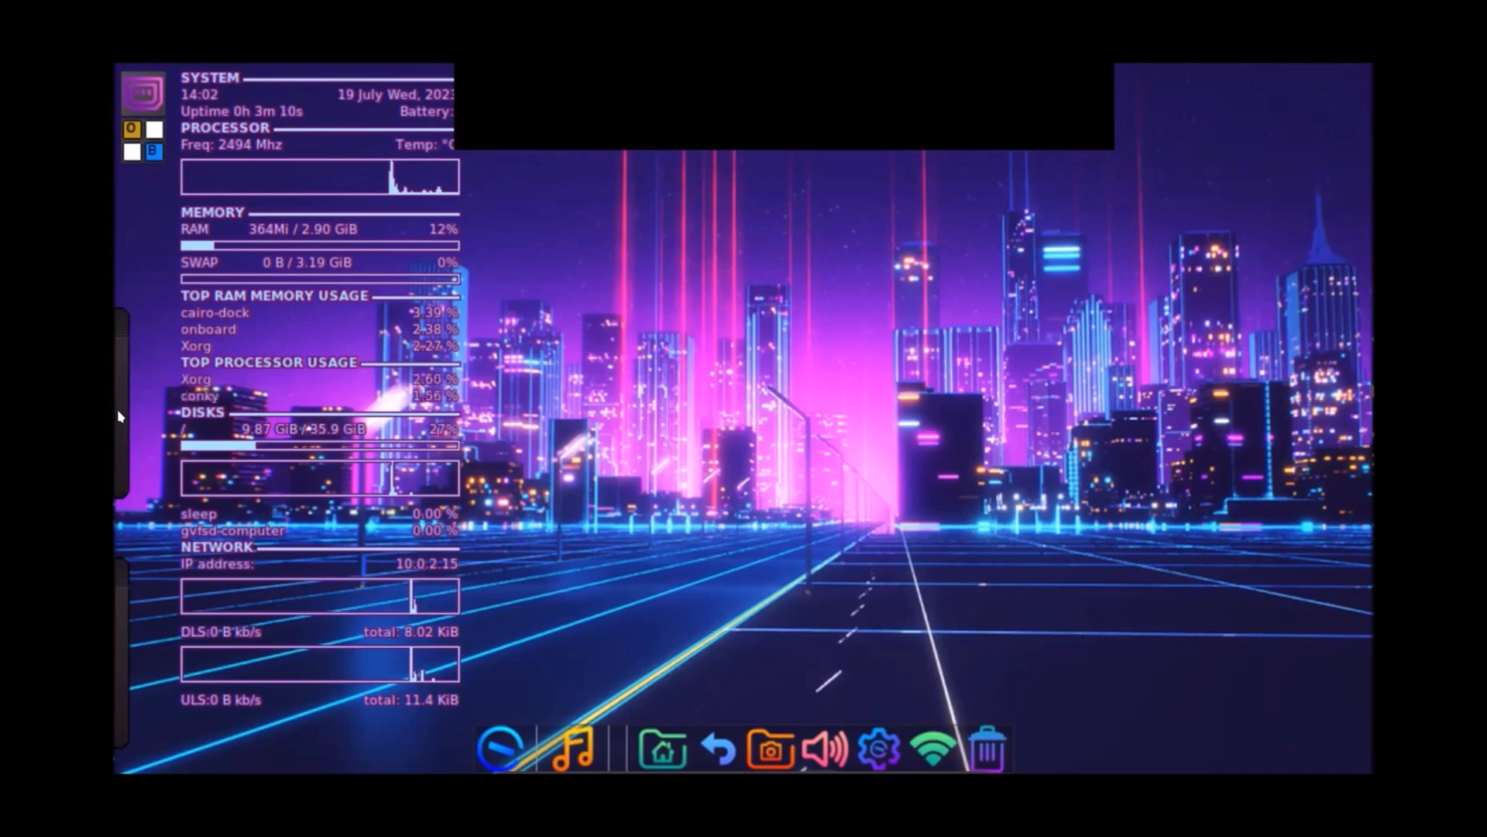
pyautogui.moveTo(118, 409)
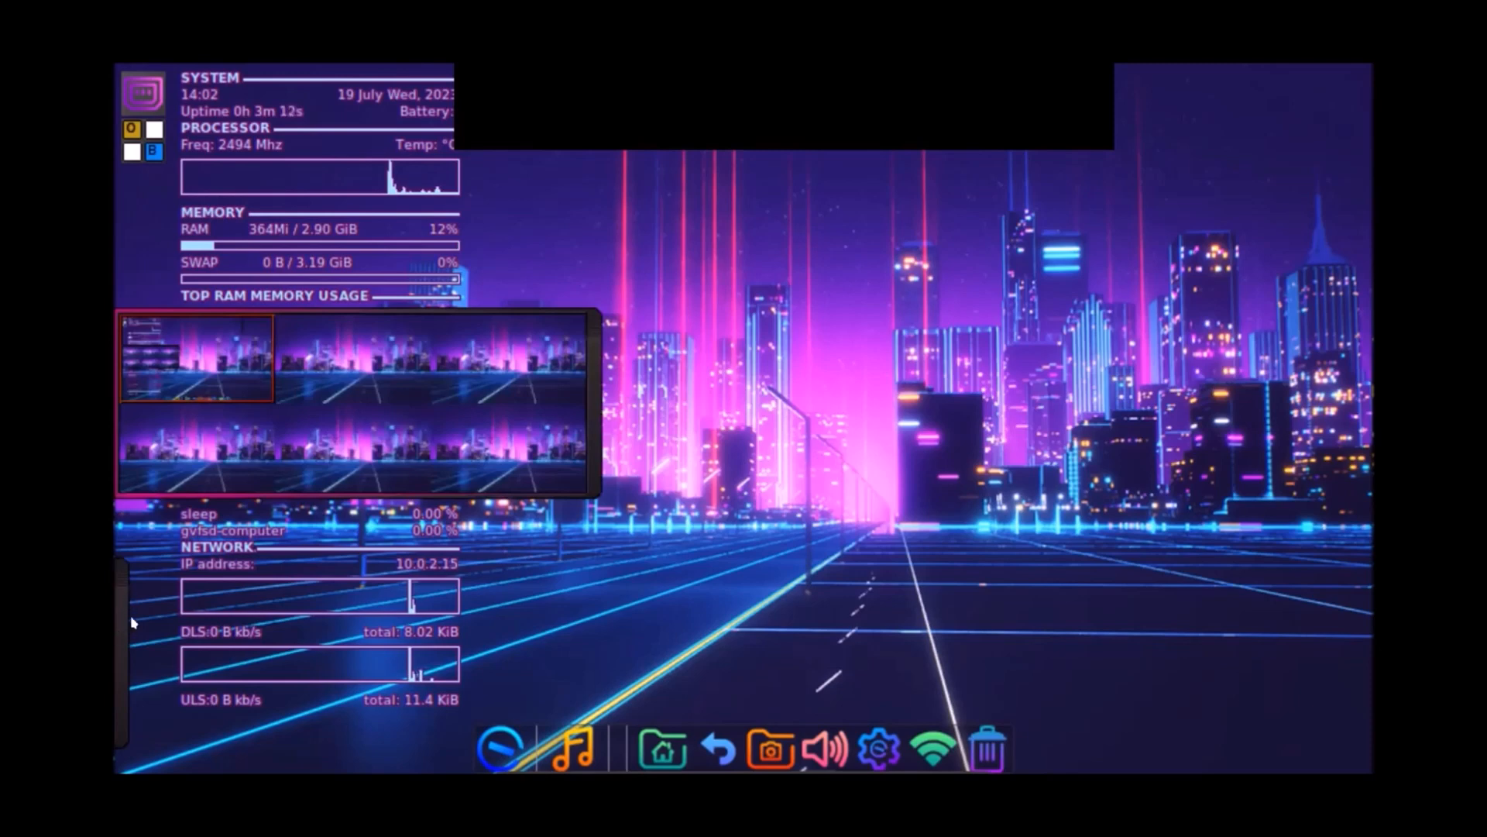
pyautogui.moveTo(118, 631)
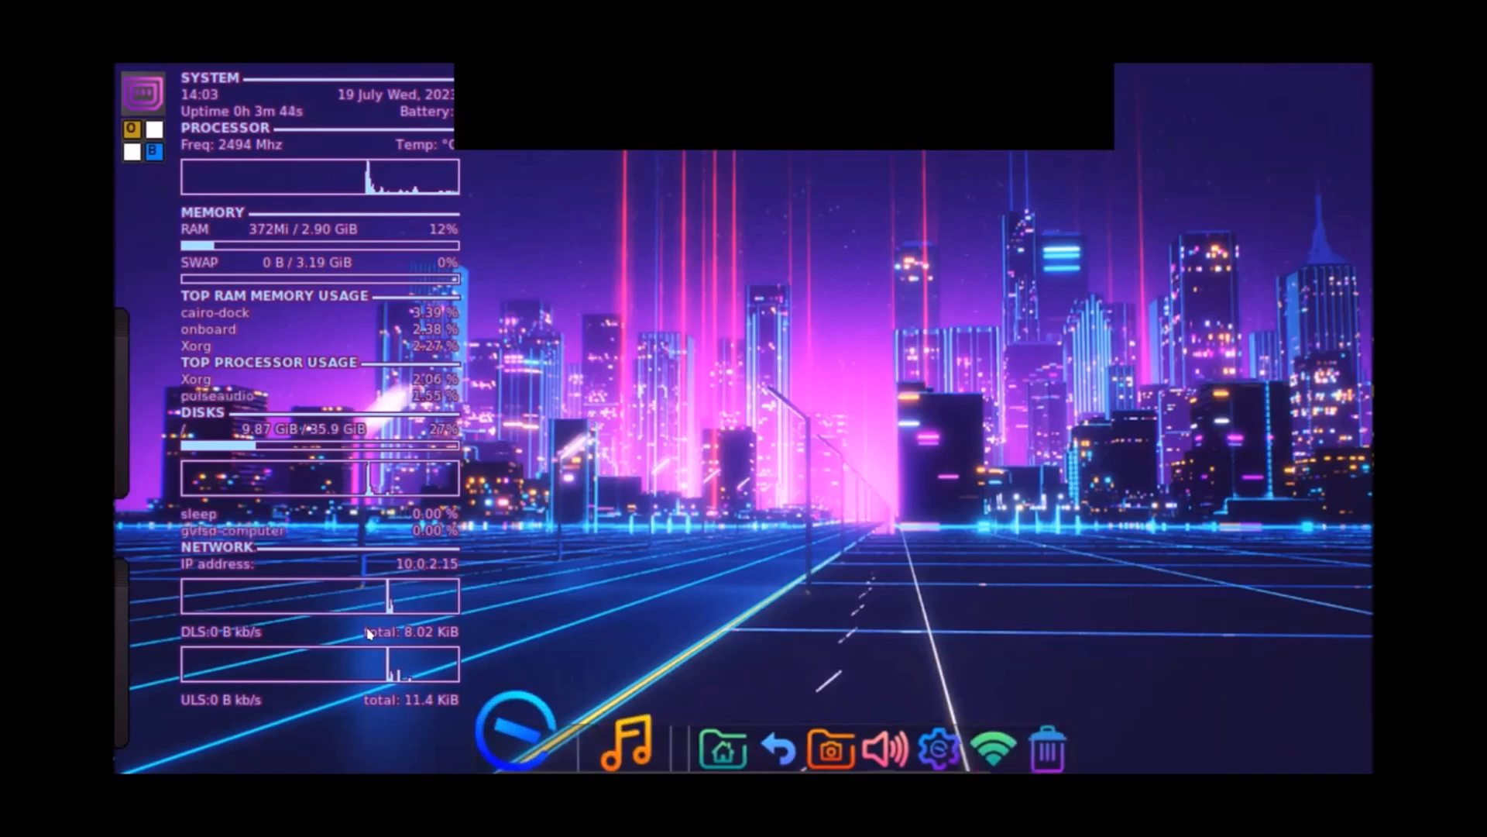
# Step: Open the Applications Menu from the dock, browse the Accessories and Internet submenus, then close it
pyautogui.click(487, 712)
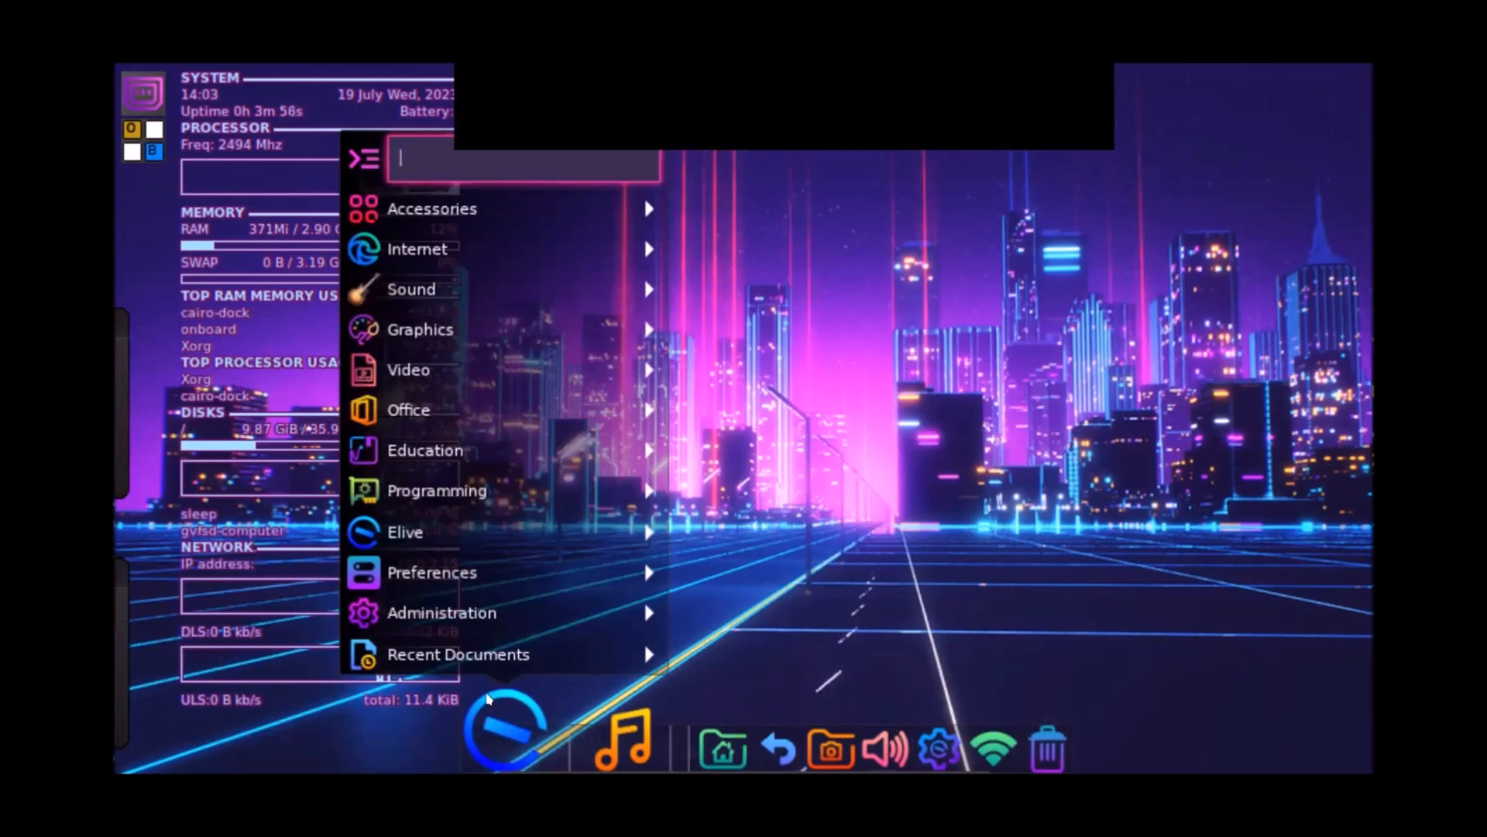
pyautogui.moveTo(403, 209)
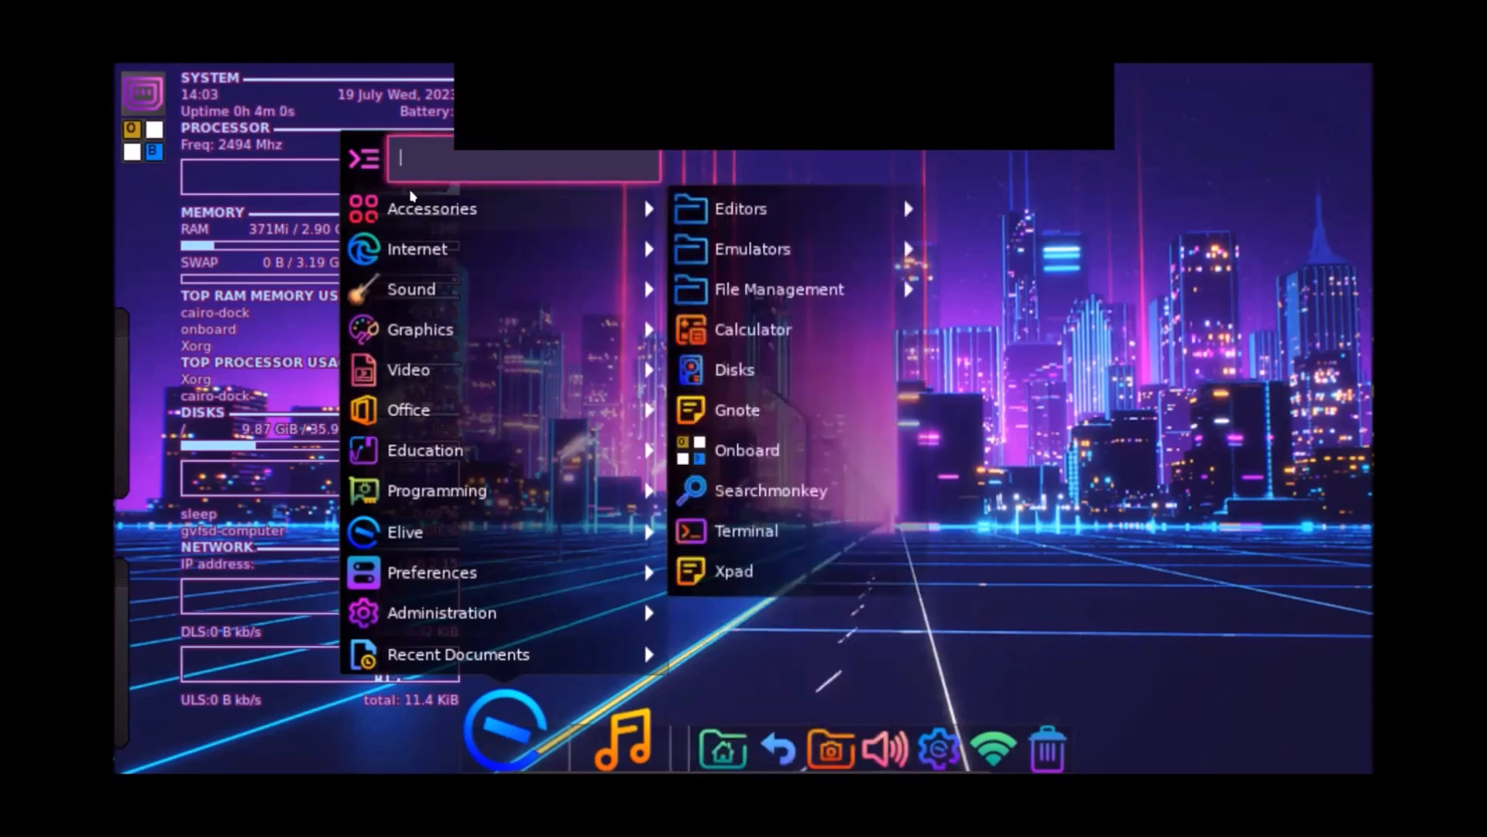
pyautogui.moveTo(401, 249)
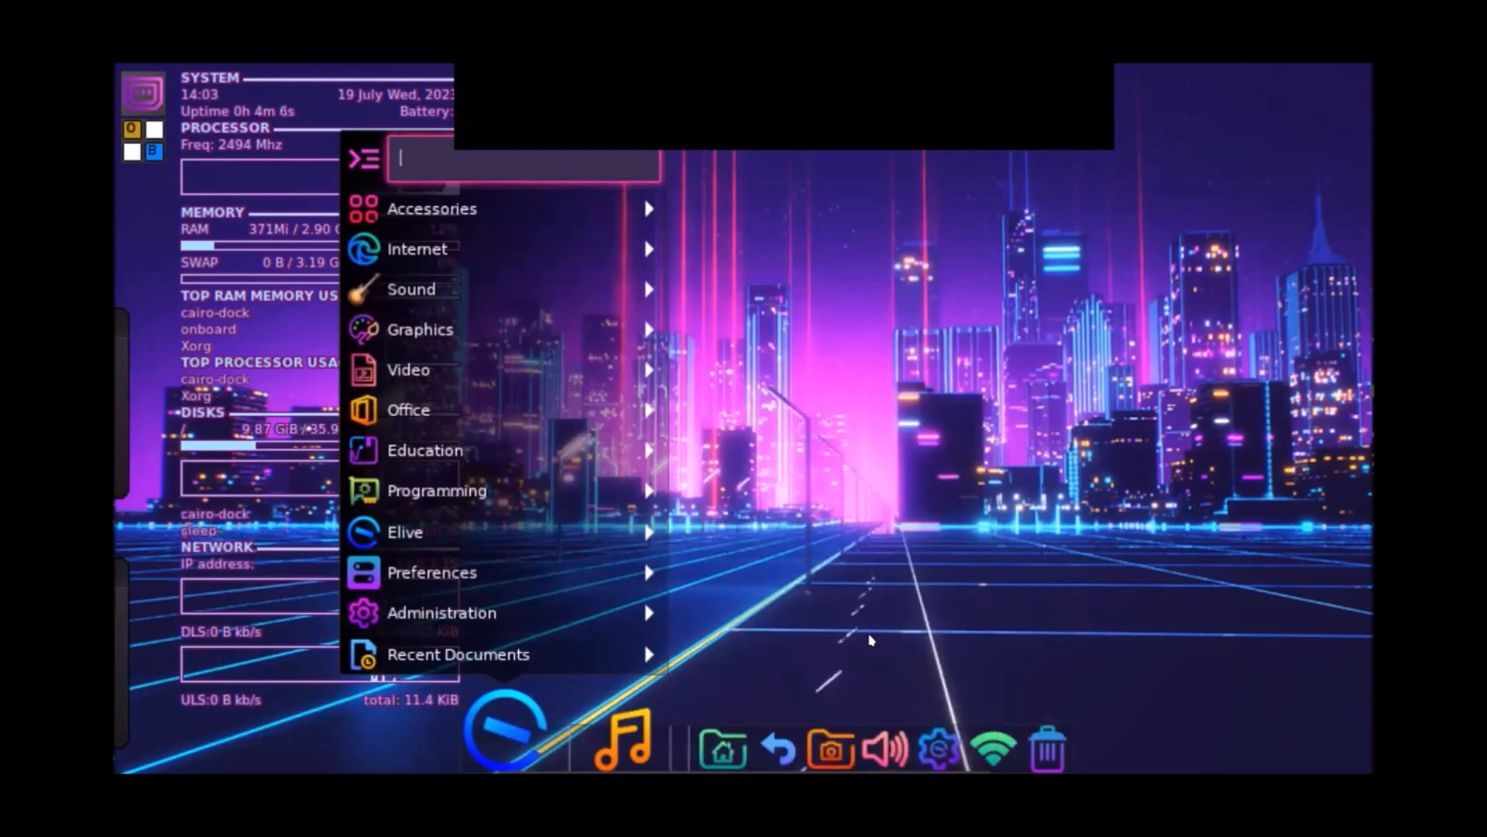
pyautogui.click(890, 576)
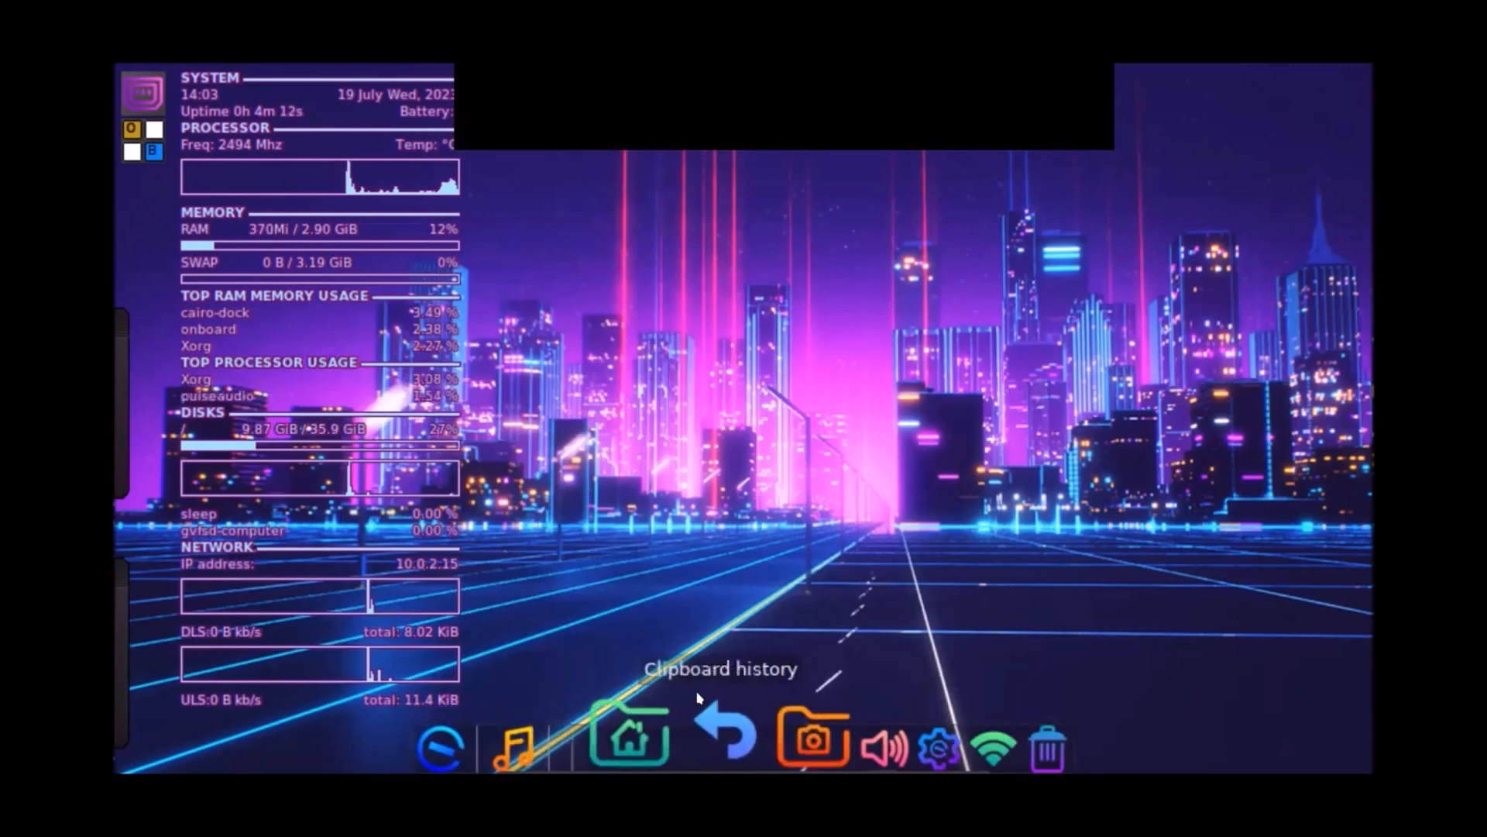
pyautogui.moveTo(665, 728)
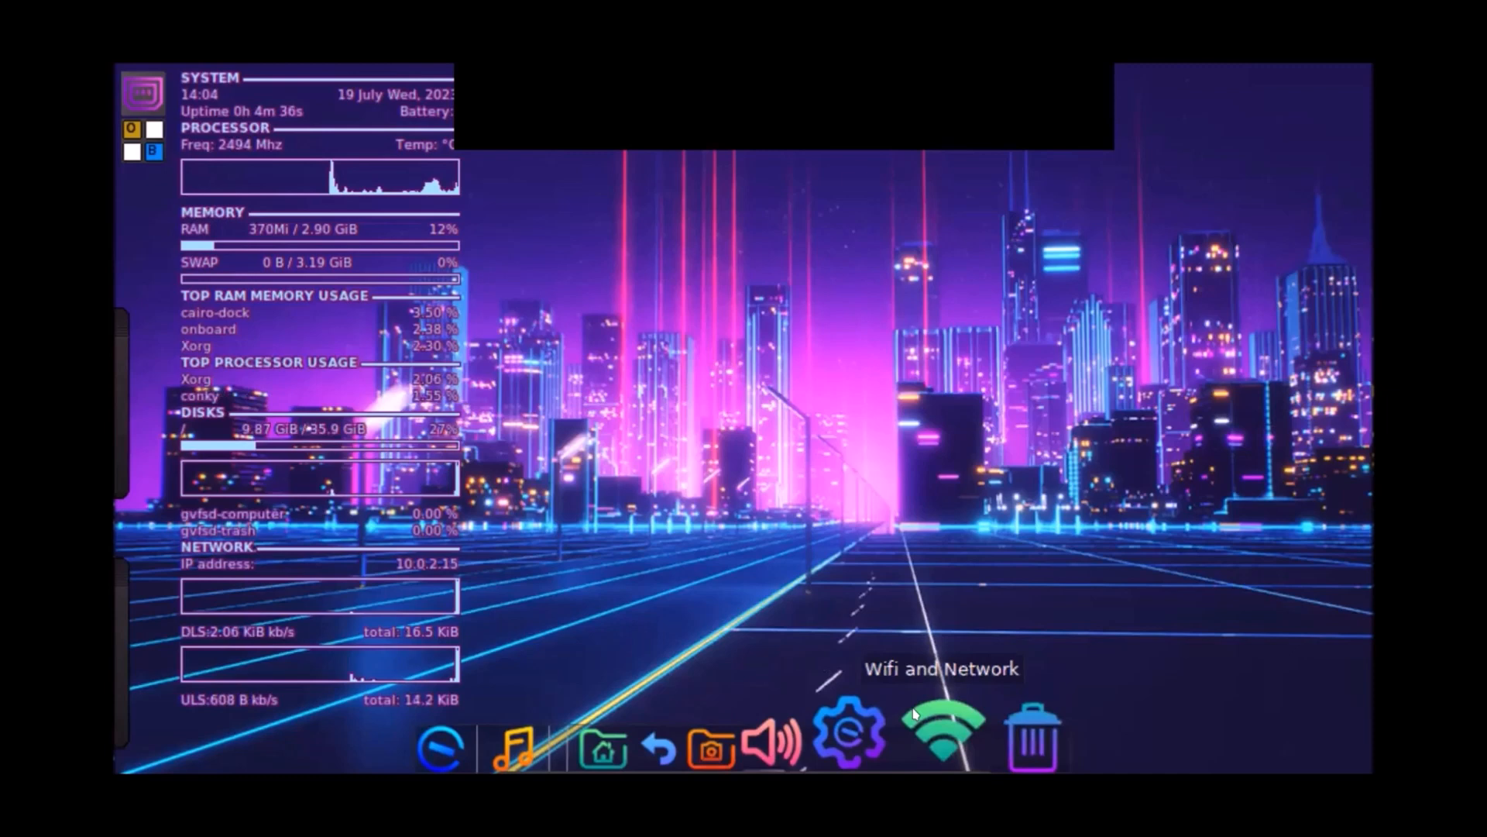
pyautogui.click(874, 724)
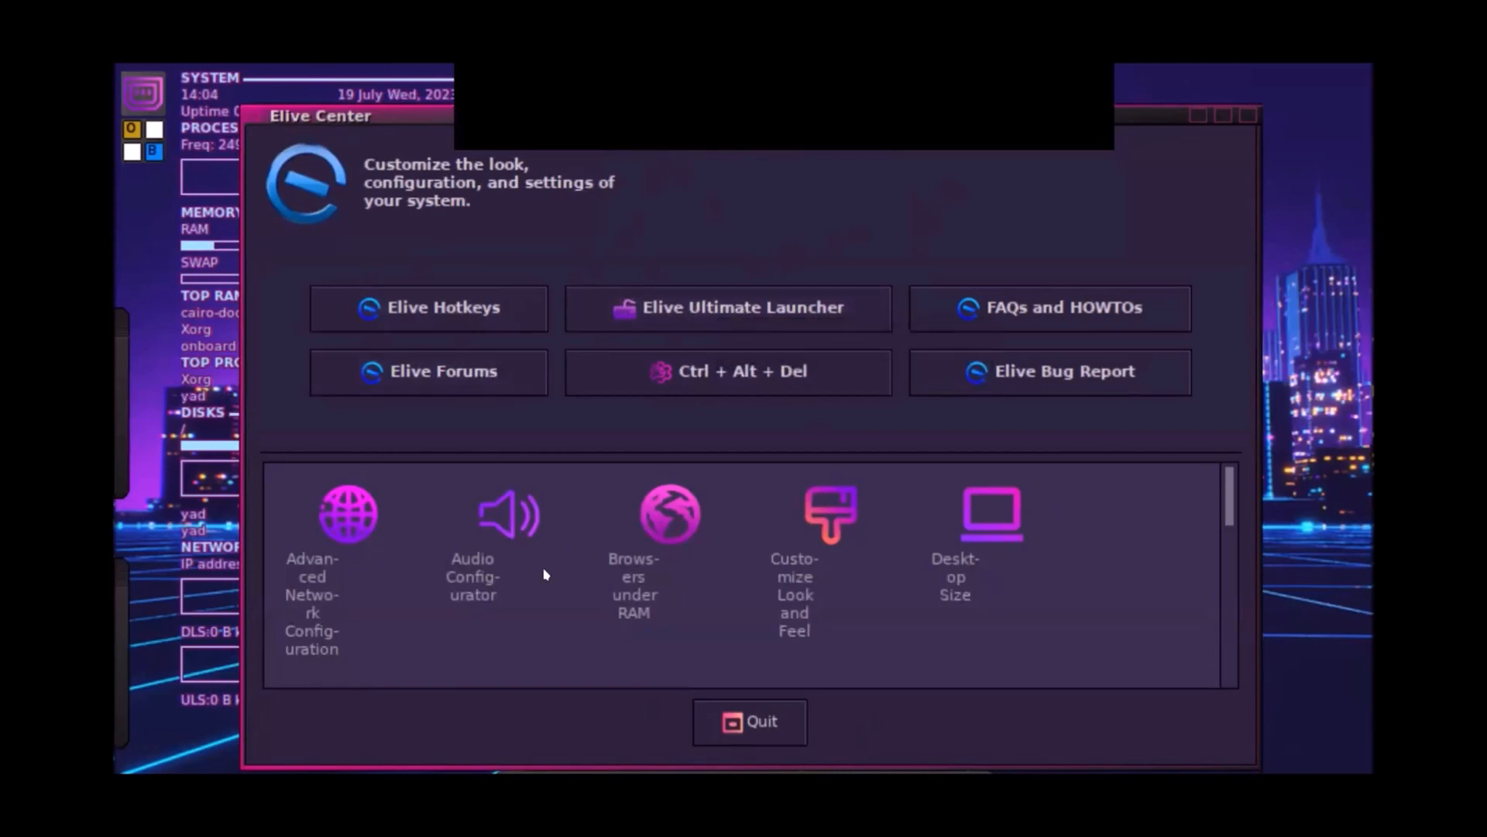
pyautogui.click(1245, 117)
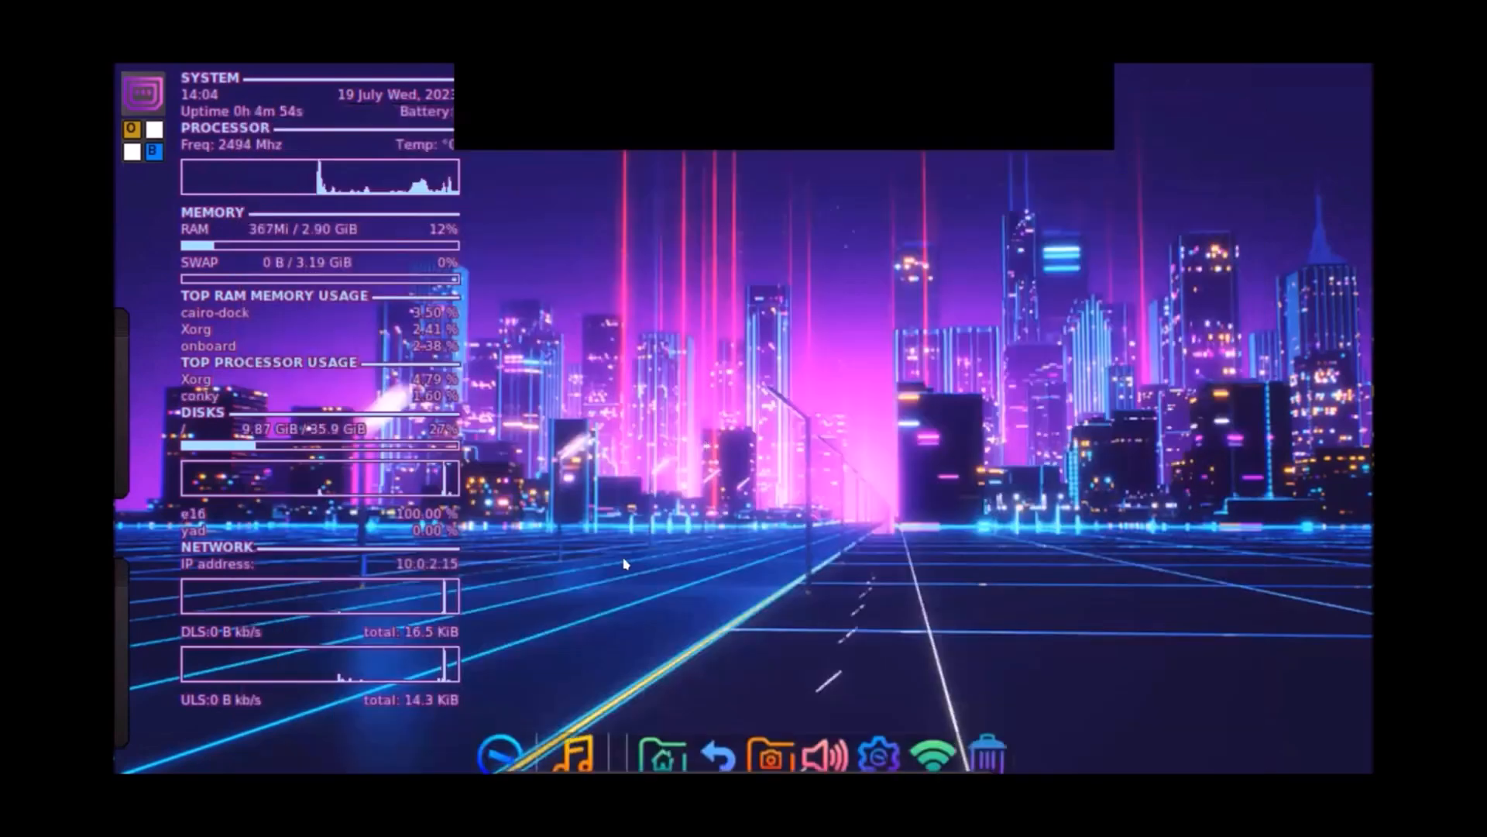
pyautogui.click(506, 741)
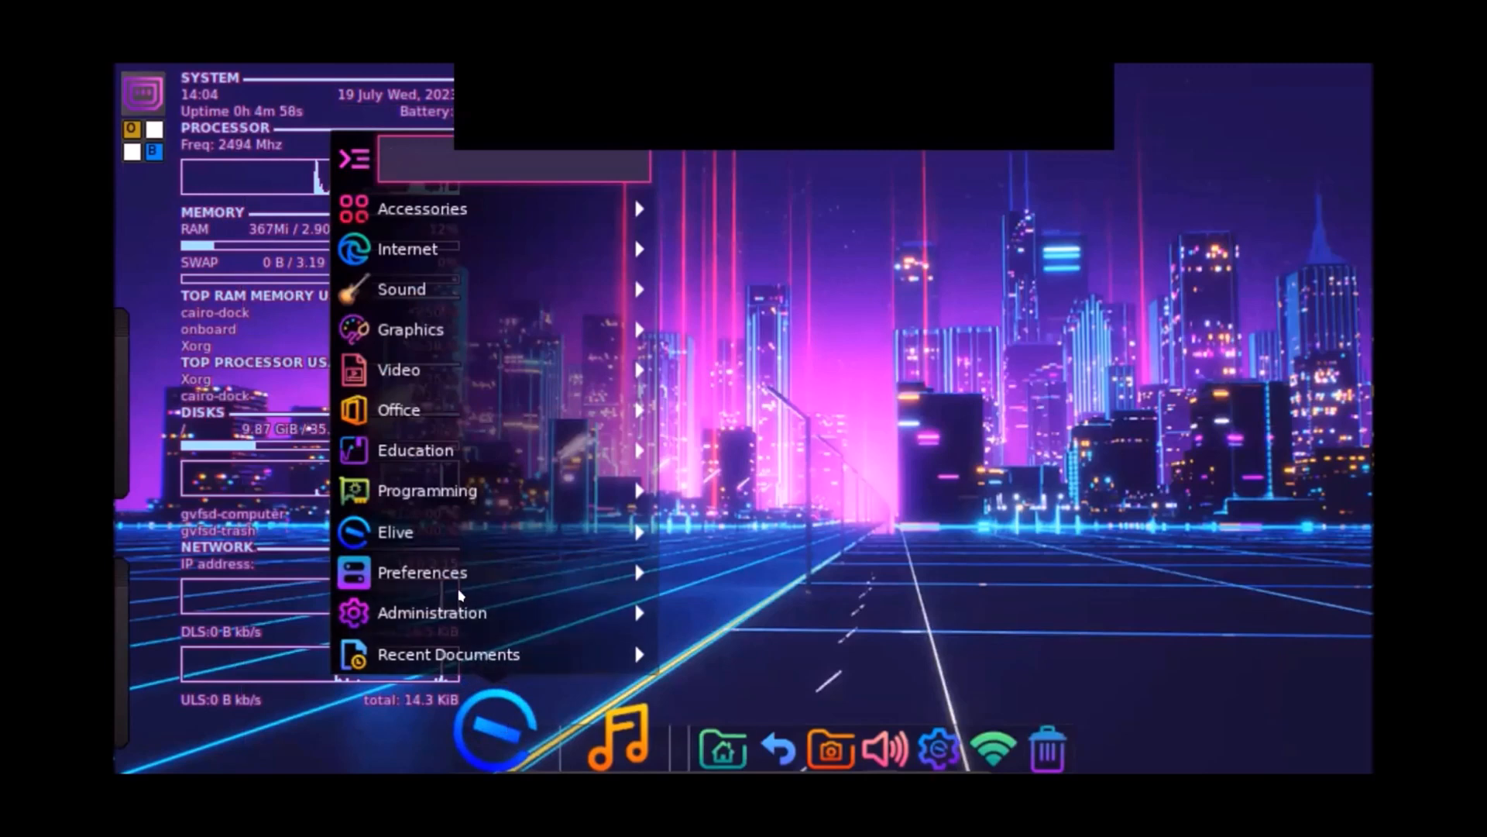
pyautogui.moveTo(471, 488)
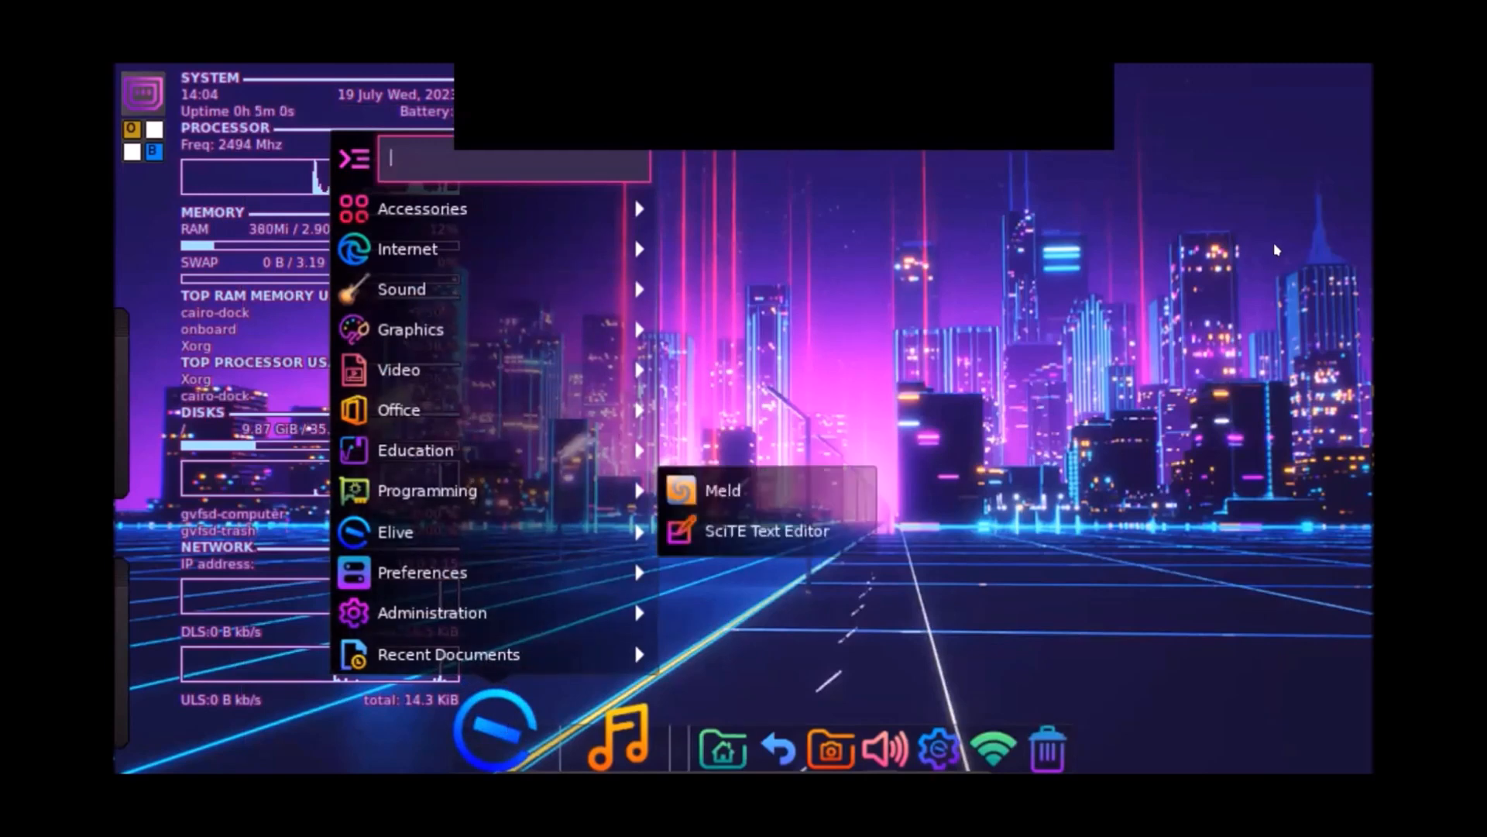
pyautogui.click(487, 740)
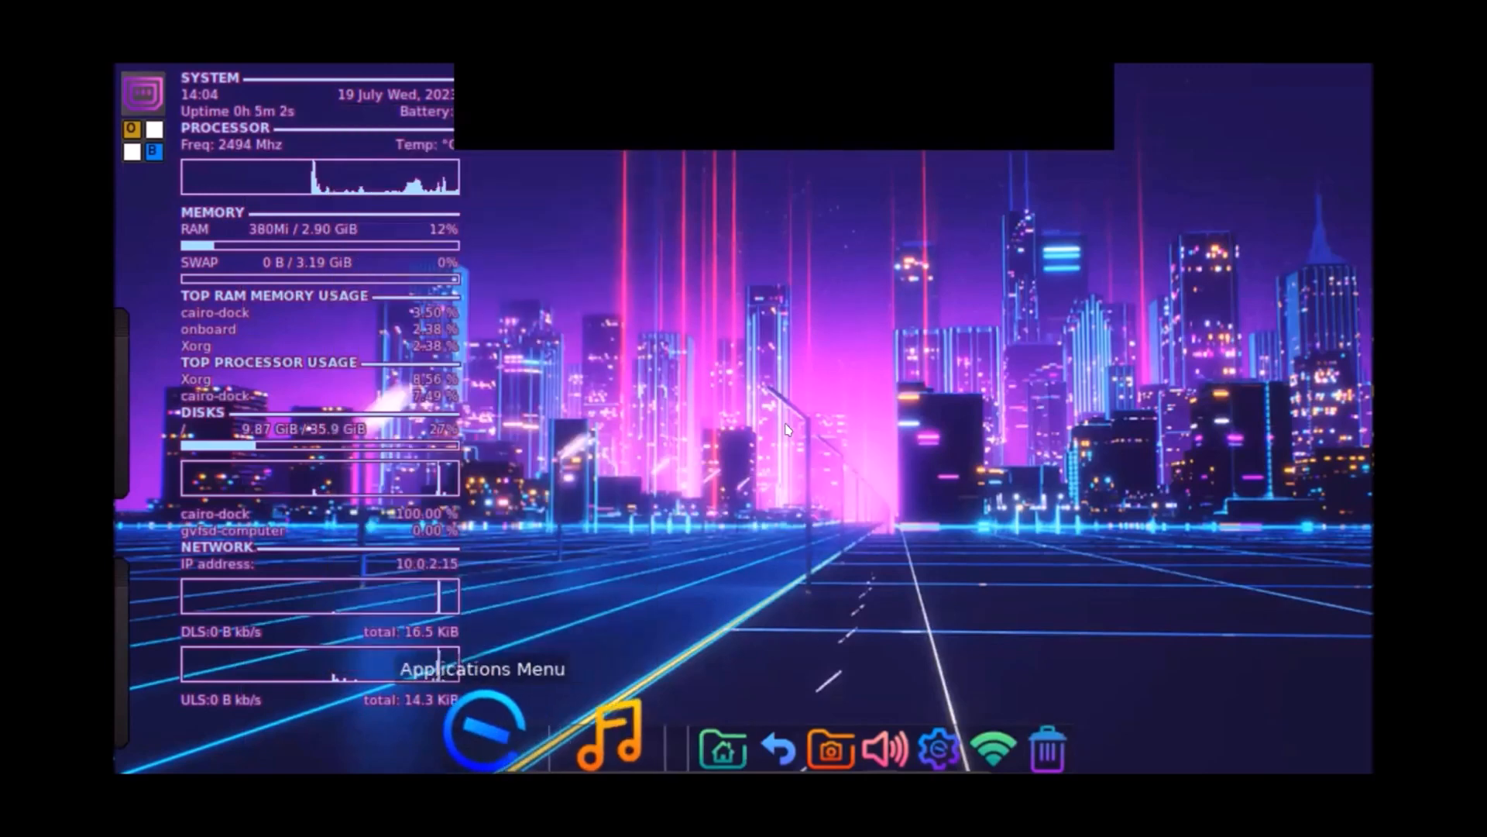
pyautogui.click(783, 191)
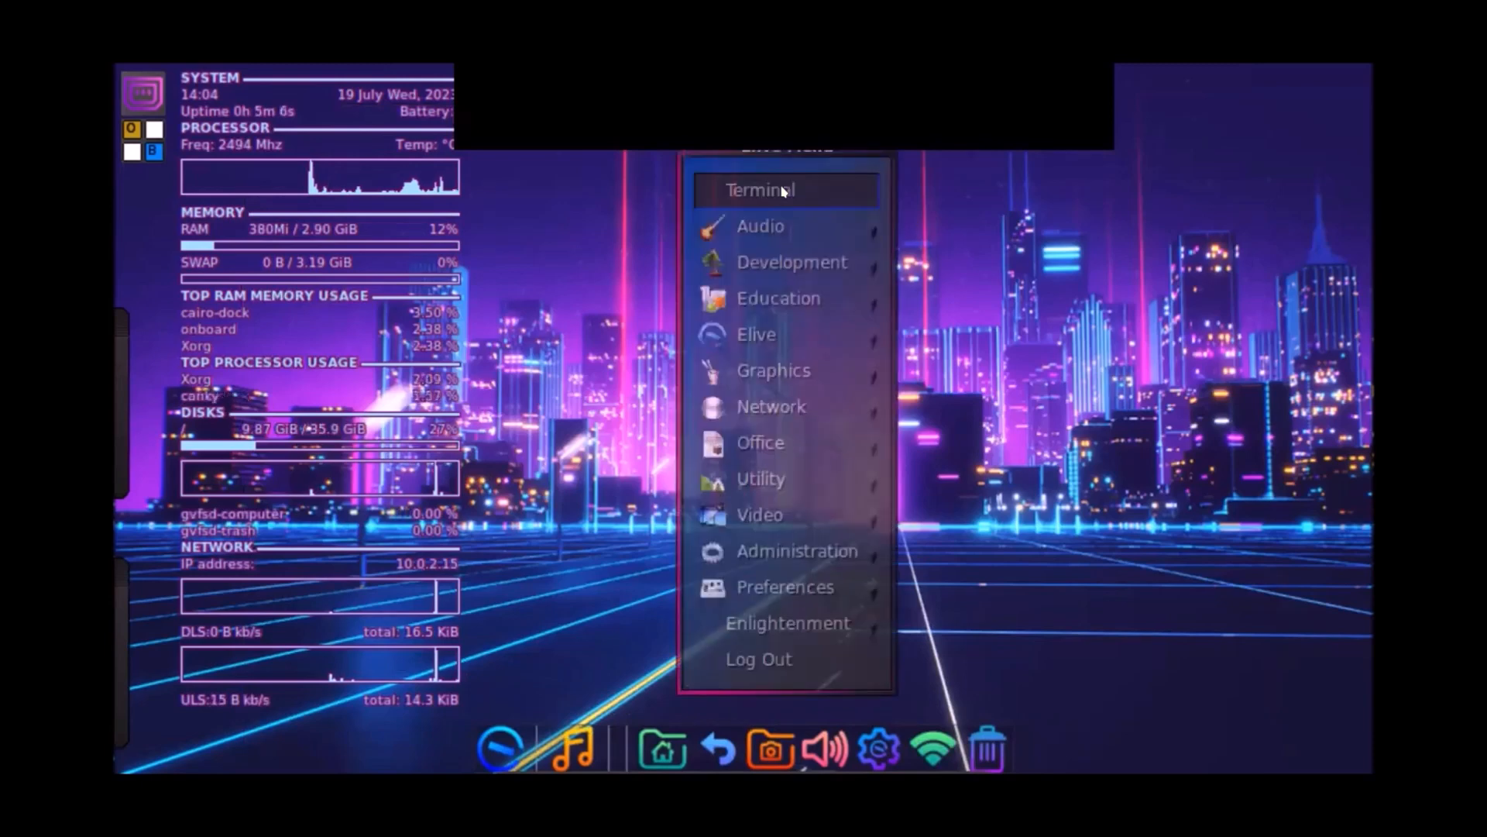
pyautogui.moveTo(786, 223)
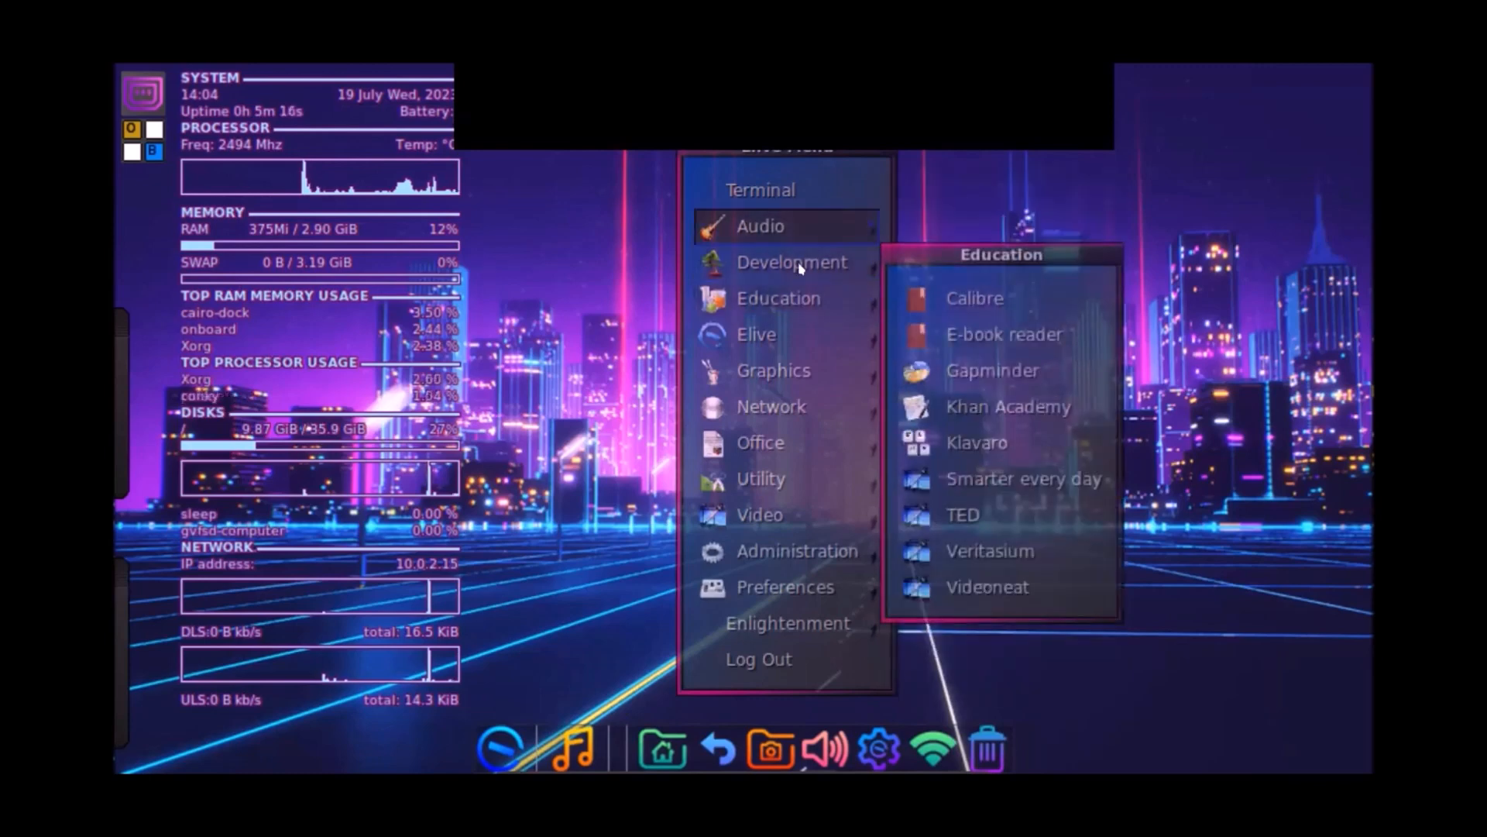
pyautogui.click(970, 159)
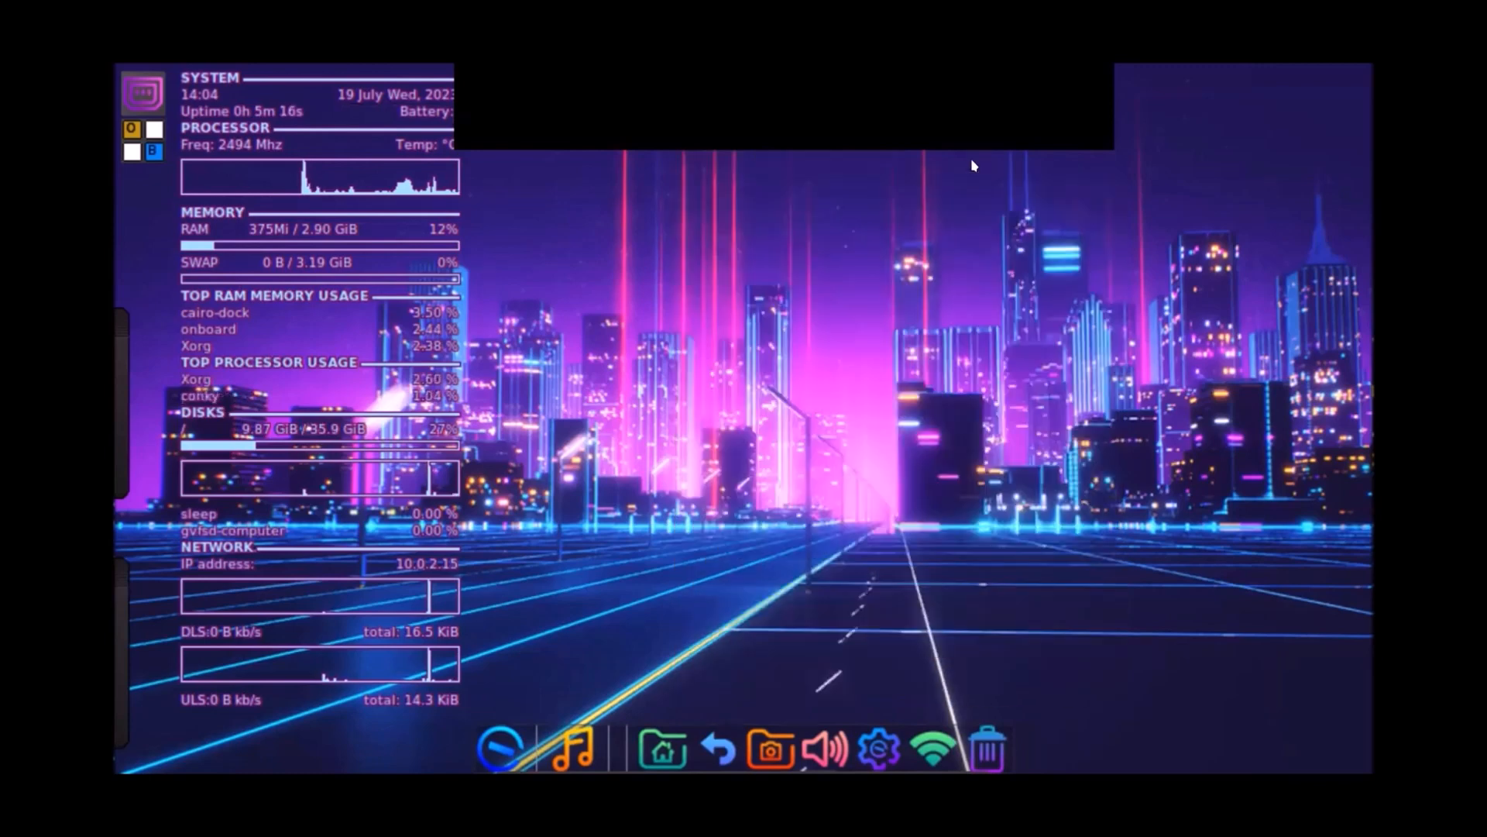
# Step: Browse the main menu up to its Themes list, then close it and right-click for the Enlightenment menu
pyautogui.click(681, 221)
pyautogui.moveTo(667, 590)
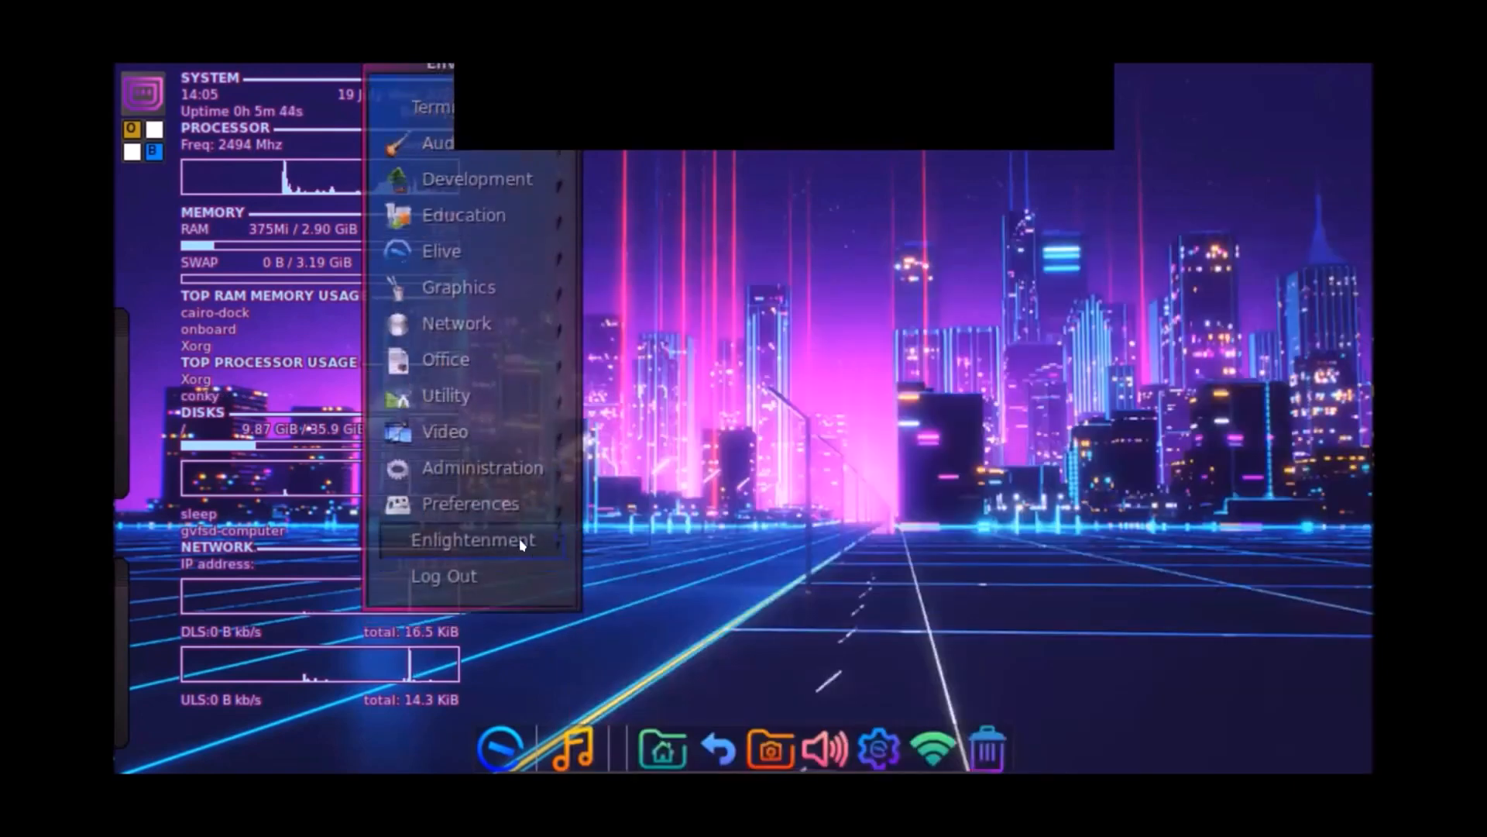
pyautogui.moveTo(521, 546)
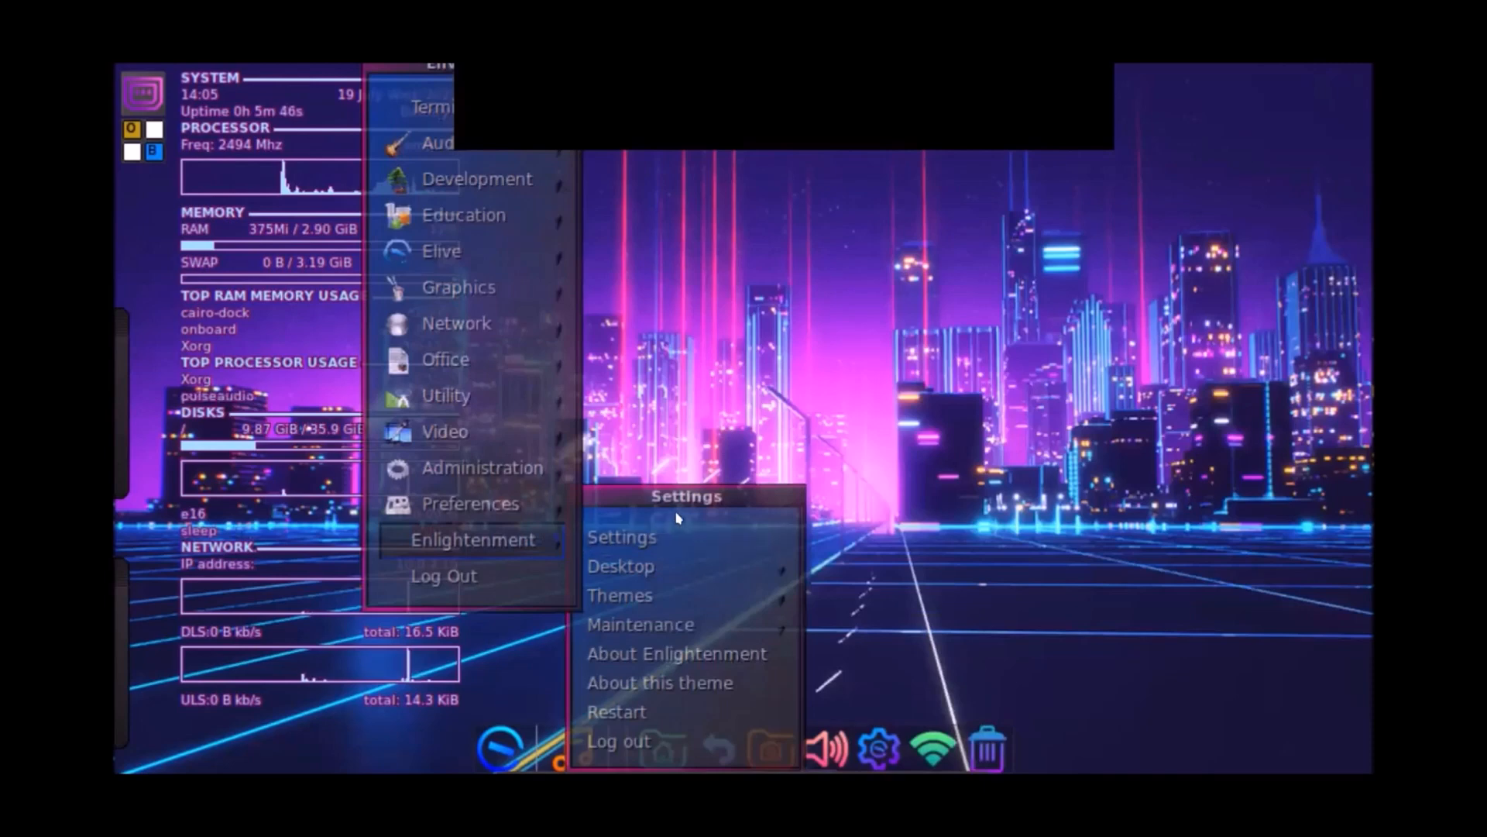
pyautogui.moveTo(668, 560)
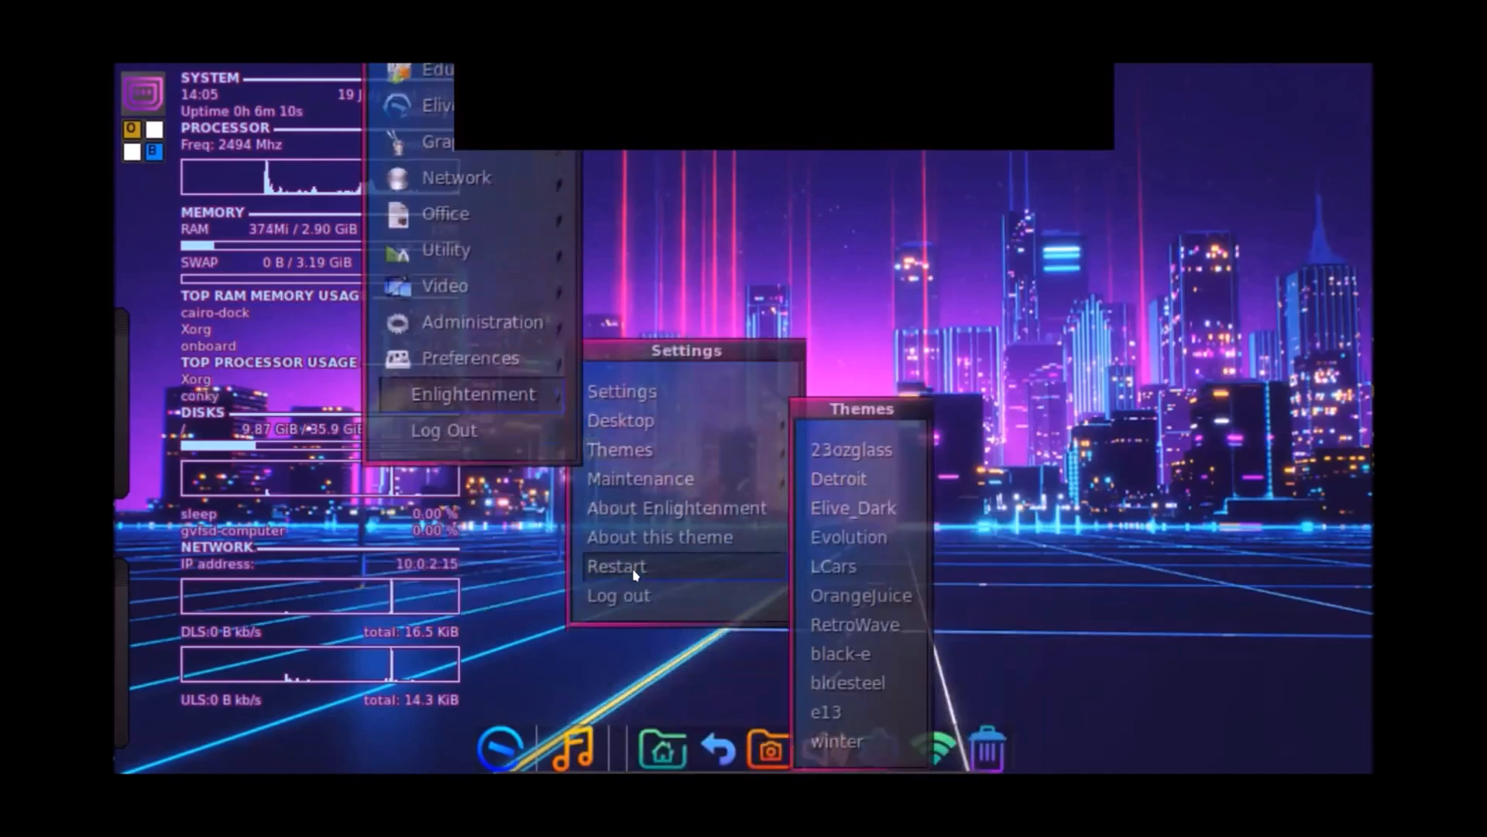
pyautogui.press('Up')
pyautogui.press('Up')
pyautogui.press('Up')
pyautogui.press('Up')
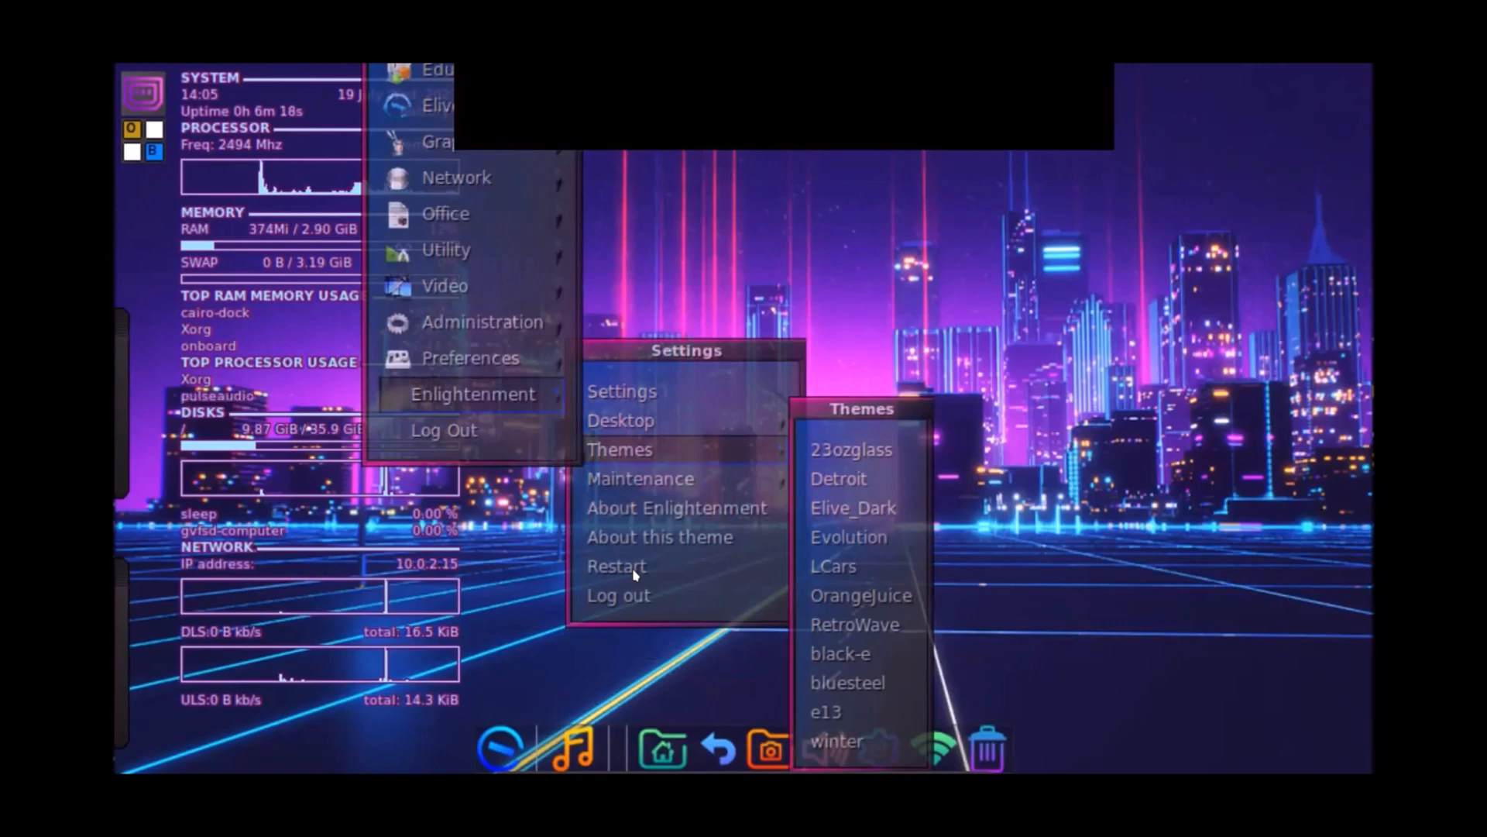
pyautogui.click(870, 268)
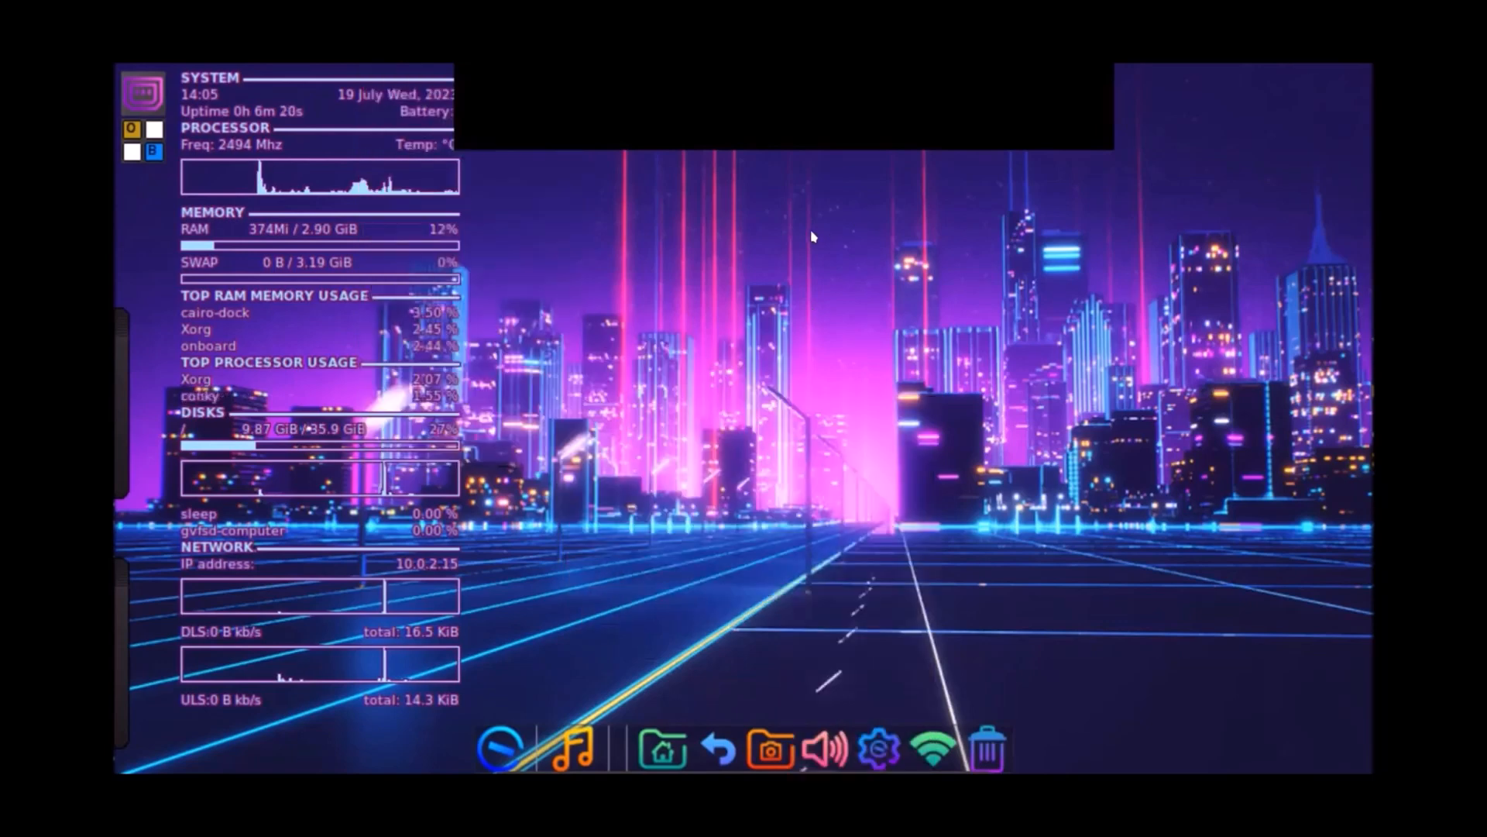
pyautogui.rightClick(783, 174)
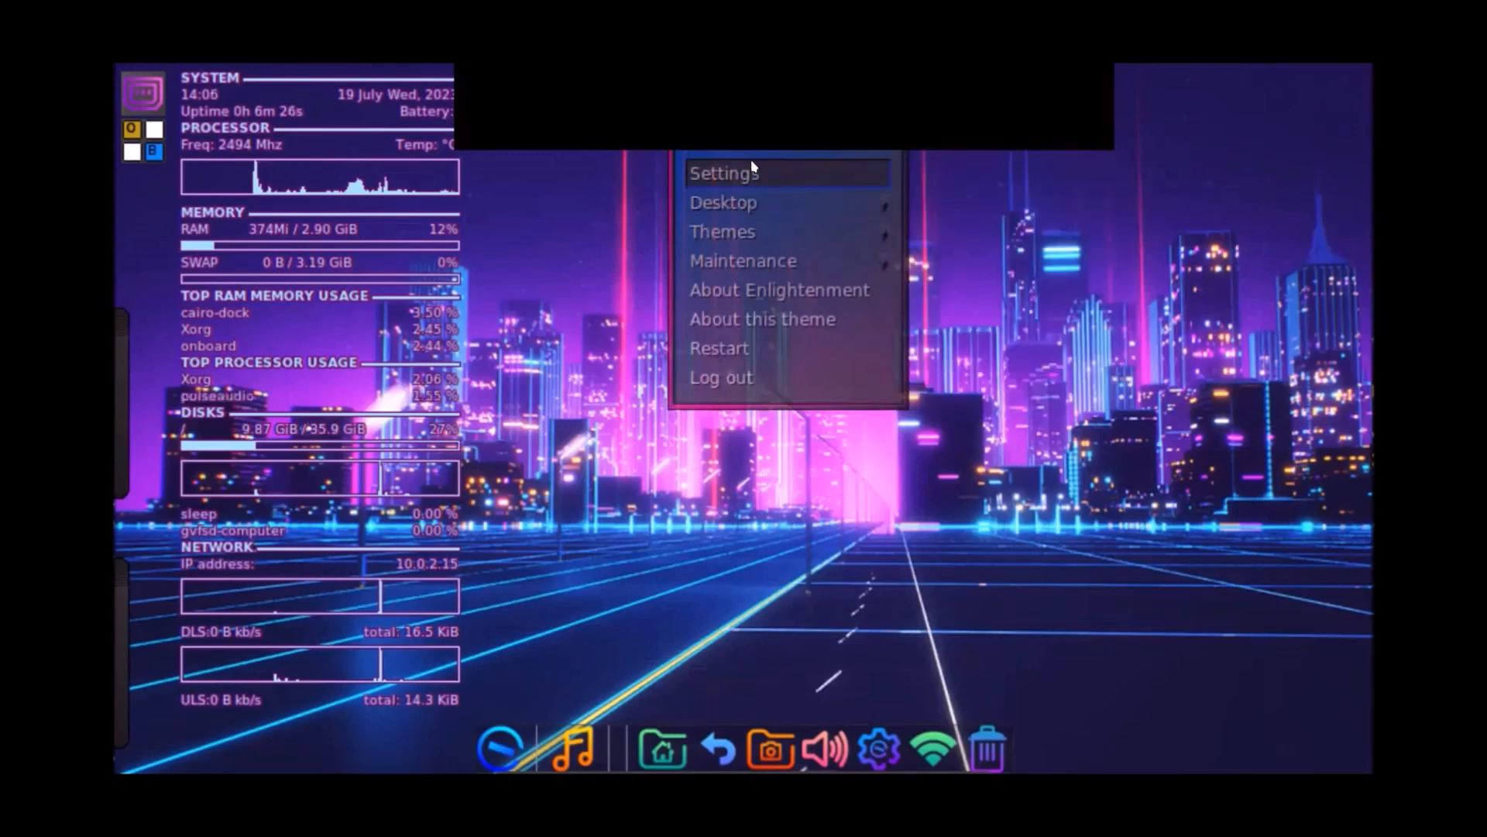
# Step: Open Enlightenment Settings and view the Desks, Sound, FX, Theme, Session and Menus pages, moving the window
pyautogui.click(752, 166)
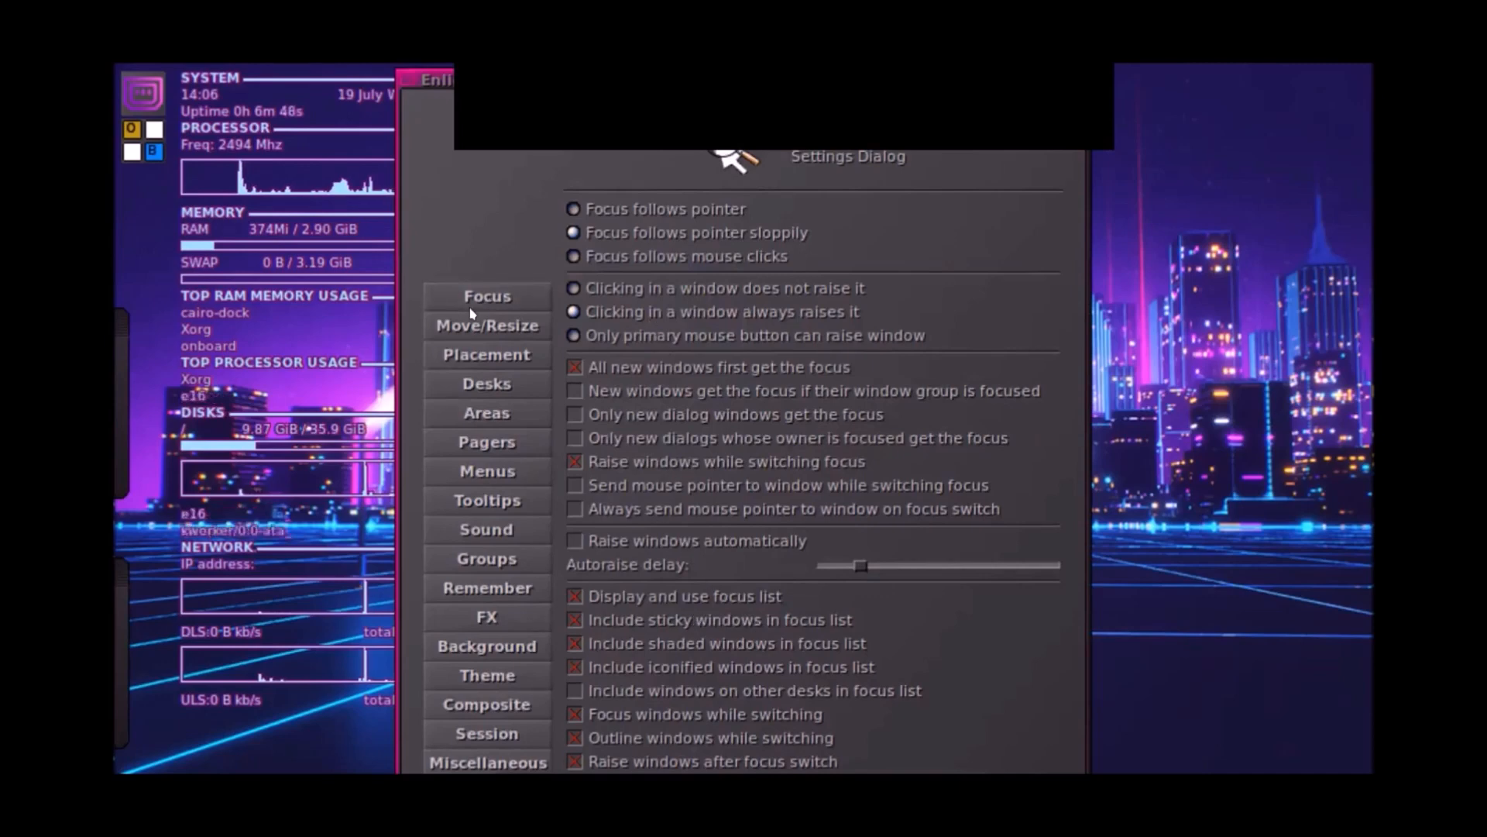
pyautogui.click(499, 374)
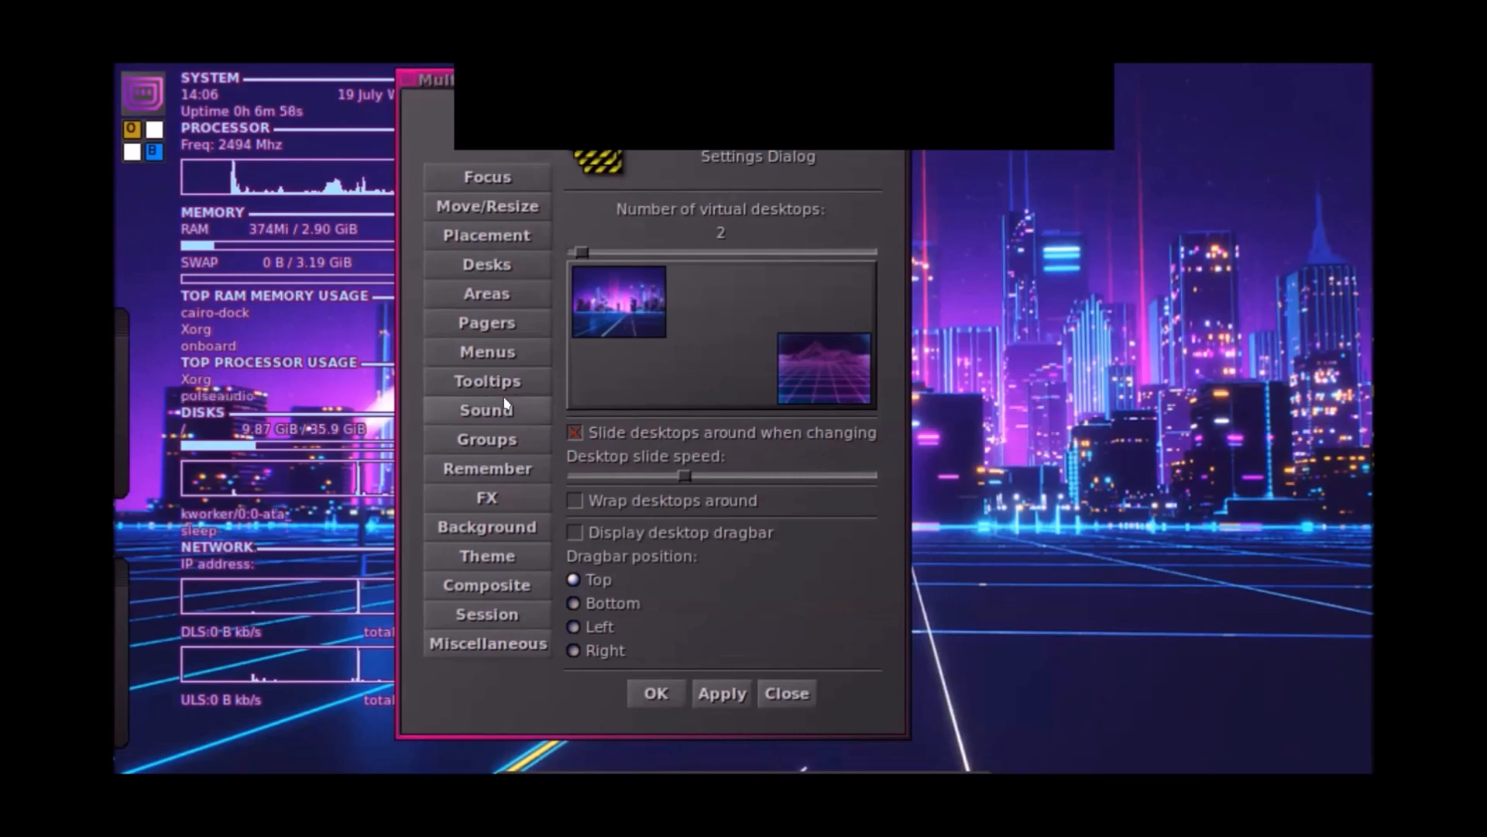
pyautogui.click(518, 405)
pyautogui.click(475, 444)
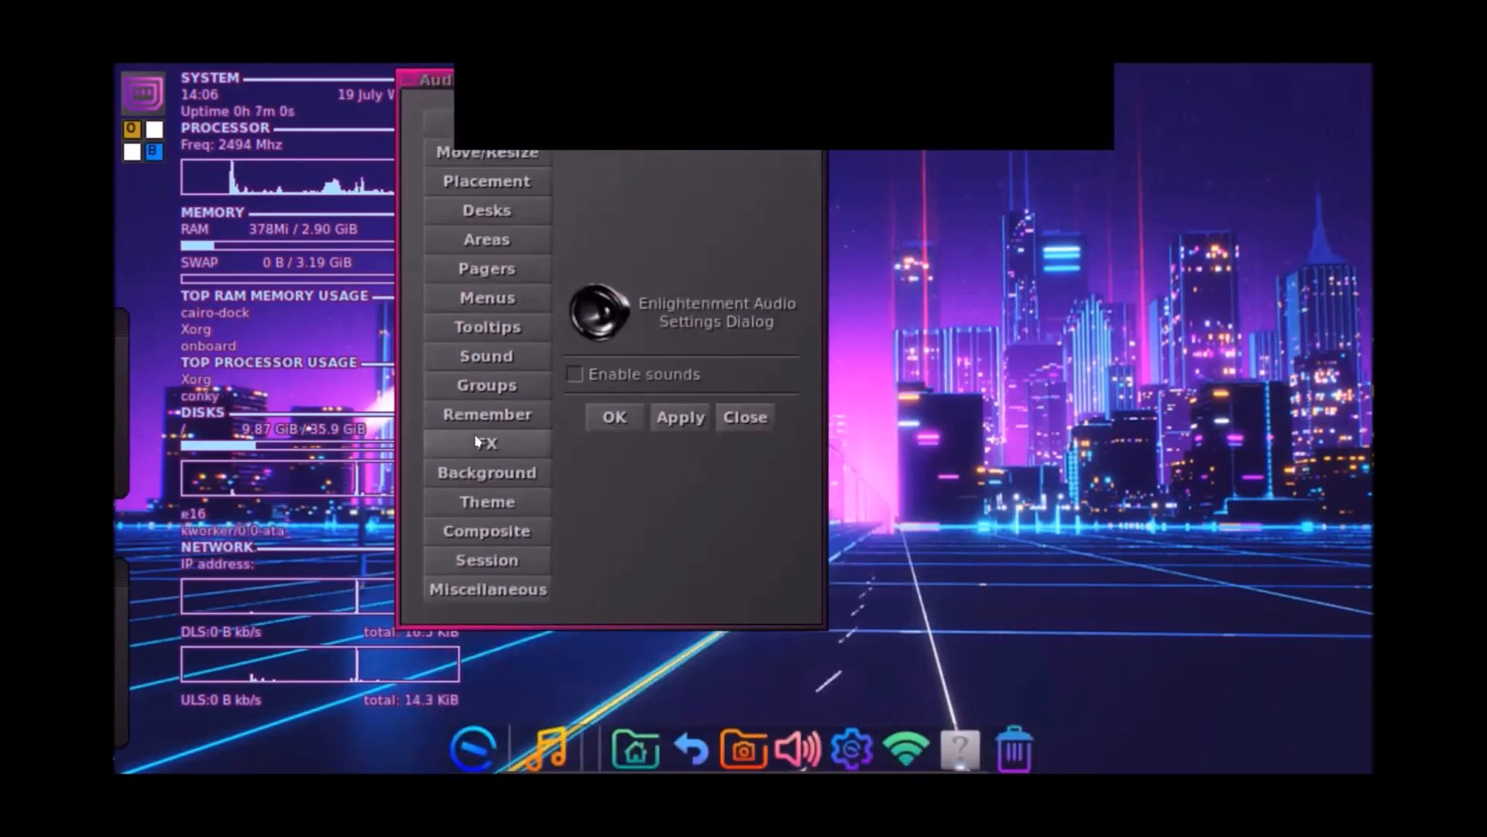
pyautogui.click(489, 488)
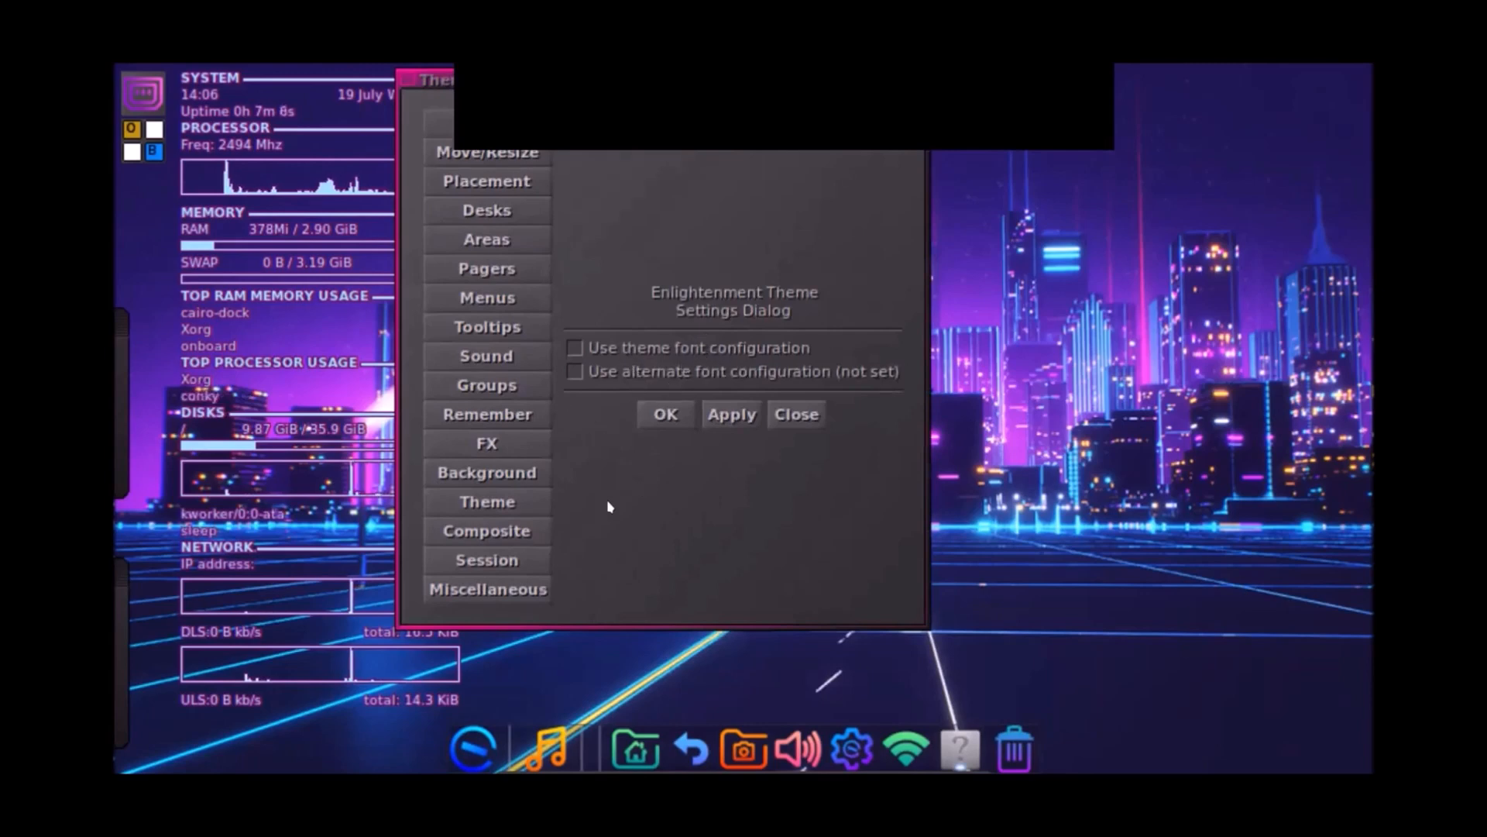
pyautogui.click(505, 560)
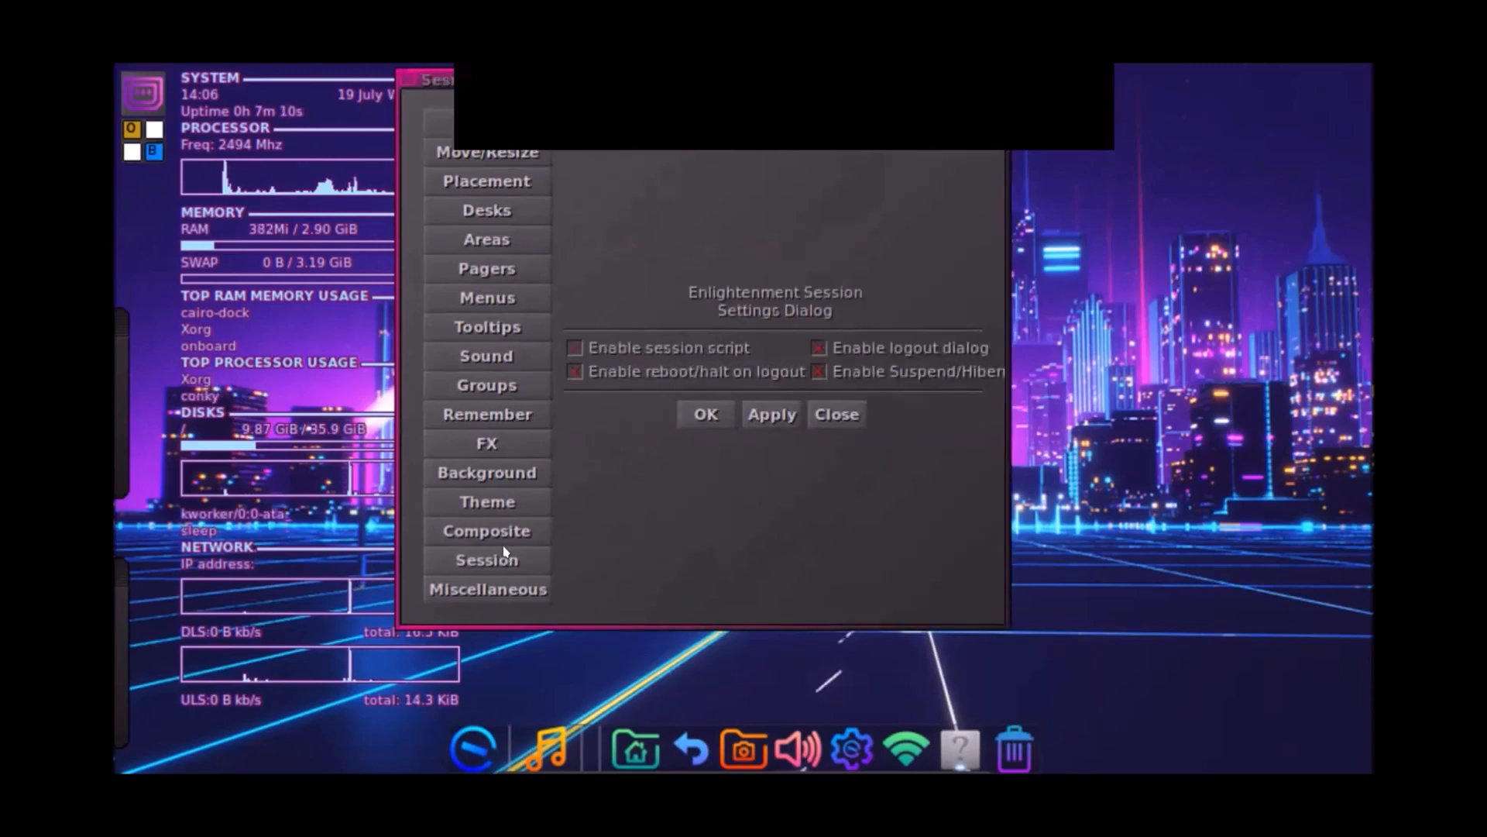
pyautogui.click(505, 296)
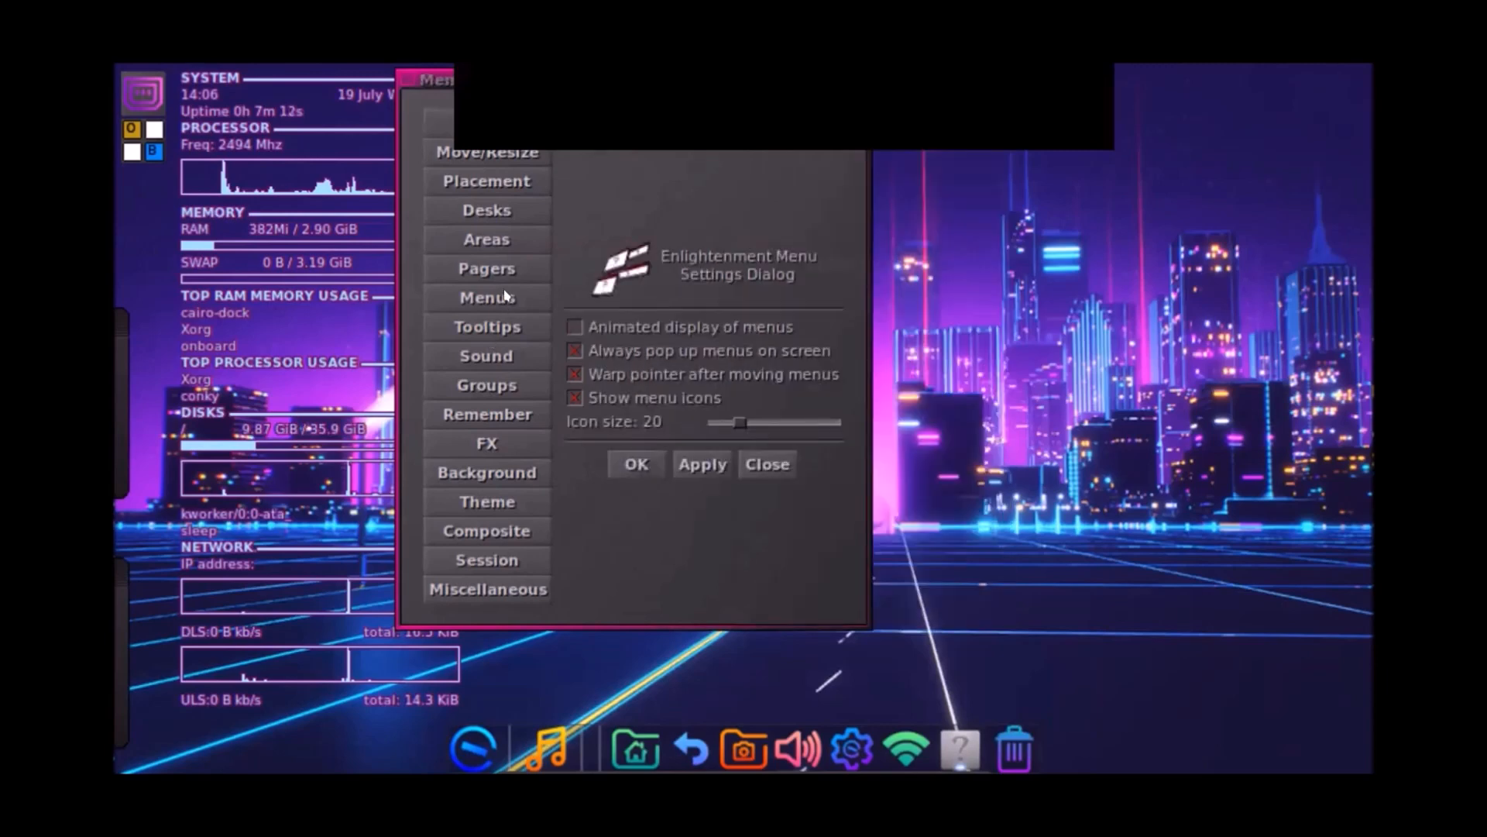
pyautogui.moveTo(482, 71); pyautogui.dragTo(708, 161)
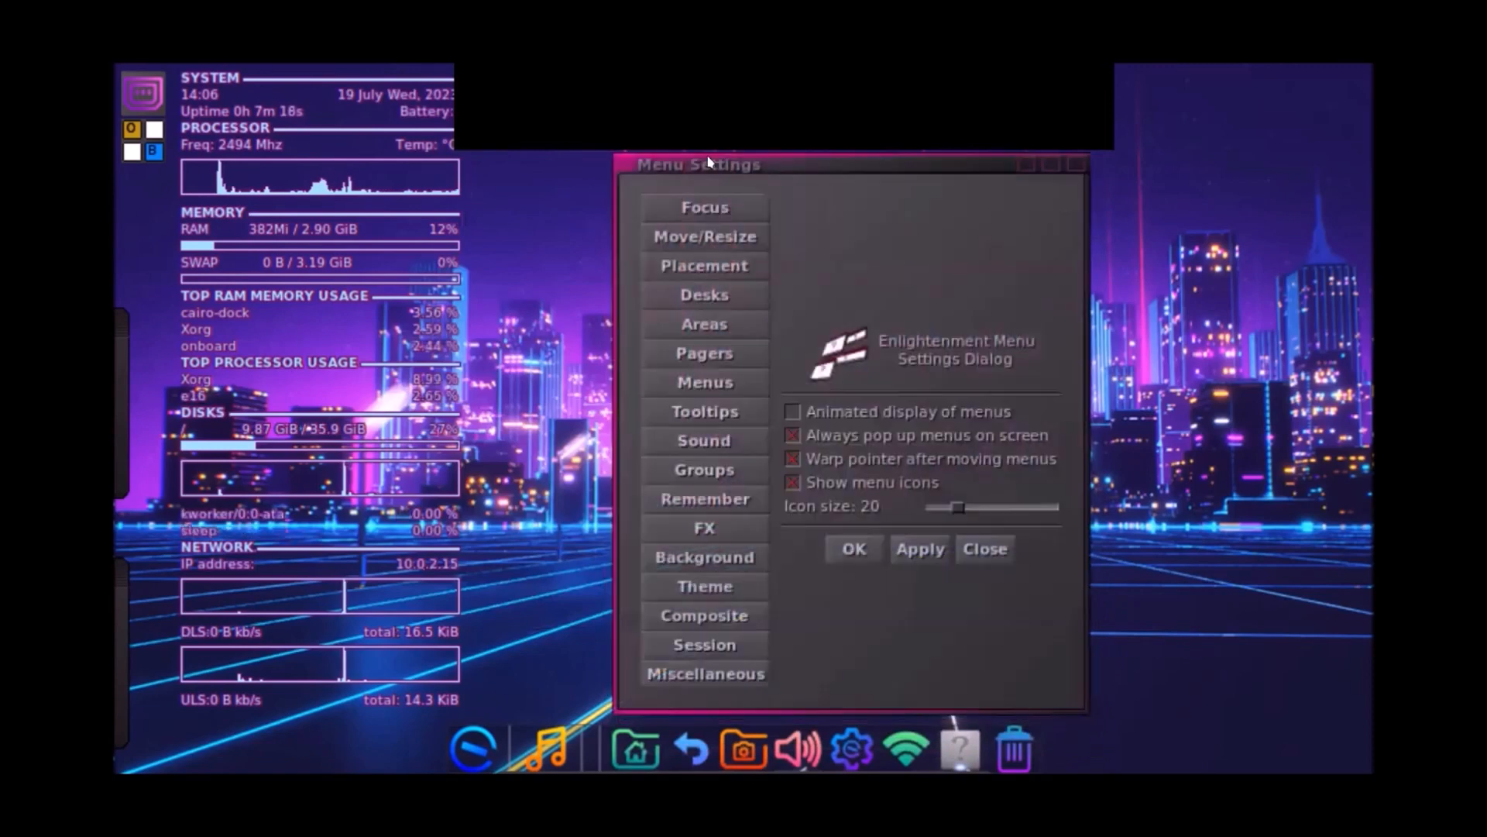
# Step: Try bringing up the application menu, then close the Menu Settings dialog
pyautogui.click(1273, 219)
pyautogui.click(1110, 89)
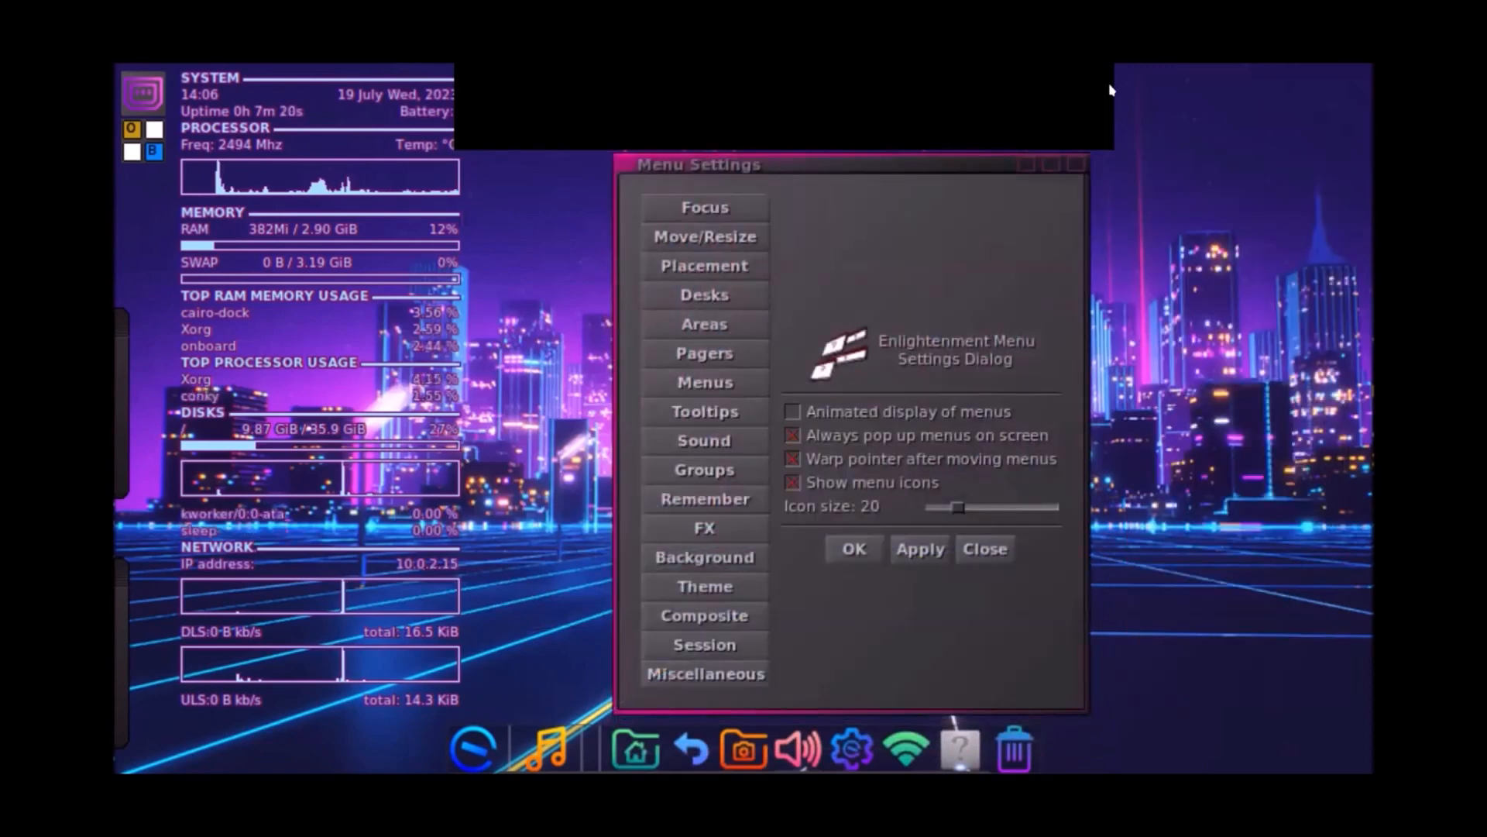
pyautogui.click(1110, 89)
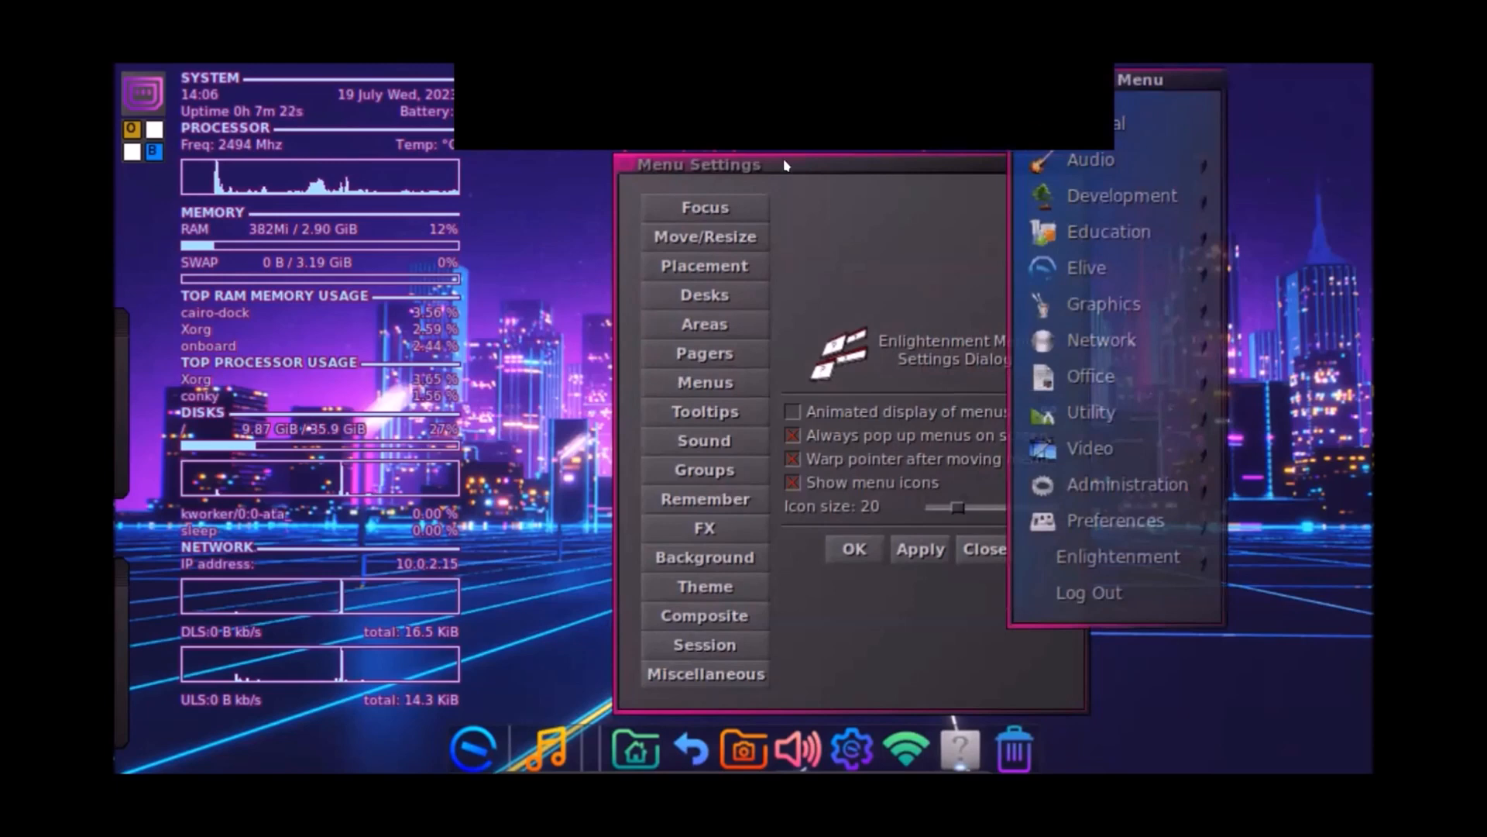
pyautogui.click(817, 164)
# Step: Close Menu Settings, open the Elive menu and show the Video submenu with Avidemux, OBS Studio, VLC and others
pyautogui.click(1069, 164)
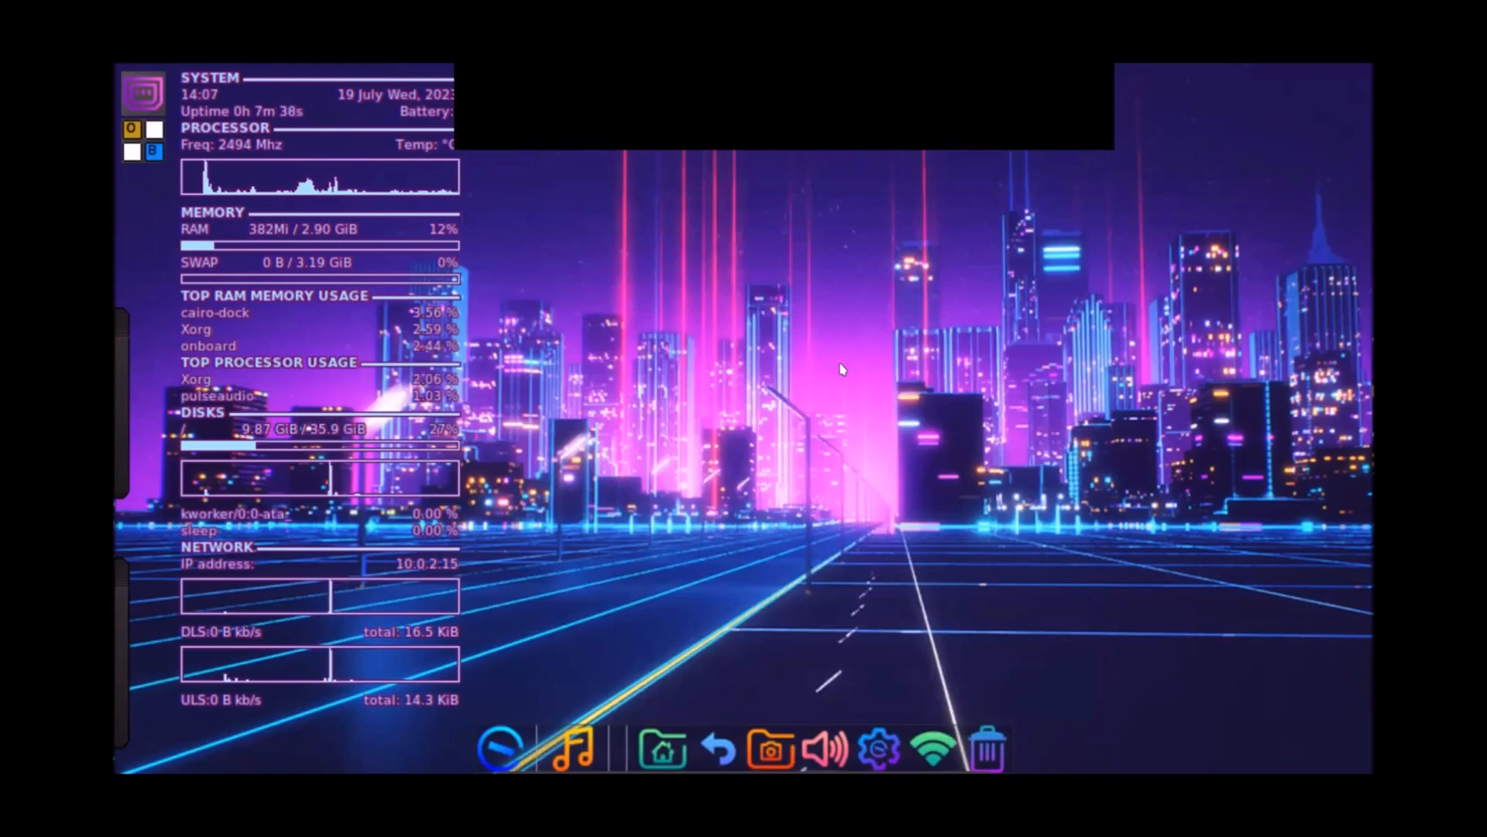
pyautogui.click(721, 432)
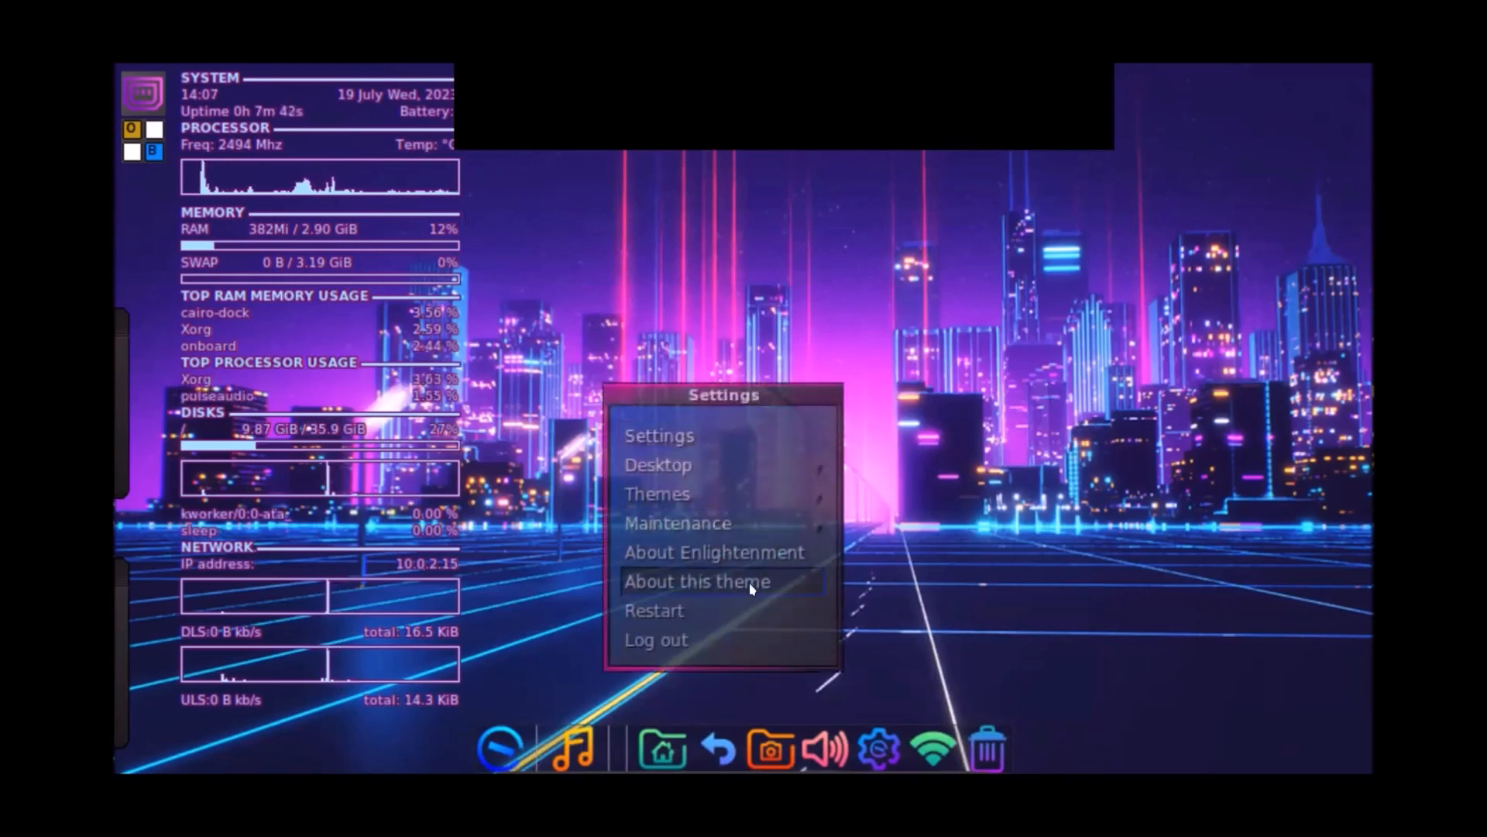
pyautogui.click(943, 333)
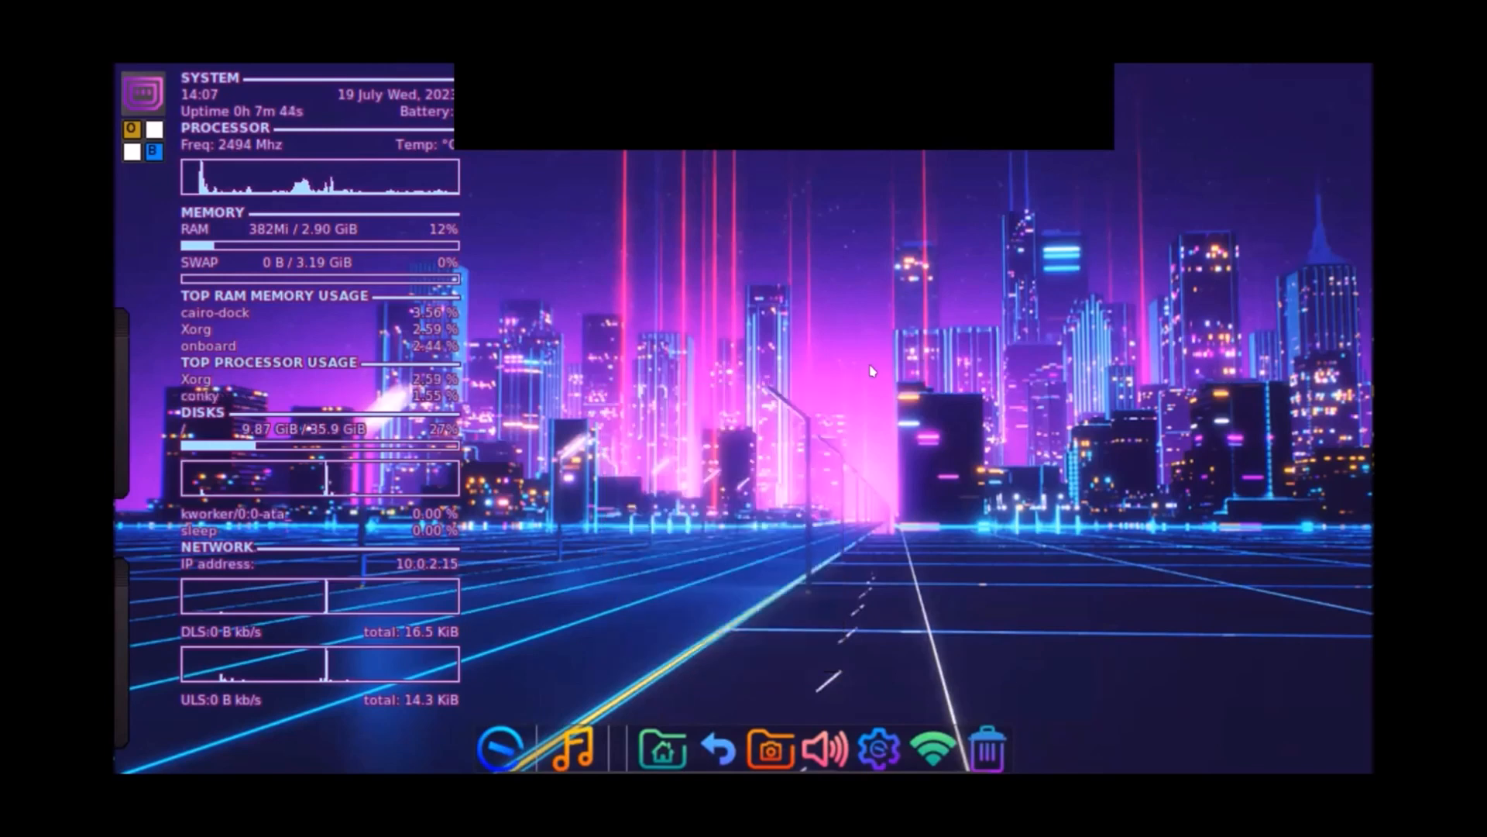
pyautogui.click(736, 275)
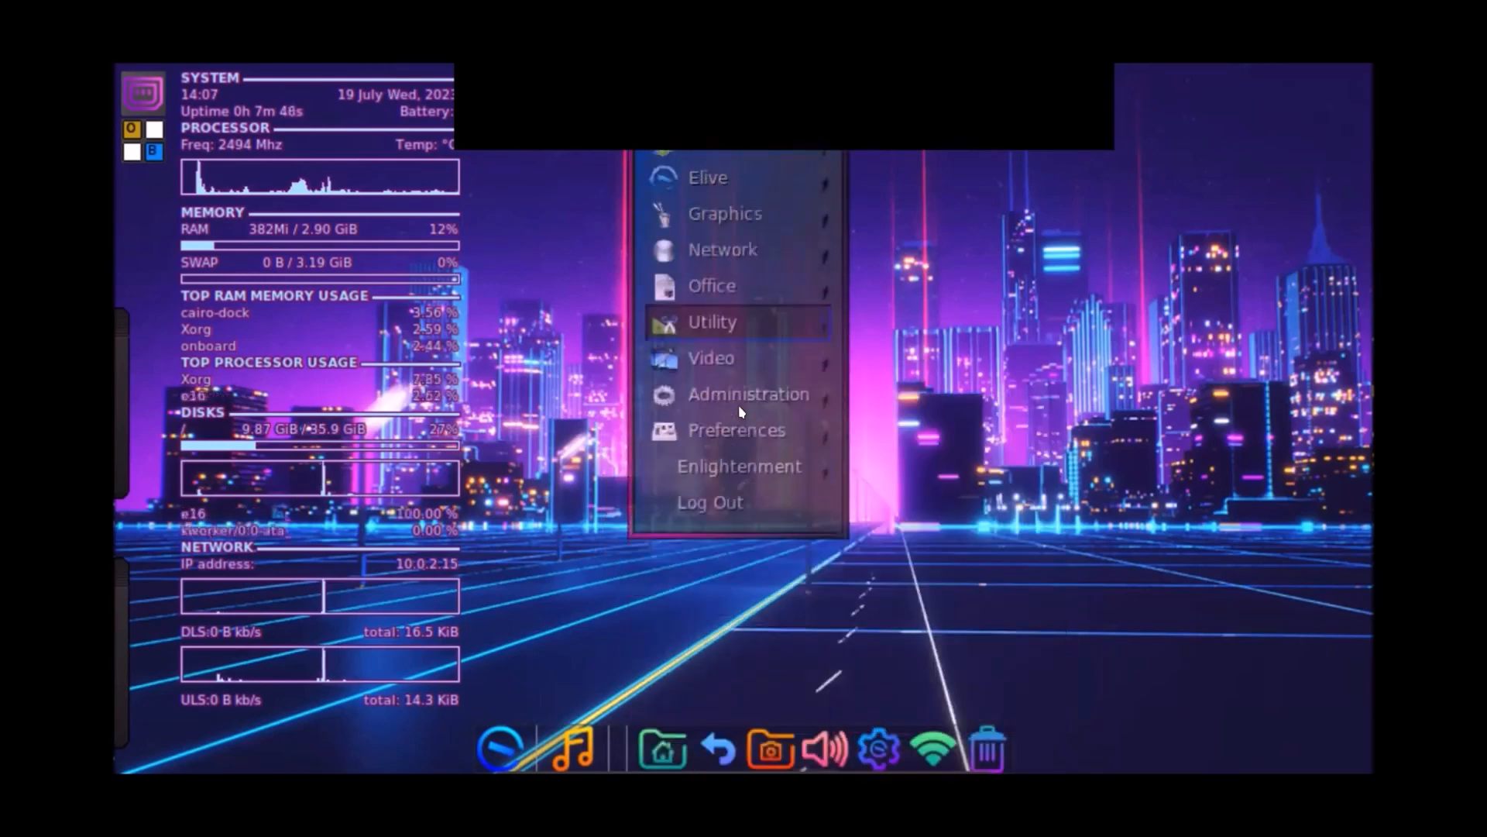
pyautogui.moveTo(741, 412)
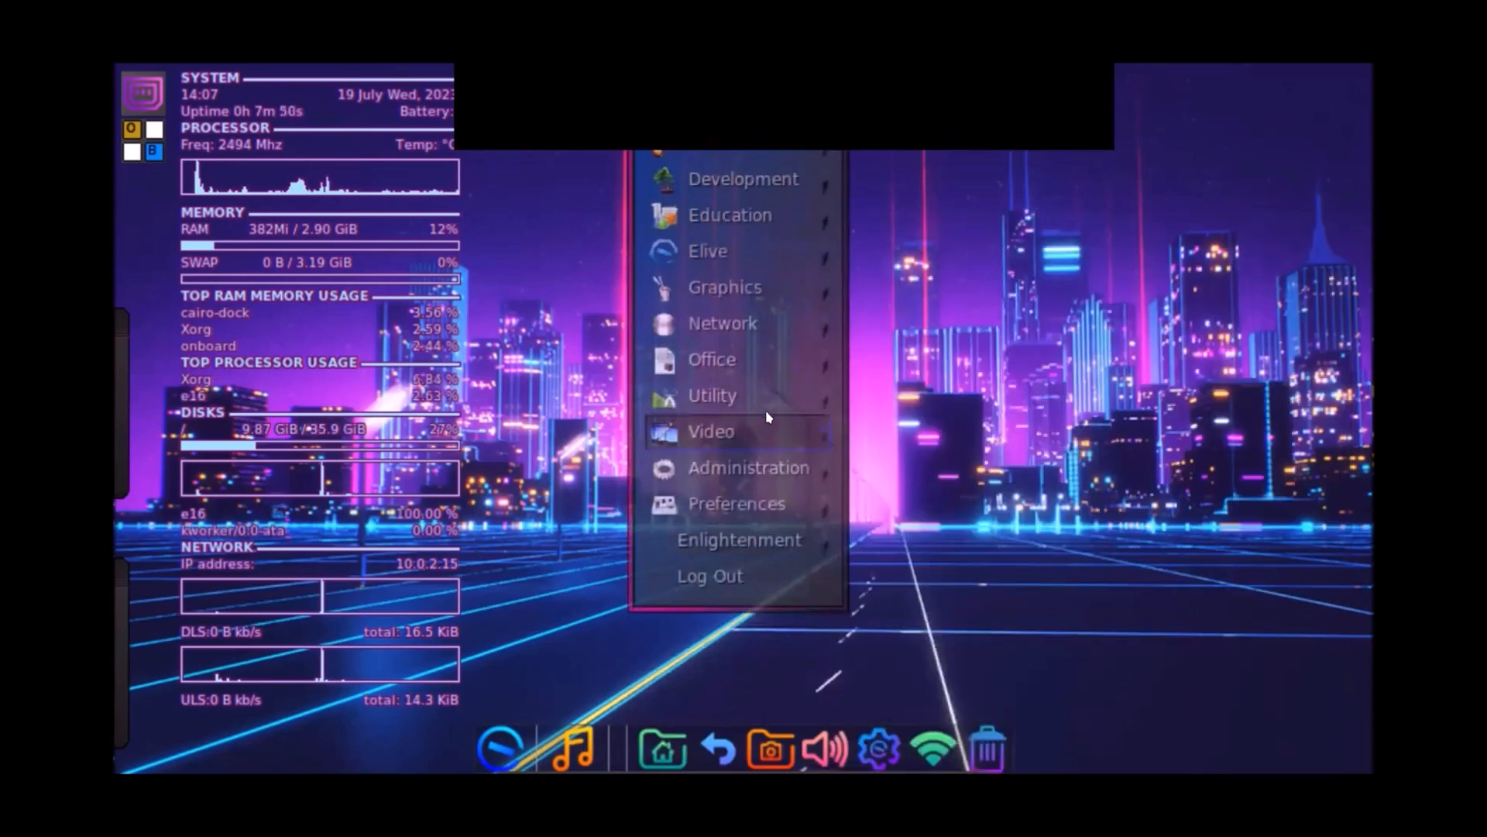
# Step: Arrow through Enlightenment > Settings > Themes in the menu and choose the 23ozglass theme
pyautogui.moveTo(784, 457)
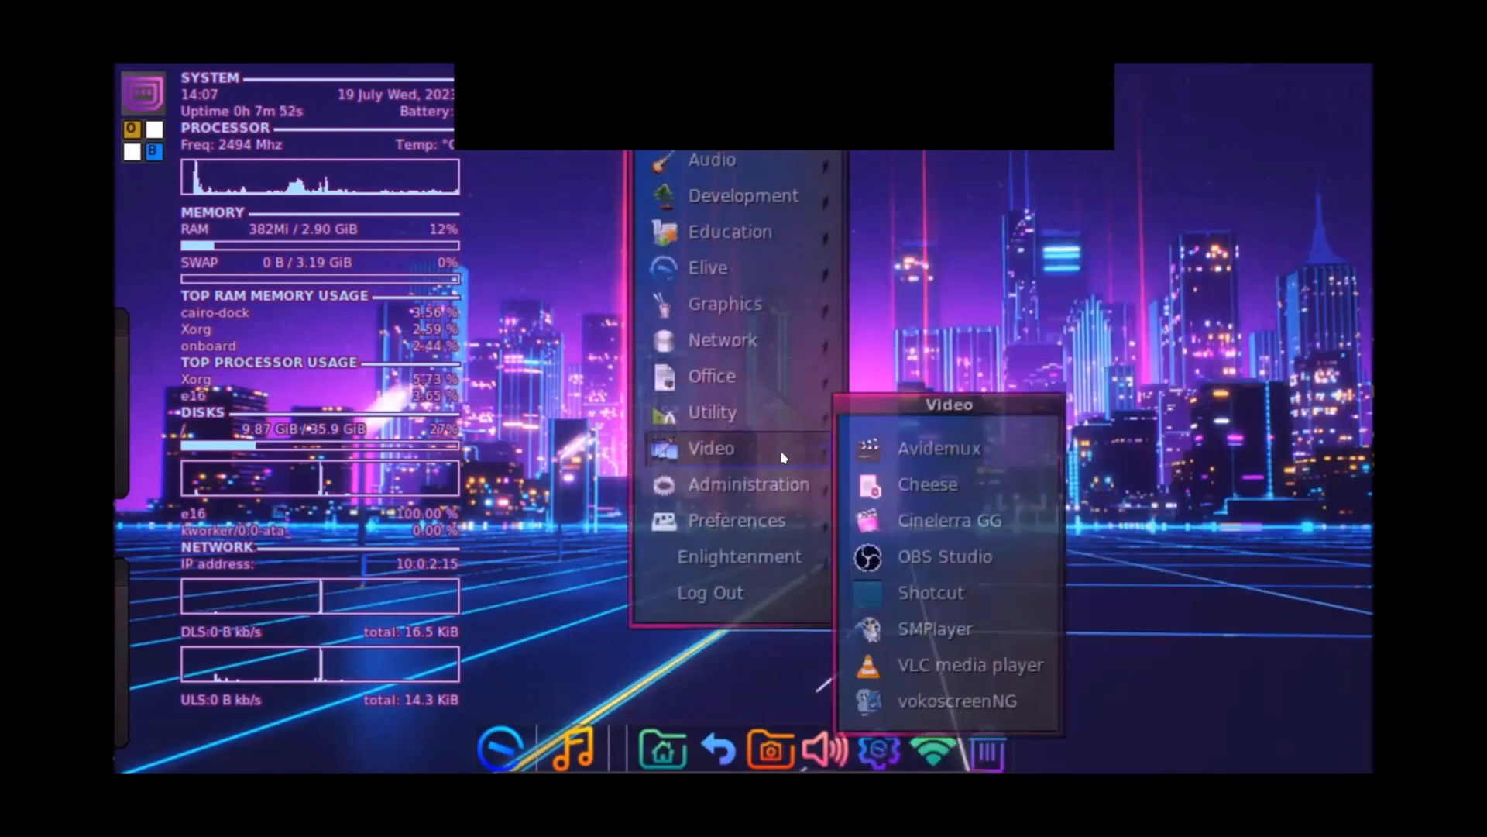
pyautogui.press('Down')
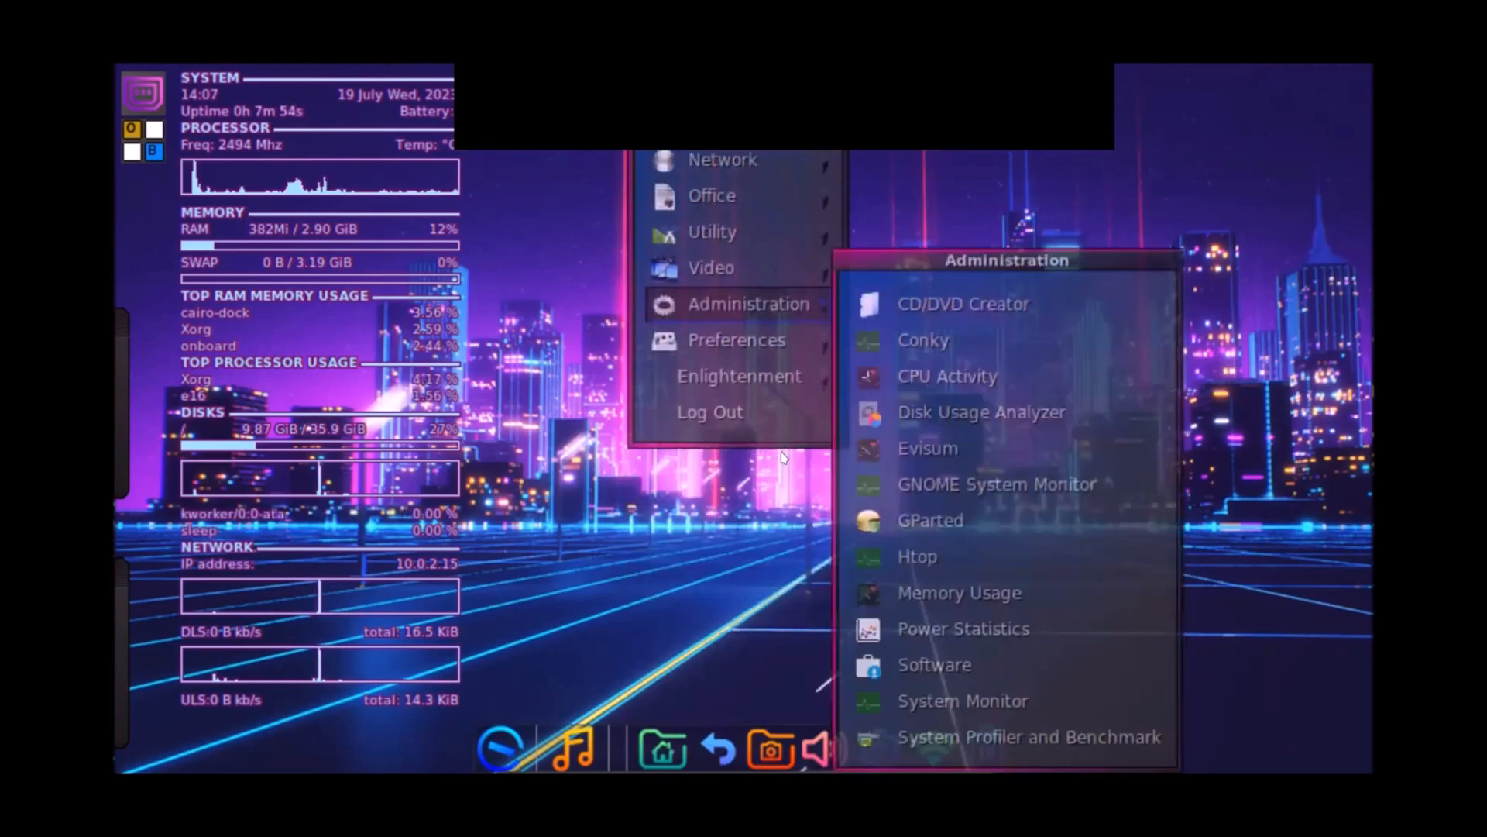
pyautogui.press('Down')
pyautogui.press('Down')
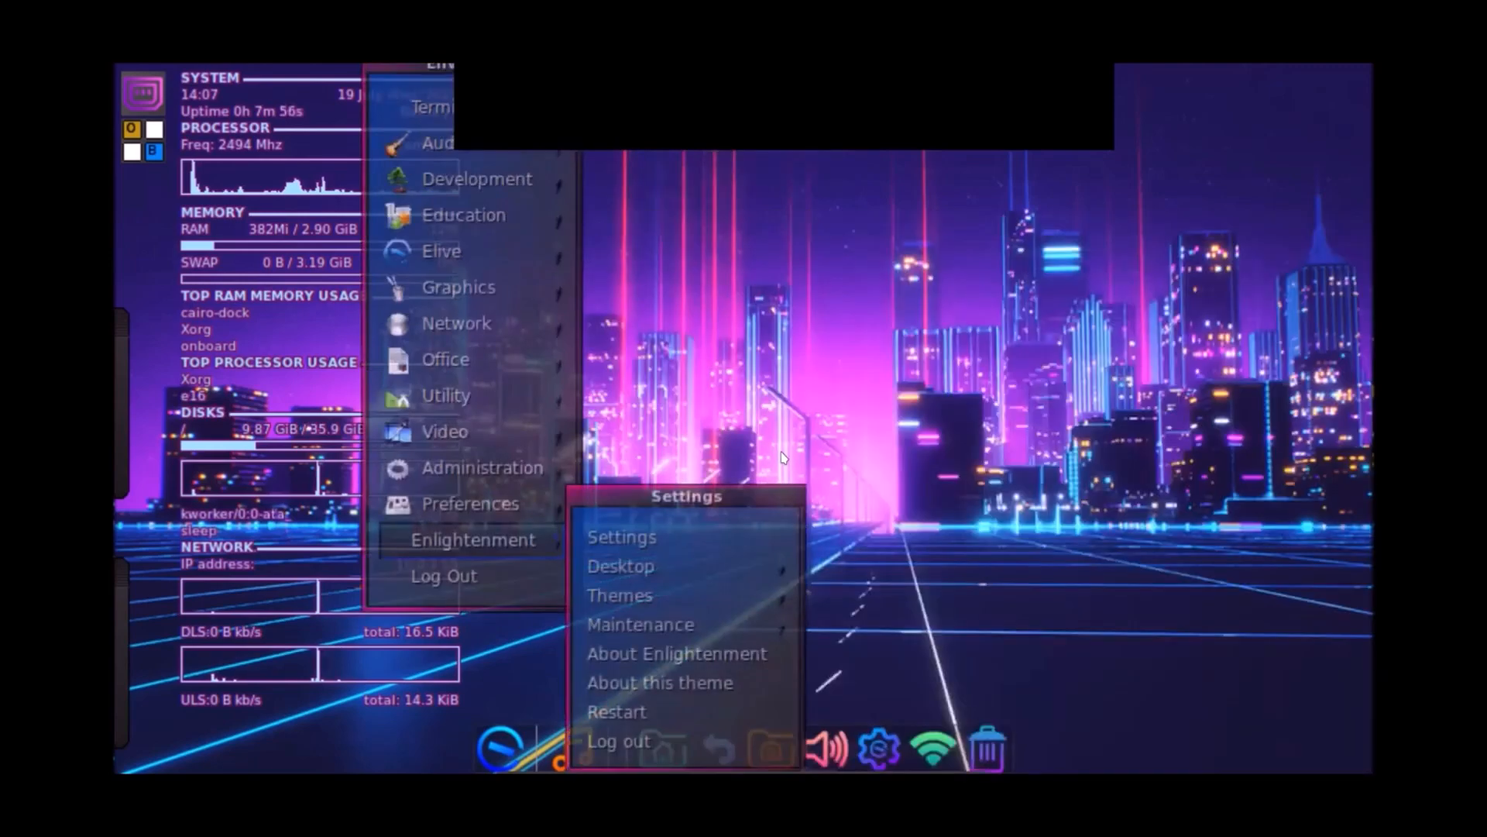
pyautogui.press('Right')
pyautogui.press('Down')
pyautogui.press('Down')
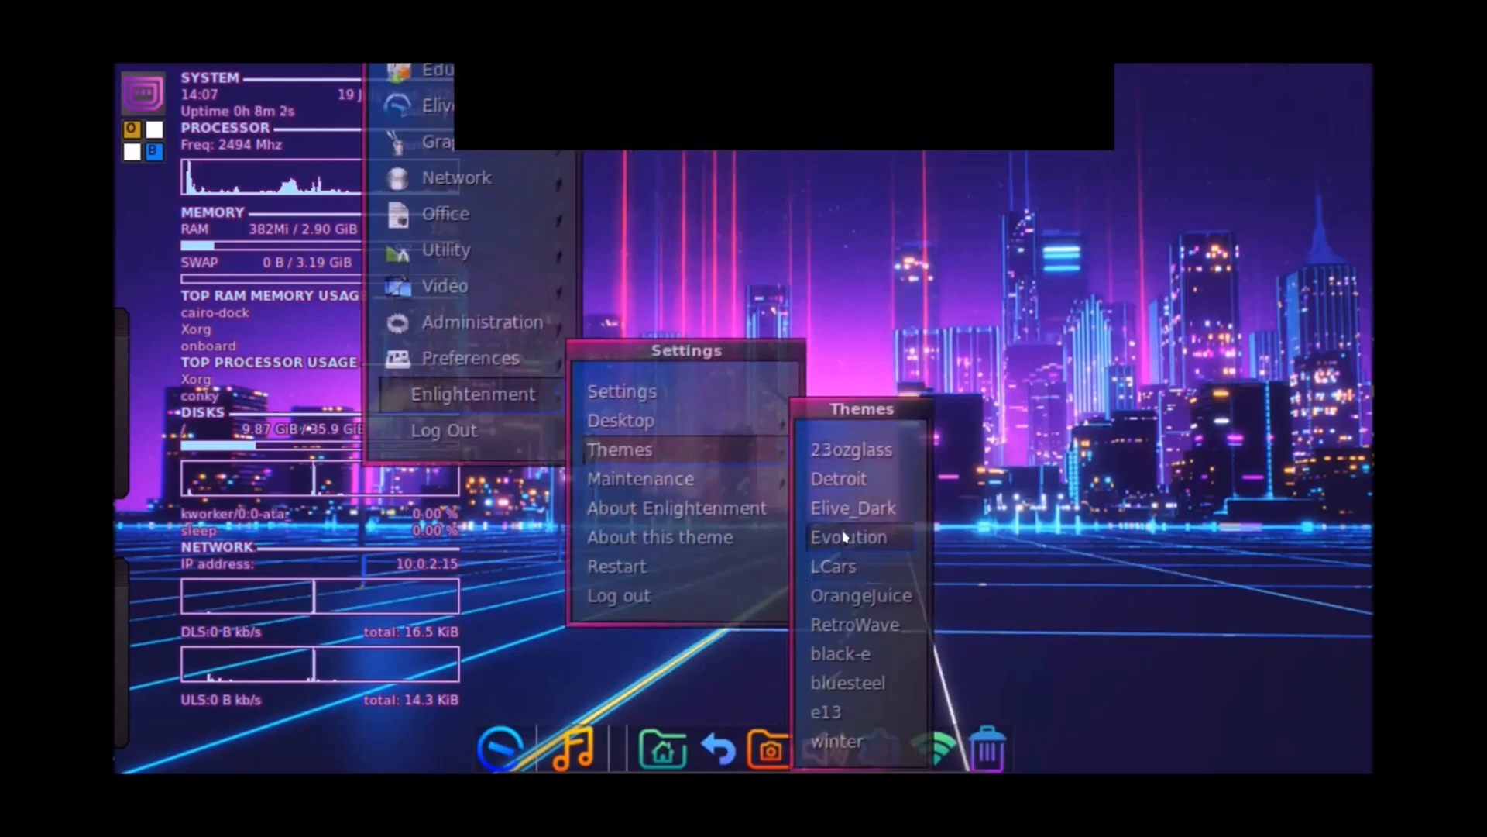
pyautogui.click(857, 457)
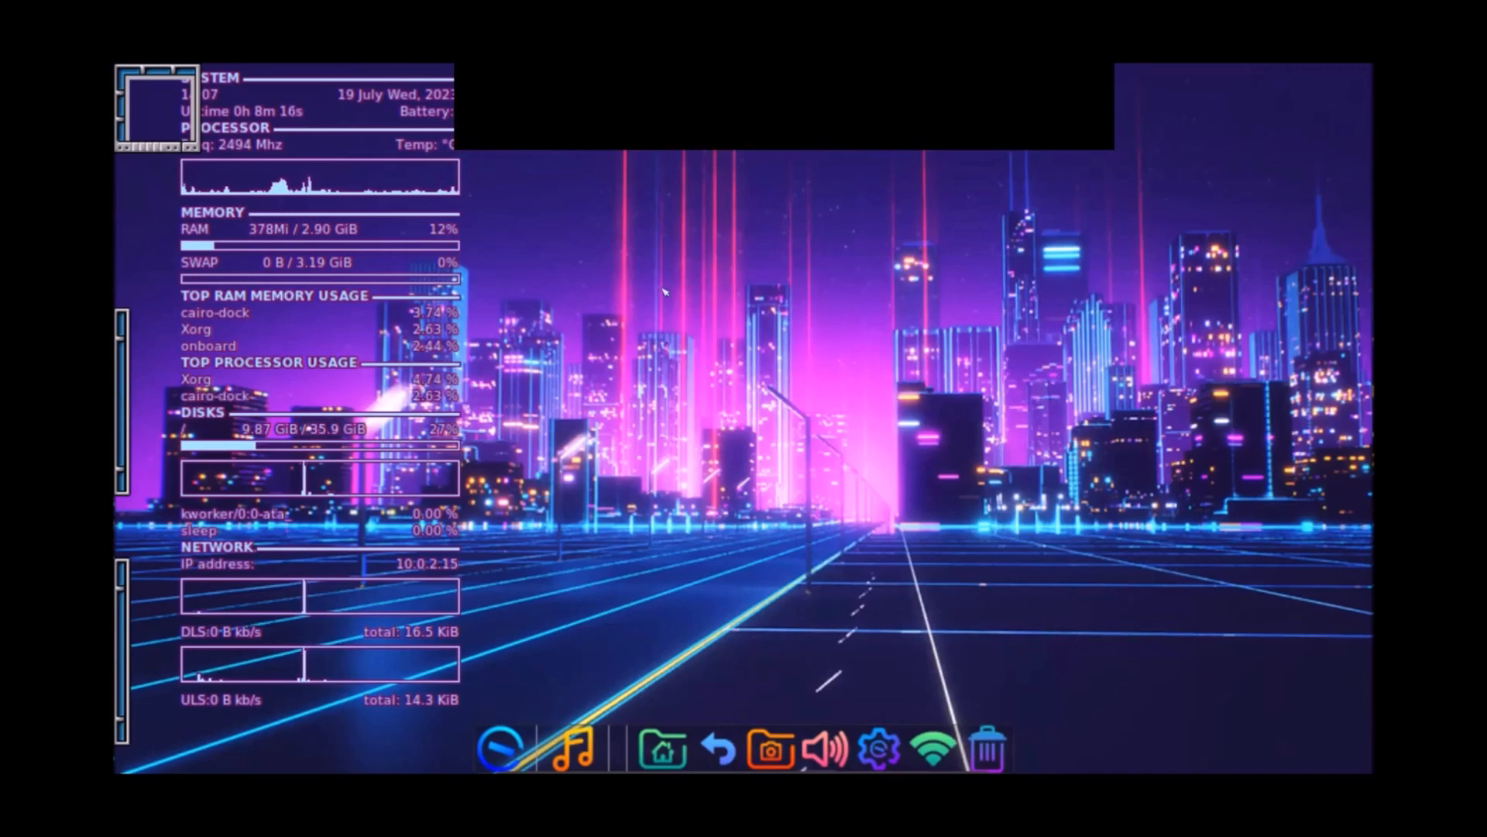
# Step: Open and close the applications and root menus, then show Themes from the right-click Settings menu
pyautogui.click(816, 661)
pyautogui.moveTo(729, 647)
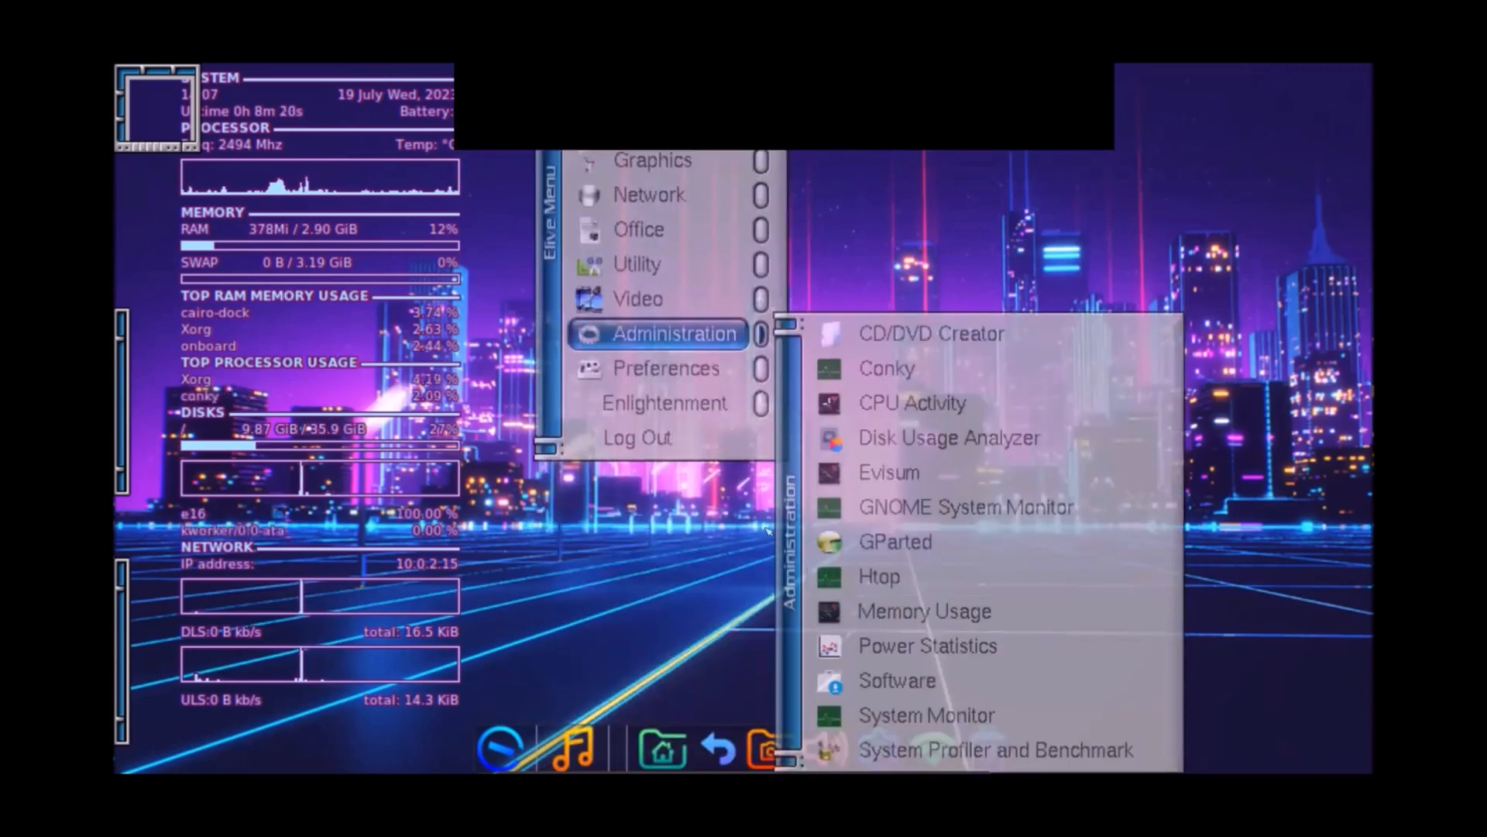
pyautogui.click(610, 588)
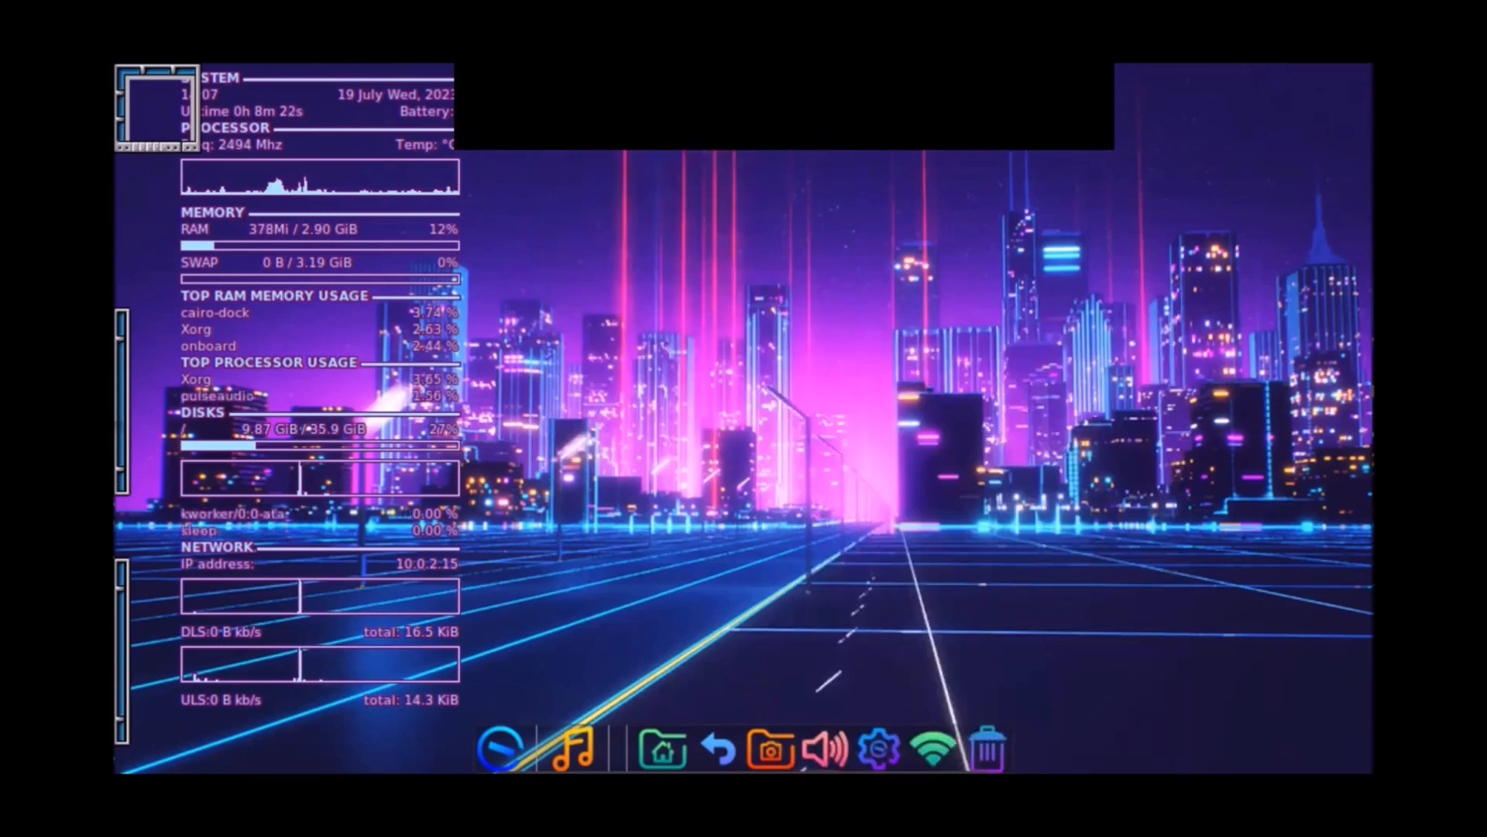
pyautogui.click(133, 409)
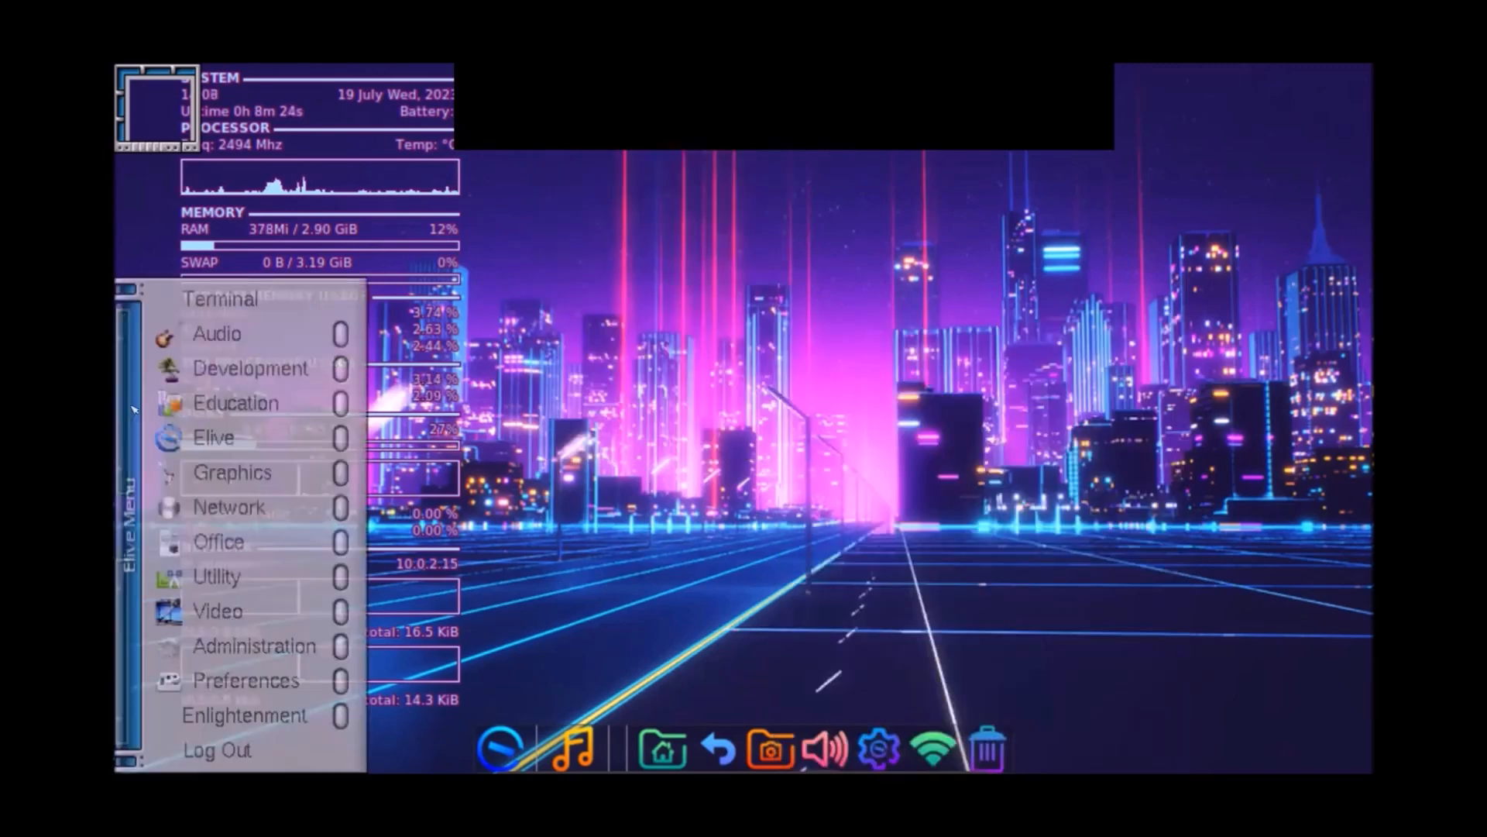
pyautogui.click(739, 288)
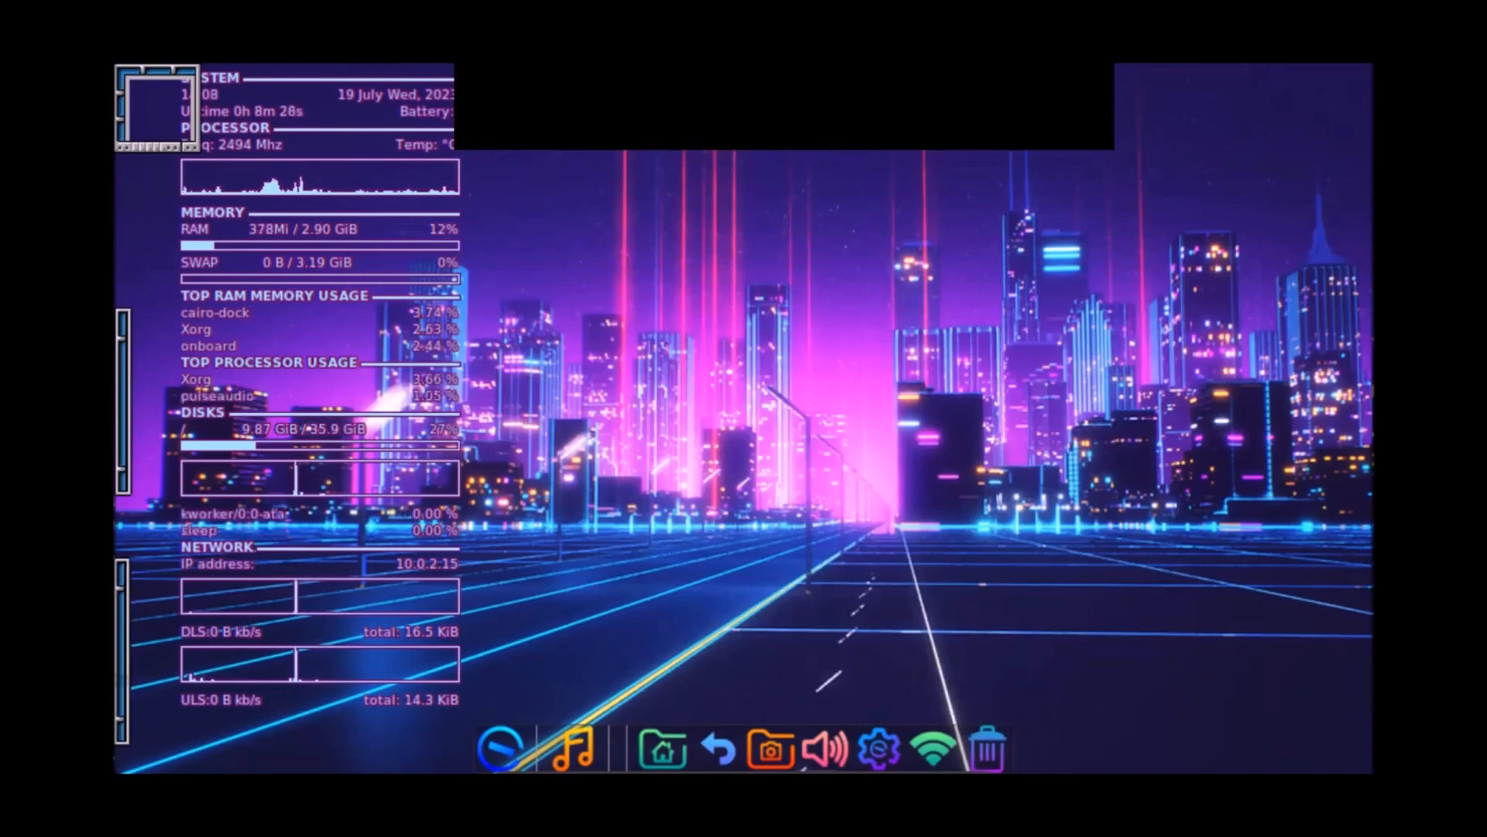
pyautogui.rightClick(1240, 289)
pyautogui.moveTo(1139, 332)
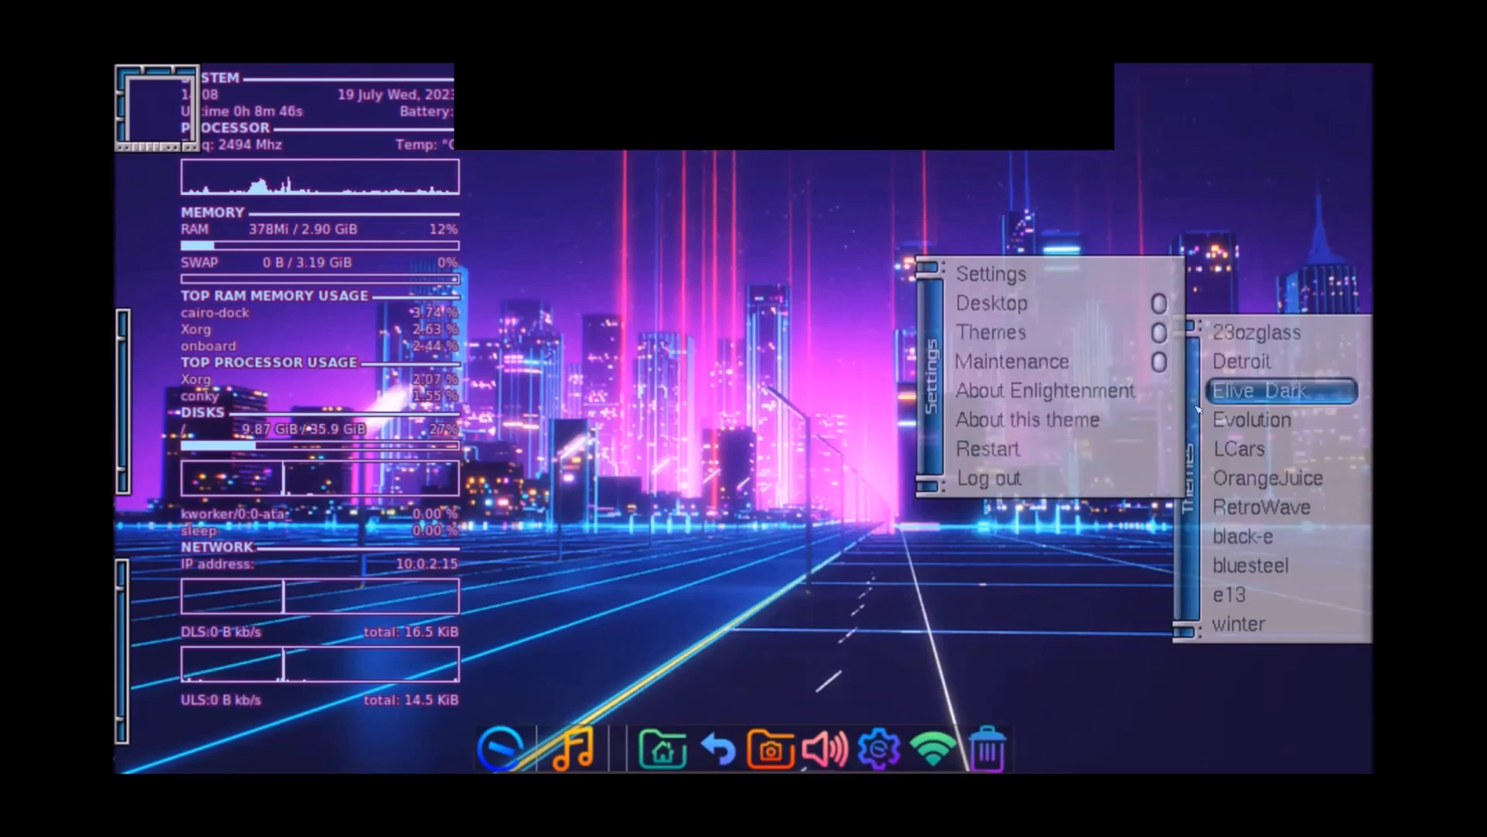
# Step: Apply the Evolution theme, then OrangeJuice from the desktop's Themes menu, and reopen the Themes submenu
pyautogui.click(1252, 419)
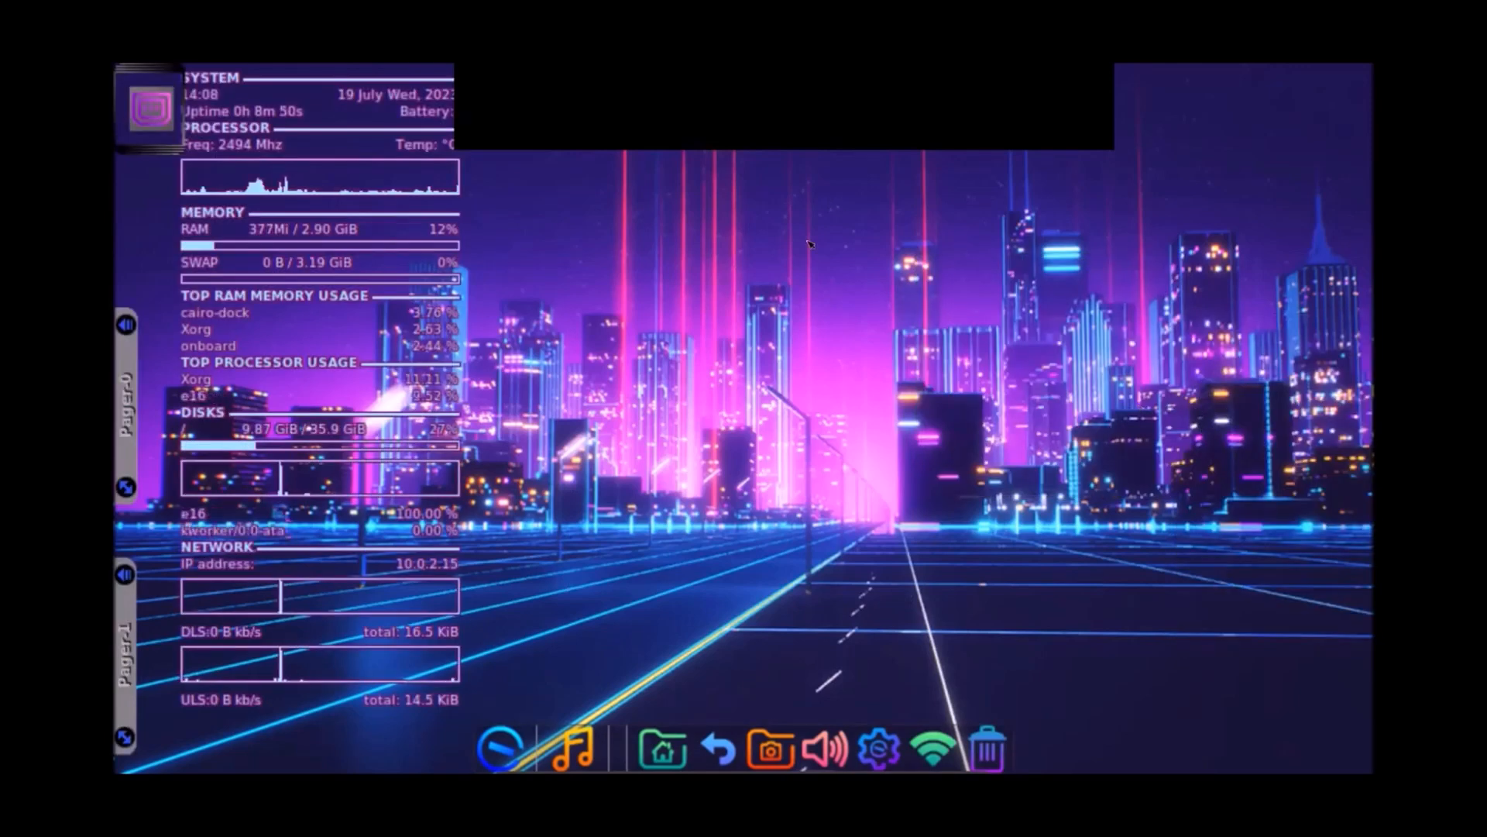
pyautogui.rightClick(767, 294)
pyautogui.moveTo(765, 355)
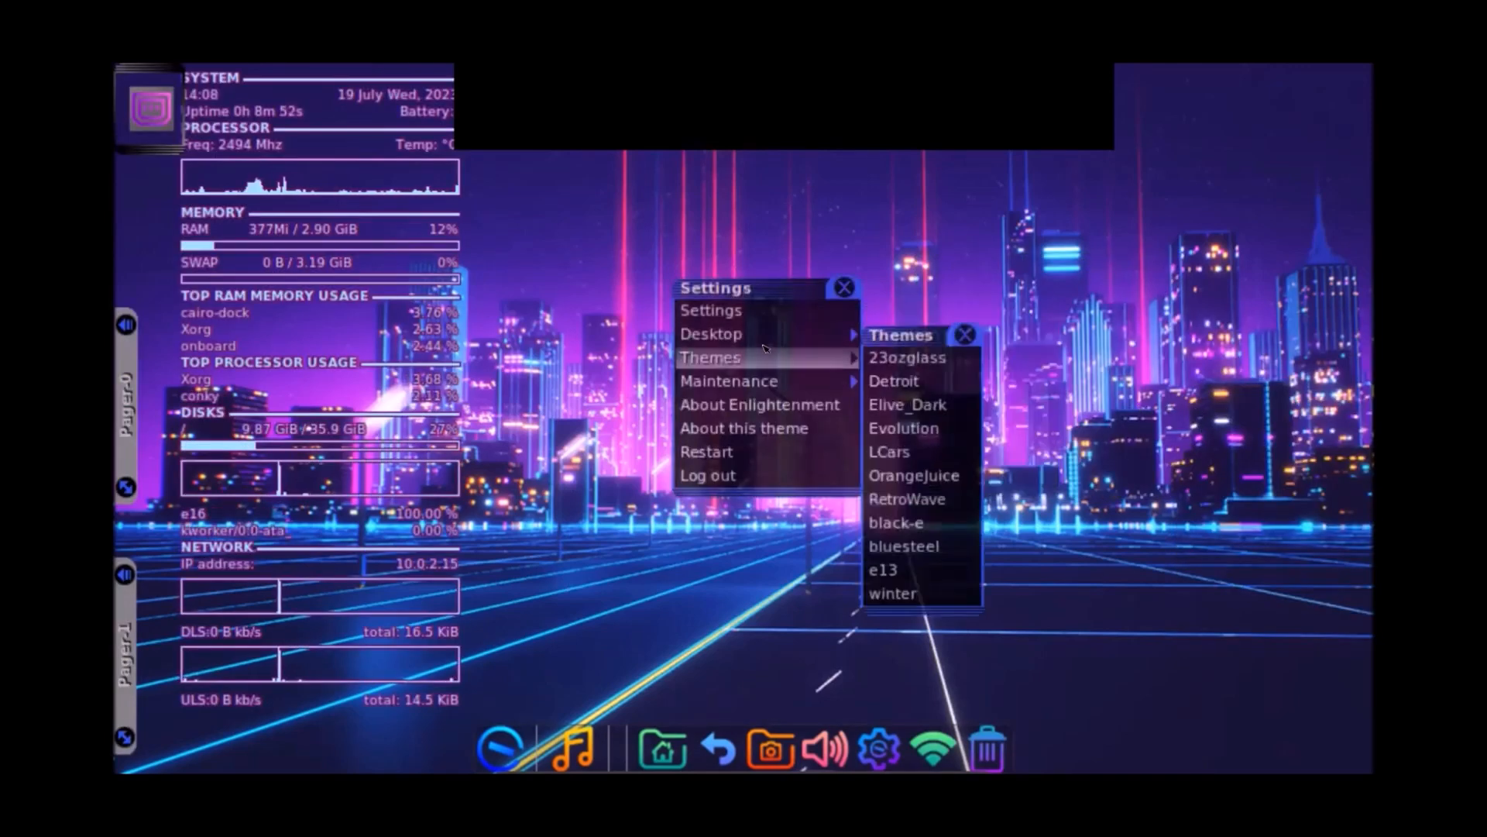
pyautogui.click(913, 476)
pyautogui.rightClick(800, 371)
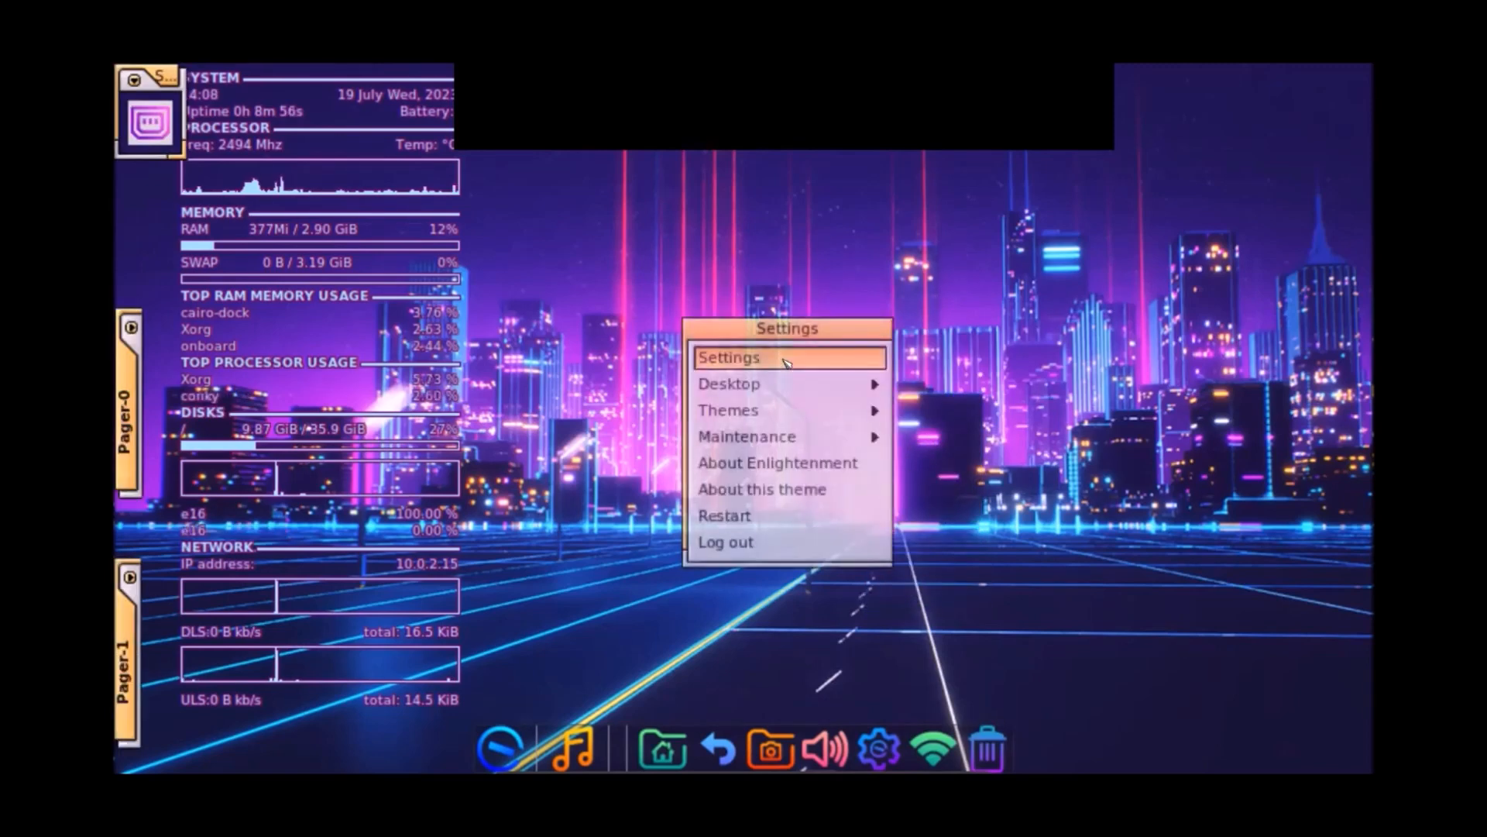
pyautogui.moveTo(809, 384)
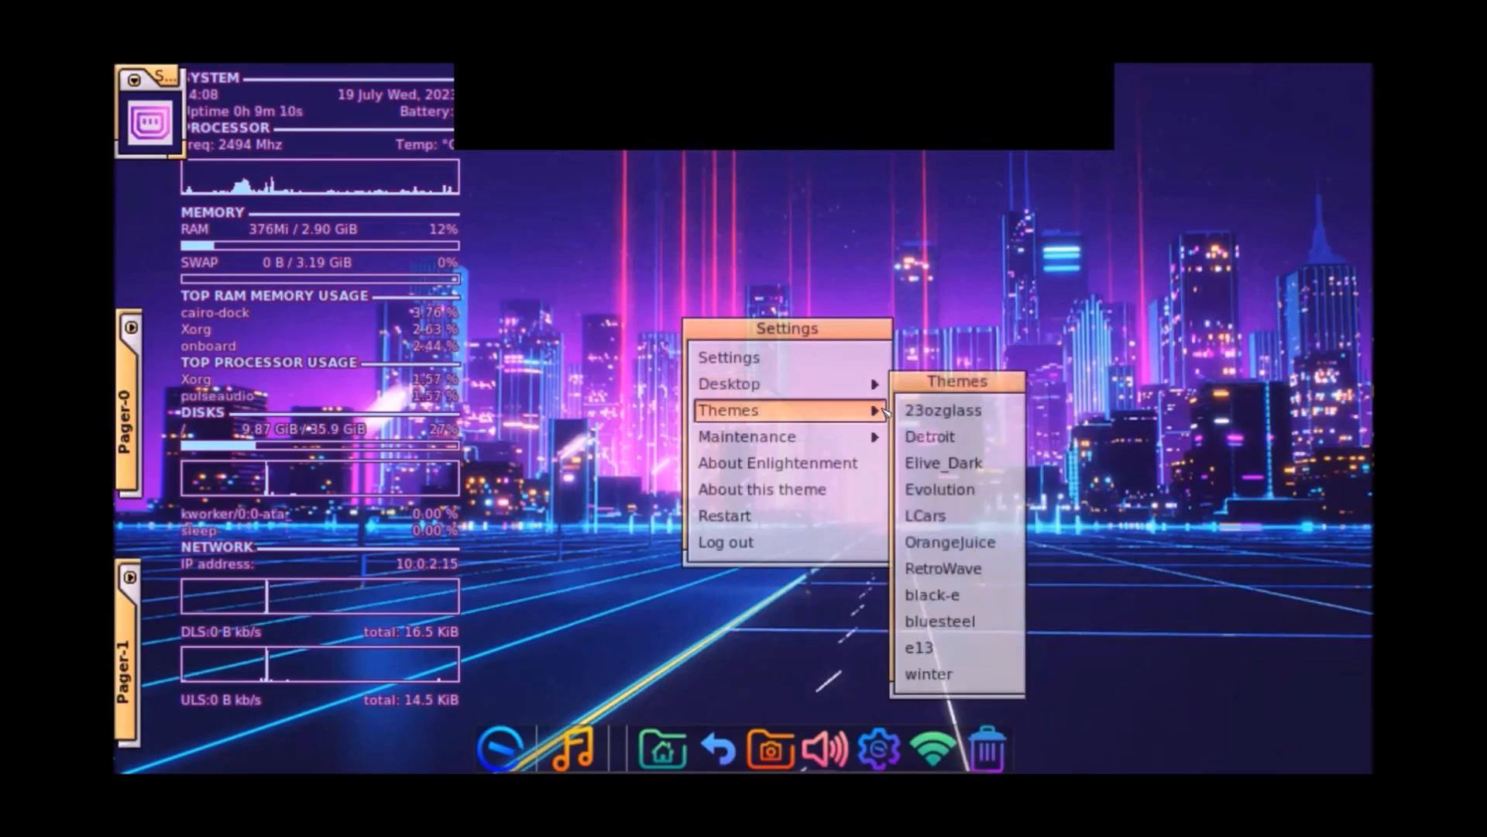
# Step: Close the menu and expand the Pager-1 and Pager-0 drawers to show desktop thumbnails
pyautogui.click(586, 244)
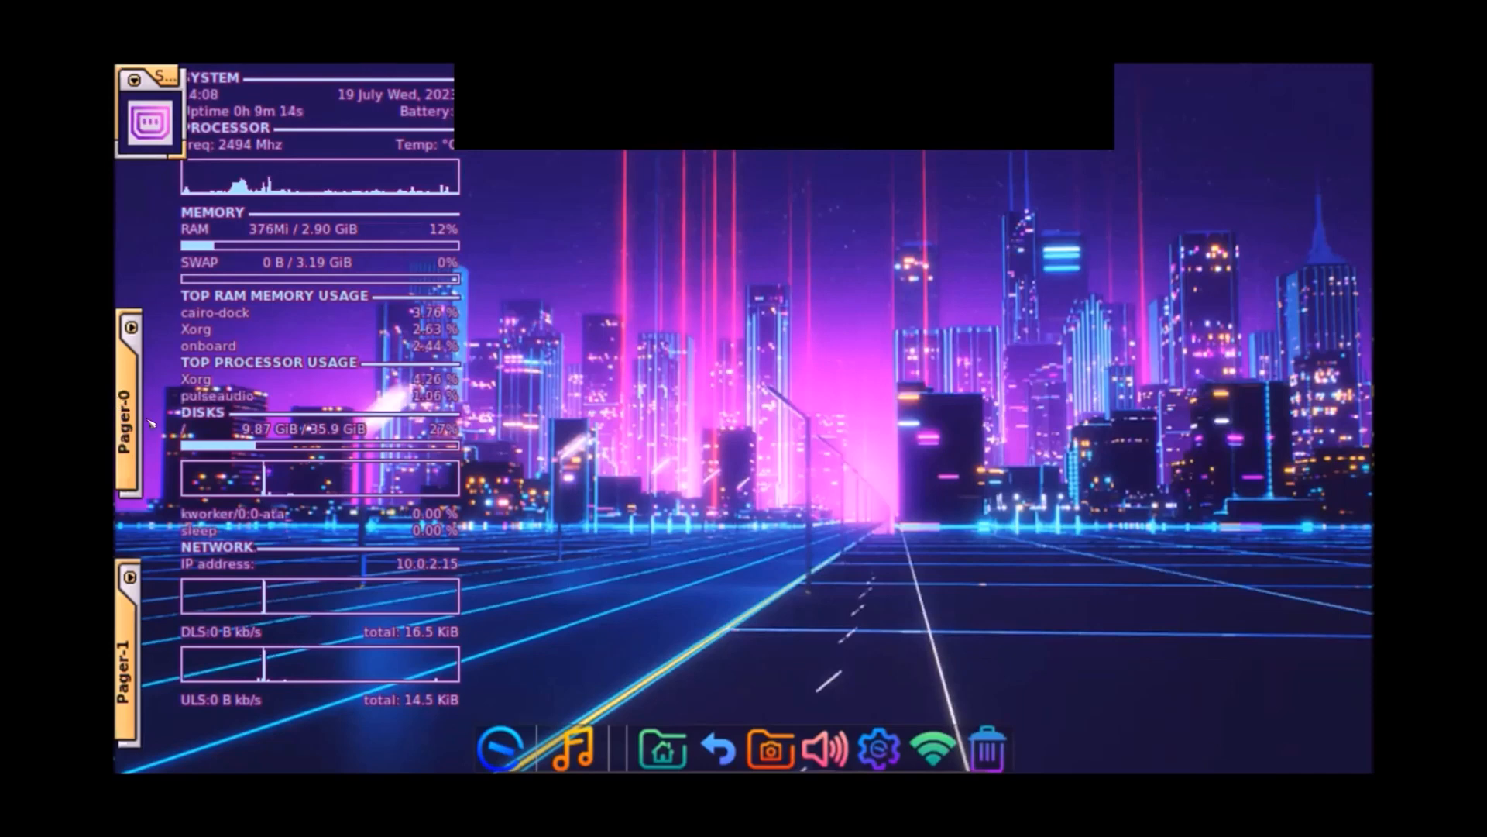
pyautogui.click(130, 580)
pyautogui.click(132, 329)
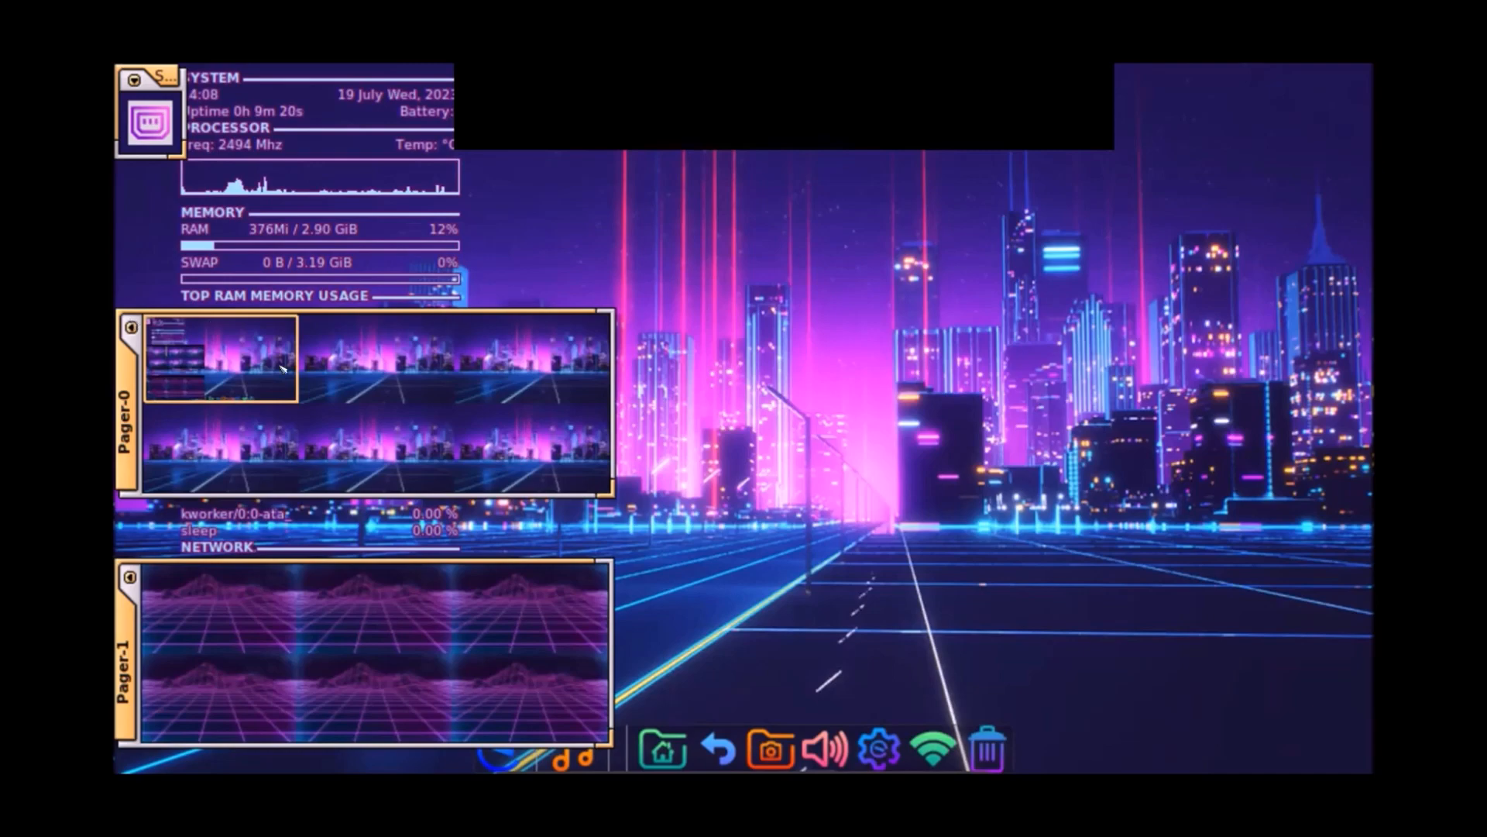
# Step: Switch through Pager-0 and Pager-1 desks, return to the top-left city desktop, and open the applications menu
pyautogui.click(371, 370)
pyautogui.click(366, 593)
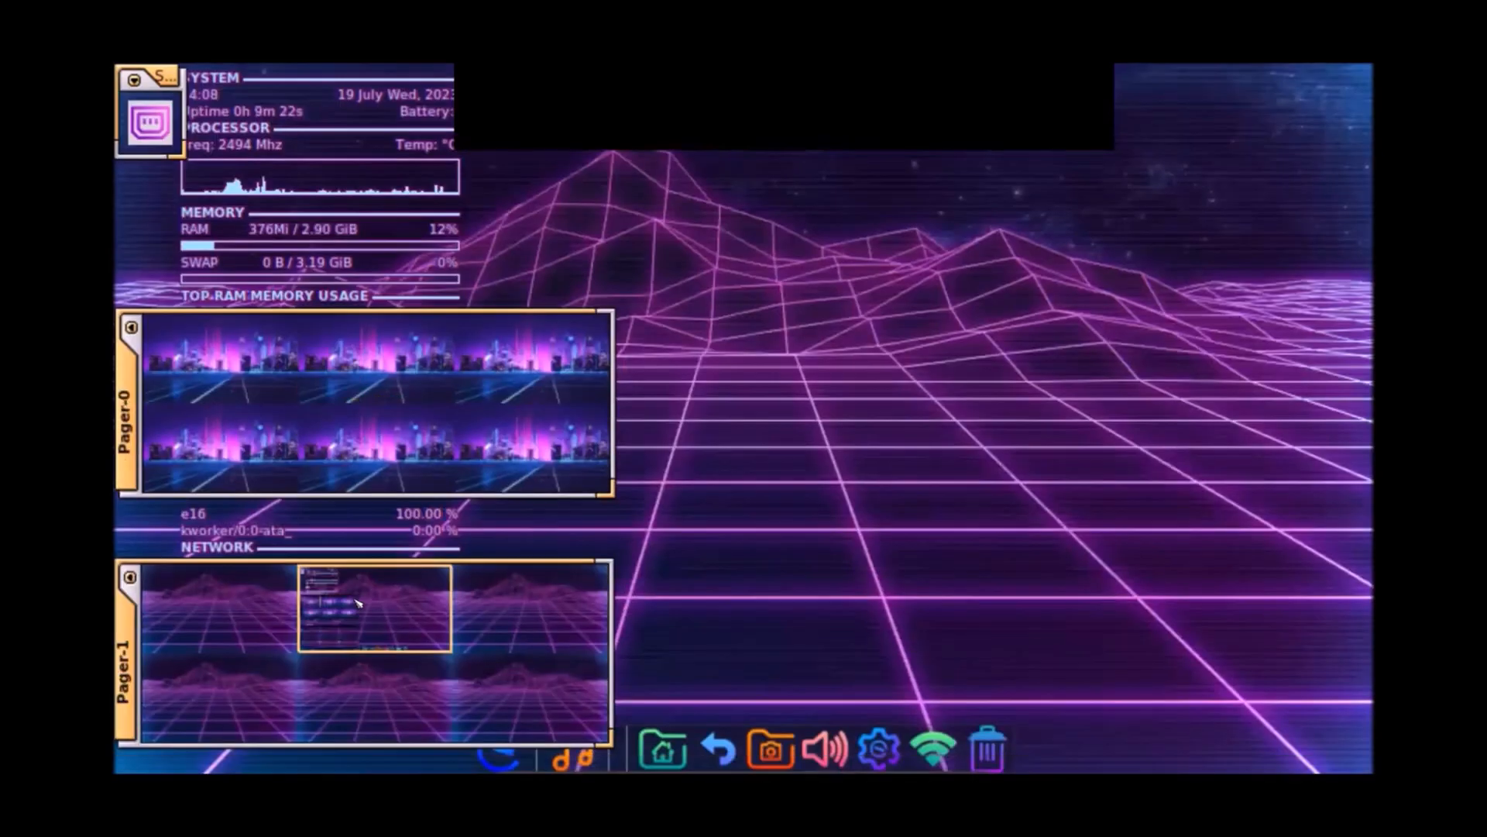
pyautogui.click(217, 589)
pyautogui.moveTo(490, 587); pyautogui.dragTo(368, 606)
pyautogui.click(226, 351)
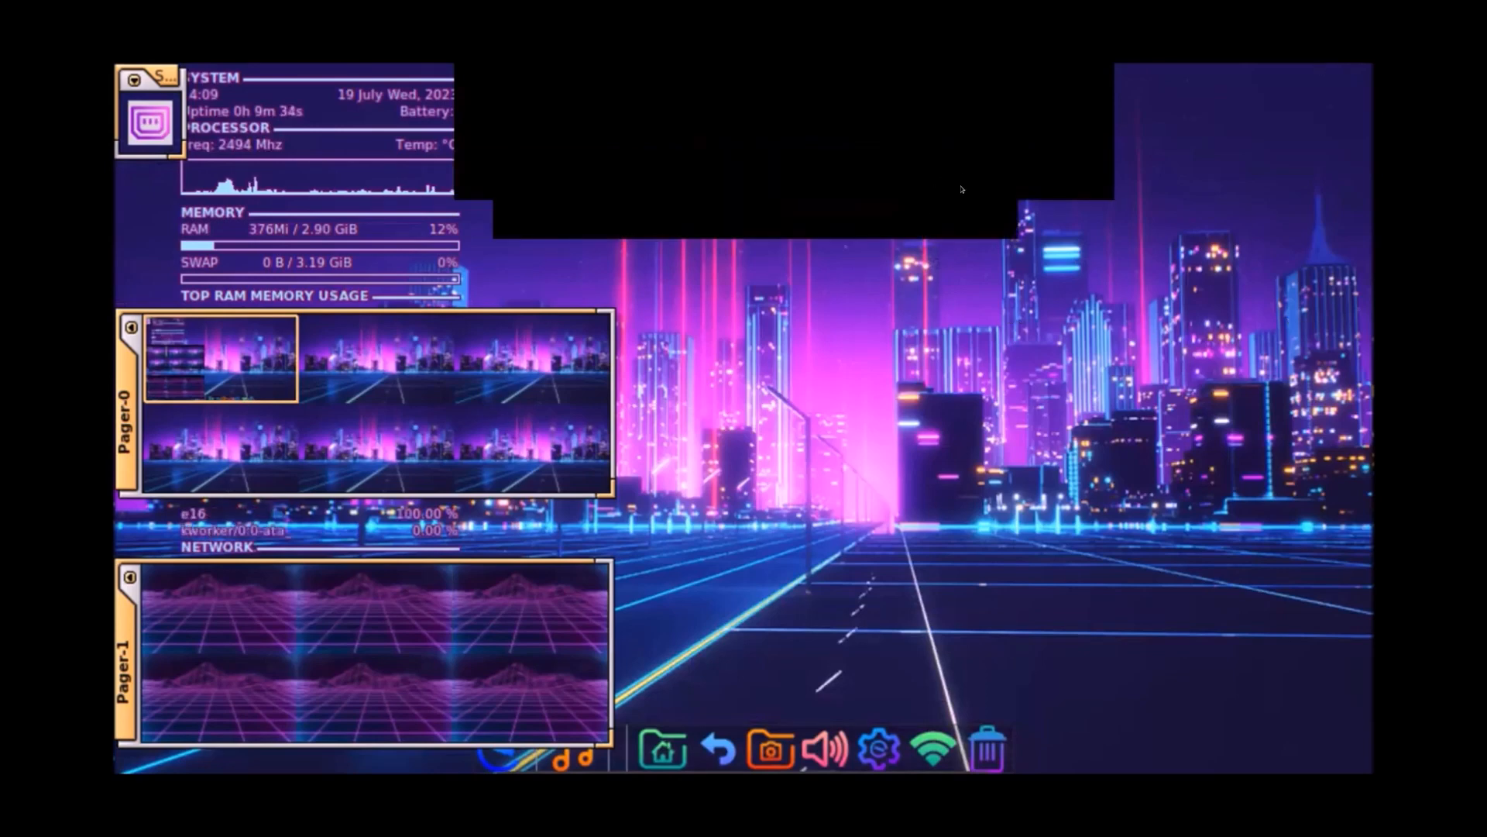
pyautogui.click(890, 155)
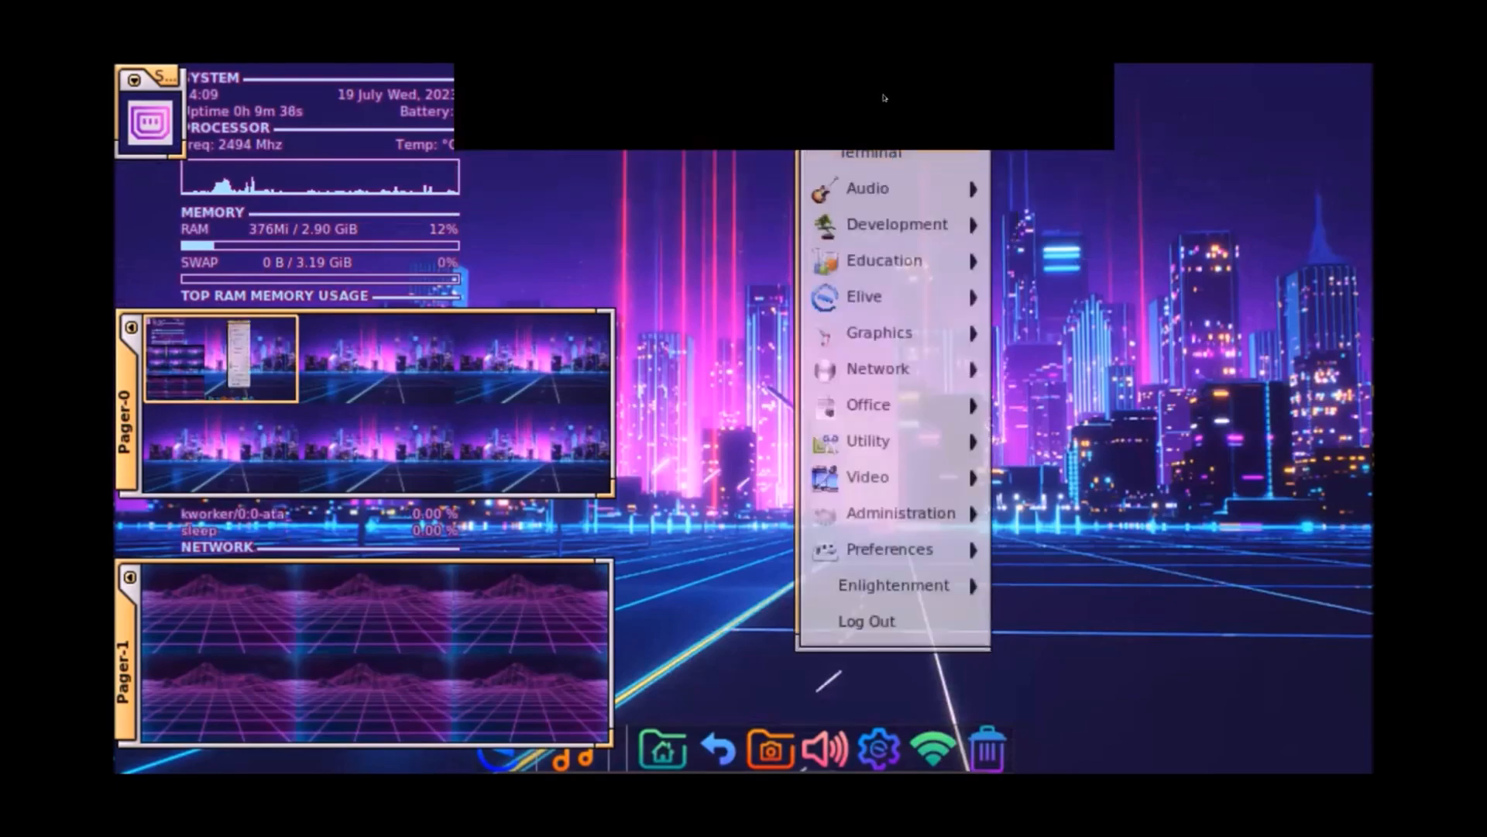